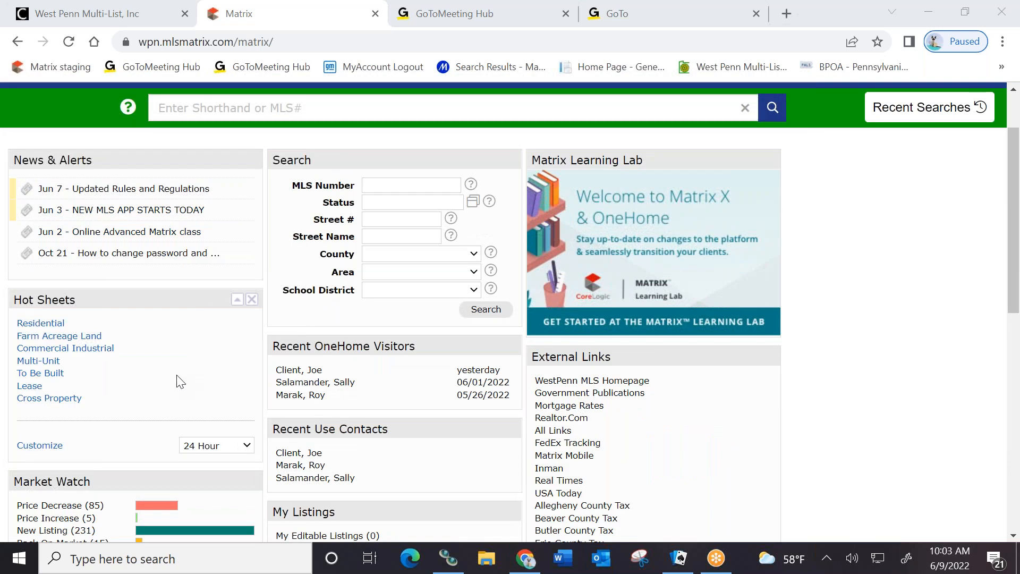
# Reload the Matrix home page from the account options menu
pyautogui.scroll(2, 151, 372)
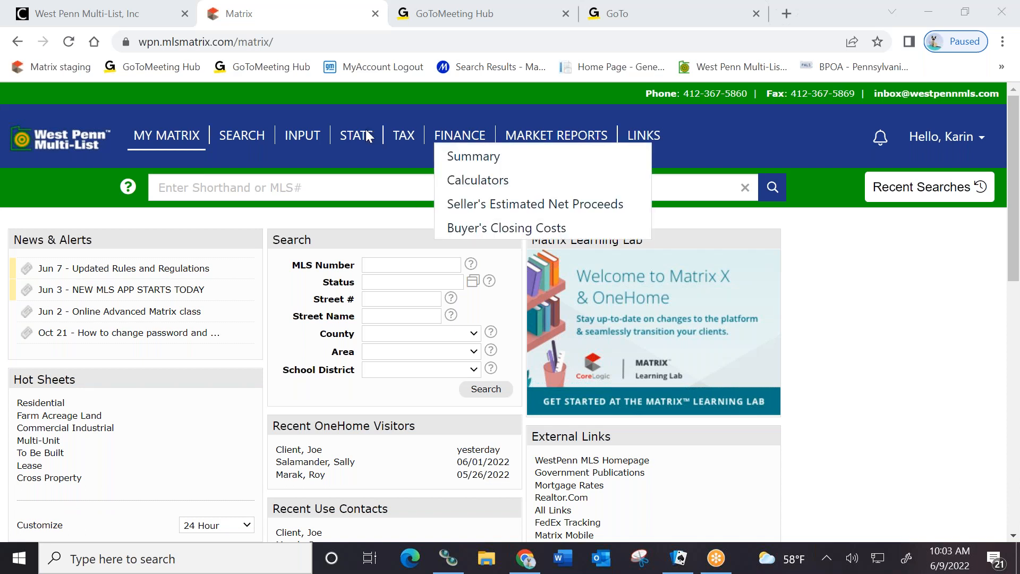
pyautogui.moveTo(133, 139)
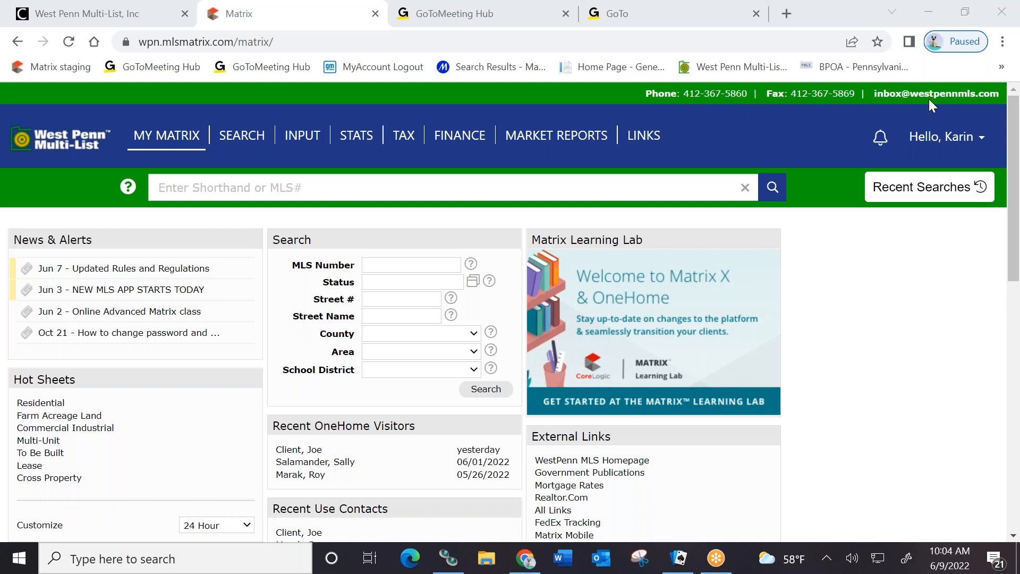
pyautogui.click(951, 137)
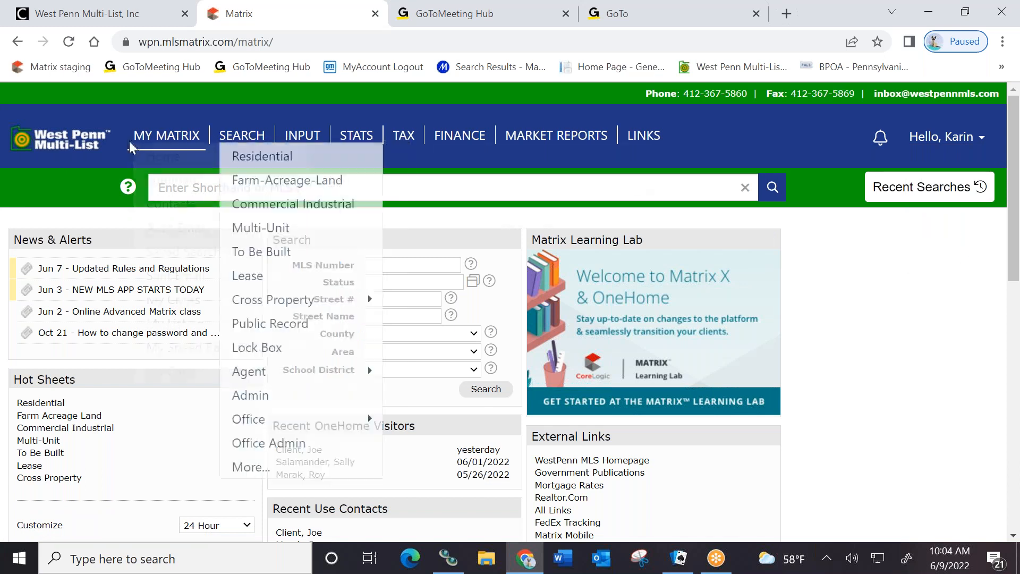
pyautogui.click(64, 146)
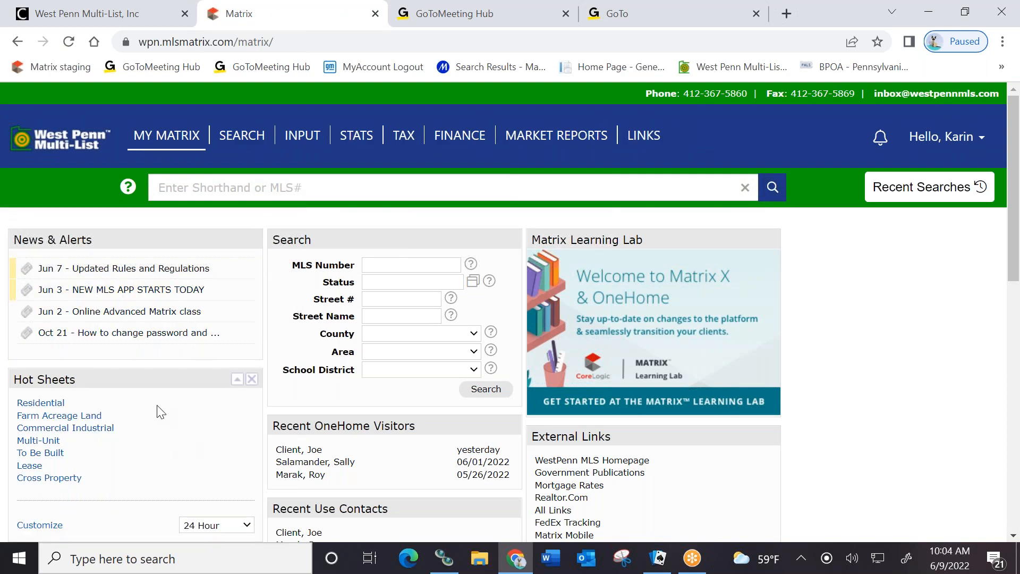
pyautogui.scroll(-2, 292, 363)
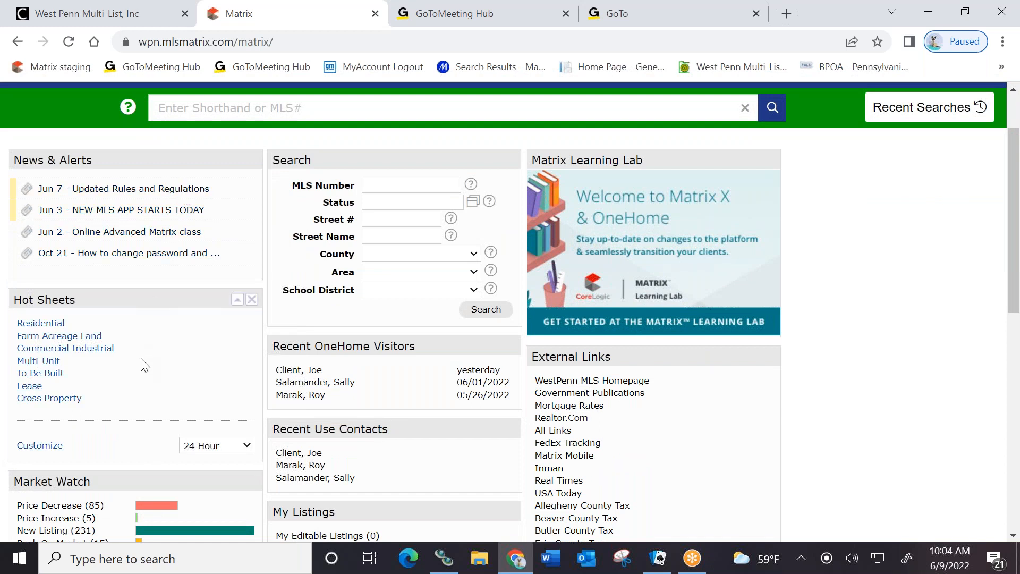
pyautogui.scroll(-1, 142, 360)
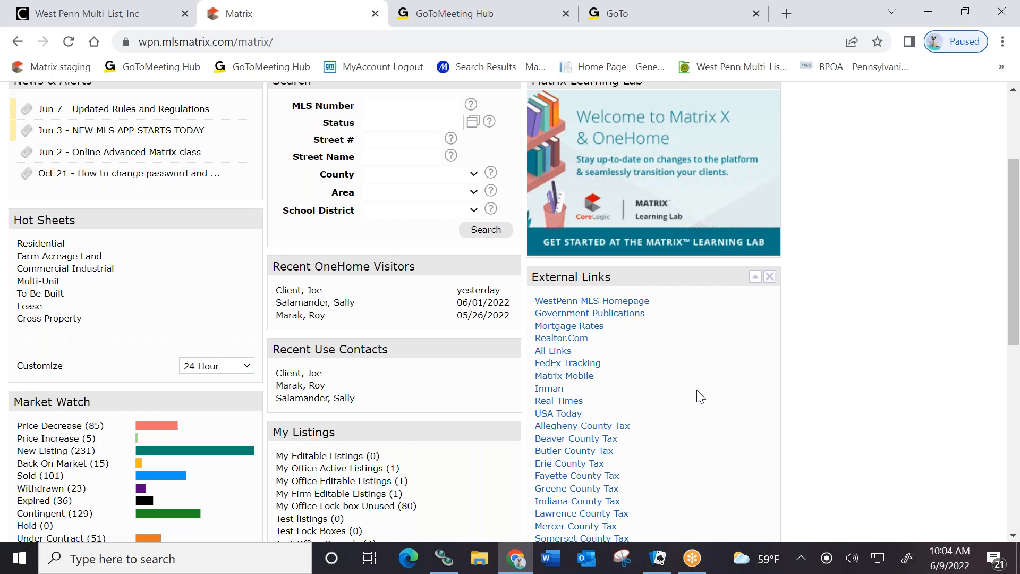
# Try moving the Hot Sheets panel, then collapse Hot Sheets, Market Watch and Additional to their headers
pyautogui.moveTo(108, 223); pyautogui.dragTo(124, 244)
pyautogui.moveTo(276, 256); pyautogui.dragTo(264, 238)
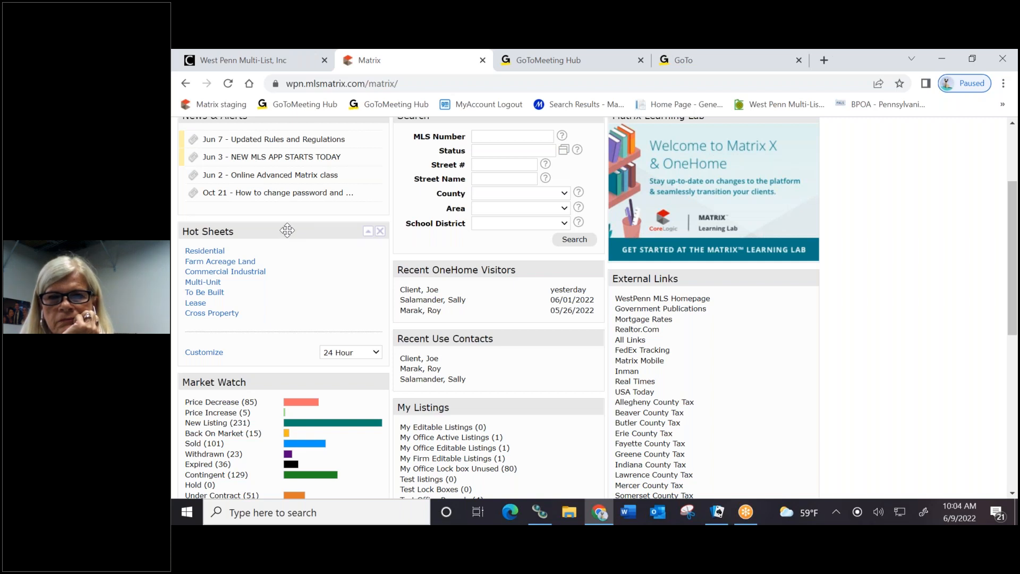
pyautogui.moveTo(287, 230)
pyautogui.mouseDown()
pyautogui.moveTo(334, 291)
pyautogui.moveTo(478, 292)
pyautogui.moveTo(502, 263)
pyautogui.moveTo(597, 316)
pyautogui.moveTo(733, 321)
pyautogui.moveTo(446, 289)
pyautogui.moveTo(282, 244)
pyautogui.mouseUp()
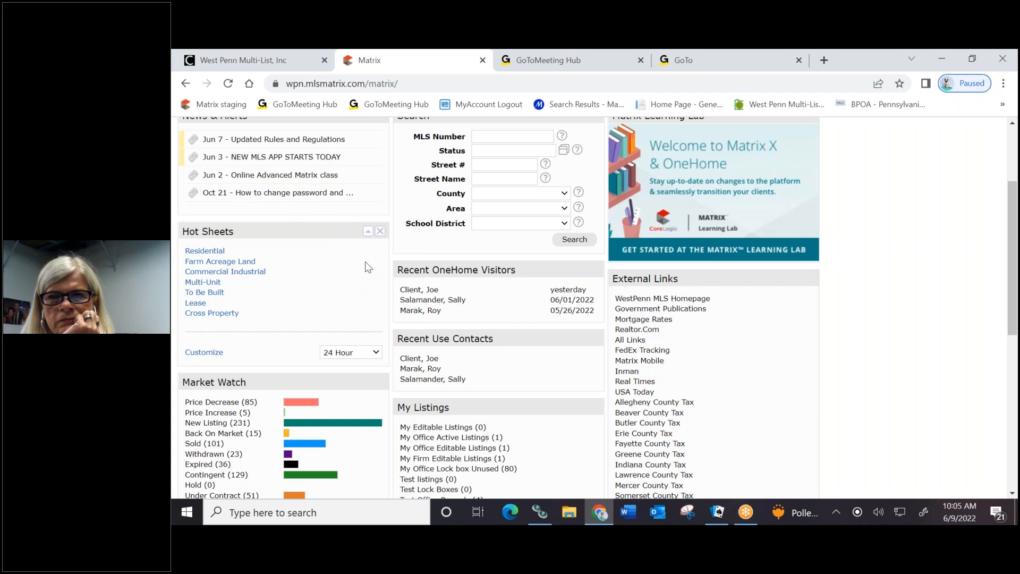
pyautogui.click(367, 234)
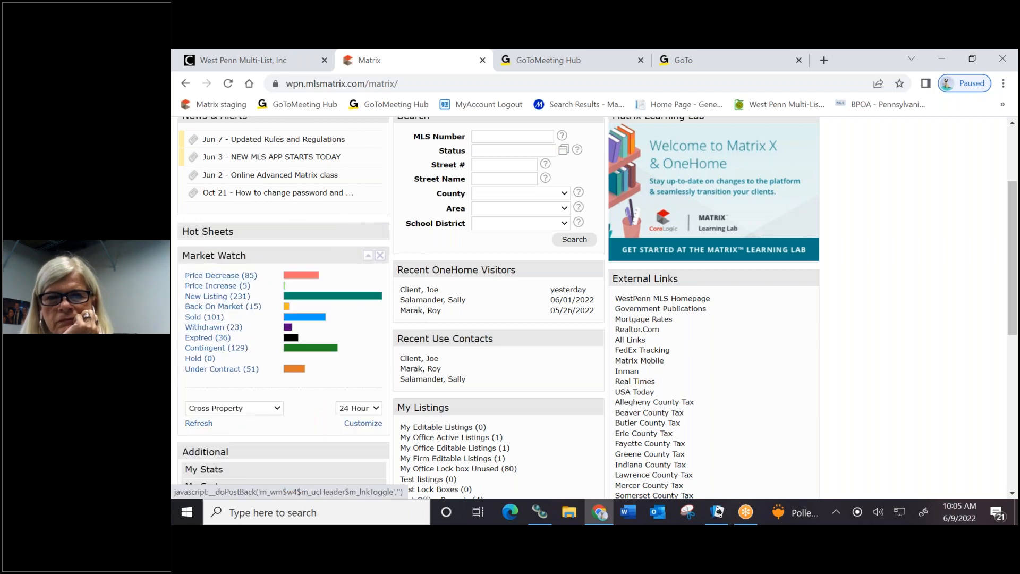
pyautogui.click(368, 259)
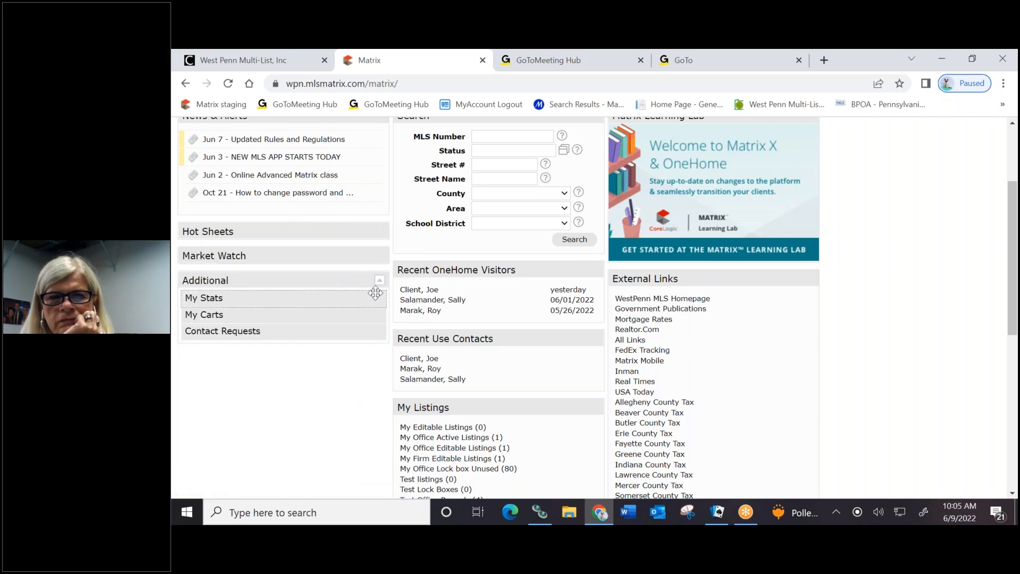
pyautogui.click(379, 286)
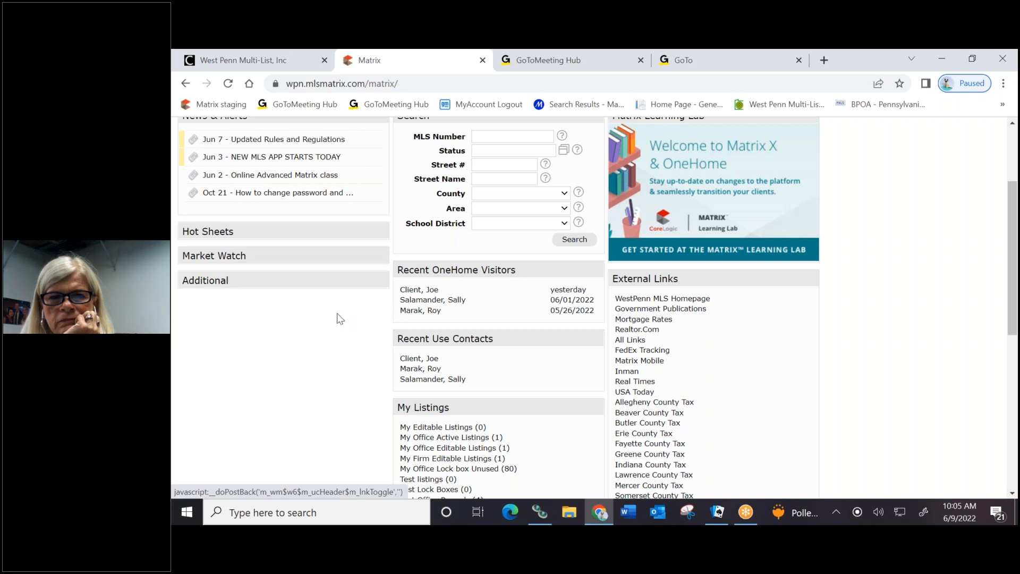
pyautogui.scroll(3, 316, 308)
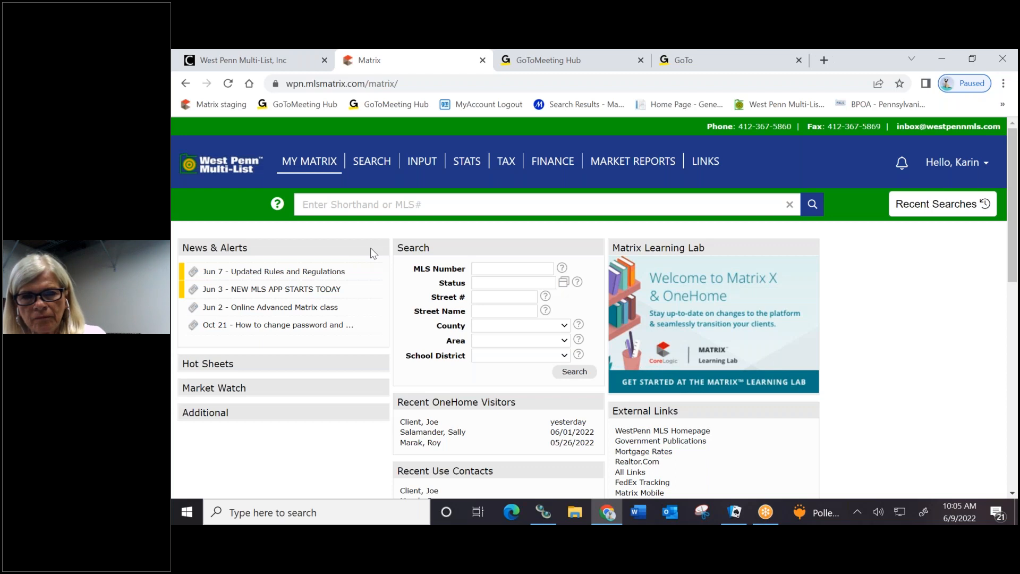
# Read the Jun 7 Updated Rules and Regulations alert, then remove the Search panel from the dashboard
pyautogui.click(307, 273)
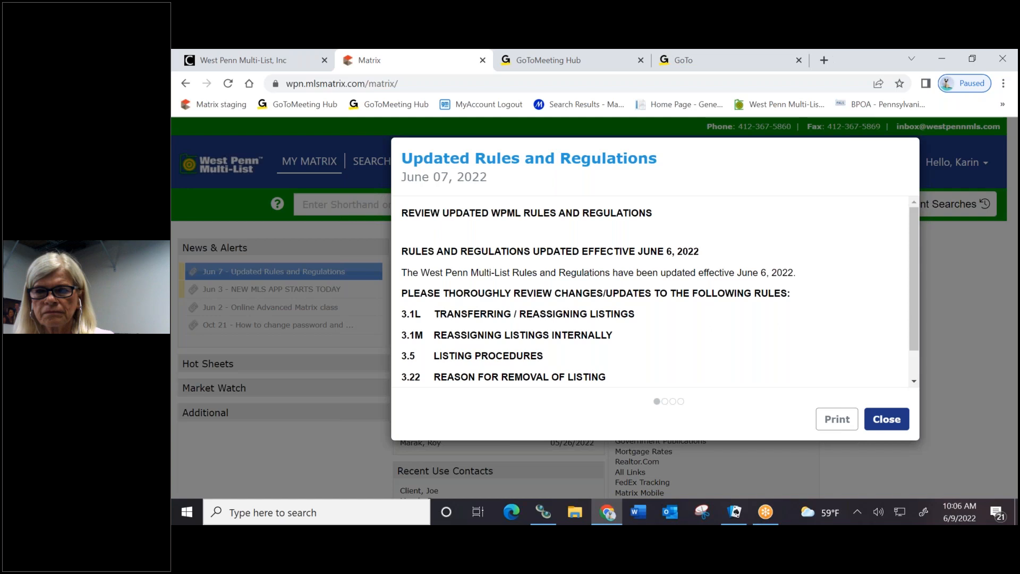
pyautogui.click(905, 423)
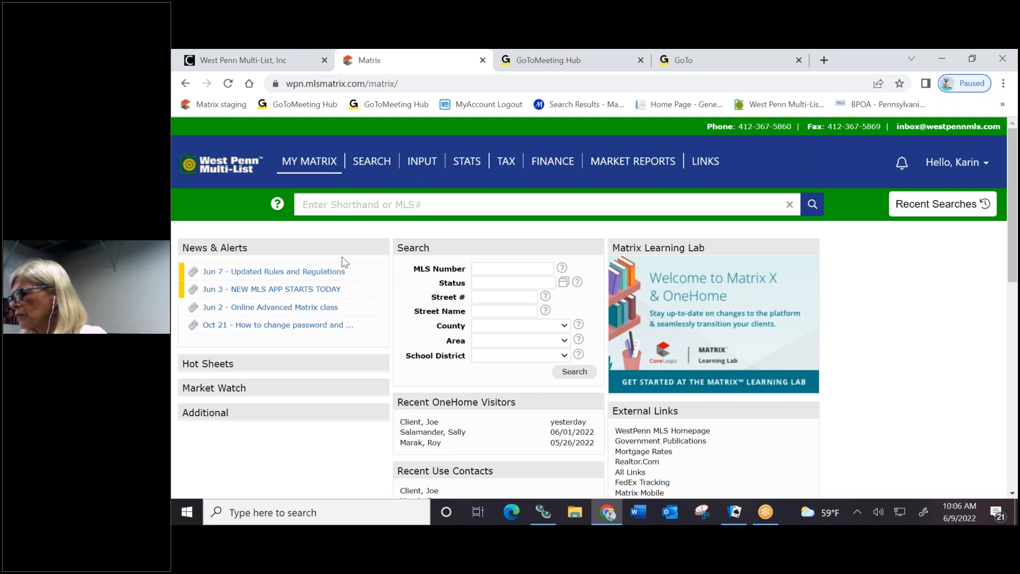
pyautogui.click(234, 272)
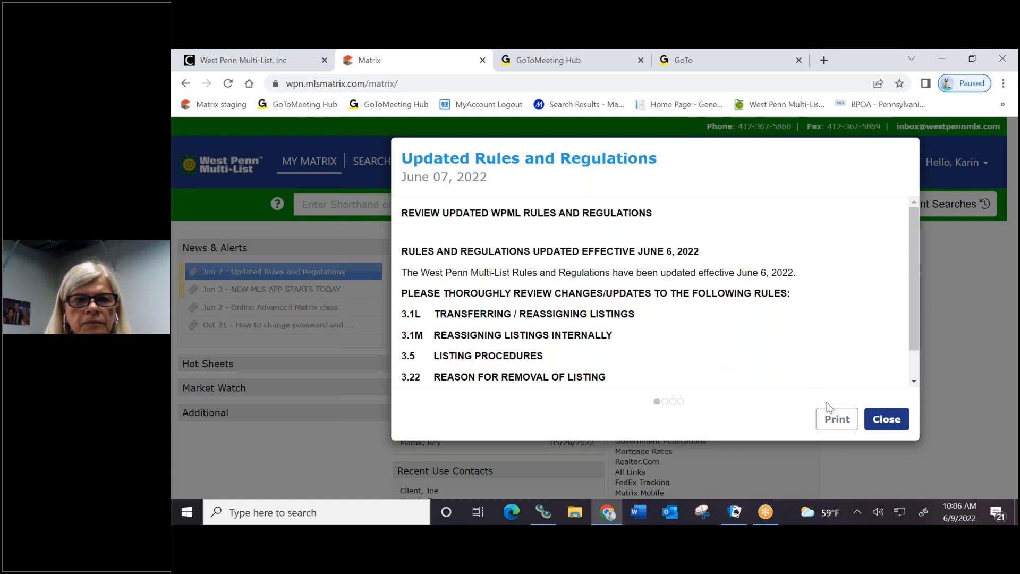
pyautogui.click(886, 420)
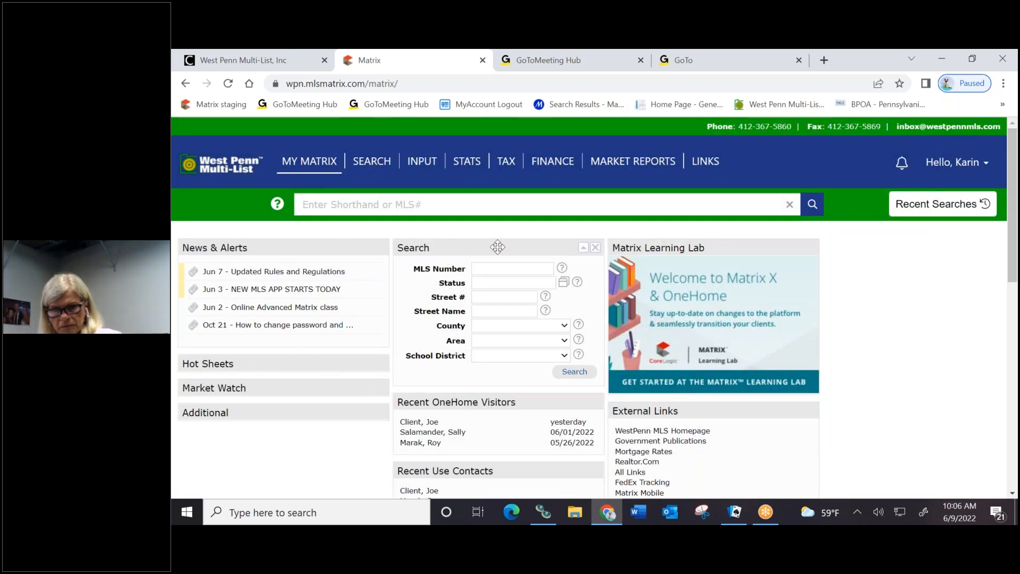
pyautogui.click(595, 249)
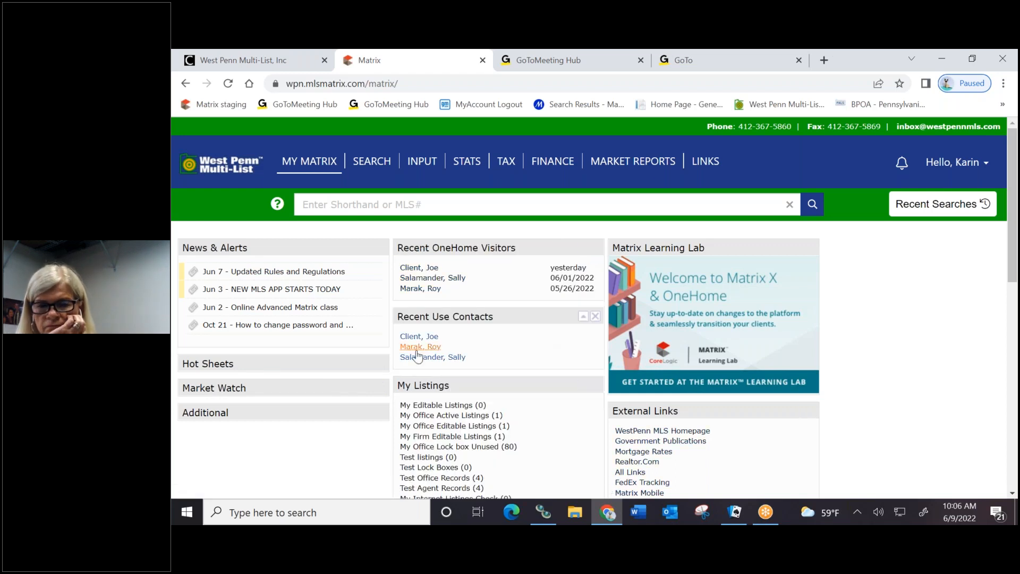
# Remove Hot Sheets, expand Market Watch and Additional, and drag Hot Sheets back onto the page
pyautogui.click(382, 364)
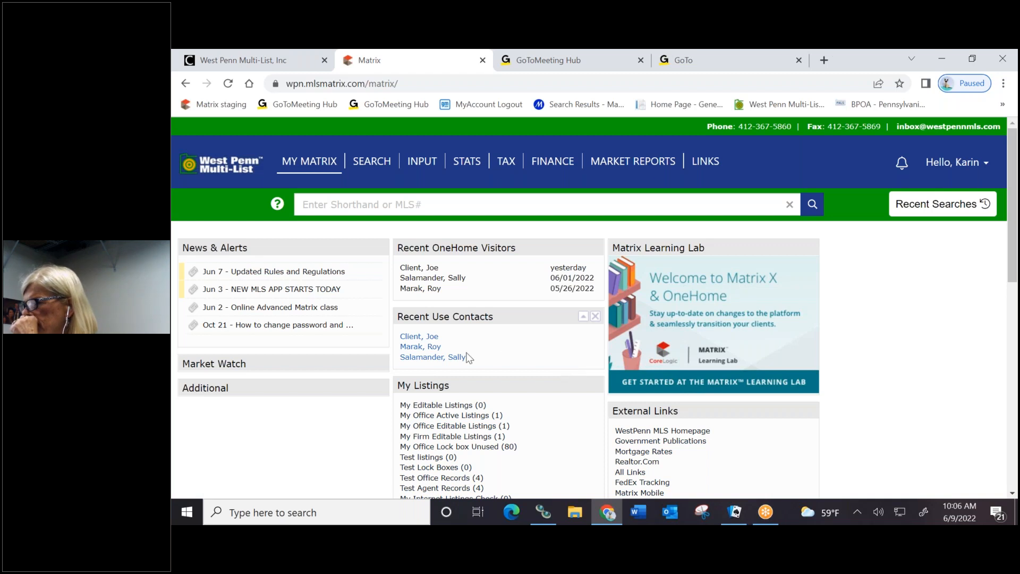
pyautogui.click(367, 363)
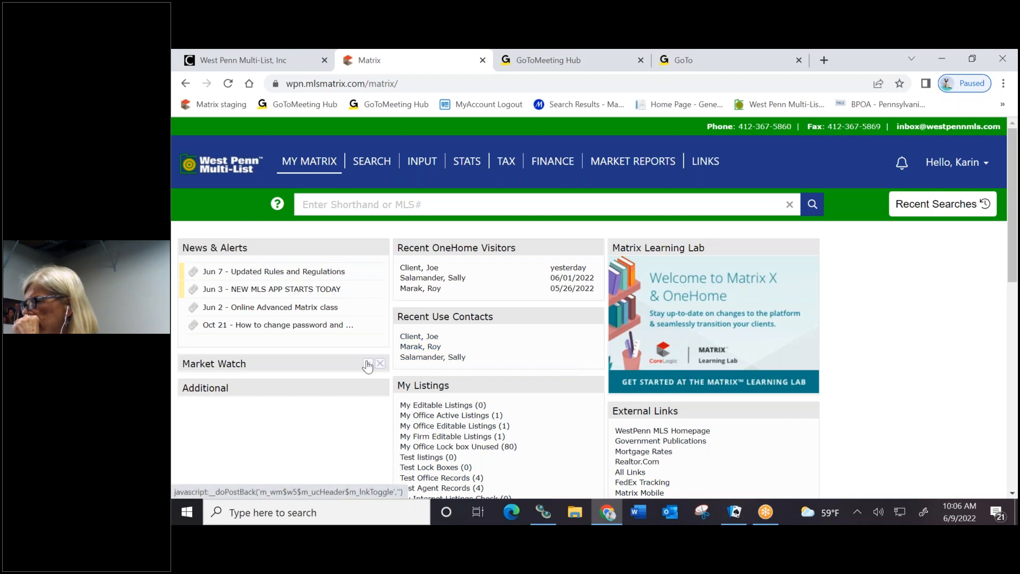
pyautogui.scroll(-5, 289, 407)
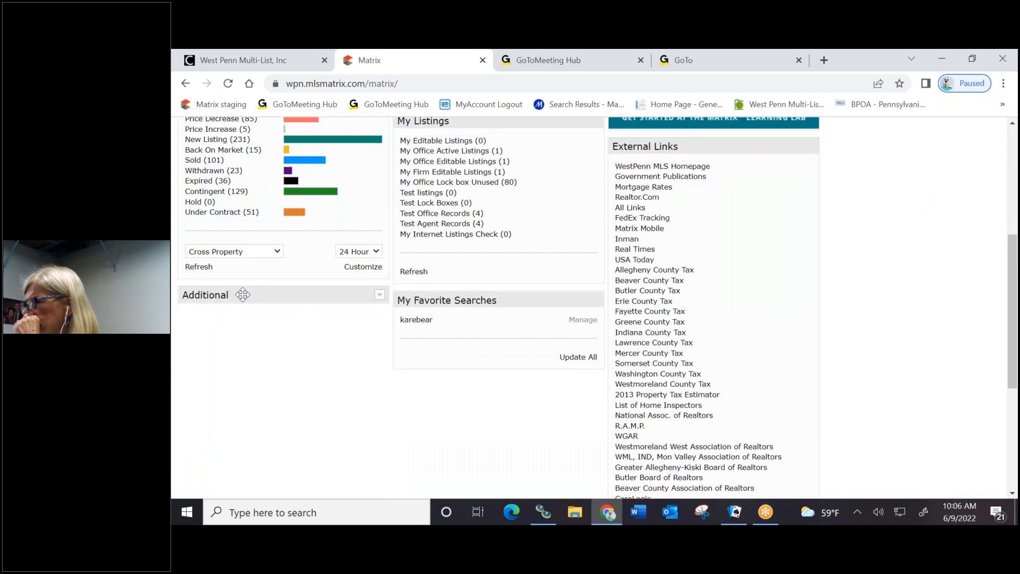
pyautogui.click(379, 299)
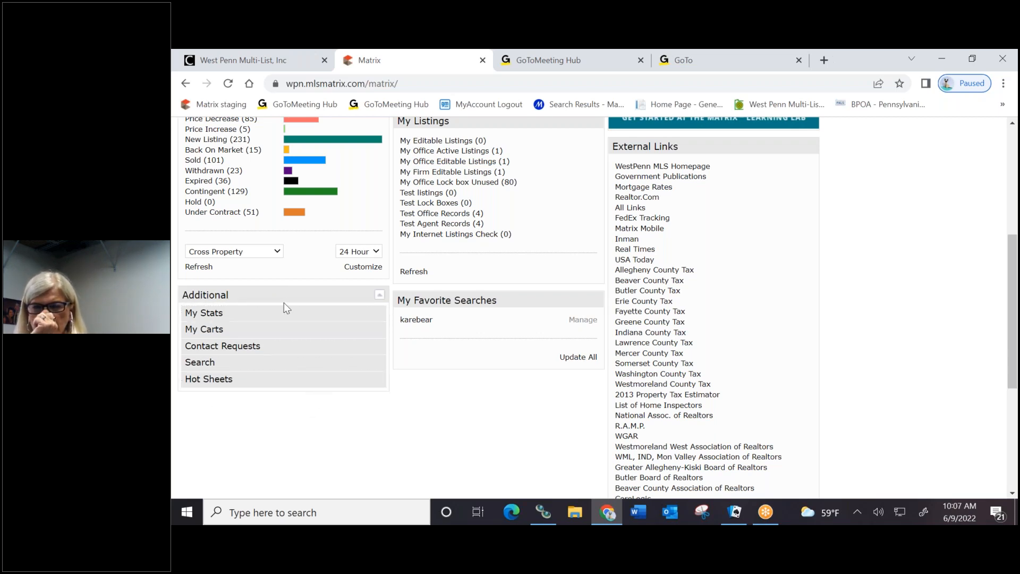
pyautogui.moveTo(286, 296); pyautogui.dragTo(327, 303)
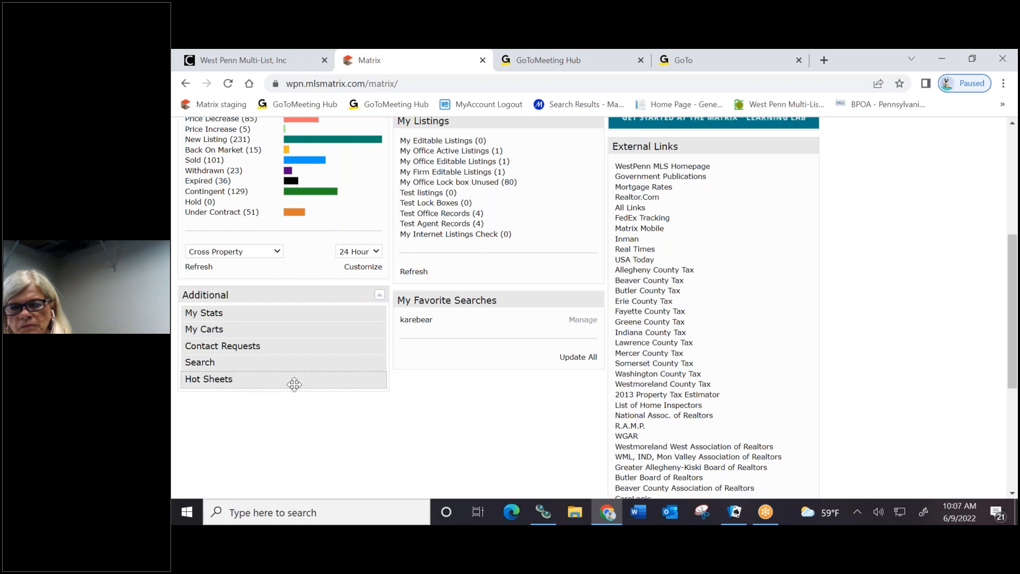
pyautogui.moveTo(289, 382); pyautogui.dragTo(288, 229)
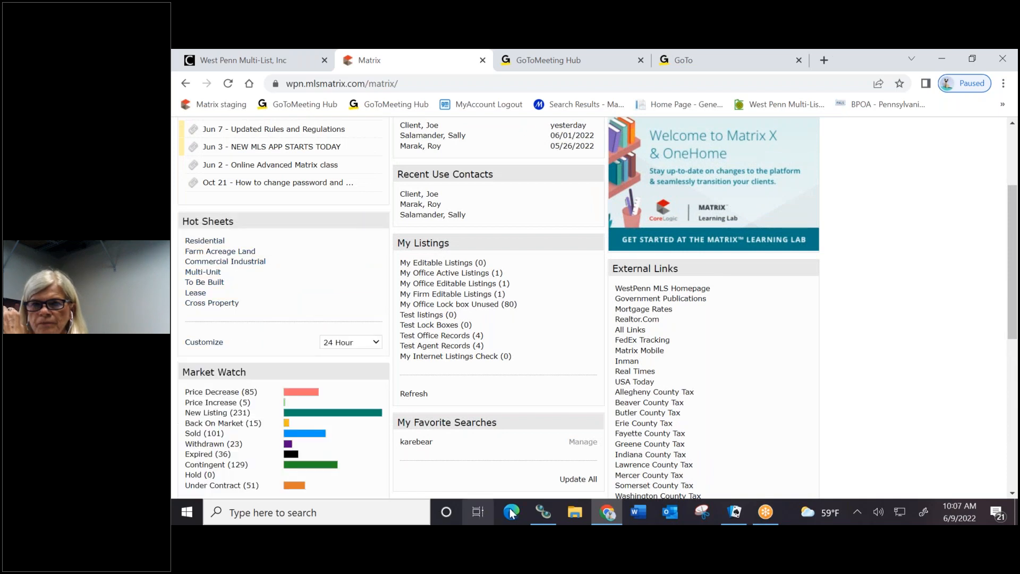
# Drag the Search entry out of Additional back onto the page as its own panel
pyautogui.scroll(-6, 274, 304)
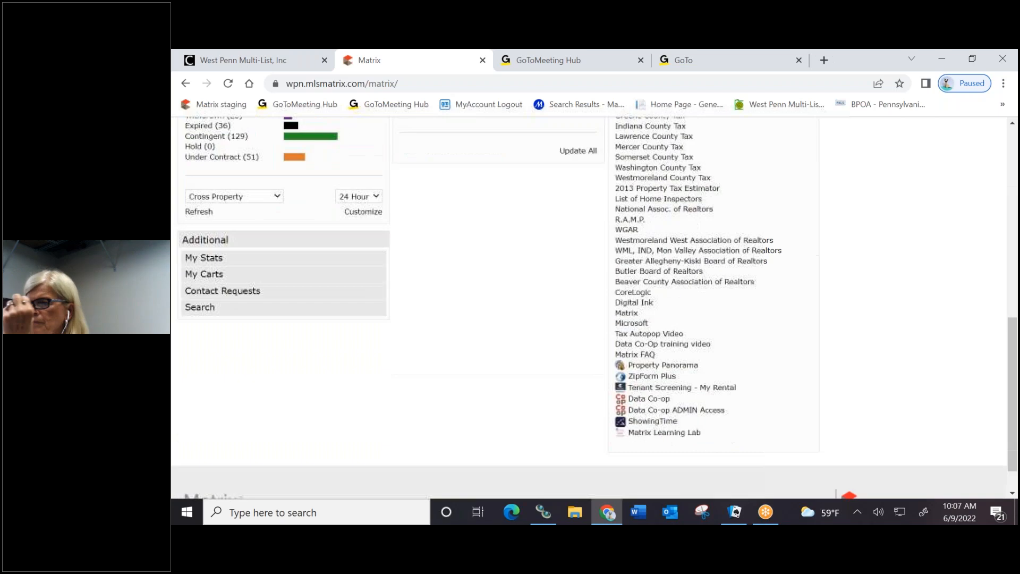
pyautogui.doubleClick(285, 309)
pyautogui.moveTo(285, 303); pyautogui.dragTo(502, 234)
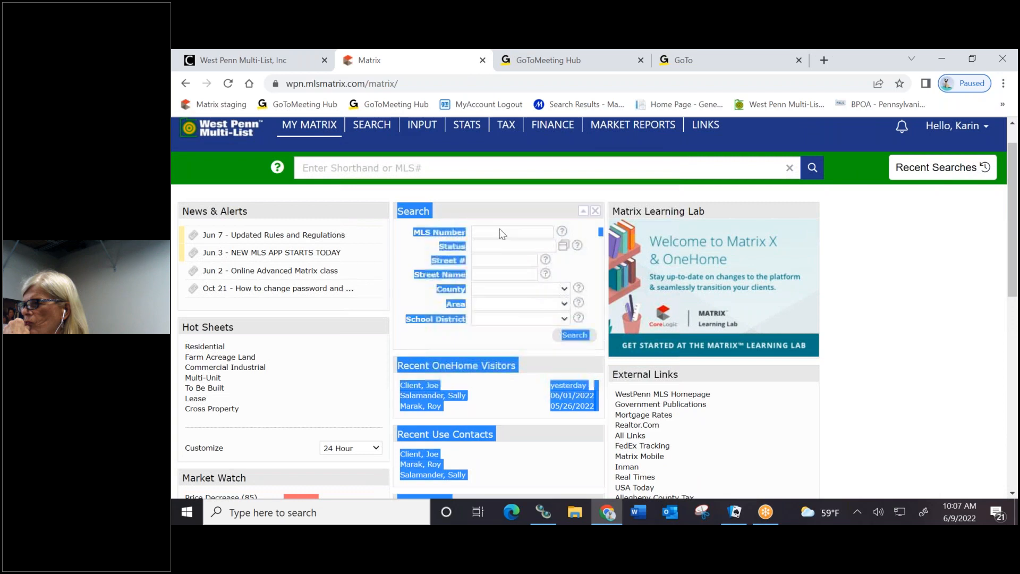
pyautogui.click(372, 401)
pyautogui.scroll(-5, 364, 382)
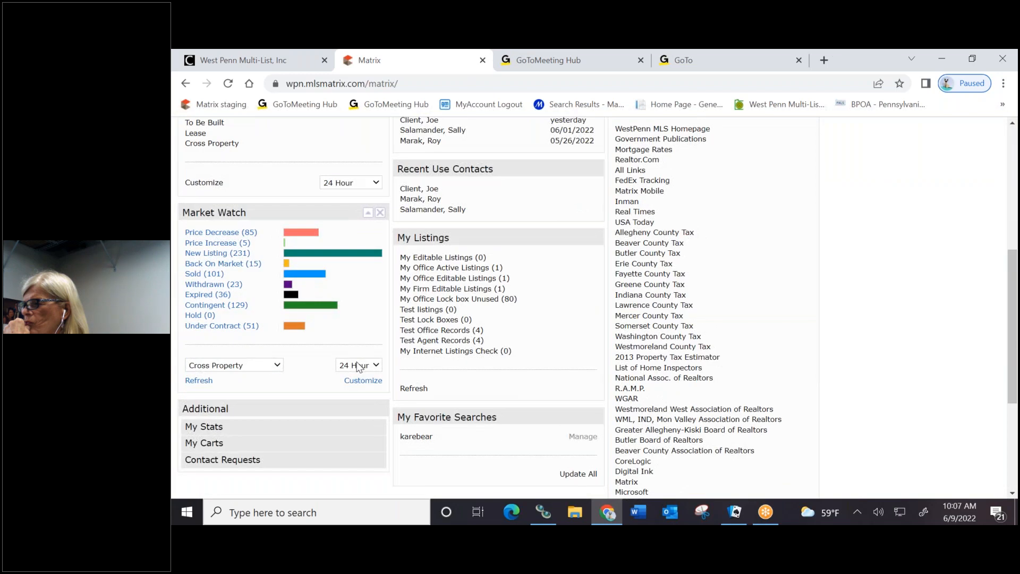
pyautogui.scroll(-3, 357, 367)
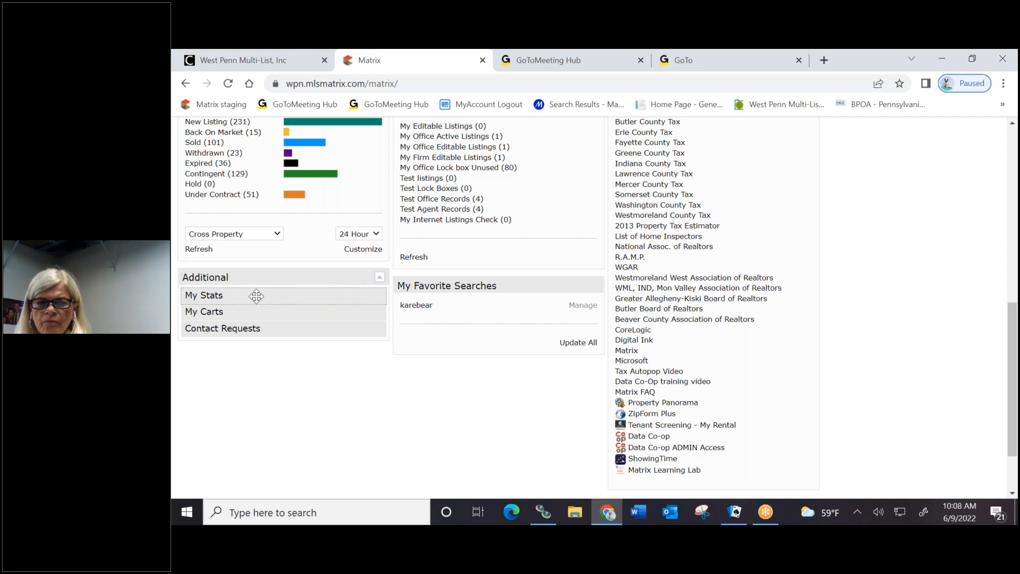
# Restore My Stats and My Carts as separate panels, then go to the Stats page
pyautogui.moveTo(256, 296); pyautogui.dragTo(478, 433)
pyautogui.moveTo(262, 296); pyautogui.dragTo(260, 475)
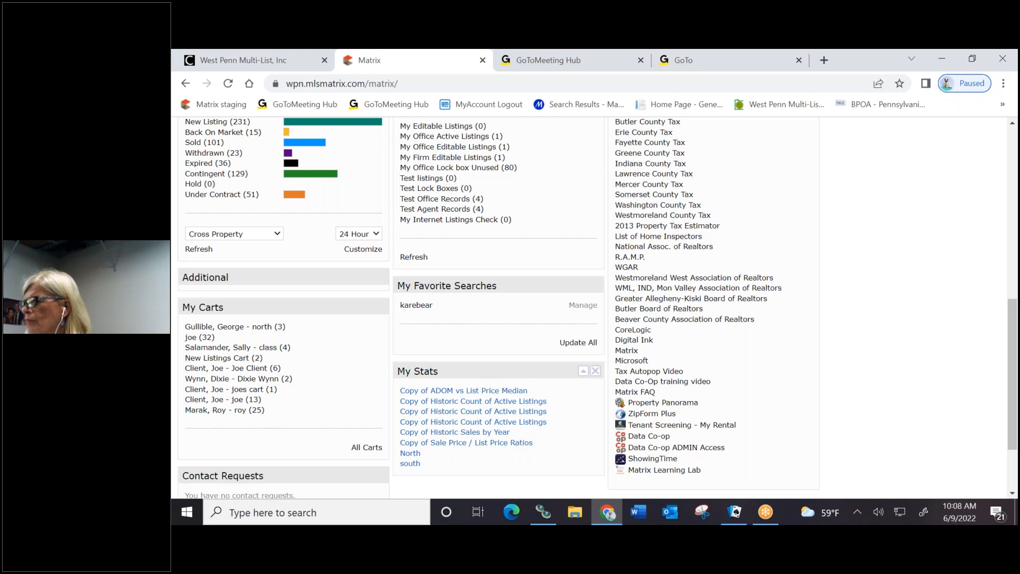
pyautogui.scroll(8, 442, 346)
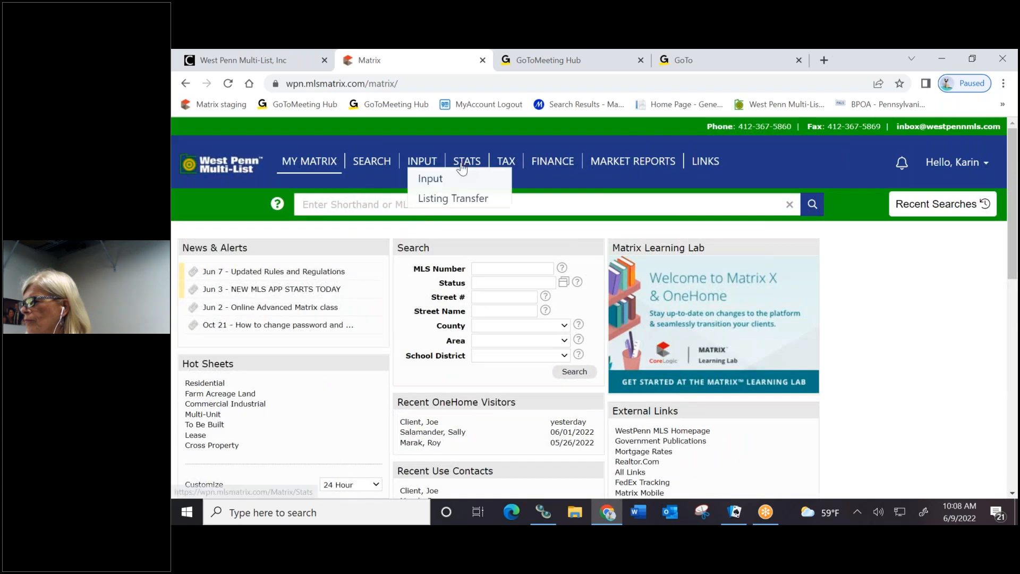
pyautogui.click(470, 166)
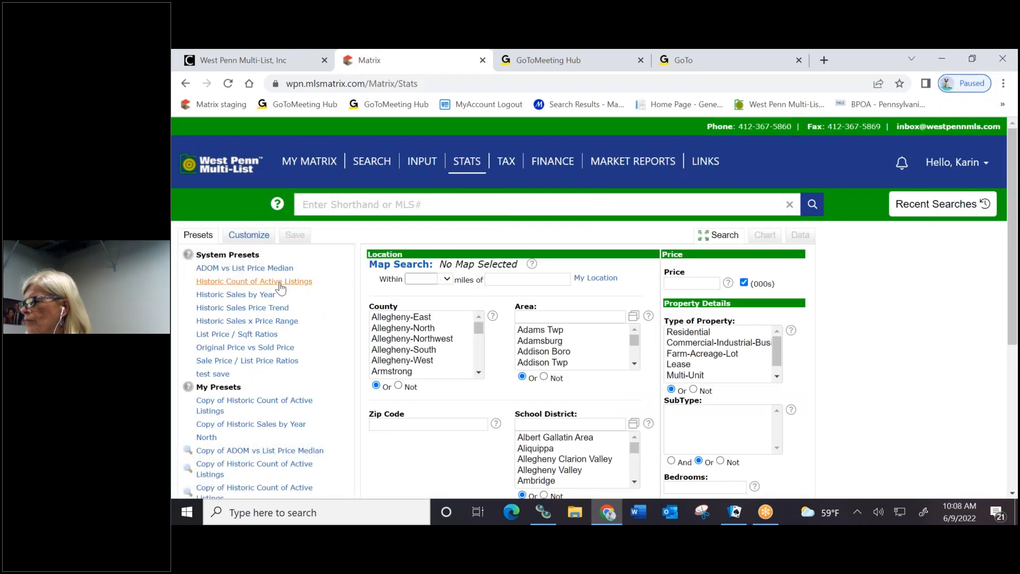
pyautogui.scroll(-1, 240, 280)
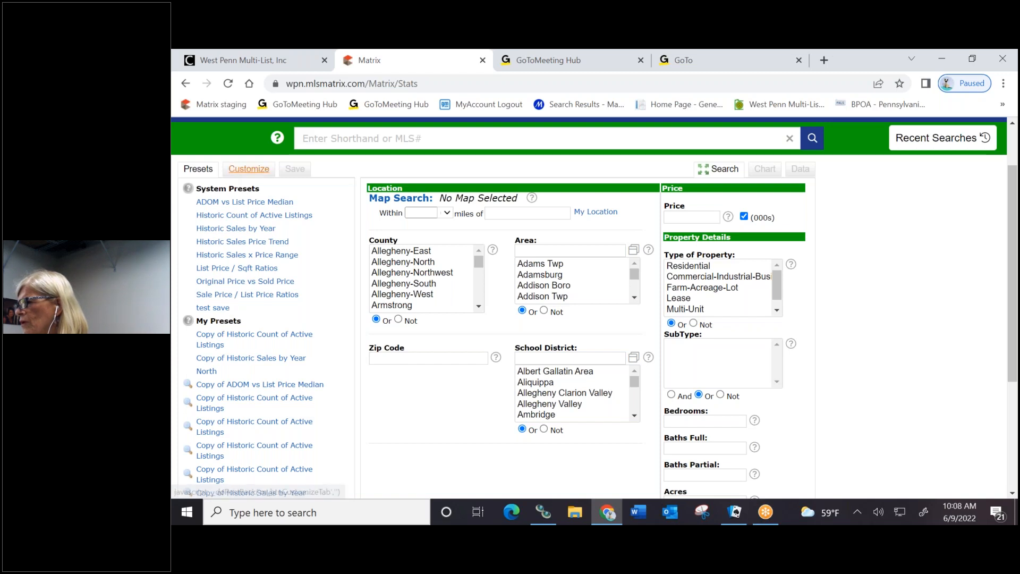
pyautogui.scroll(-1, 228, 340)
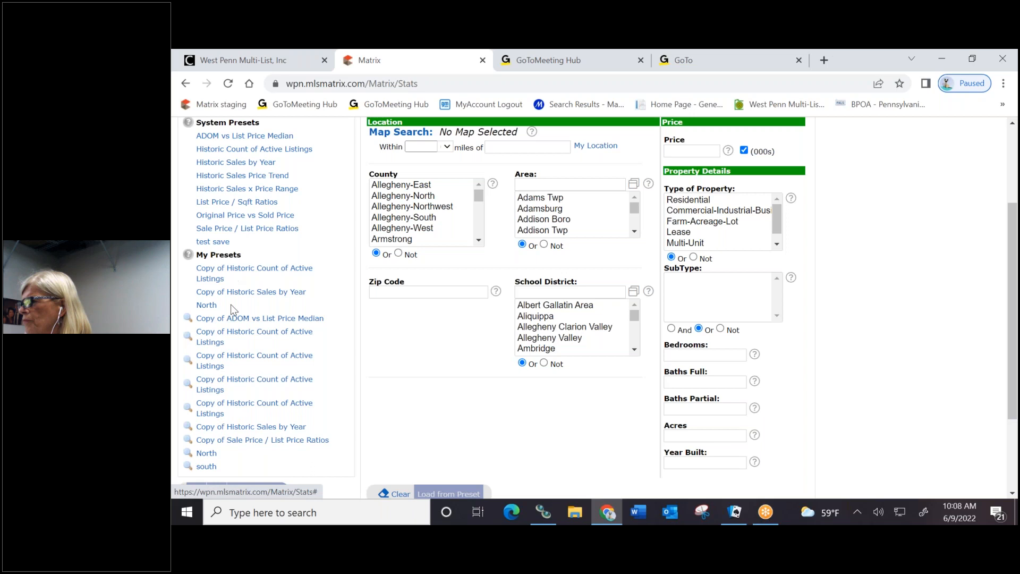
pyautogui.scroll(2, 261, 383)
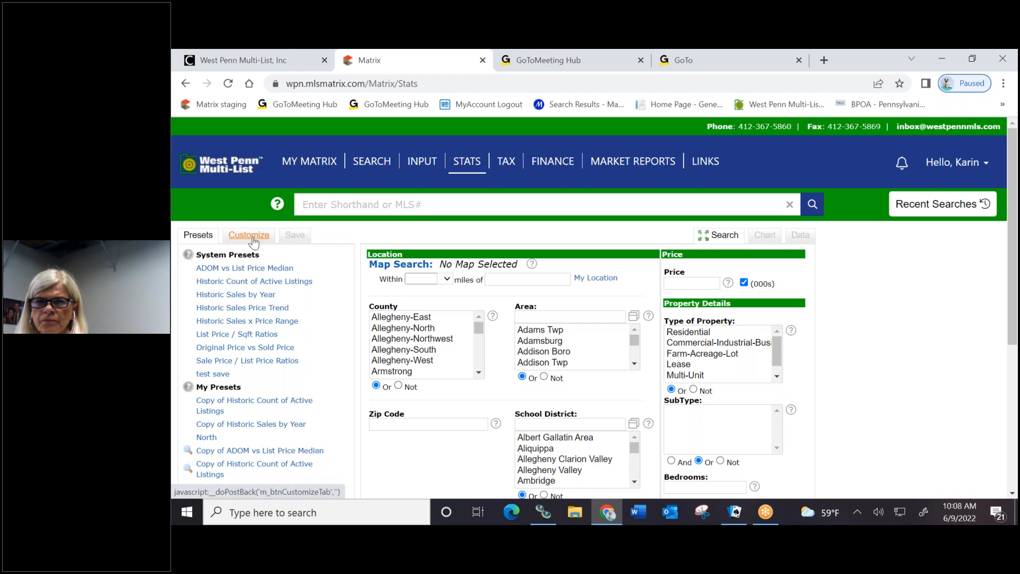
pyautogui.click(254, 241)
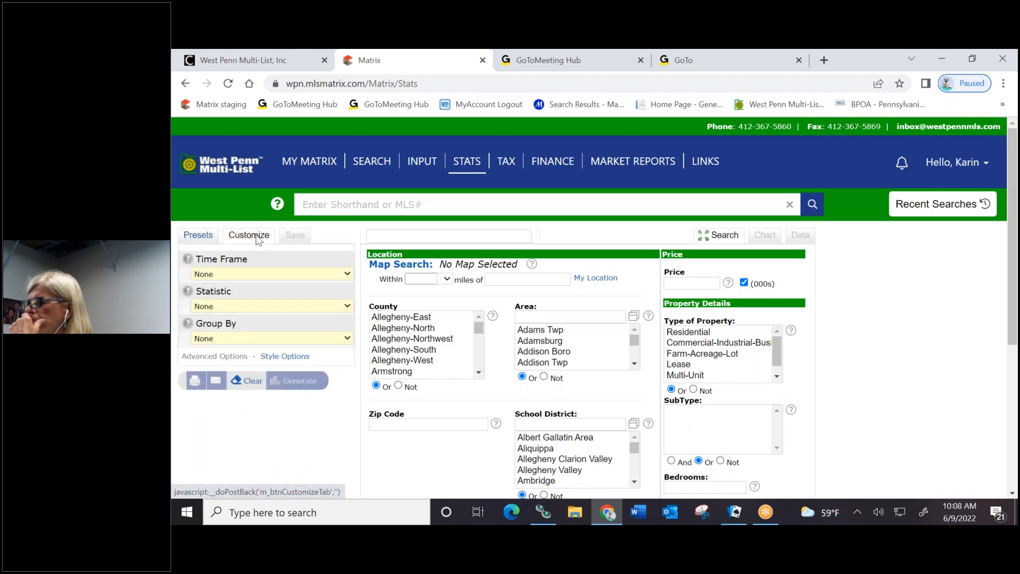
# Review the Time Frame, Statistic and Group By choices, leaving all three at None
pyautogui.click(273, 275)
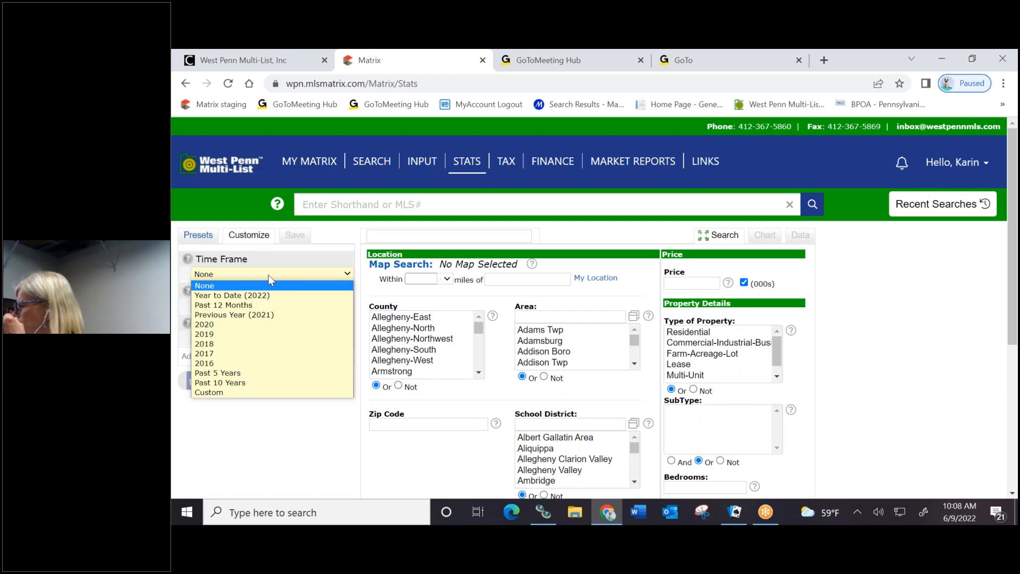
pyautogui.click(232, 428)
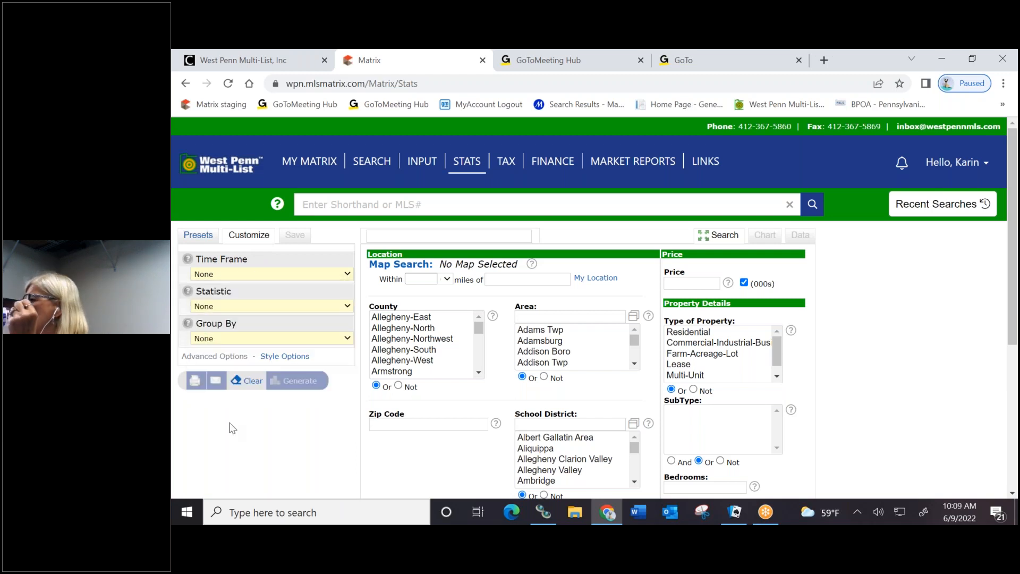
pyautogui.click(281, 308)
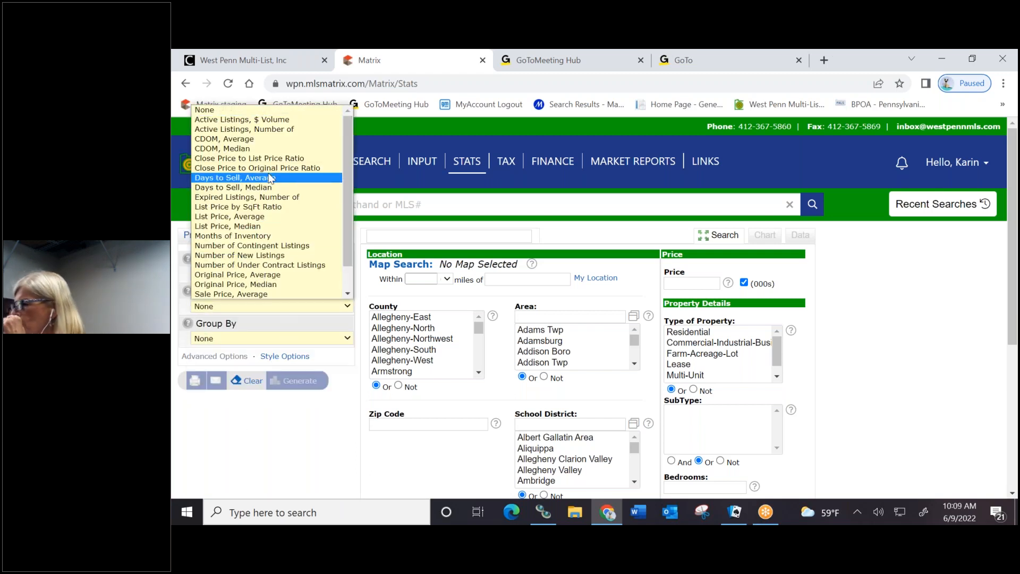
pyautogui.scroll(-1, 273, 157)
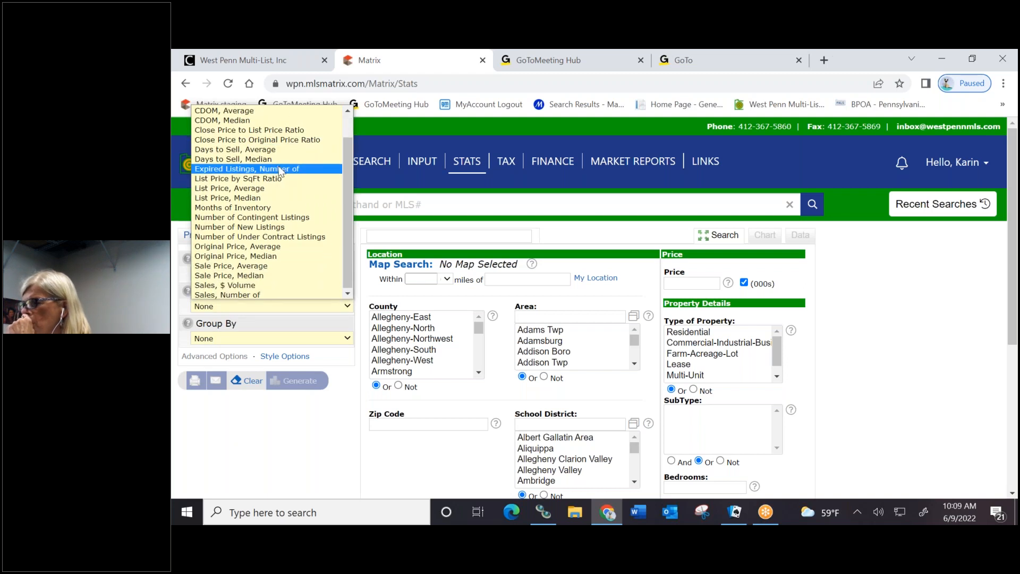
pyautogui.scroll(1, 274, 168)
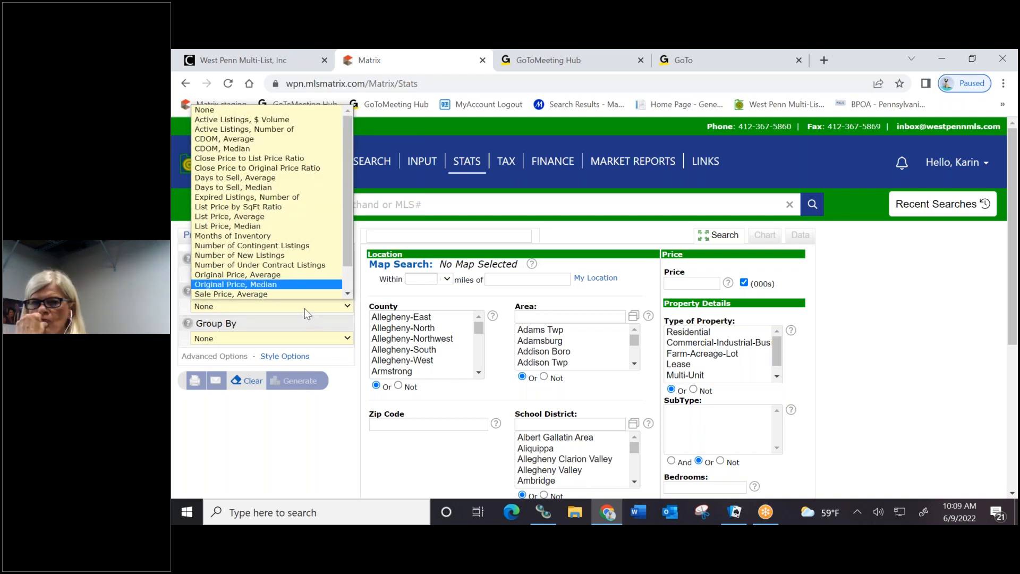
pyautogui.click(290, 447)
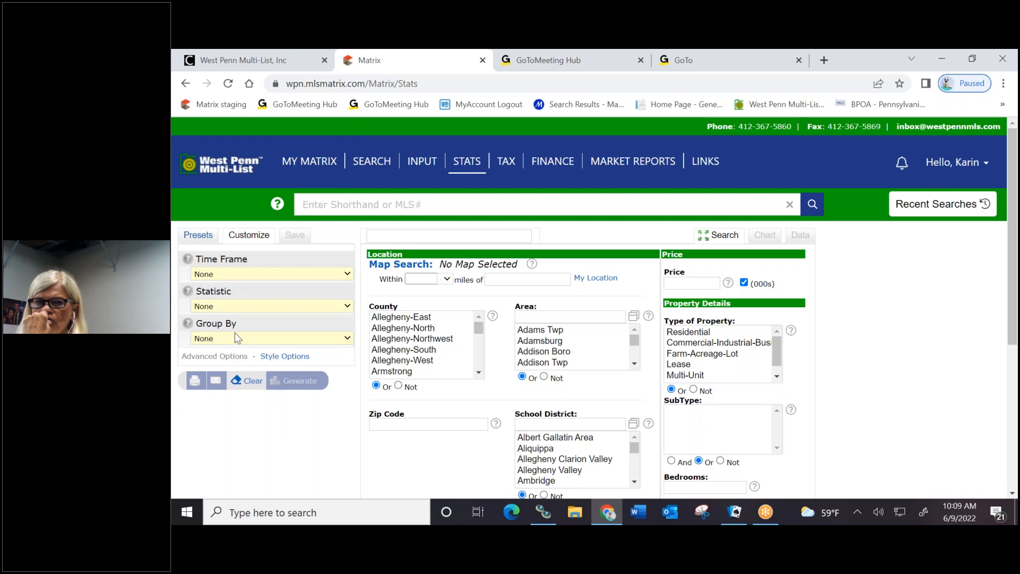
pyautogui.click(237, 339)
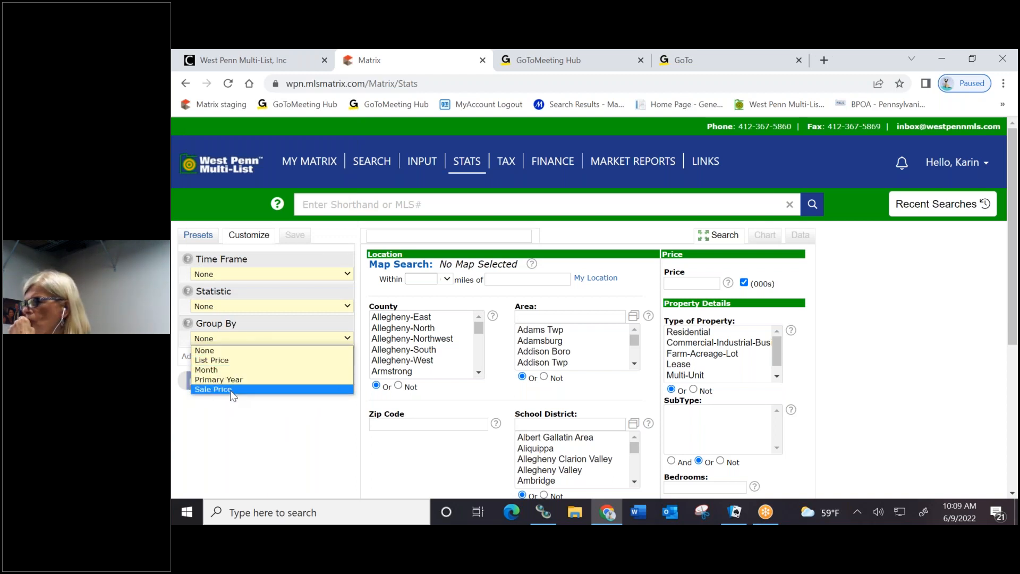
pyautogui.click(247, 442)
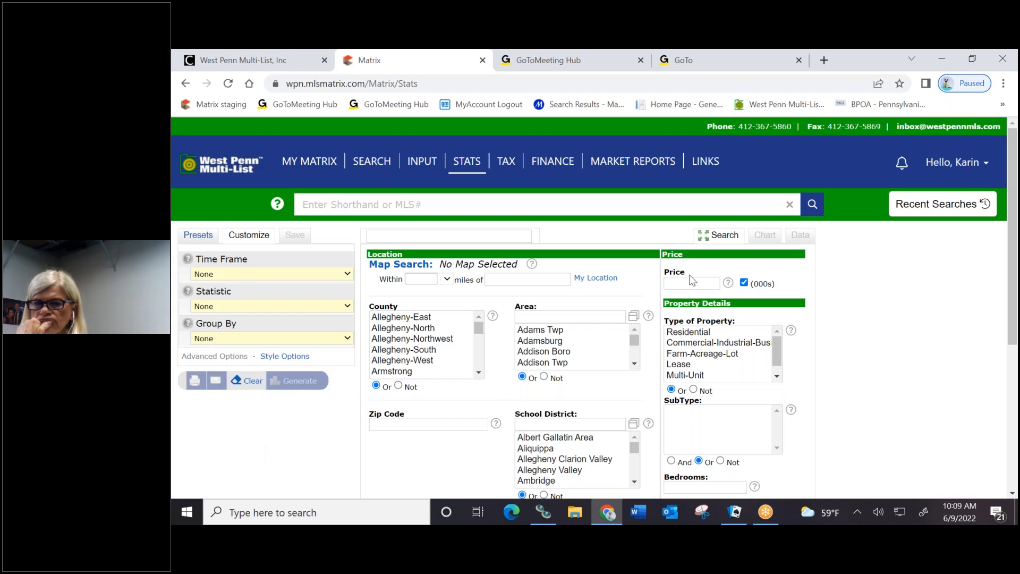
pyautogui.scroll(-2, 717, 266)
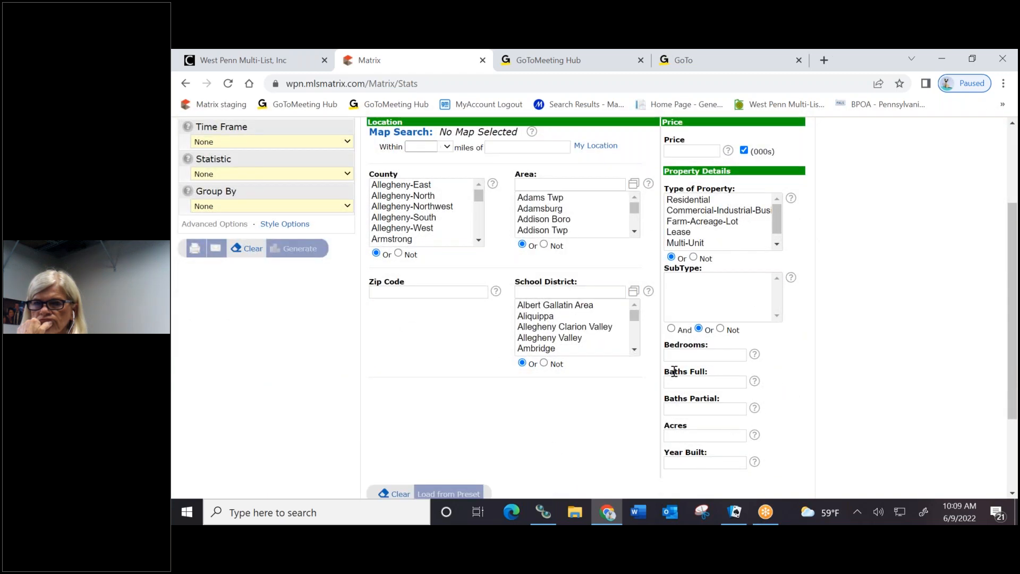
pyautogui.scroll(-1, 437, 429)
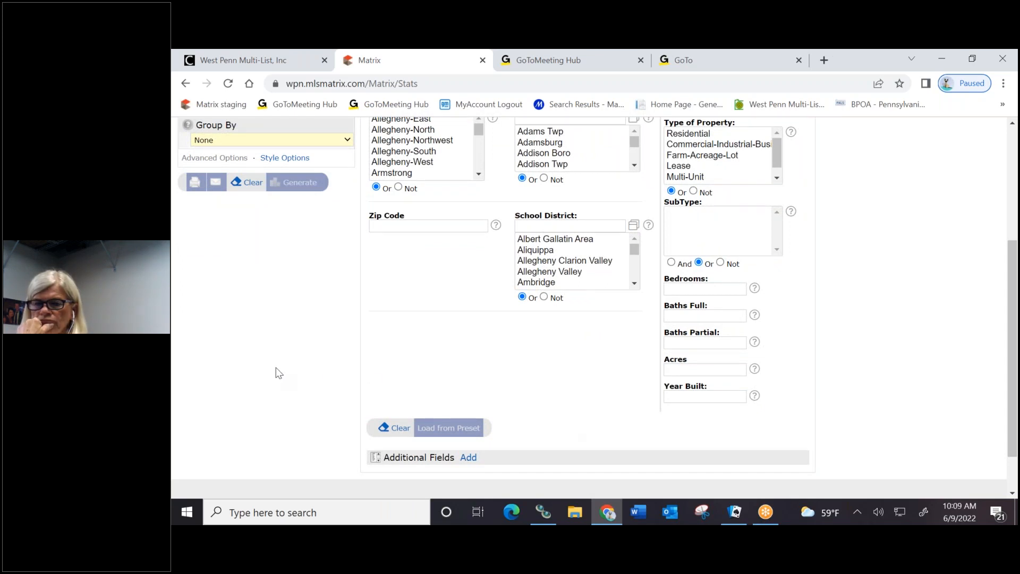
pyautogui.scroll(2, 267, 369)
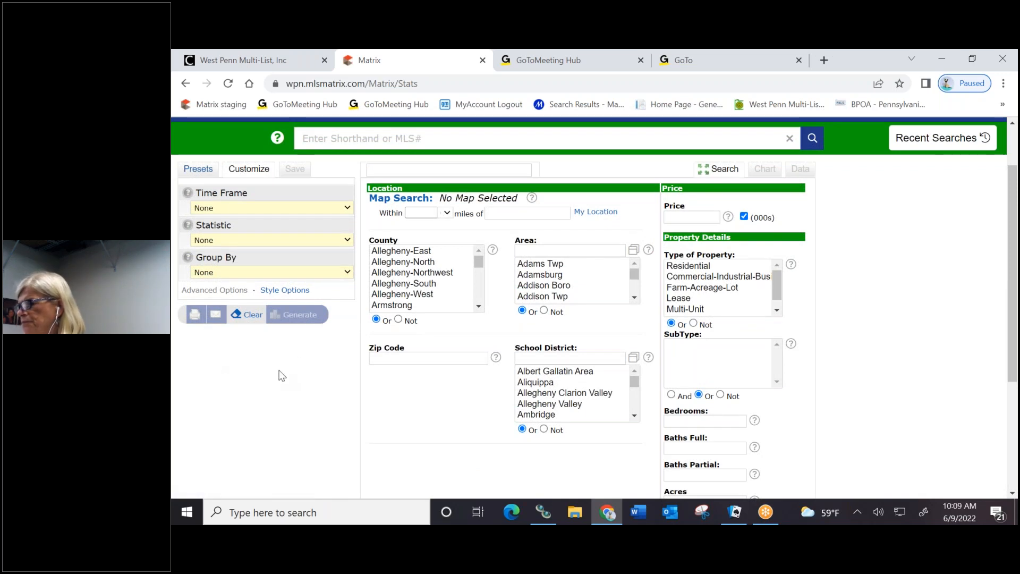
# Return to the saved stats Presets list, browse it, then head to the property Search area
pyautogui.click(204, 173)
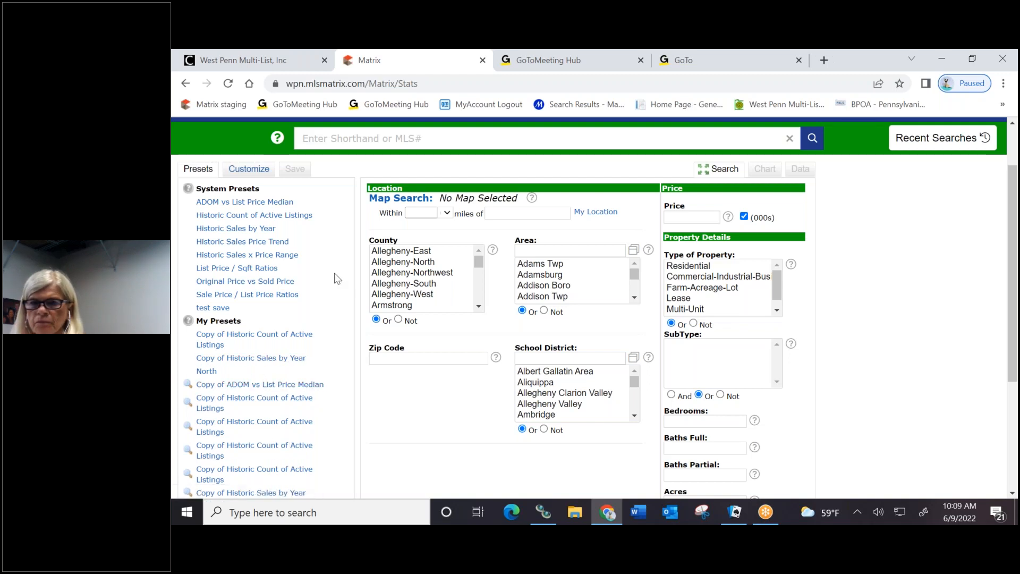
pyautogui.scroll(-1, 338, 277)
pyautogui.scroll(2, 343, 274)
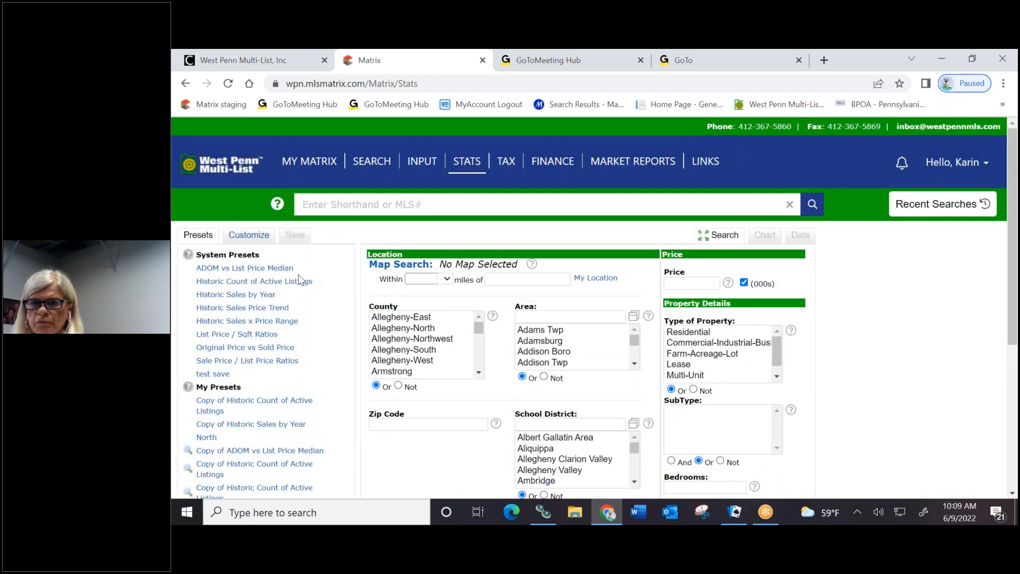
pyautogui.scroll(-3, 299, 276)
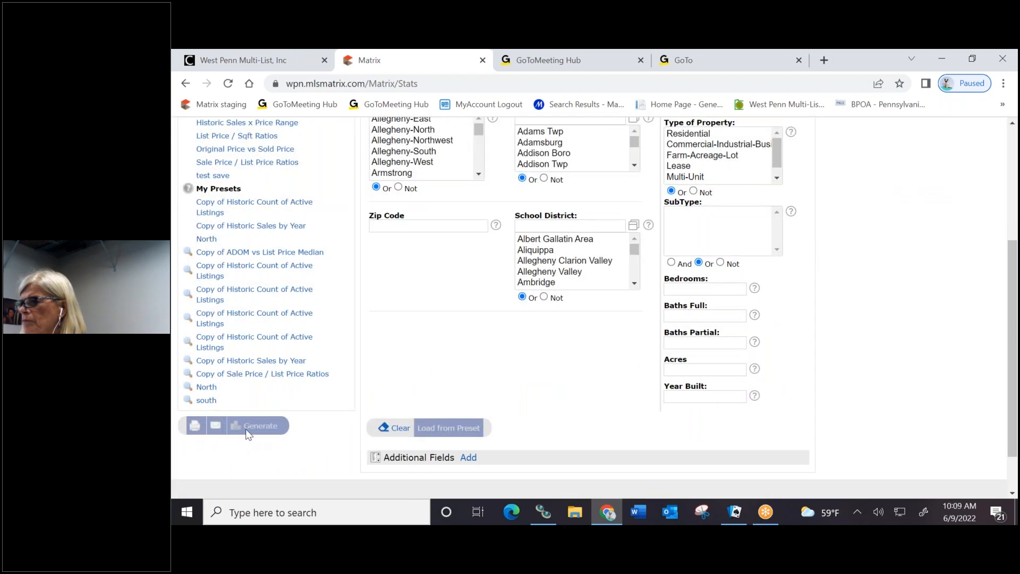
pyautogui.scroll(3, 228, 159)
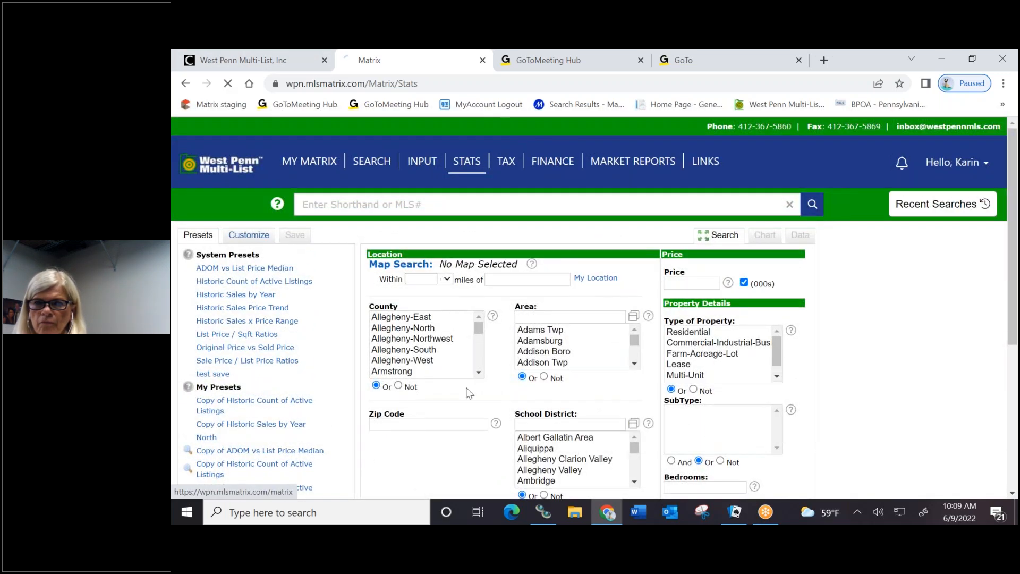
pyautogui.scroll(-10, 525, 370)
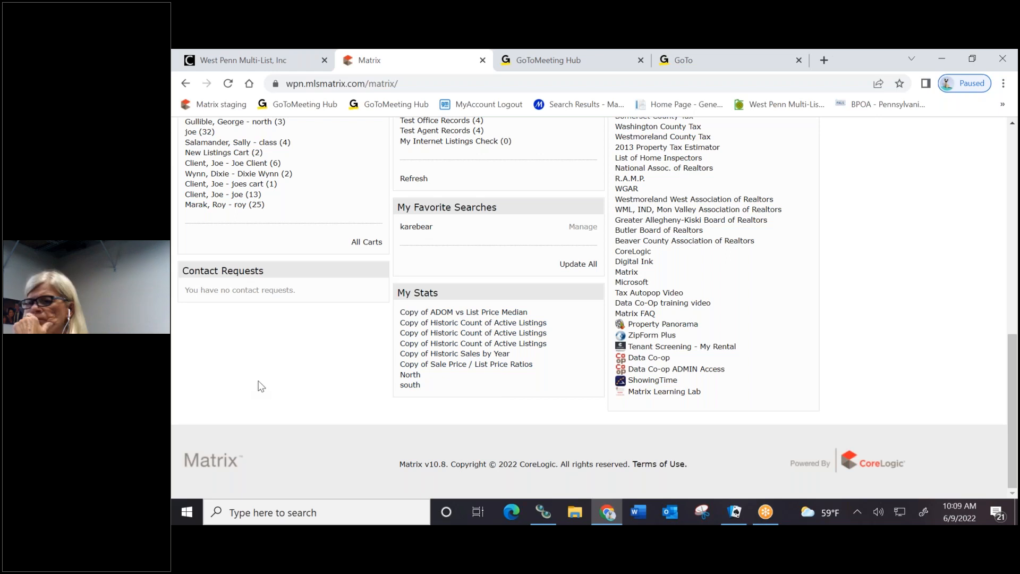
pyautogui.scroll(3, 259, 384)
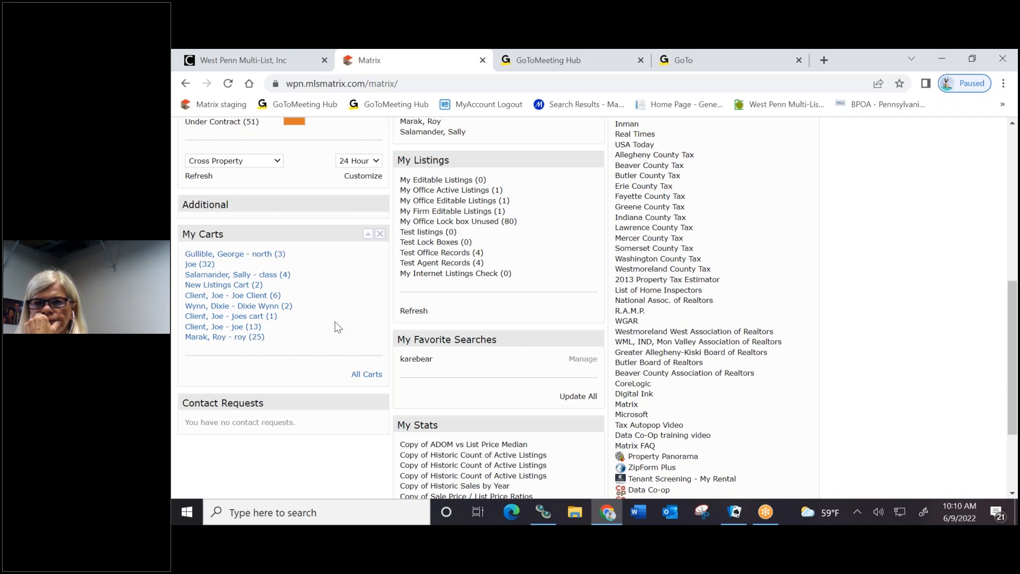
pyautogui.scroll(7, 335, 321)
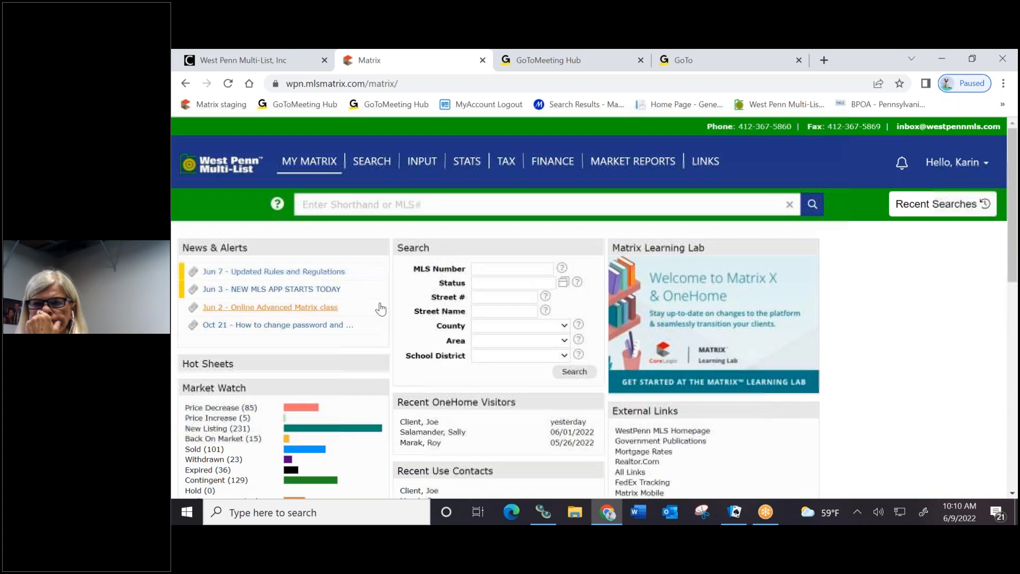
pyautogui.click(371, 161)
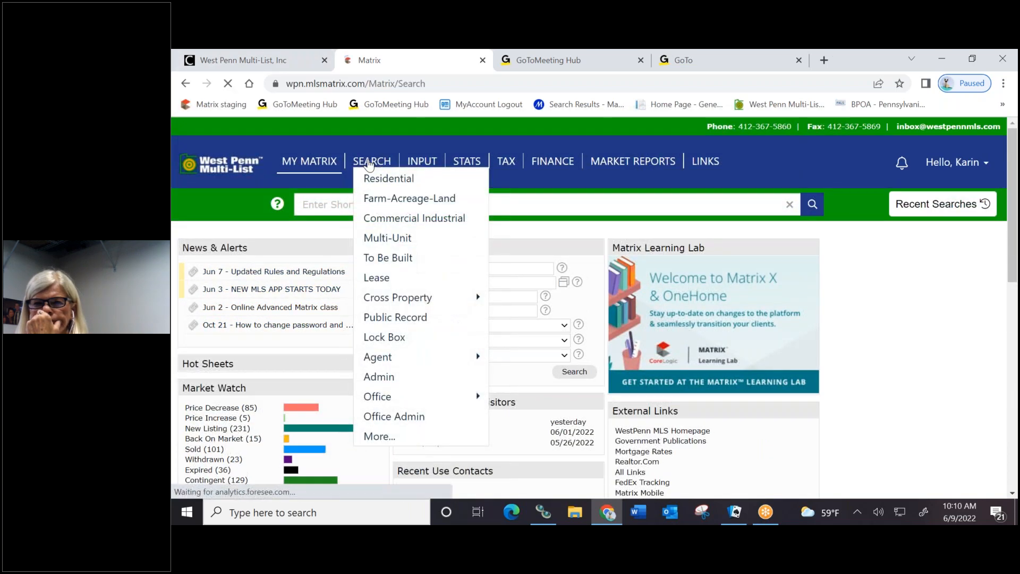
# Search Residential Detail for Allegheny-North listings priced 600+ and view the 100 results' cart options
pyautogui.click(192, 257)
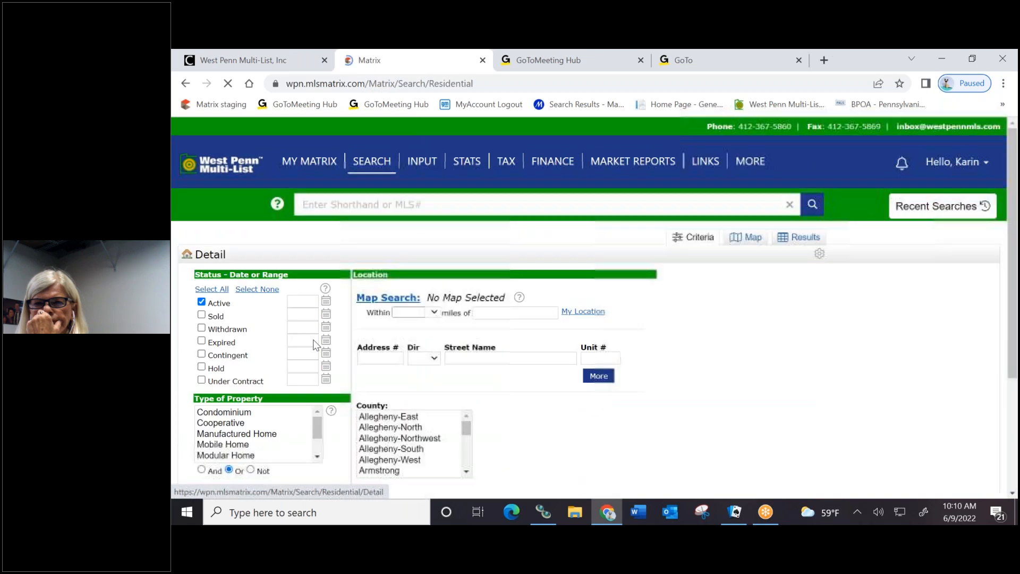
pyautogui.click(419, 428)
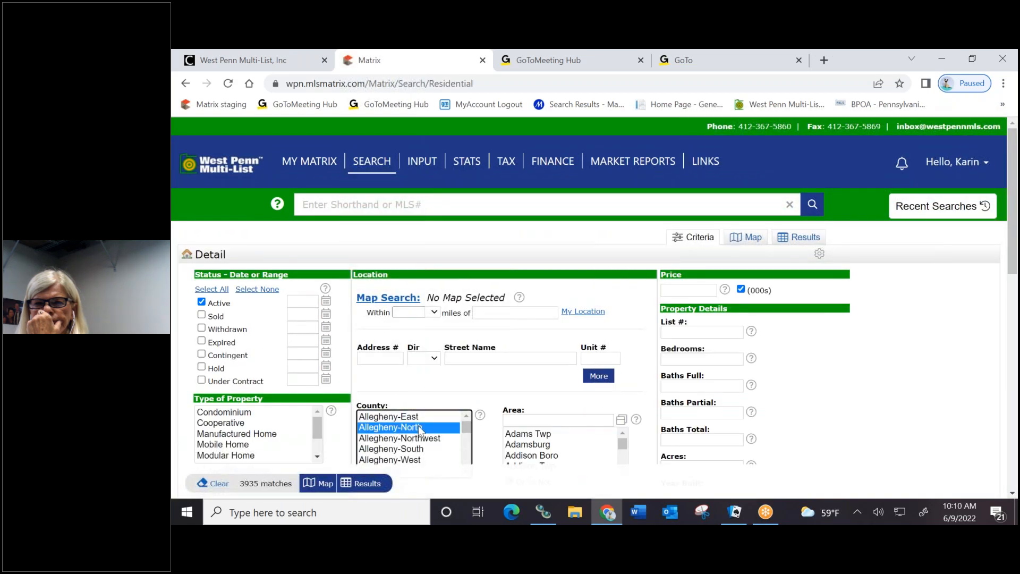
pyautogui.scroll(-3, 569, 391)
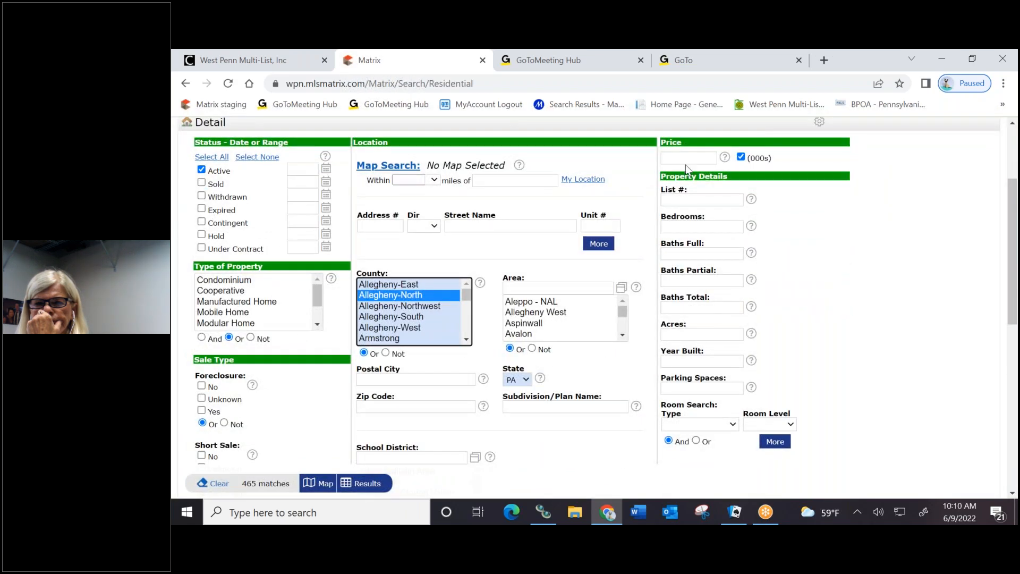
pyautogui.click(685, 155)
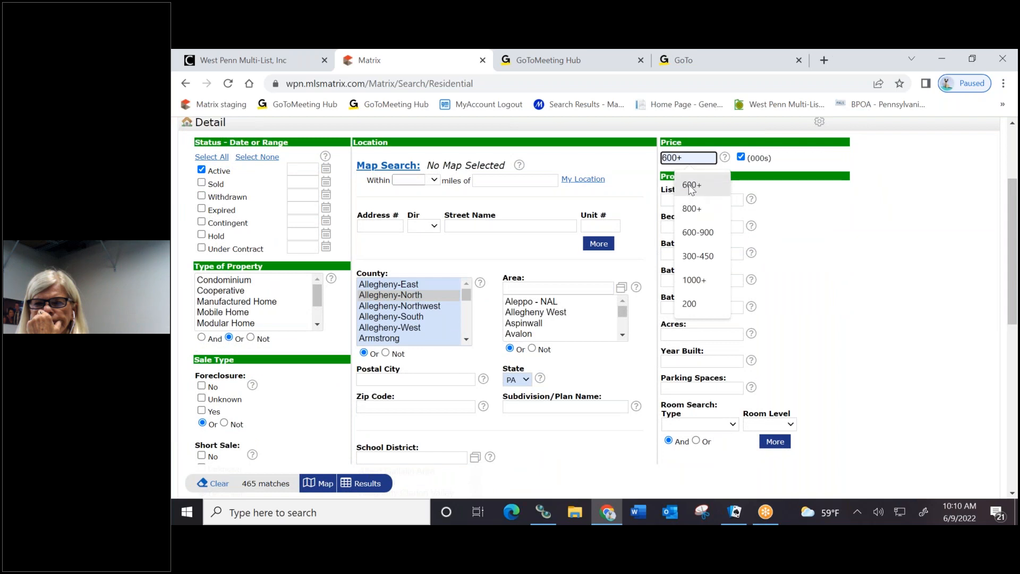
pyautogui.click(689, 184)
pyautogui.scroll(-8, 509, 291)
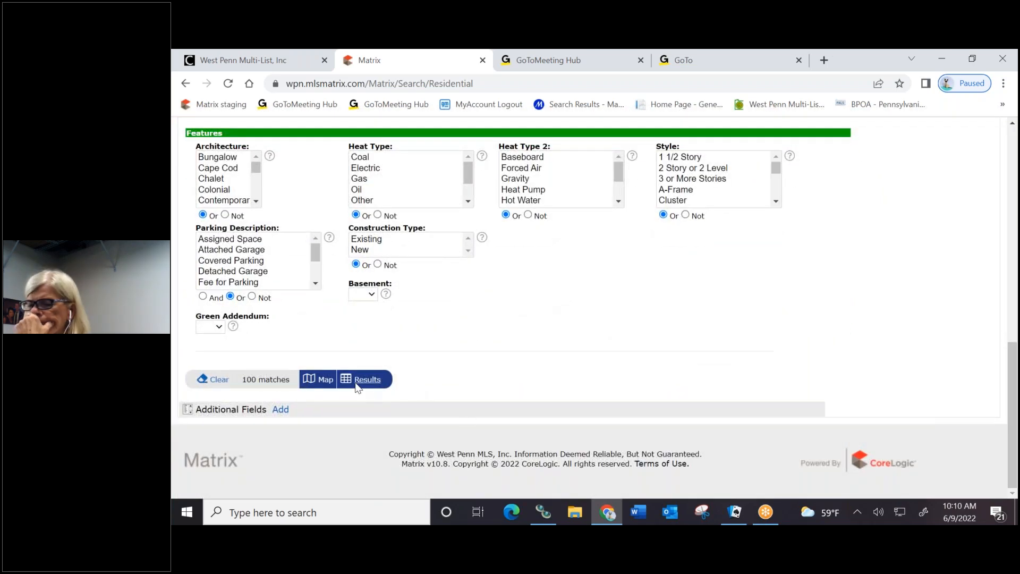
pyautogui.click(362, 380)
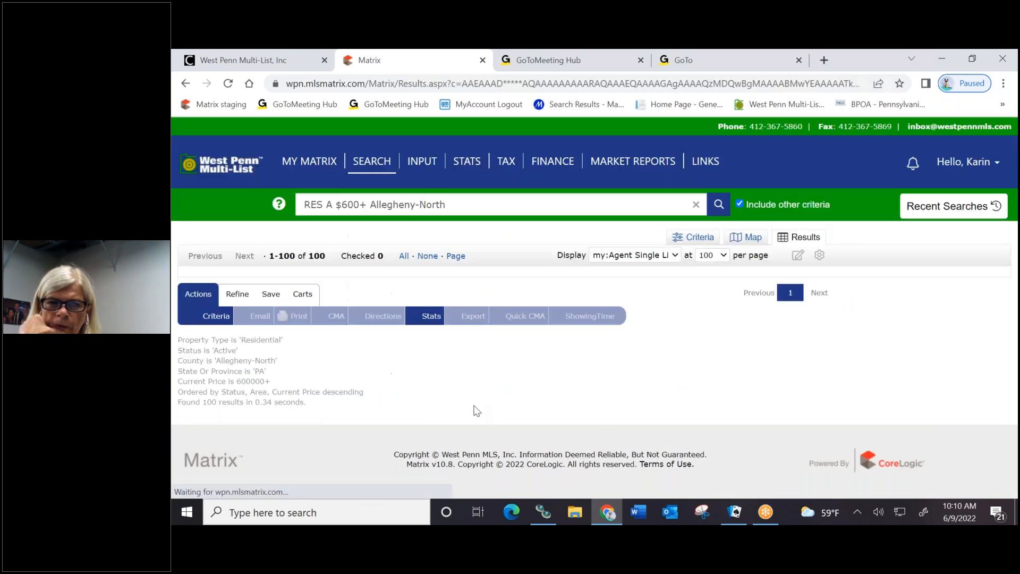
pyautogui.scroll(-1, 400, 359)
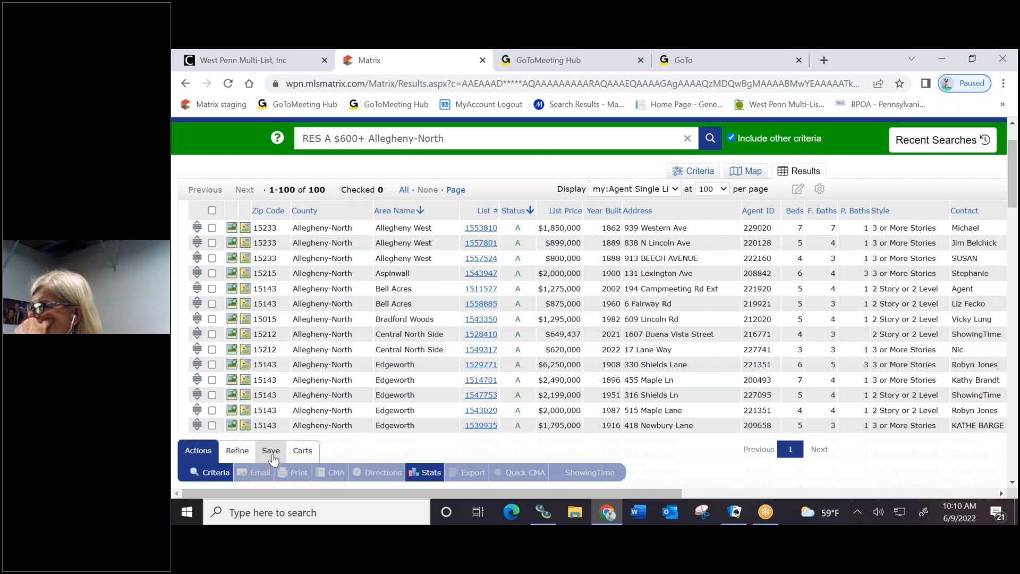
pyautogui.click(303, 453)
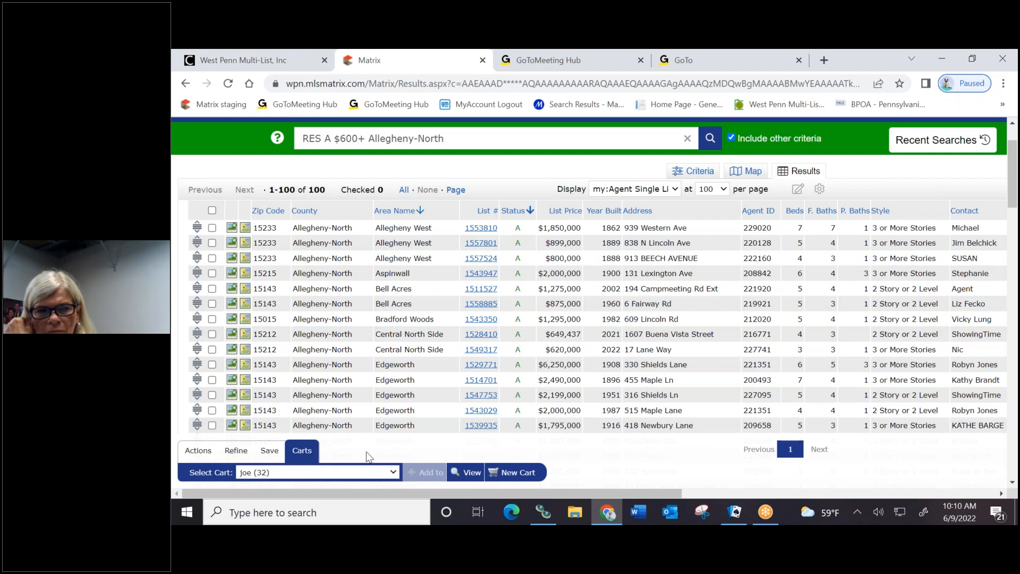
pyautogui.scroll(-1, 434, 386)
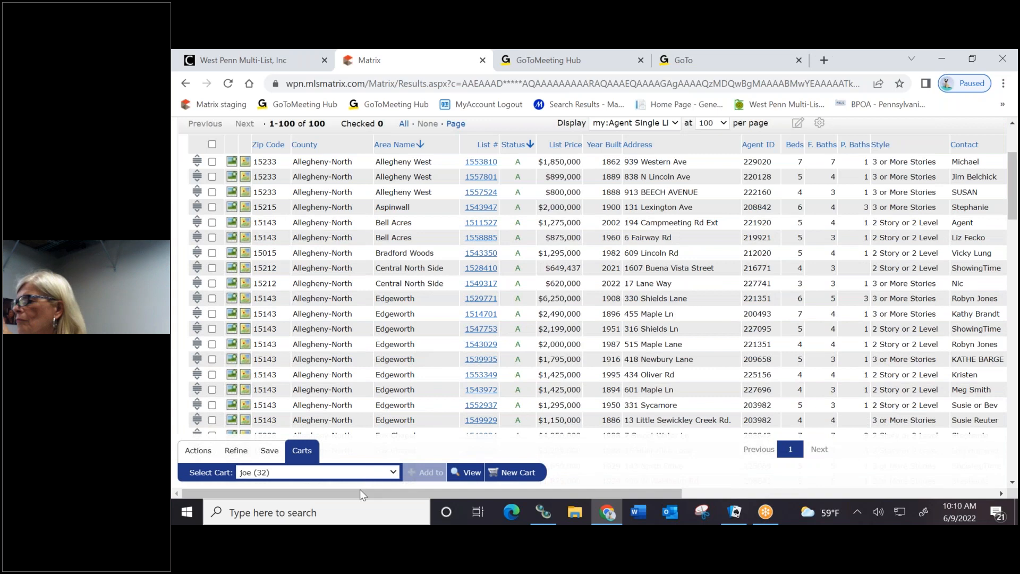
pyautogui.click(376, 473)
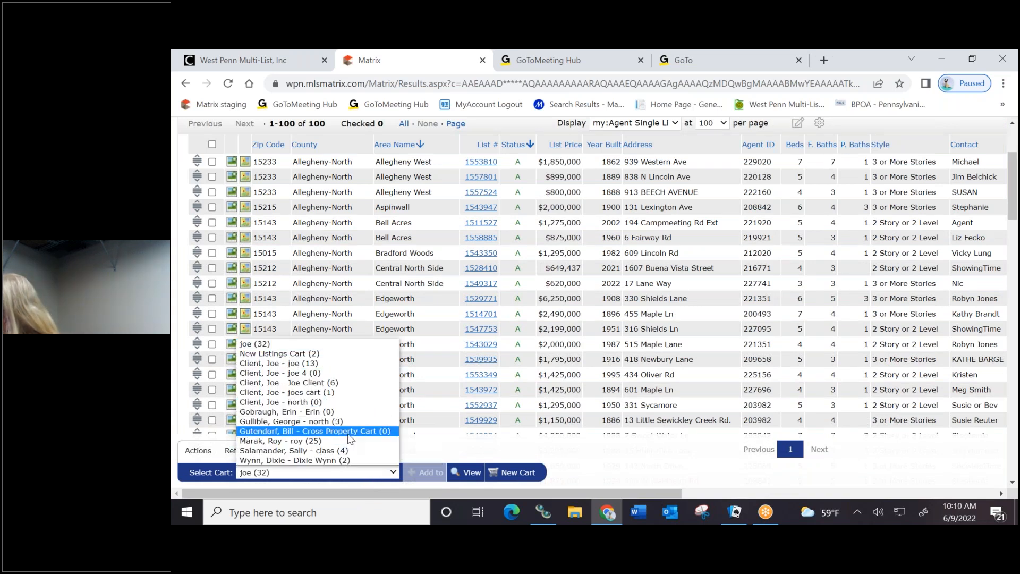
pyautogui.click(272, 411)
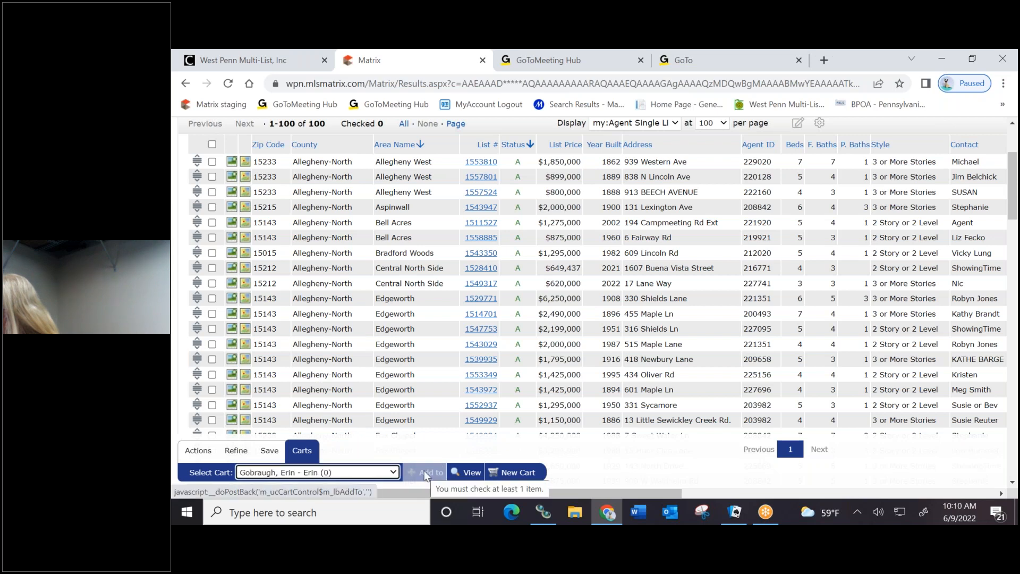
pyautogui.click(515, 473)
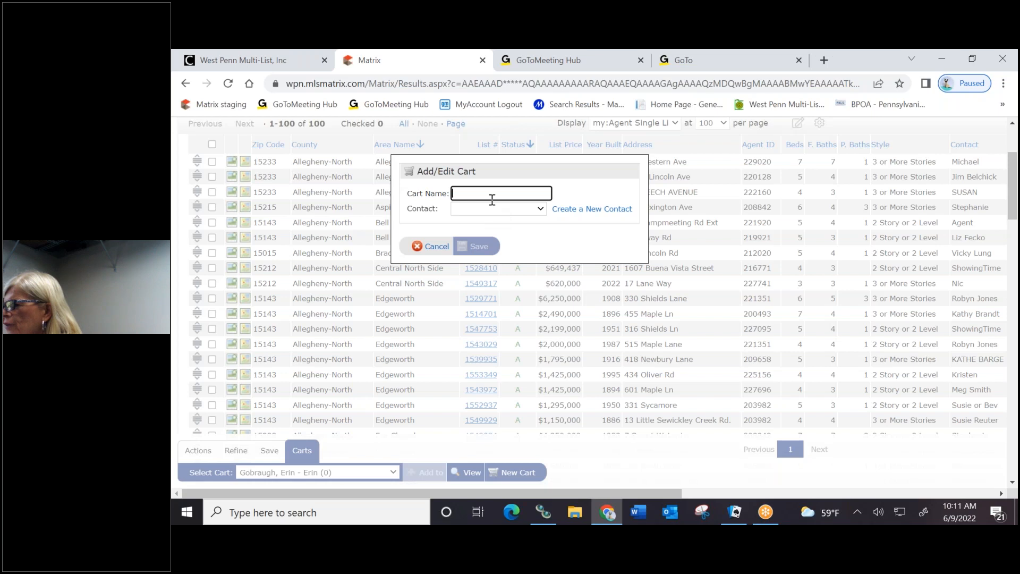
pyautogui.click(431, 246)
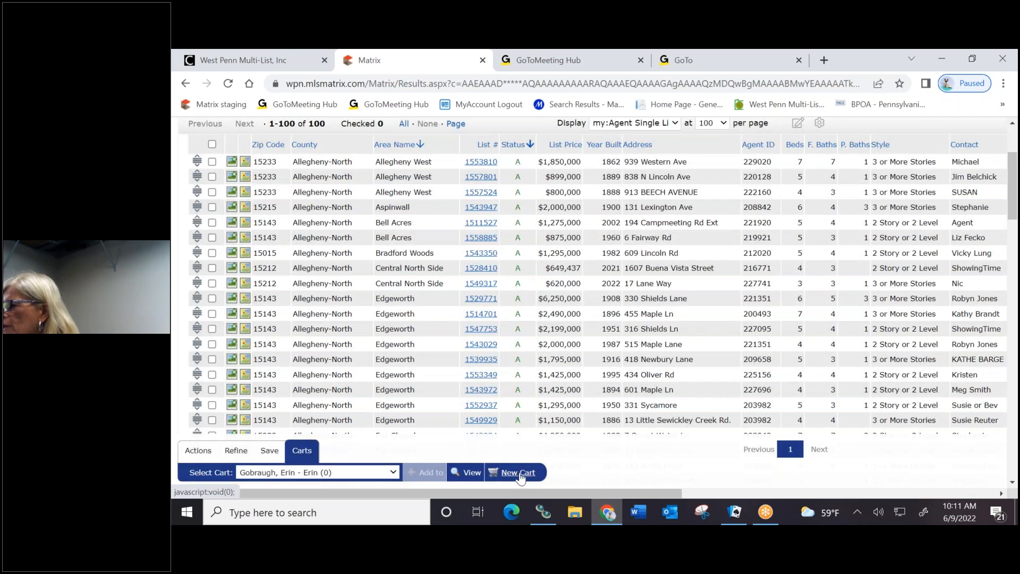
# Select the client's 13-listing cart, check all 100 listings, and add them to it
pyautogui.click(394, 473)
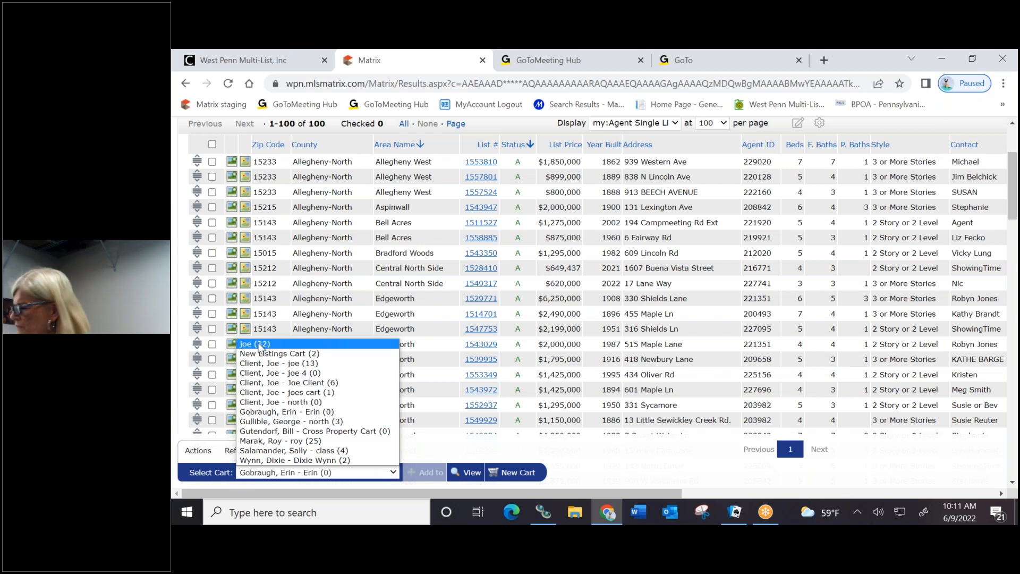
pyautogui.click(260, 344)
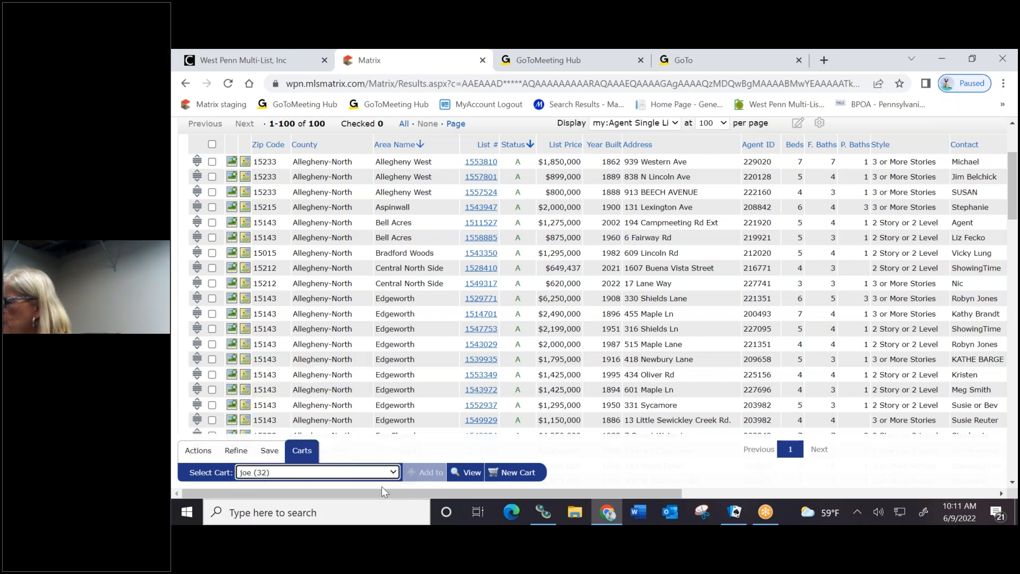
pyautogui.click(393, 472)
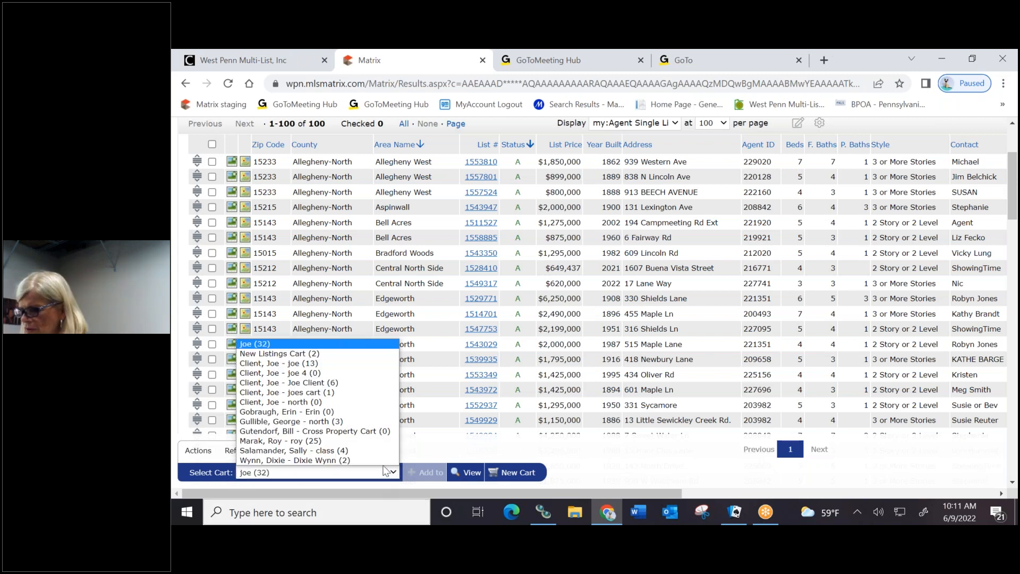
pyautogui.click(285, 364)
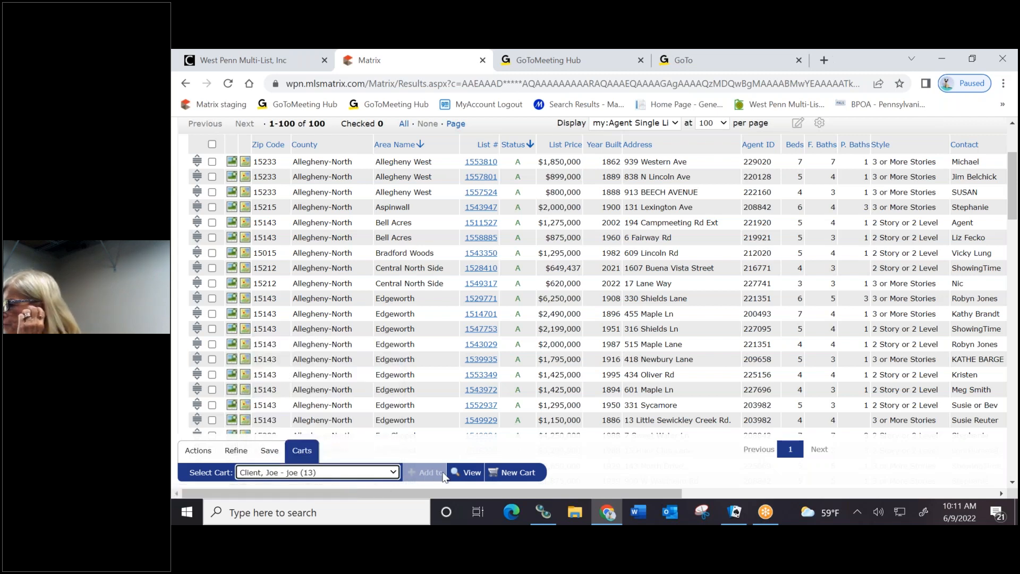
pyautogui.click(425, 473)
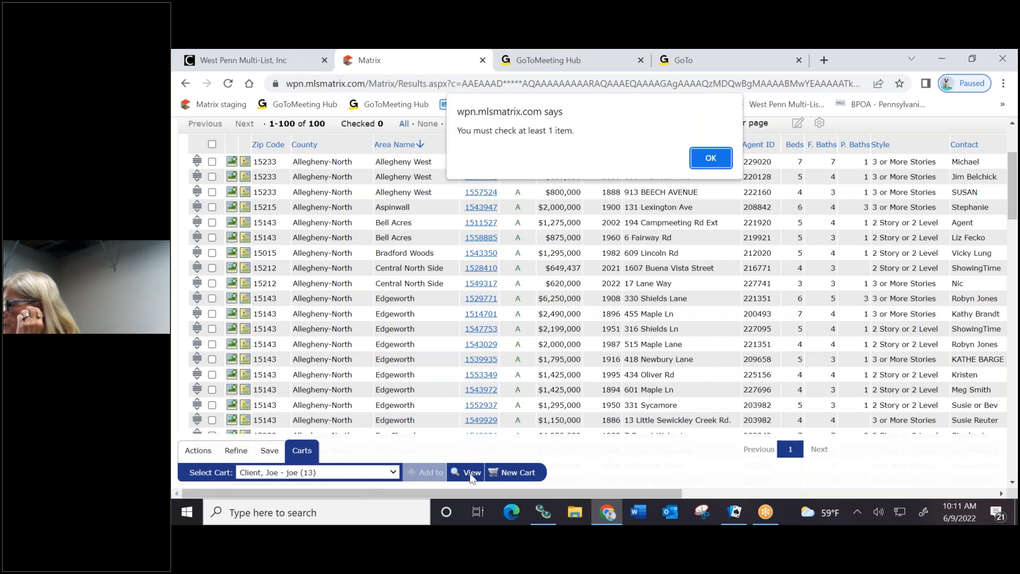
pyautogui.click(716, 163)
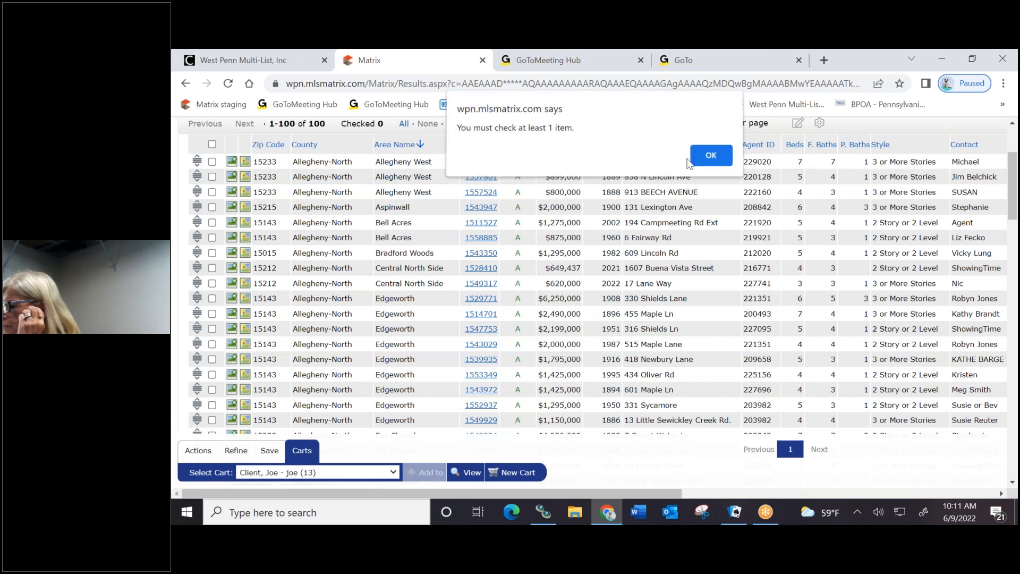
pyautogui.click(212, 144)
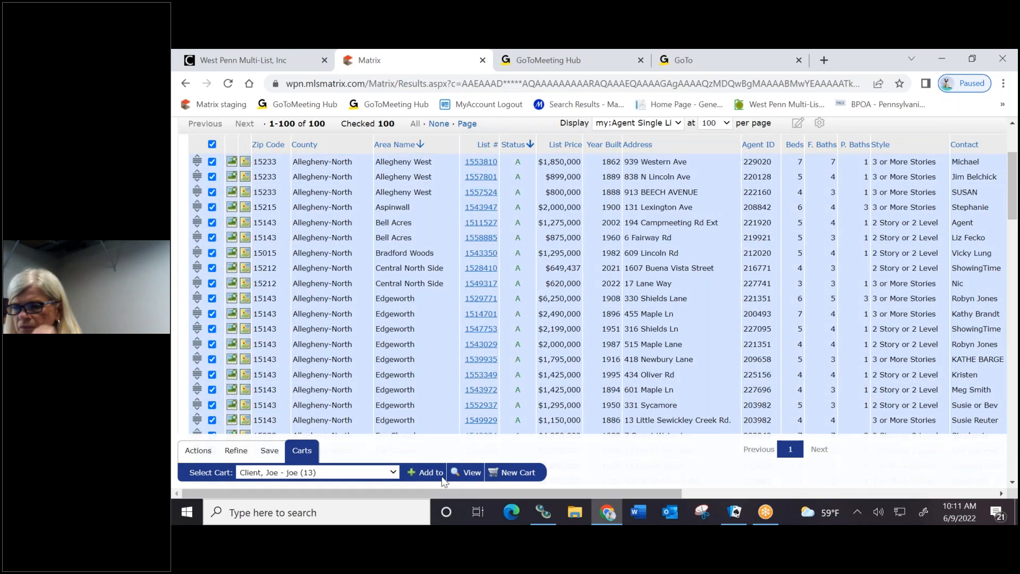
pyautogui.click(434, 473)
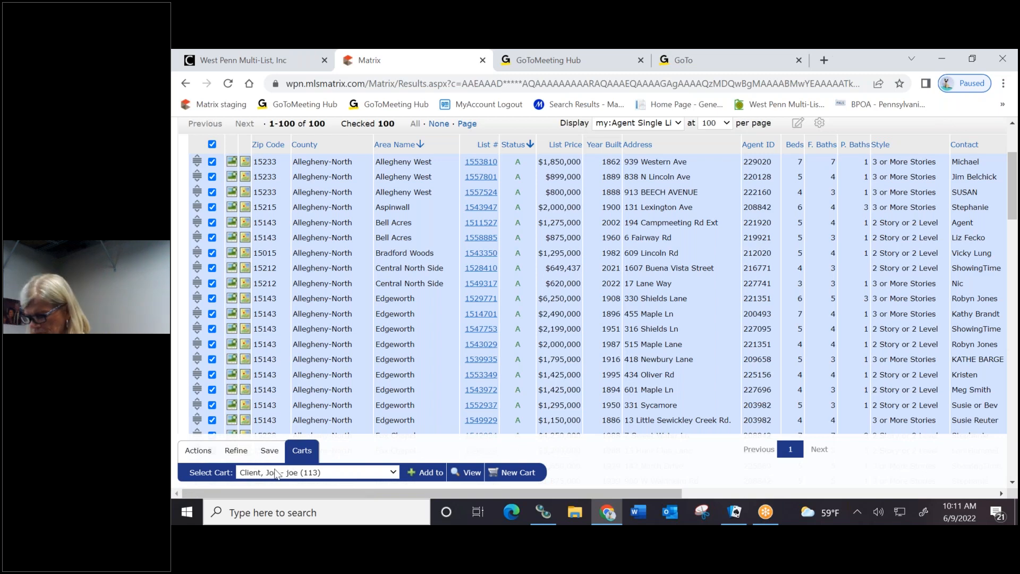
# Save a new cart named 'north' for the client contact, which is rejected as a duplicate name
pyautogui.click(523, 475)
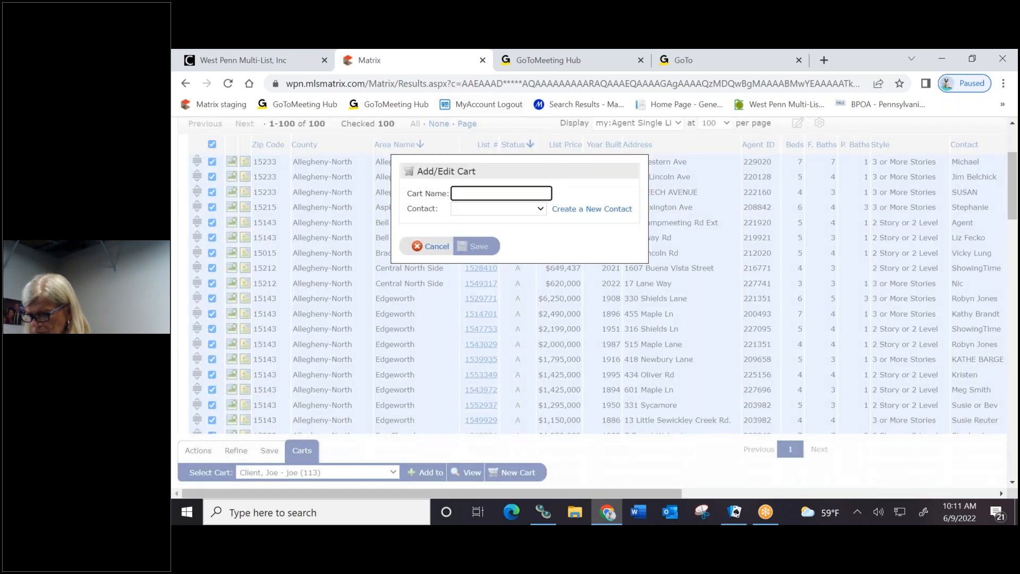
pyautogui.click(475, 191)
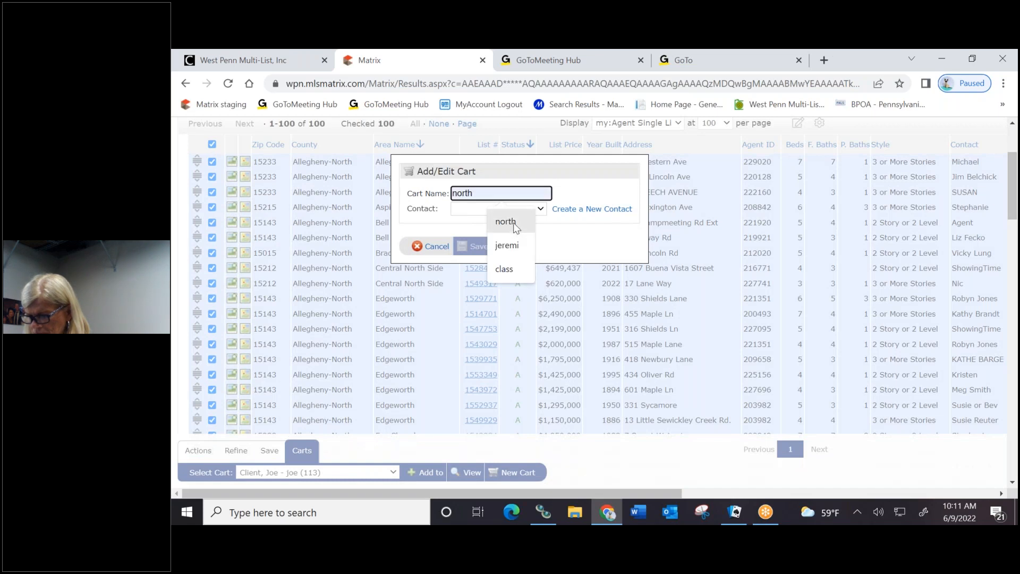
pyautogui.click(515, 219)
pyautogui.click(485, 206)
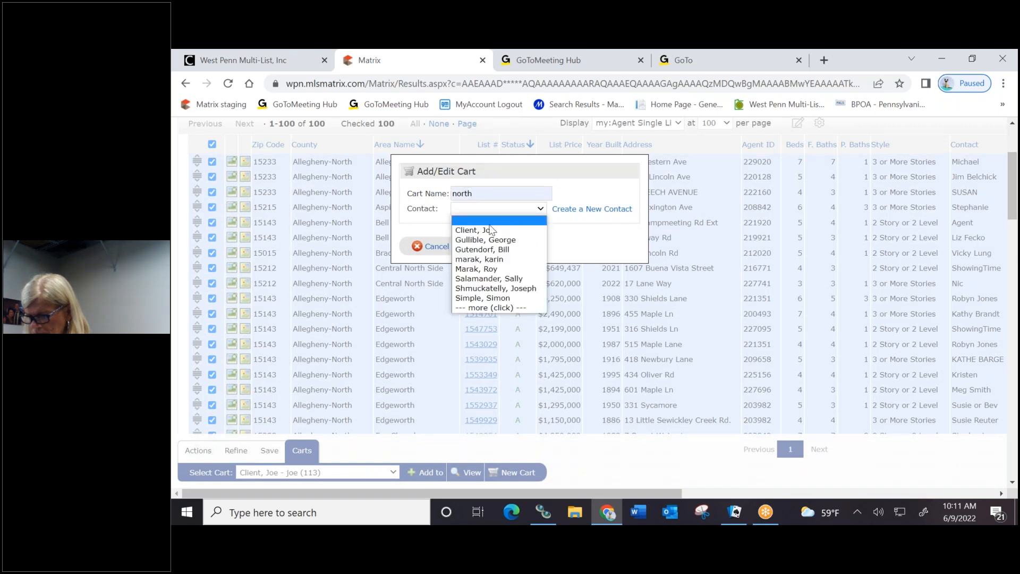
pyautogui.click(469, 230)
pyautogui.click(502, 210)
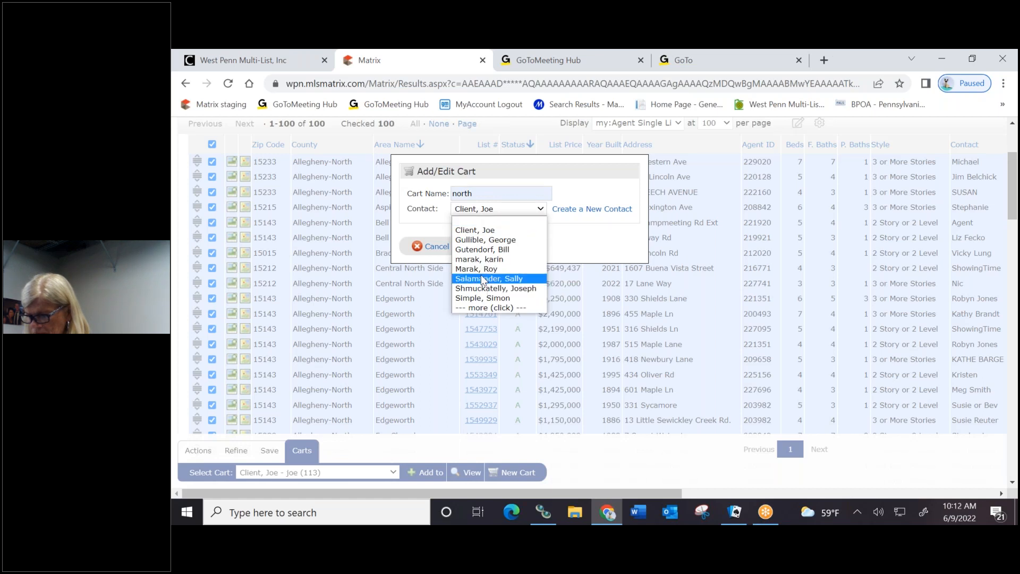
pyautogui.click(548, 249)
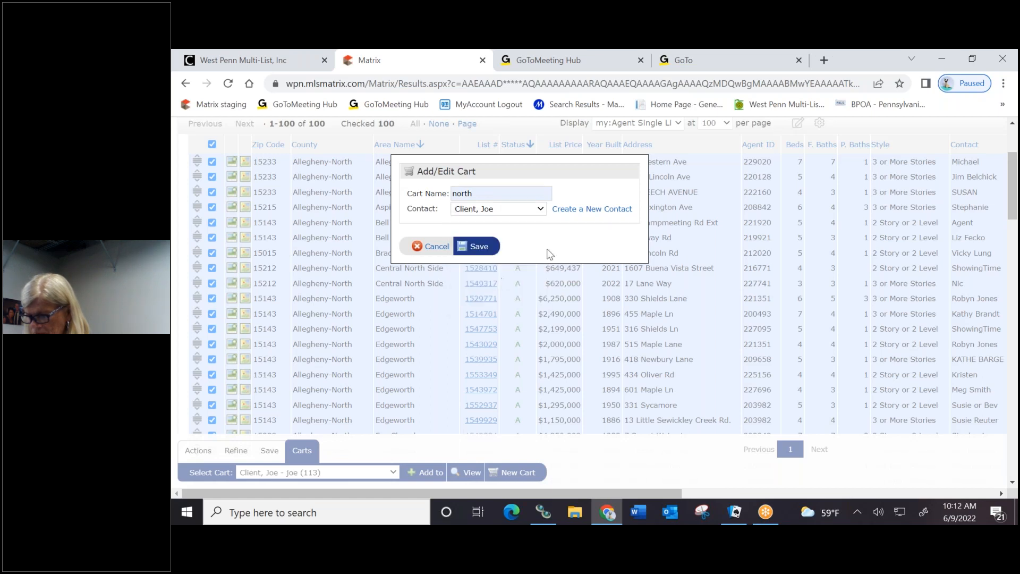
pyautogui.click(539, 210)
pyautogui.press('Escape')
pyautogui.click(489, 250)
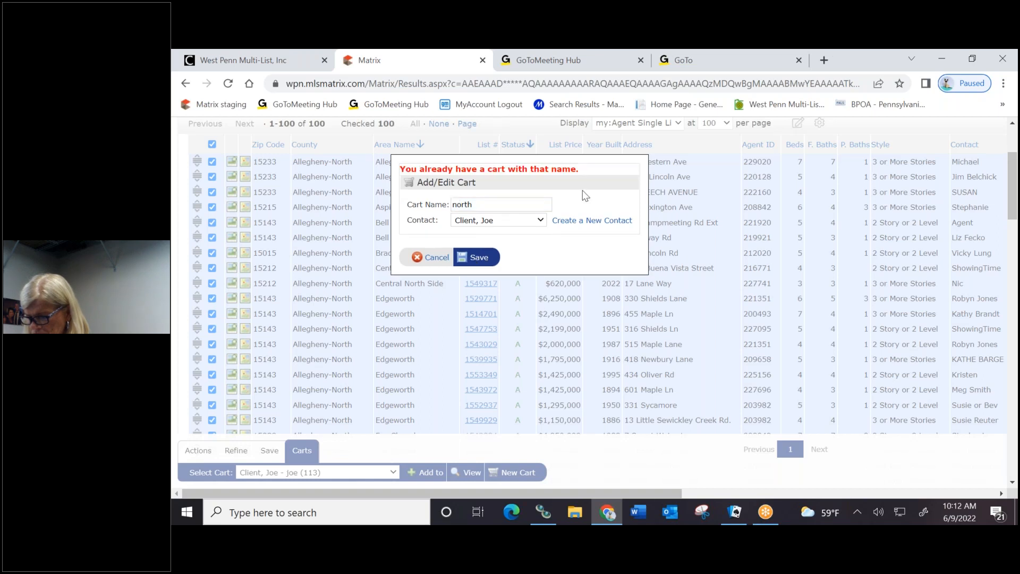
# Cancel the duplicate cart and select the other contact's empty cart
pyautogui.click(435, 258)
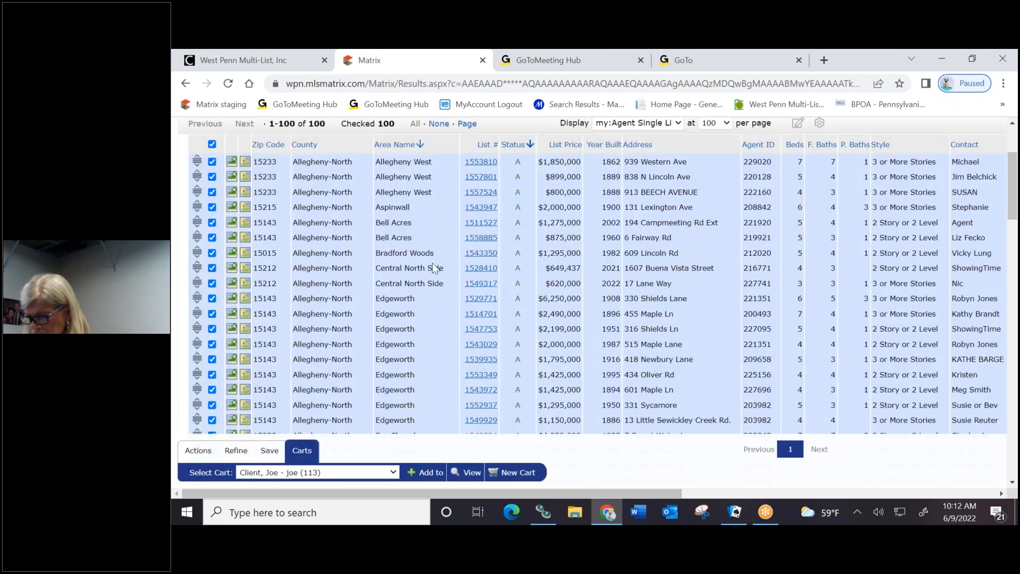
pyautogui.click(364, 475)
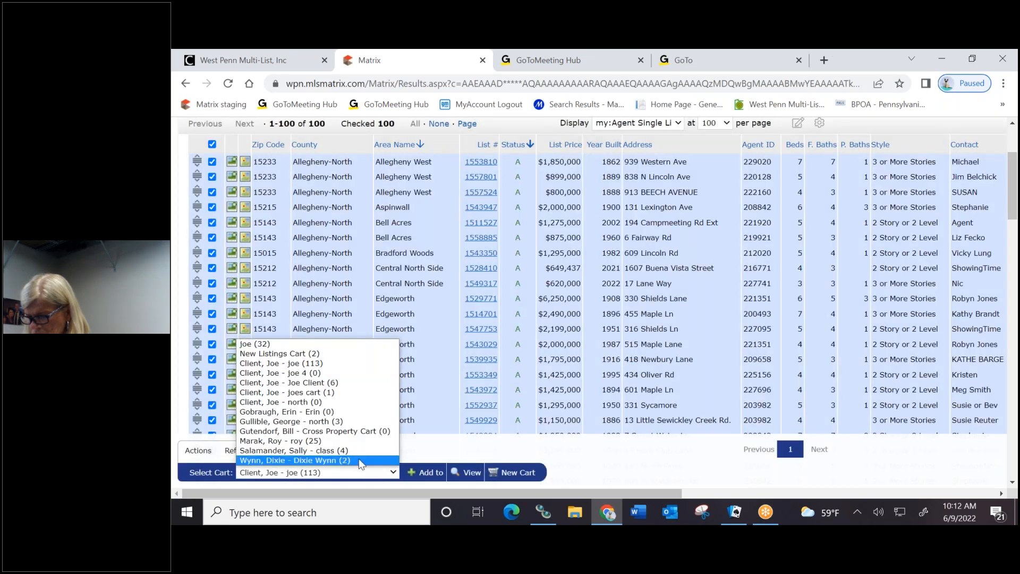
pyautogui.click(278, 413)
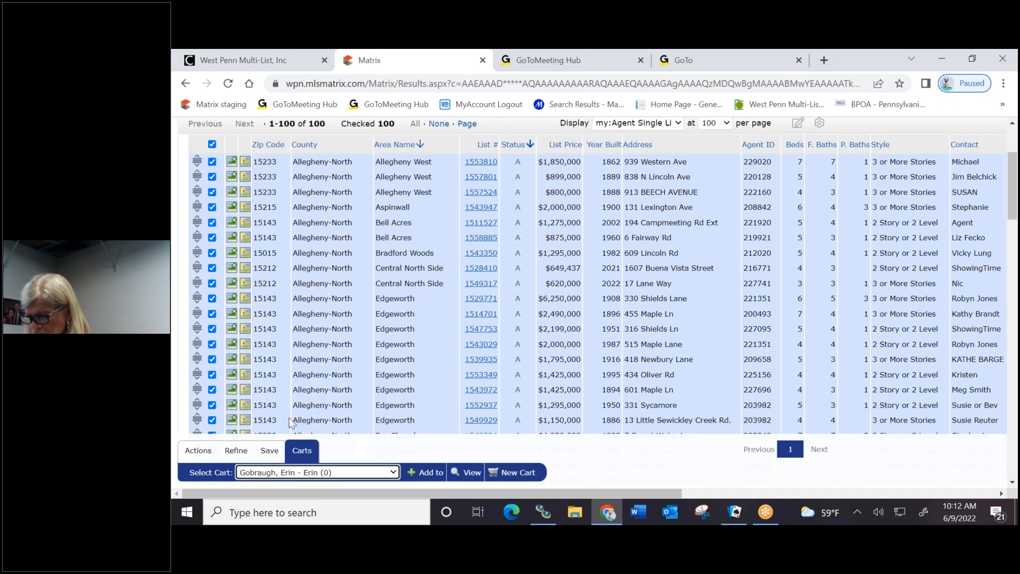
# Create a 'north' cart assigned to the second contact and save it with the 100 checked listings
pyautogui.click(517, 473)
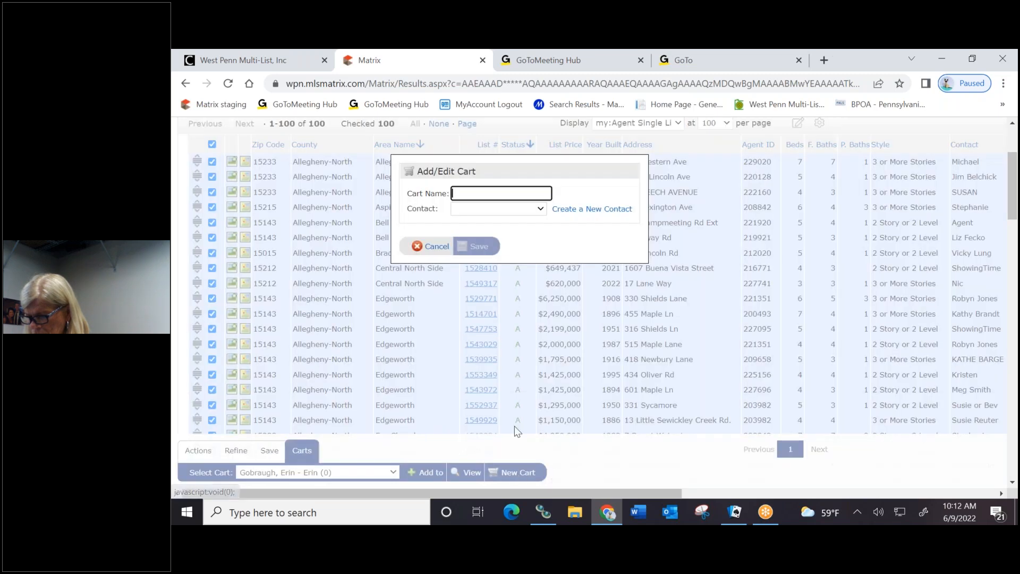
pyautogui.click(488, 194)
pyautogui.click(495, 221)
pyautogui.click(475, 205)
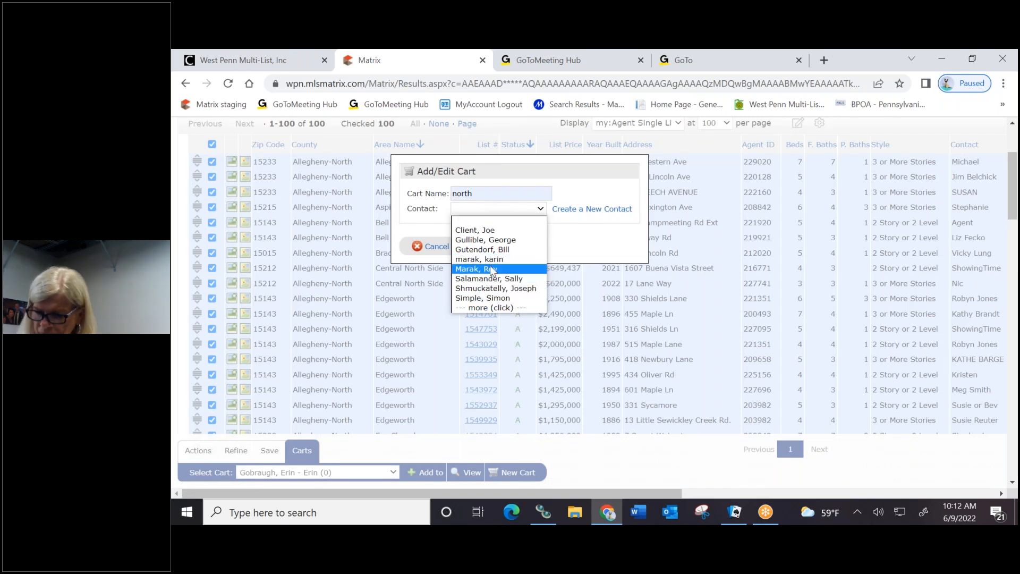
pyautogui.click(505, 309)
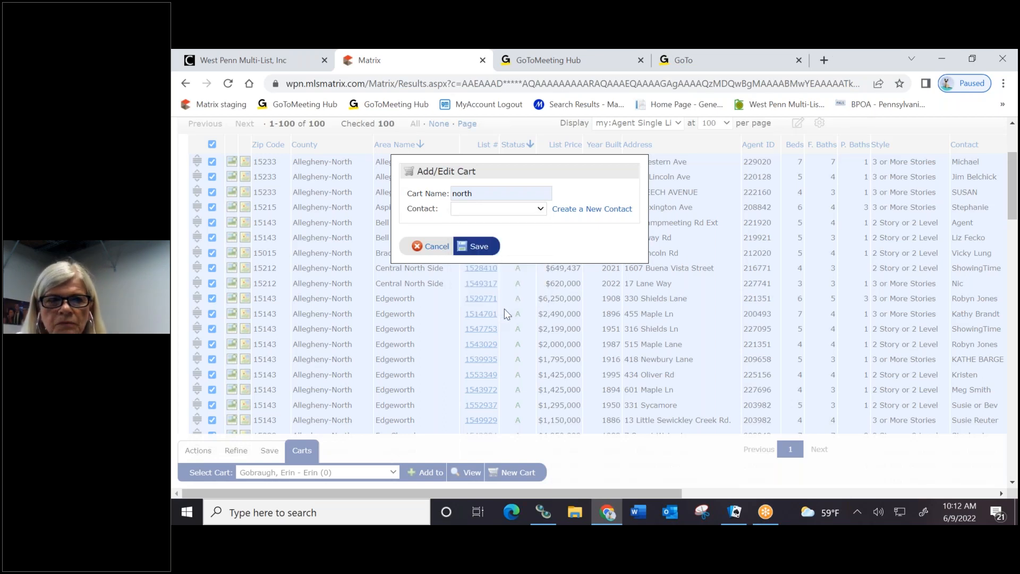
pyautogui.click(577, 210)
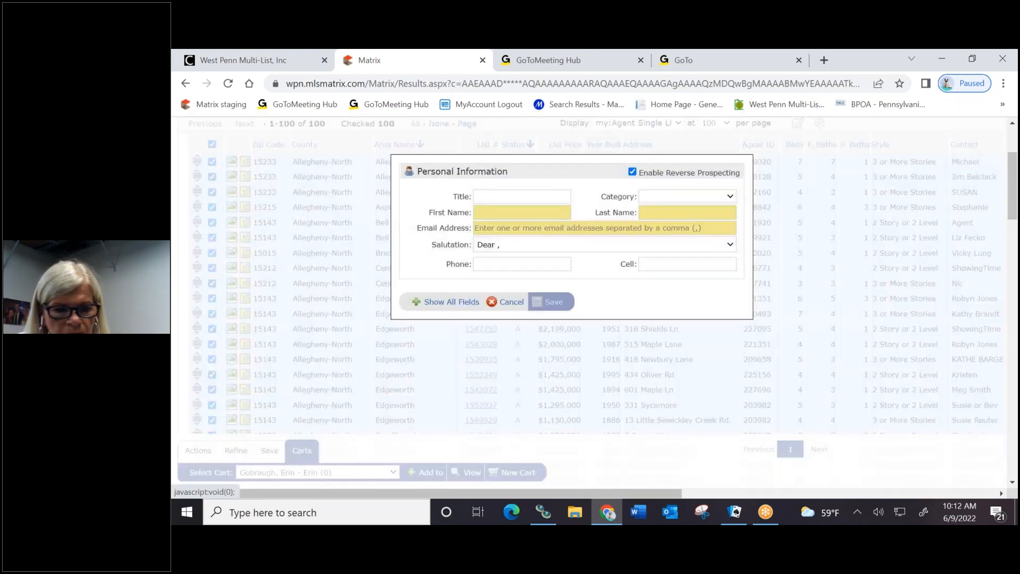
pyautogui.click(505, 303)
pyautogui.click(494, 211)
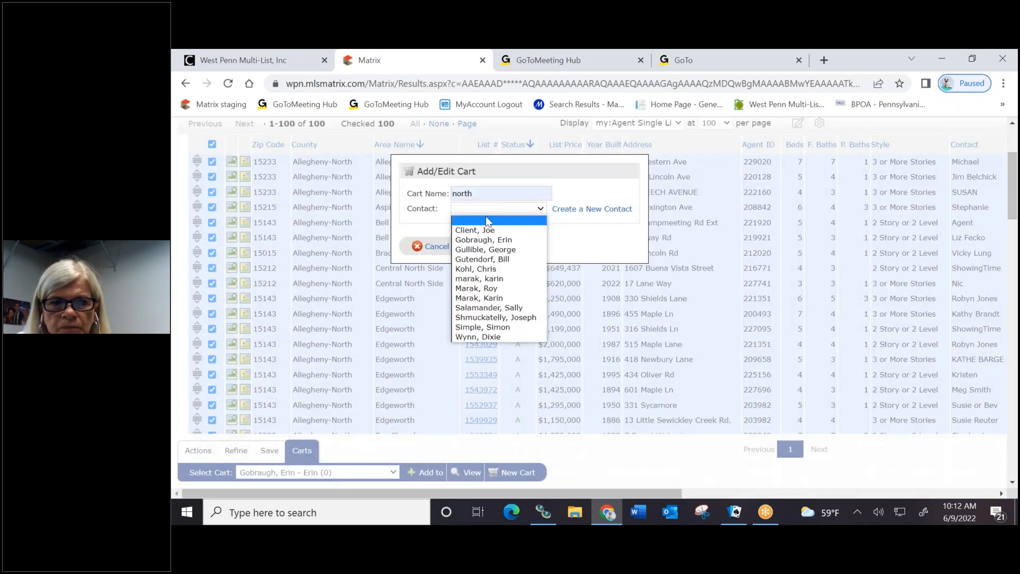
pyautogui.click(504, 240)
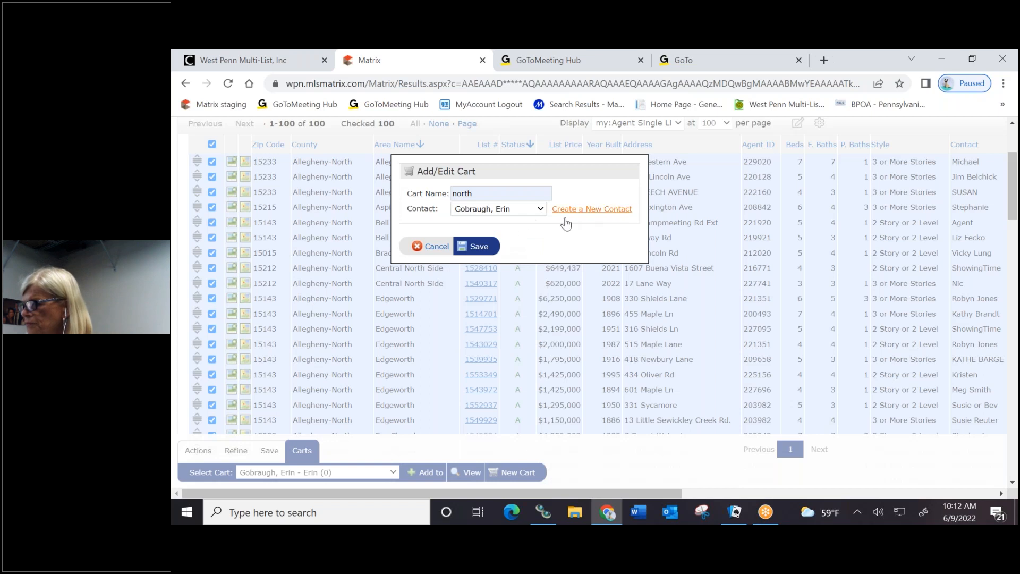
pyautogui.click(480, 247)
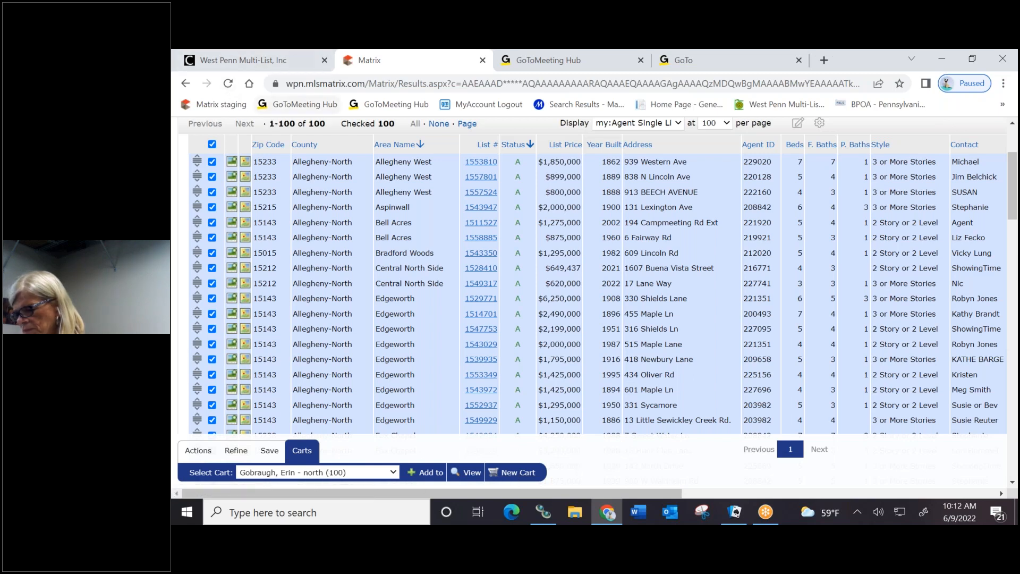
pyautogui.scroll(3, 277, 266)
# Return to the My Matrix home dashboard and scan its panels
pyautogui.click(214, 165)
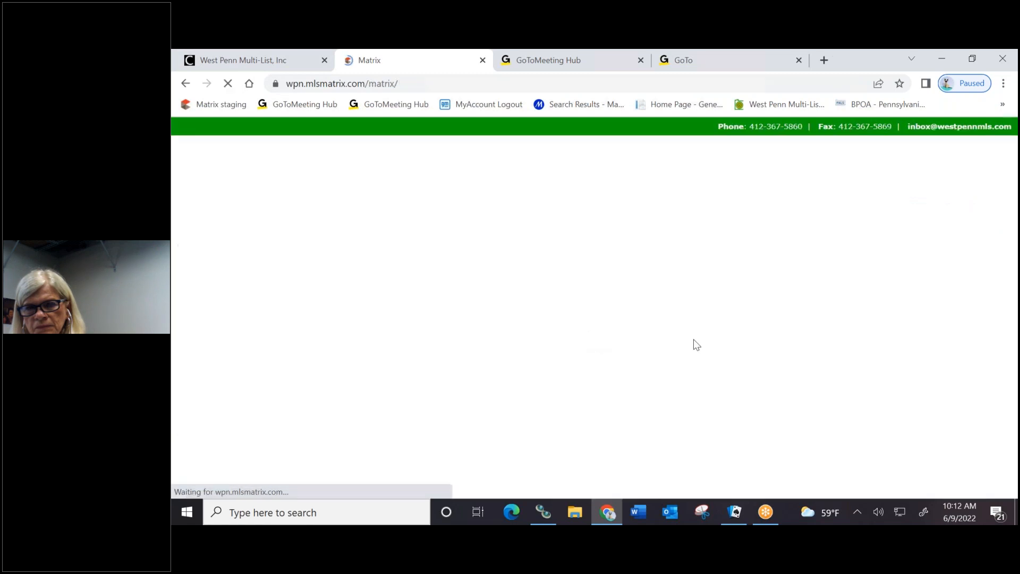
pyautogui.scroll(-10, 550, 313)
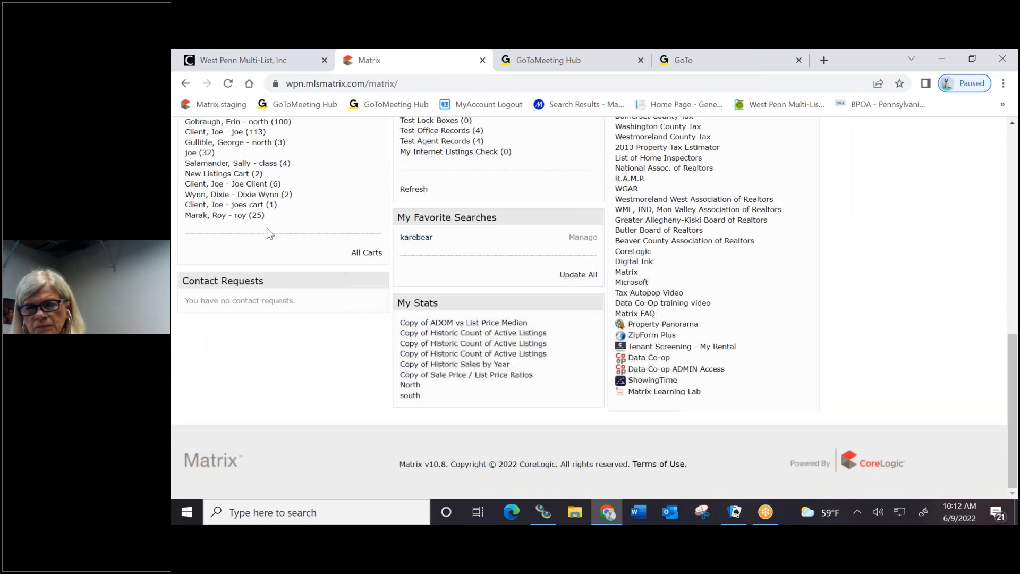
pyautogui.scroll(1, 312, 175)
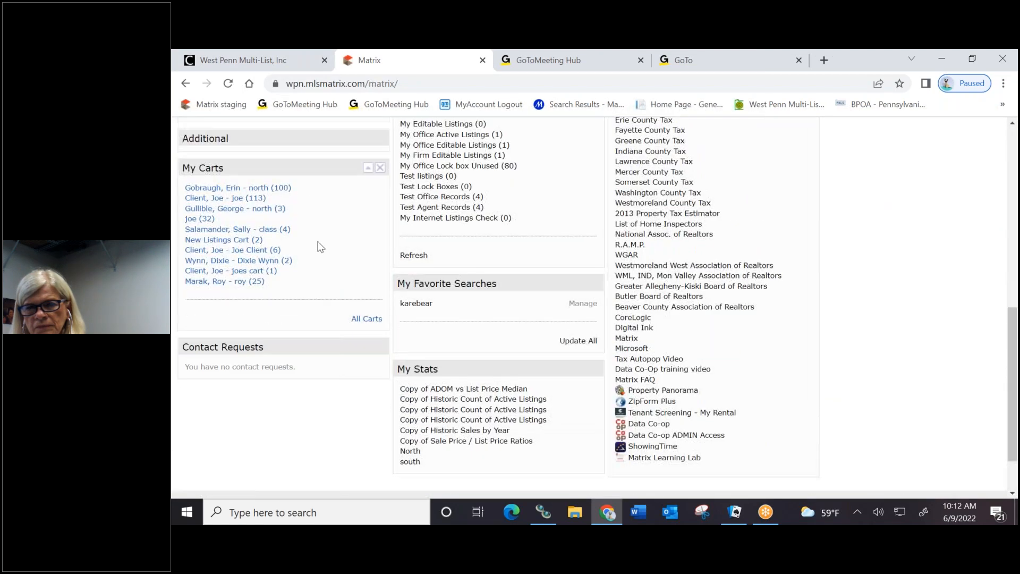
# Open the contact's new north cart and scroll through its listings
pyautogui.click(214, 189)
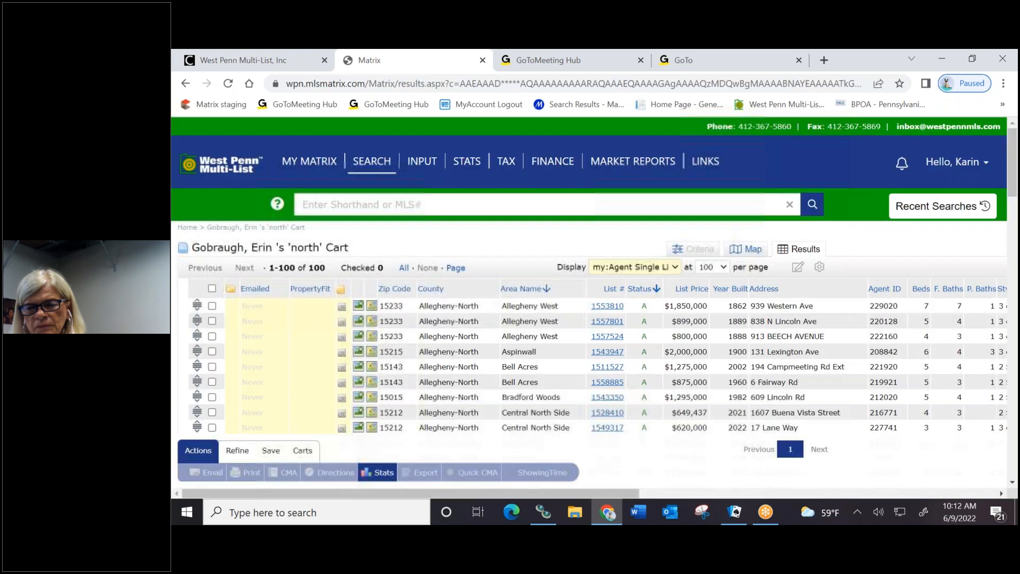
pyautogui.scroll(-2, 492, 222)
pyautogui.scroll(-8, 486, 324)
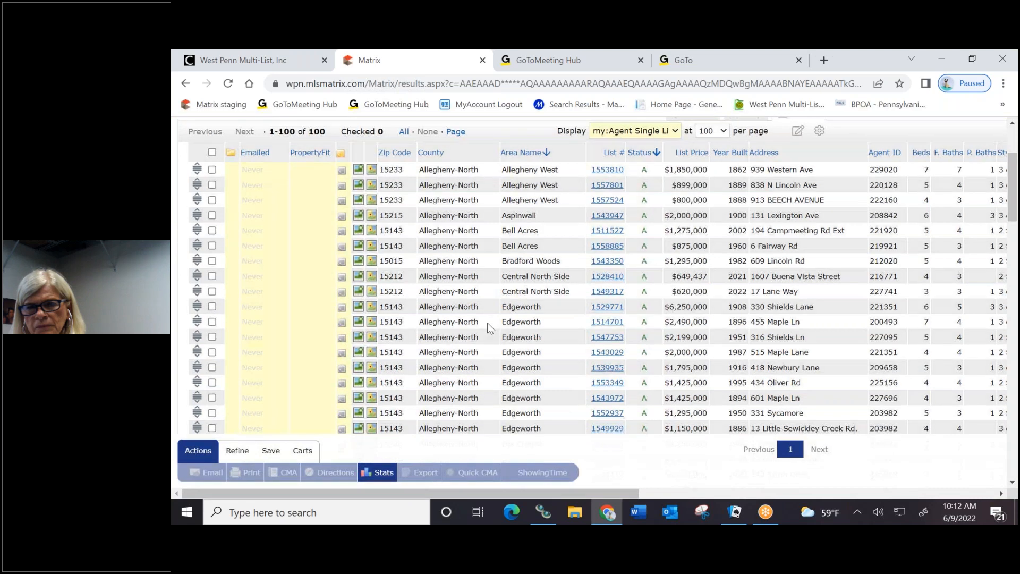
pyautogui.scroll(-5, 486, 311)
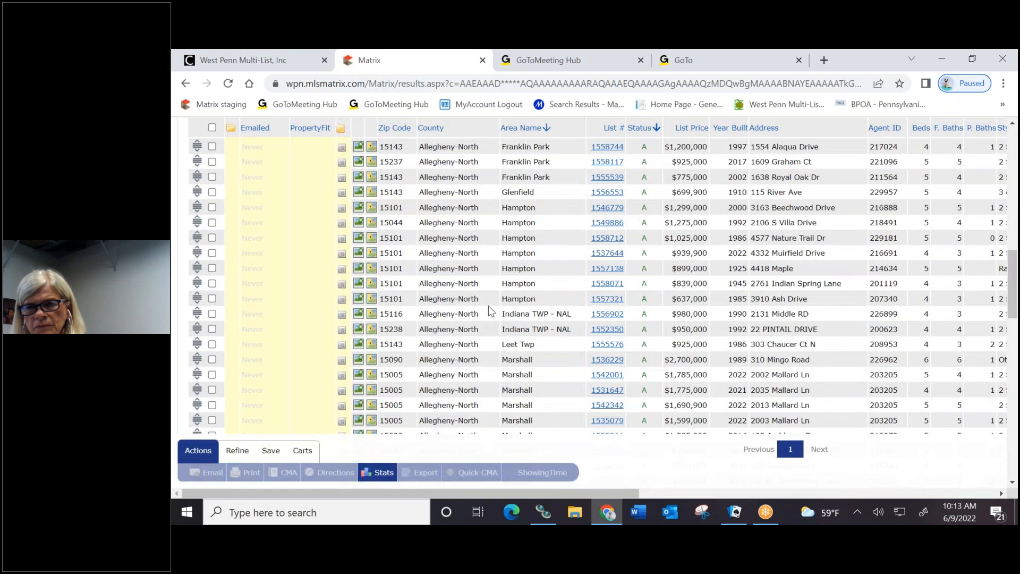
pyautogui.scroll(6, 499, 308)
pyautogui.scroll(9, 498, 308)
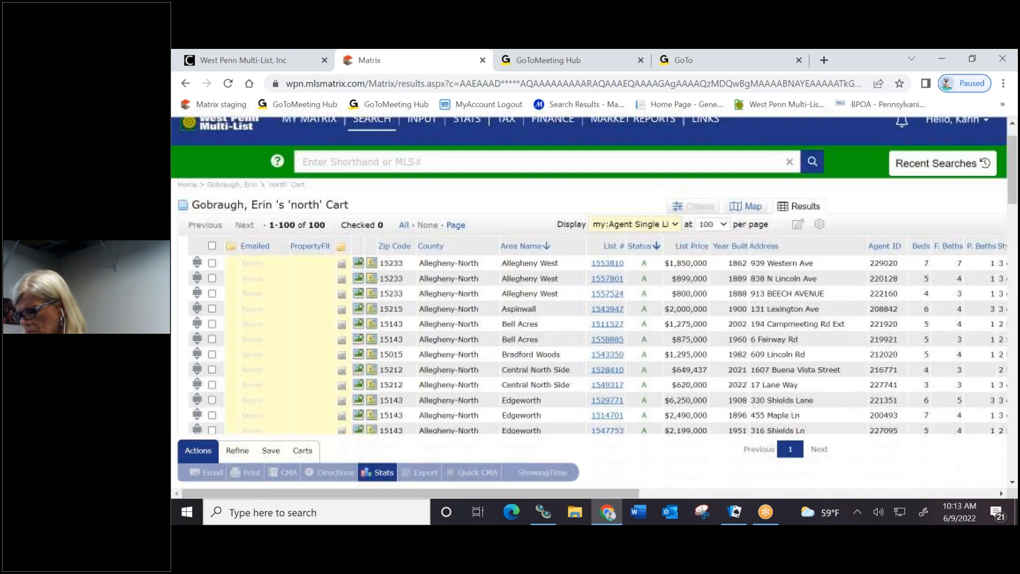
# Go back to the My Matrix home page and review the My Carts panel
pyautogui.click(206, 160)
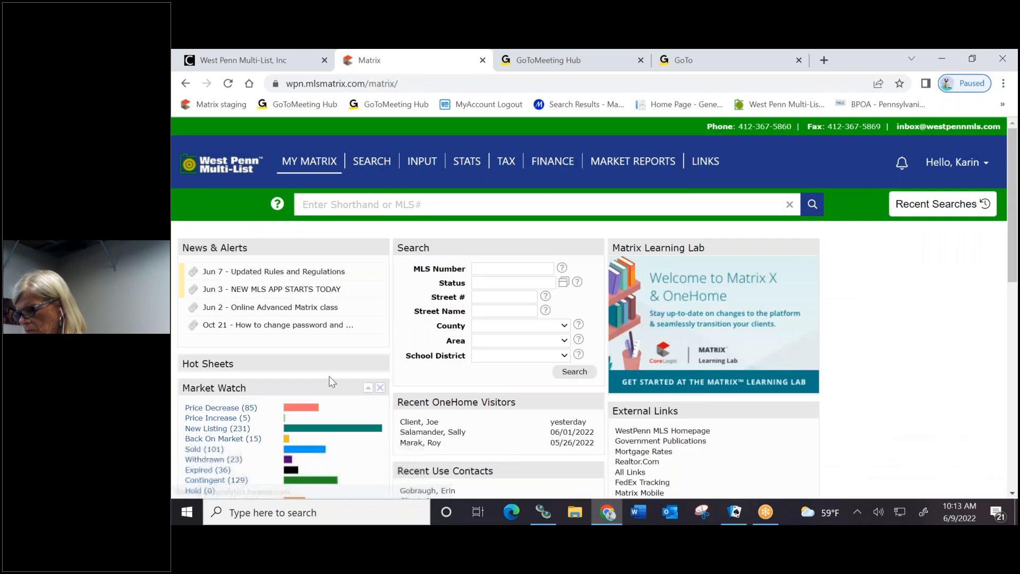
pyautogui.scroll(-9, 315, 374)
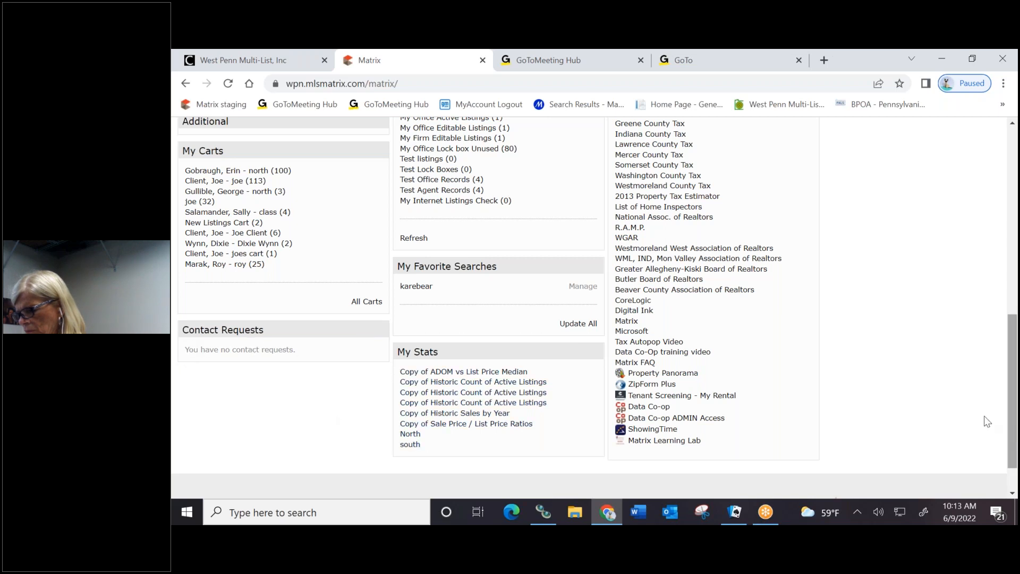
pyautogui.scroll(10, 986, 422)
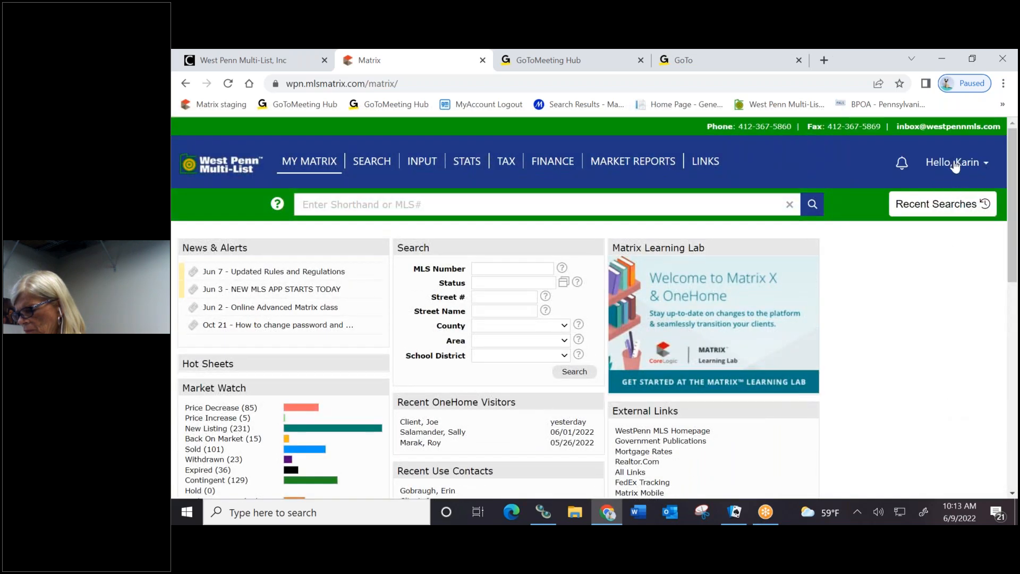
# From the Hello menu open Settings, then the Agent Webpage tab under My Information
pyautogui.click(955, 165)
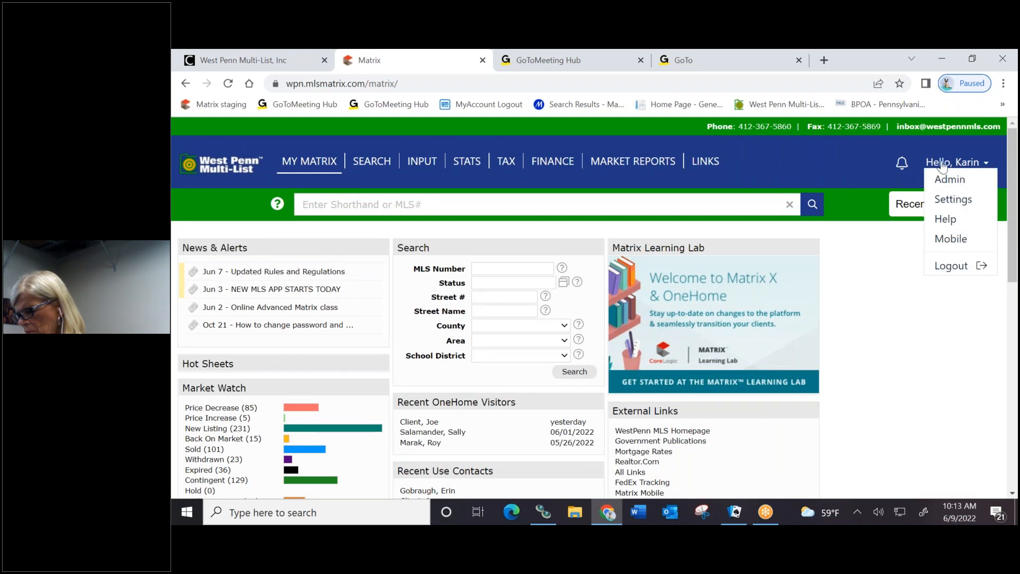
pyautogui.click(952, 204)
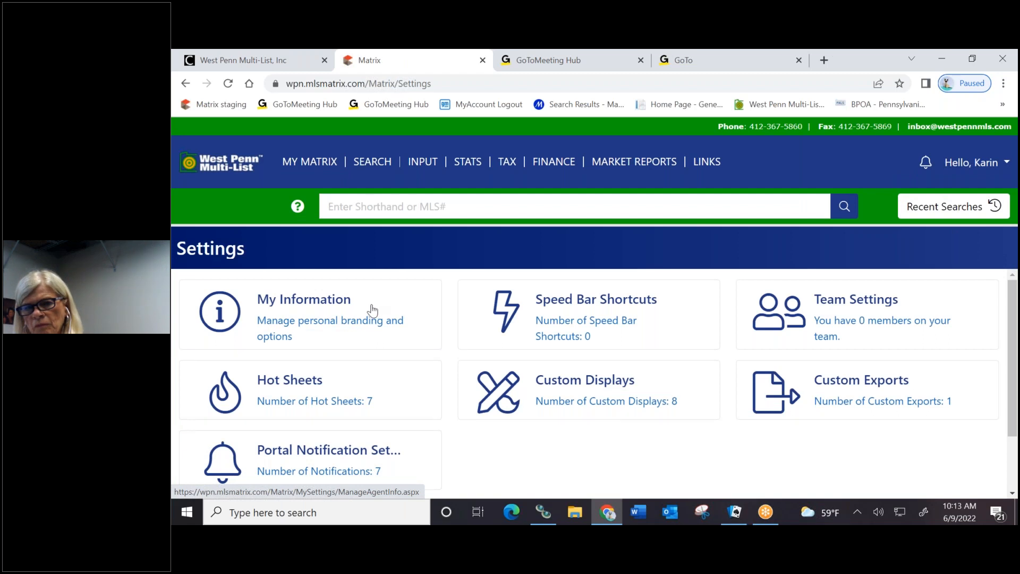
pyautogui.click(371, 310)
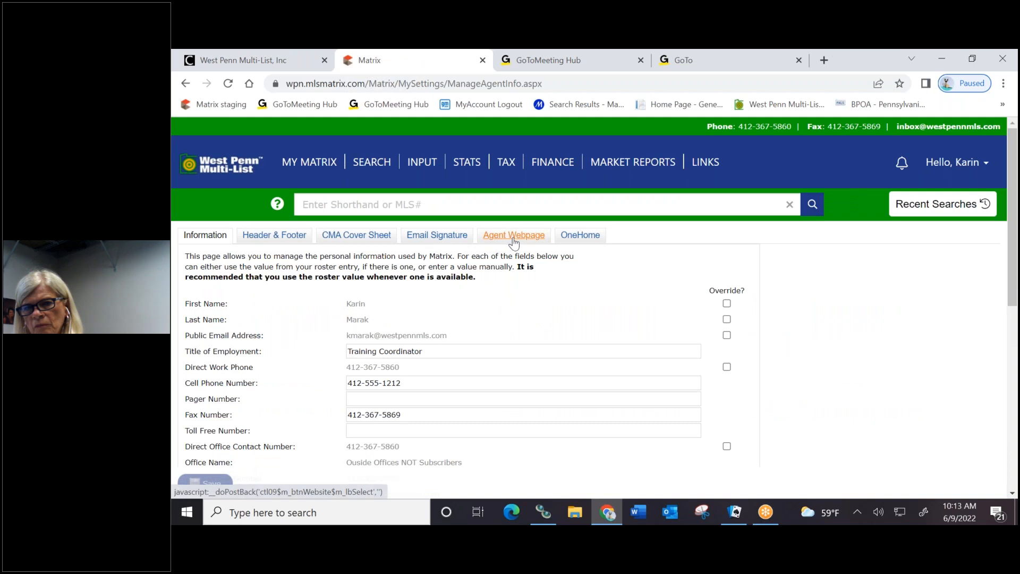
pyautogui.click(514, 240)
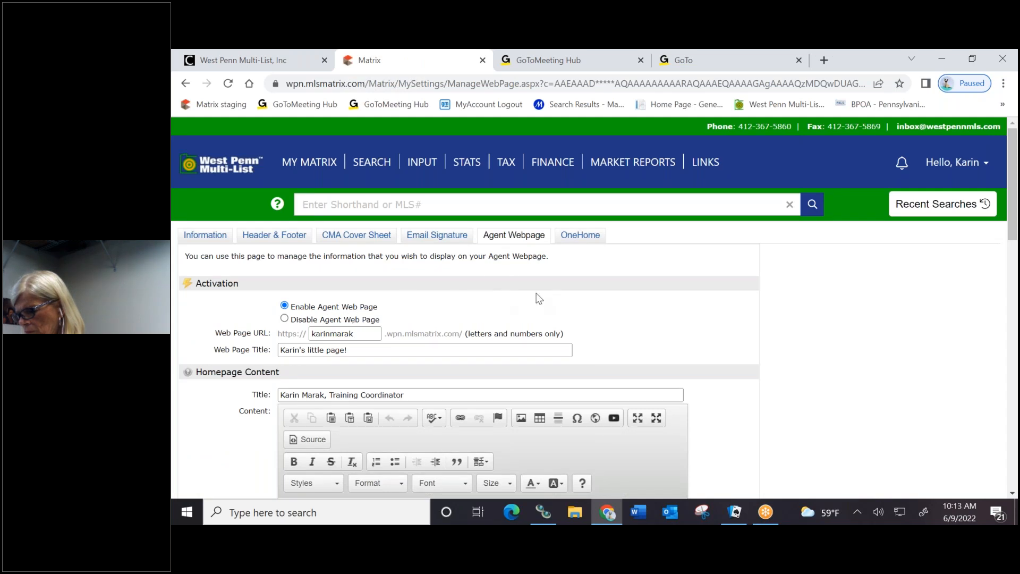
pyautogui.scroll(-1, 548, 277)
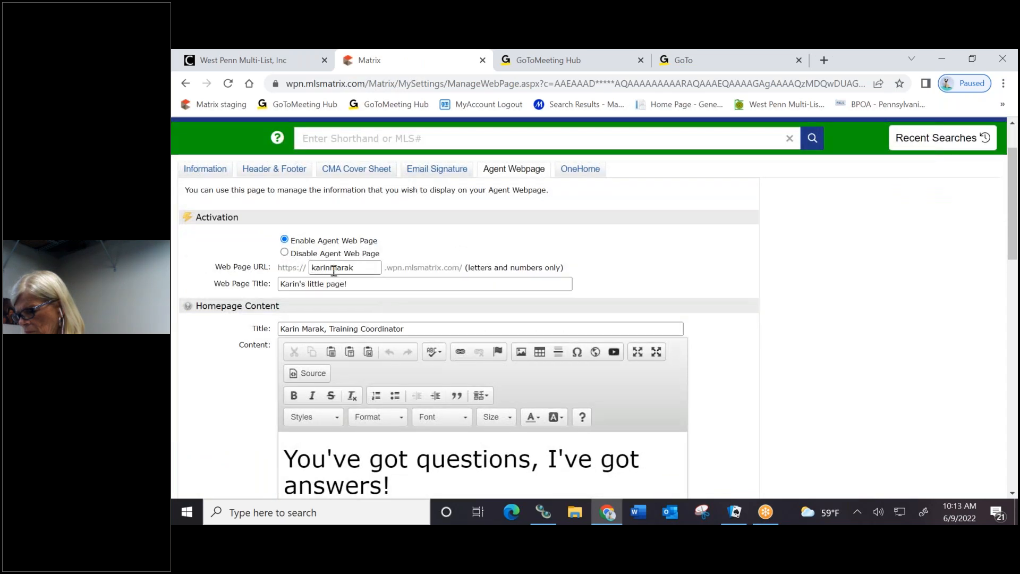
pyautogui.scroll(-4, 621, 278)
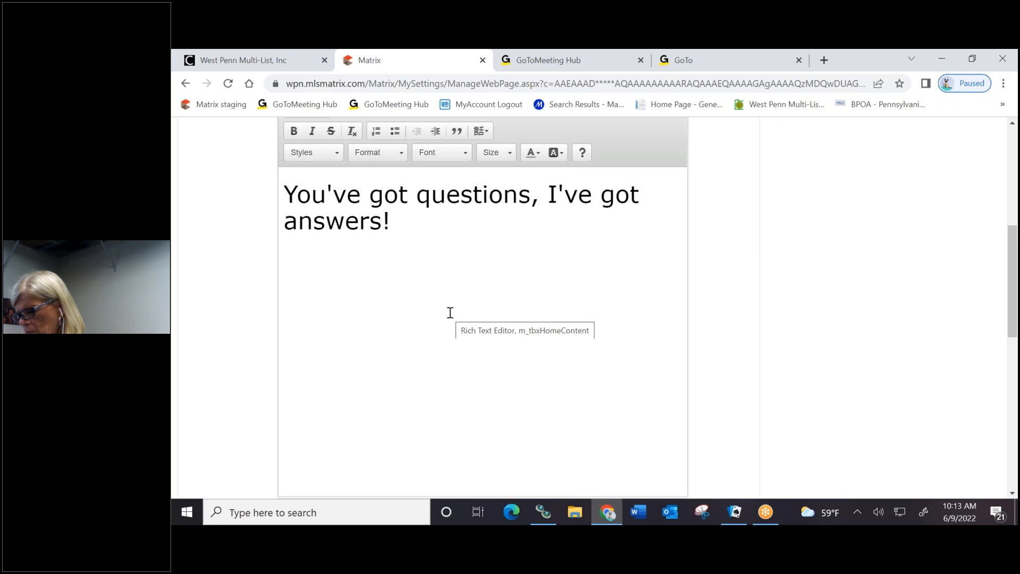
pyautogui.scroll(-6, 448, 298)
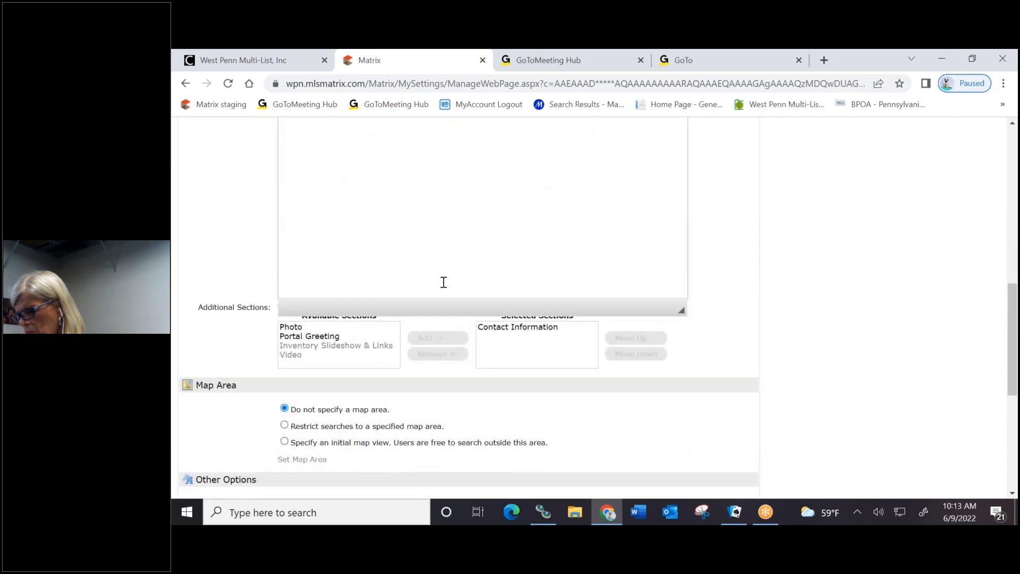
pyautogui.scroll(-3, 646, 380)
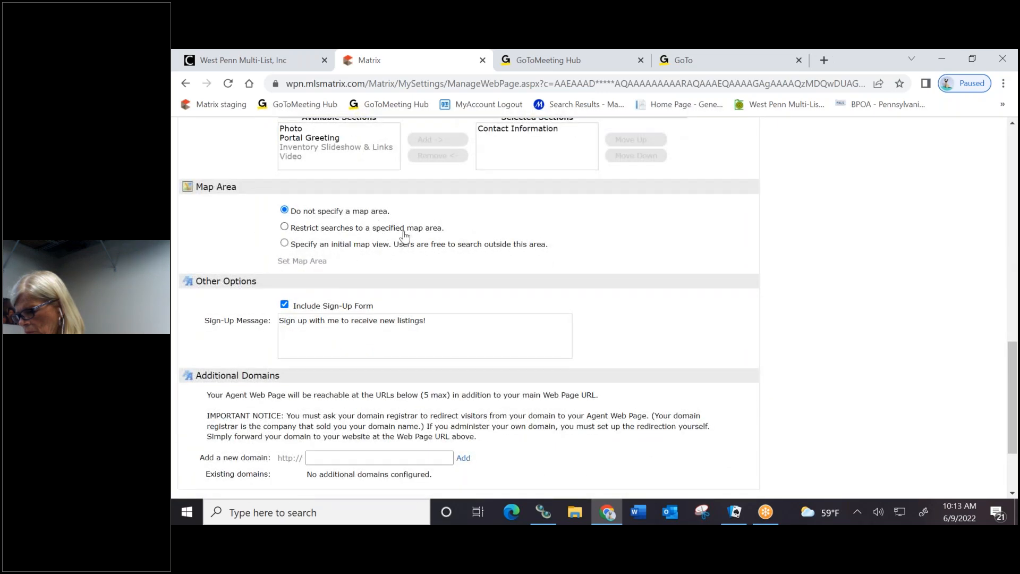
pyautogui.scroll(-3, 680, 328)
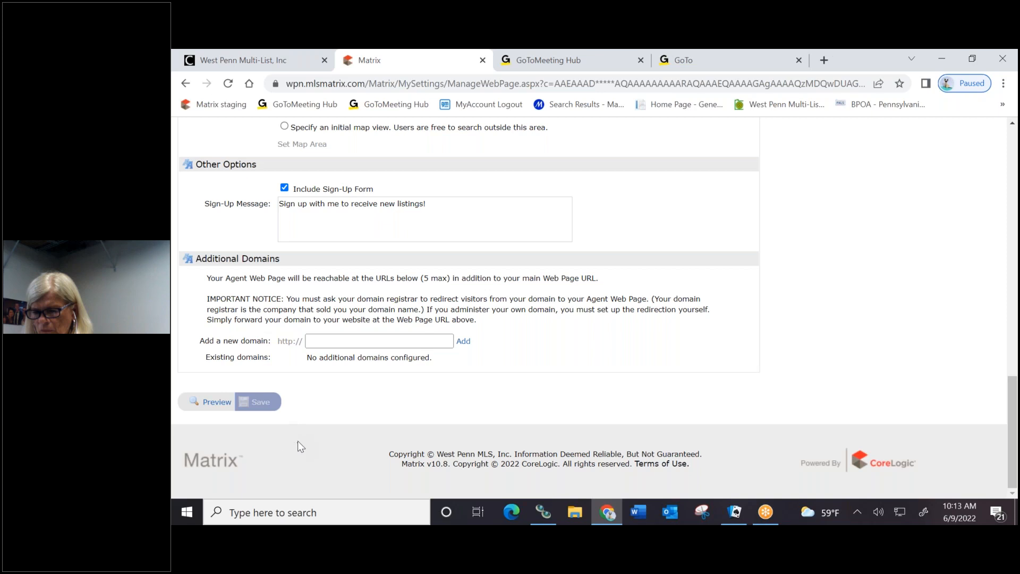
pyautogui.click(204, 405)
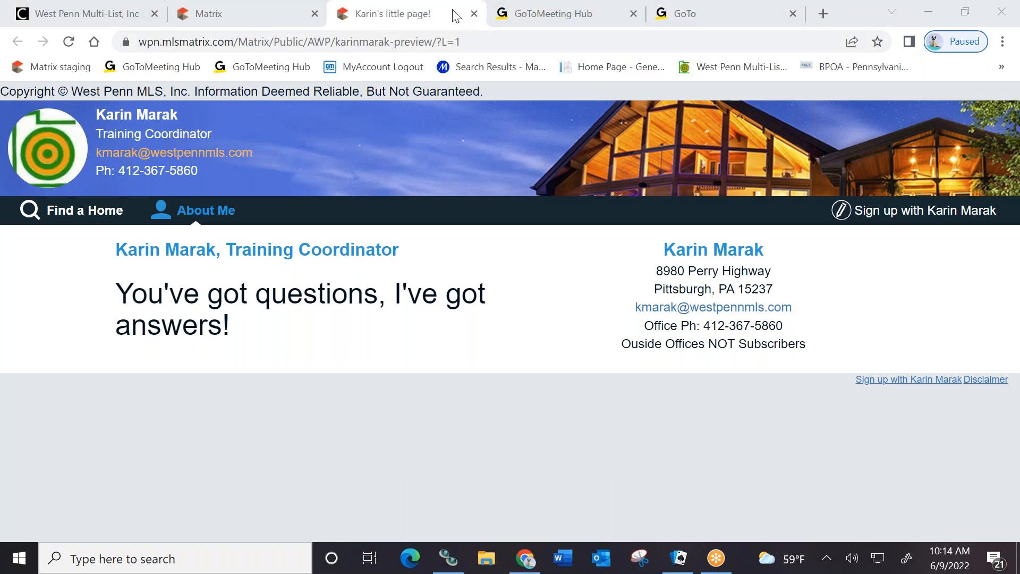
pyautogui.click(475, 14)
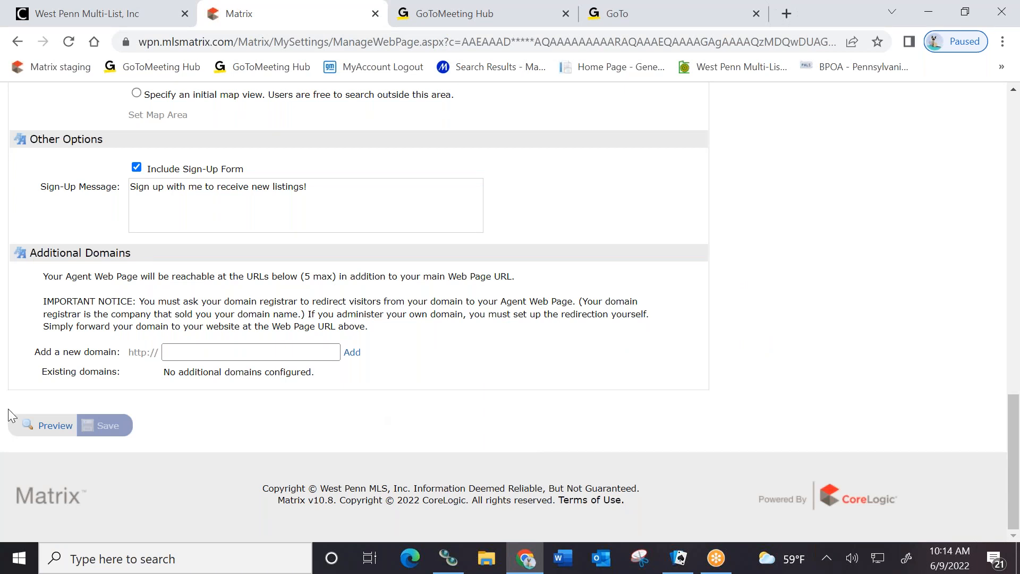
pyautogui.scroll(15, 8, 409)
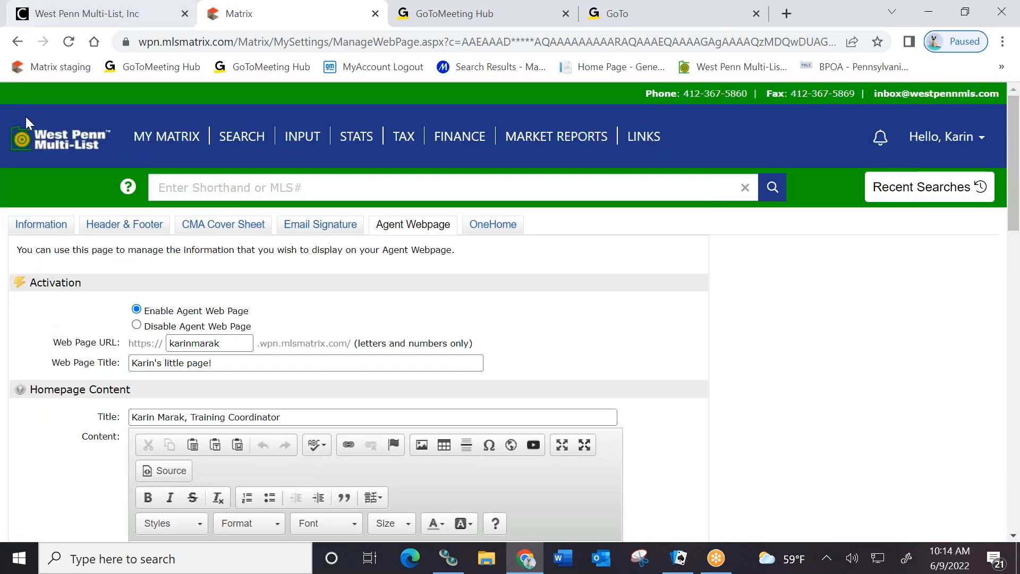
pyautogui.click(53, 142)
# Scroll the home dashboard down to review it, then back to the top
pyautogui.scroll(-10, 180, 476)
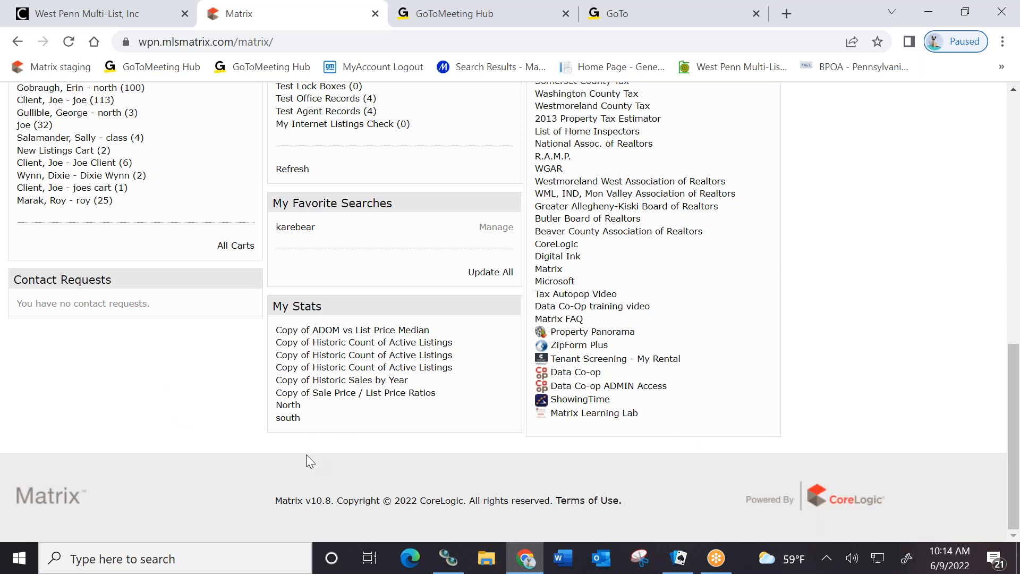
pyautogui.scroll(5, 911, 408)
pyautogui.scroll(7, 912, 408)
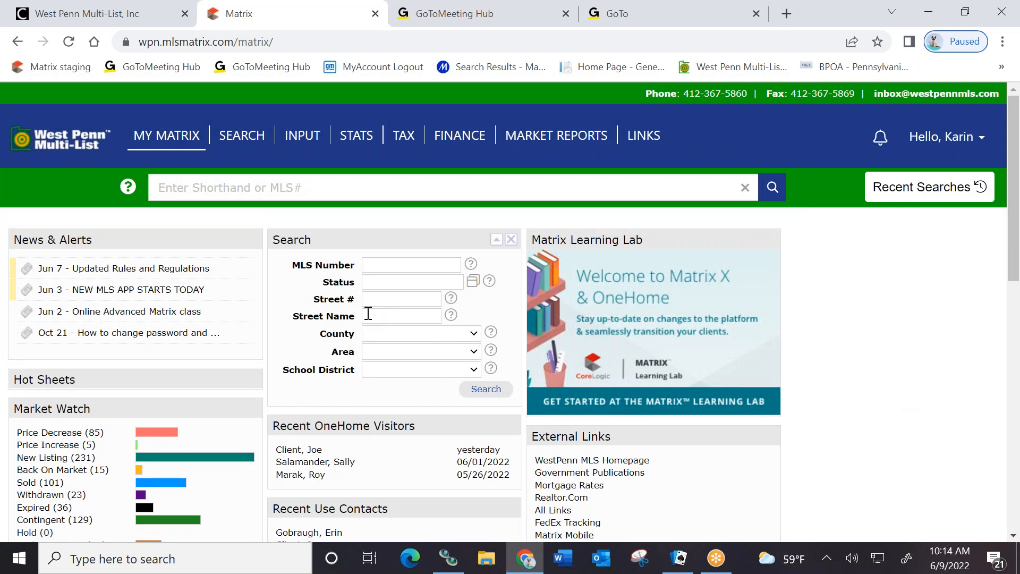
pyautogui.moveTo(243, 139)
pyautogui.moveTo(236, 133)
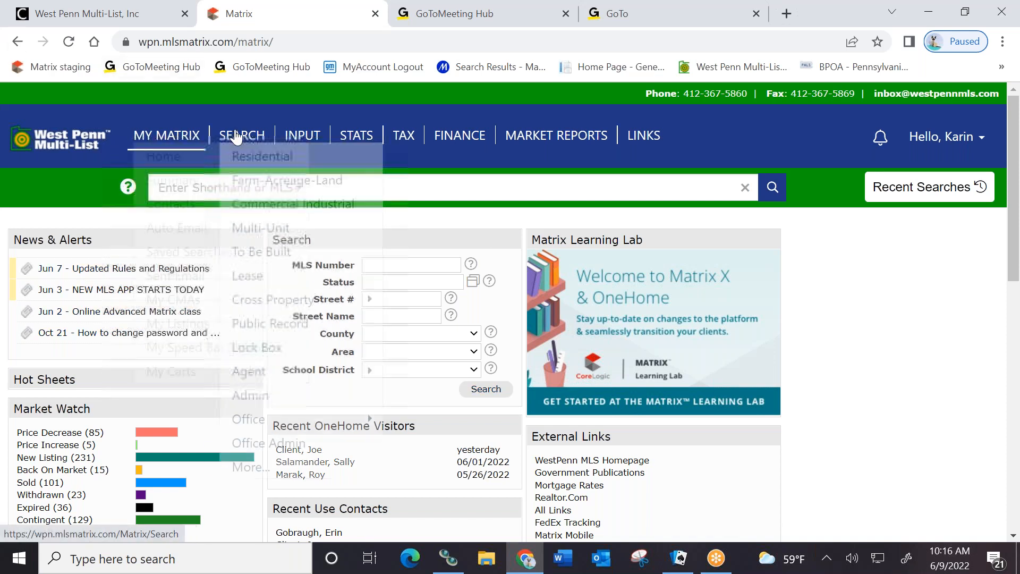
# Search Residential listings in Allegheny-North priced 800+ and show the 80 results
pyautogui.click(247, 157)
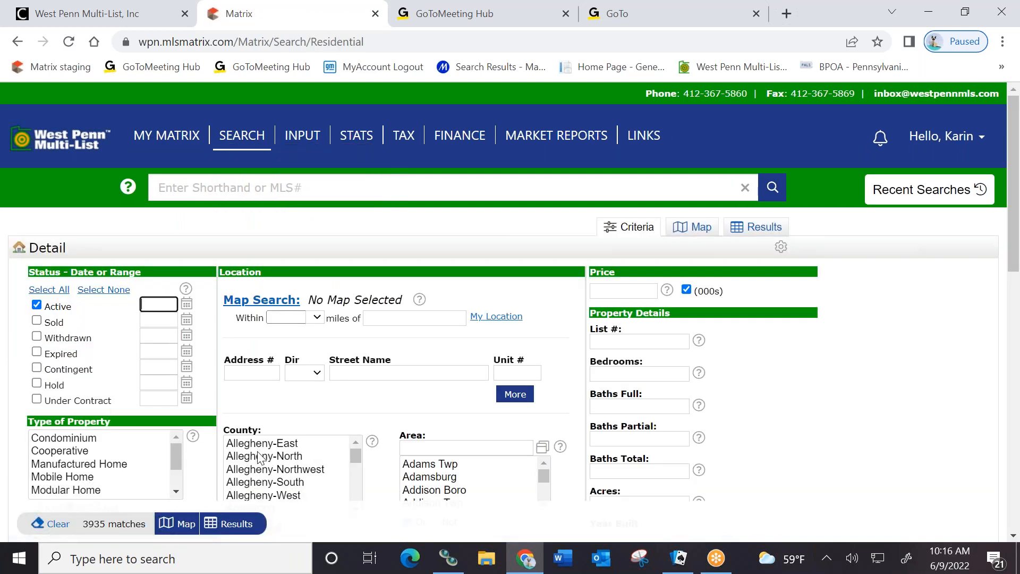
pyautogui.click(259, 456)
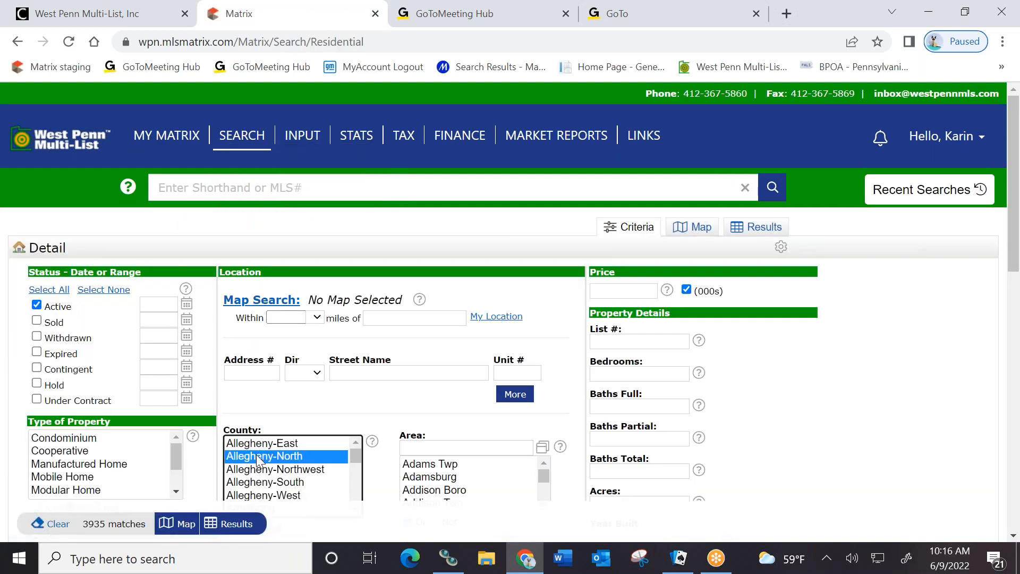
pyautogui.click(612, 297)
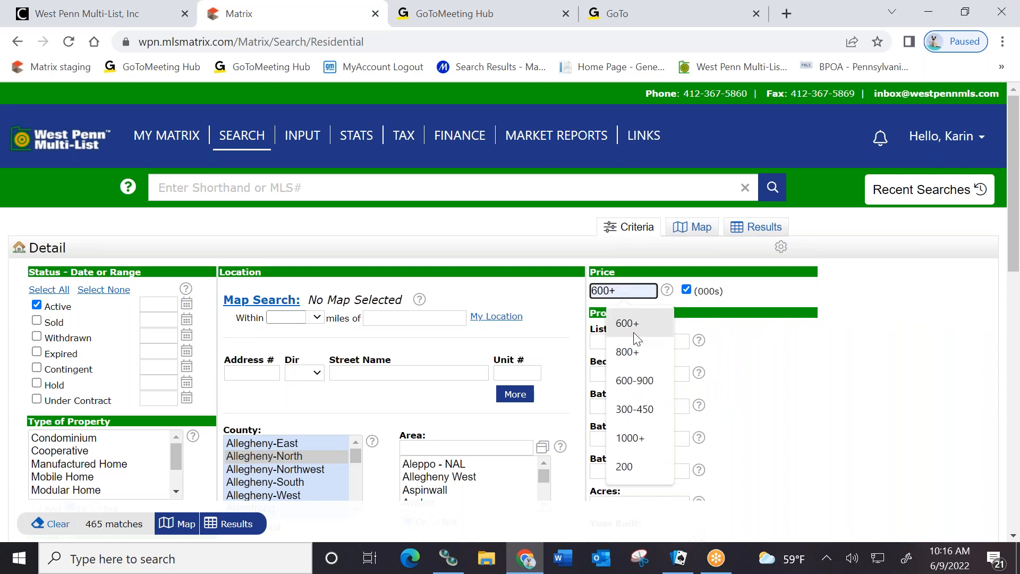
pyautogui.click(624, 352)
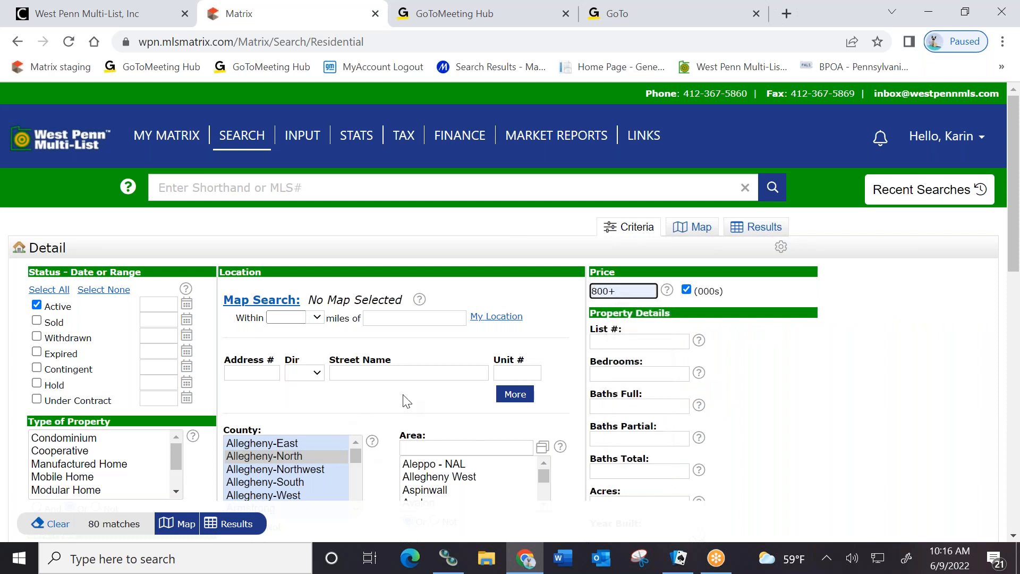
pyautogui.scroll(-4, 393, 397)
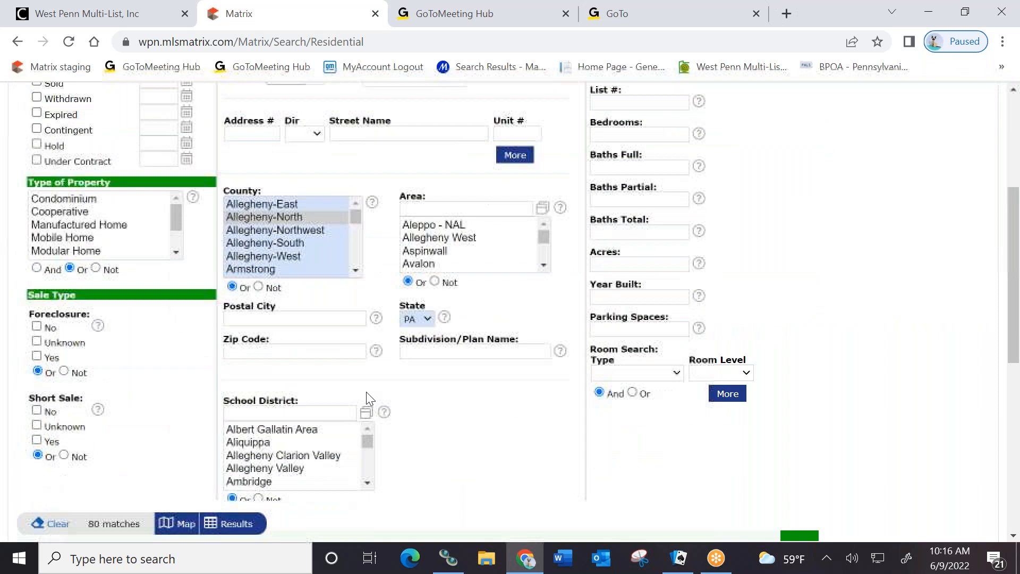
pyautogui.click(243, 525)
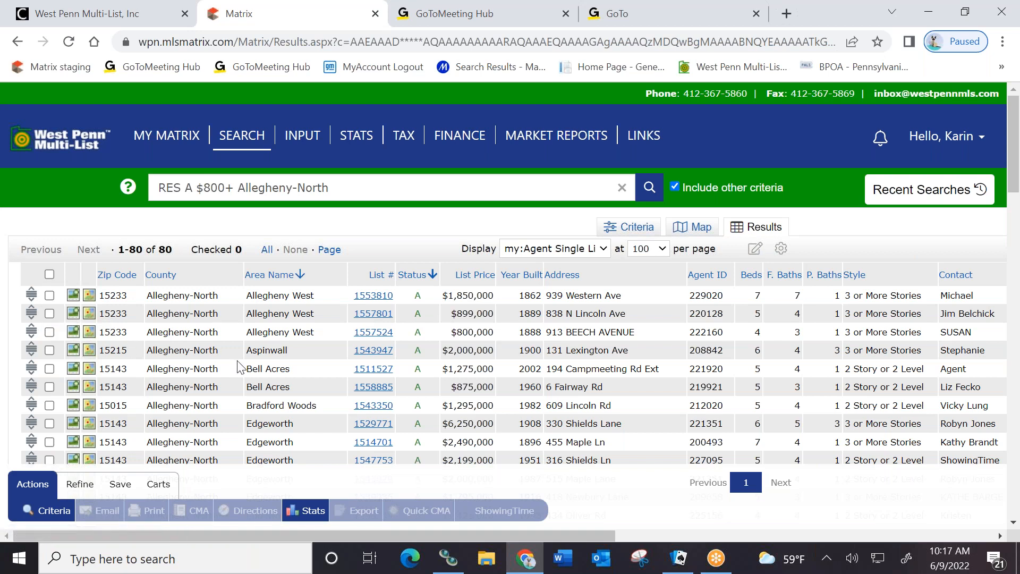
pyautogui.click(1001, 537)
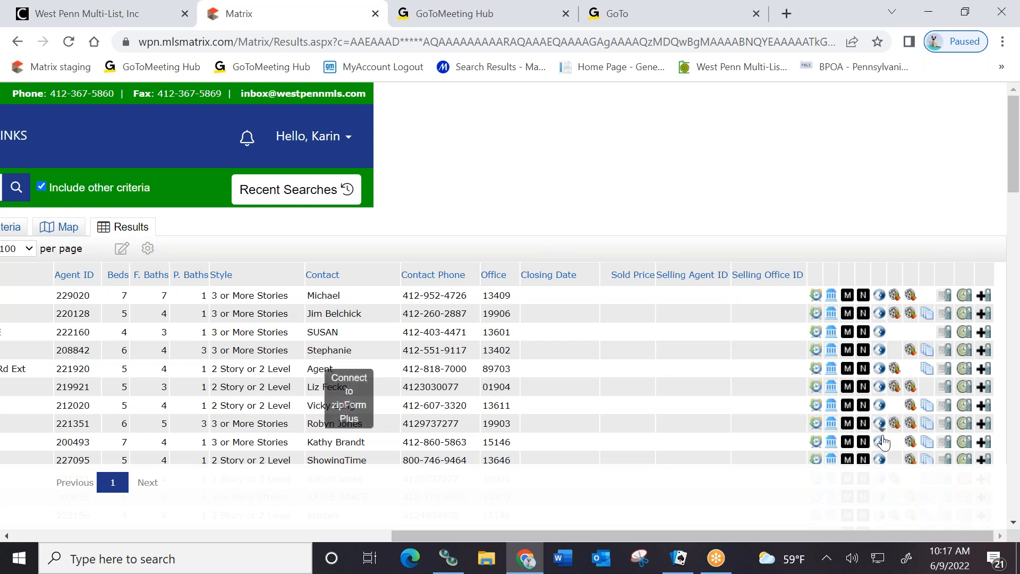
pyautogui.click(5, 535)
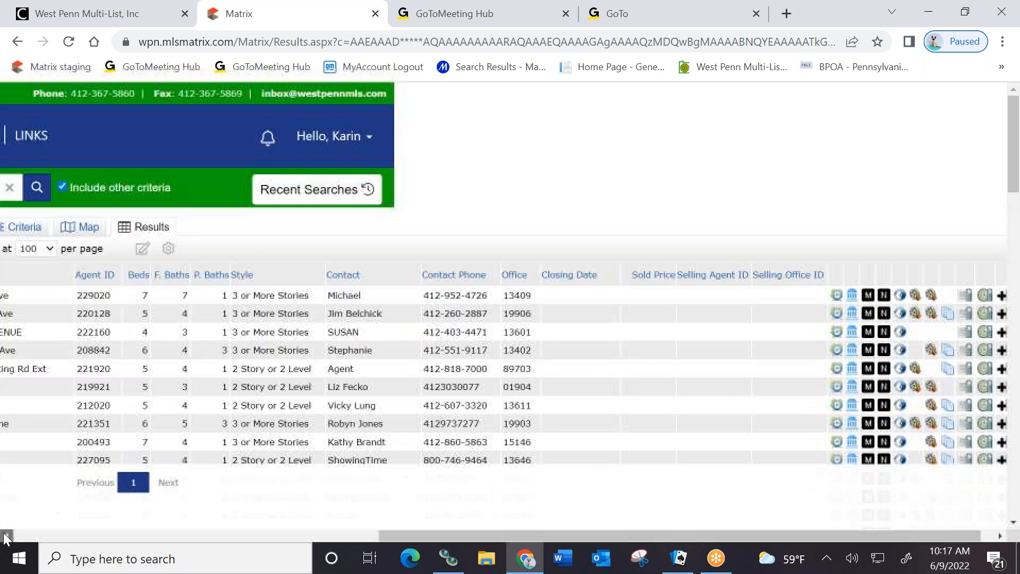
pyautogui.click(5, 532)
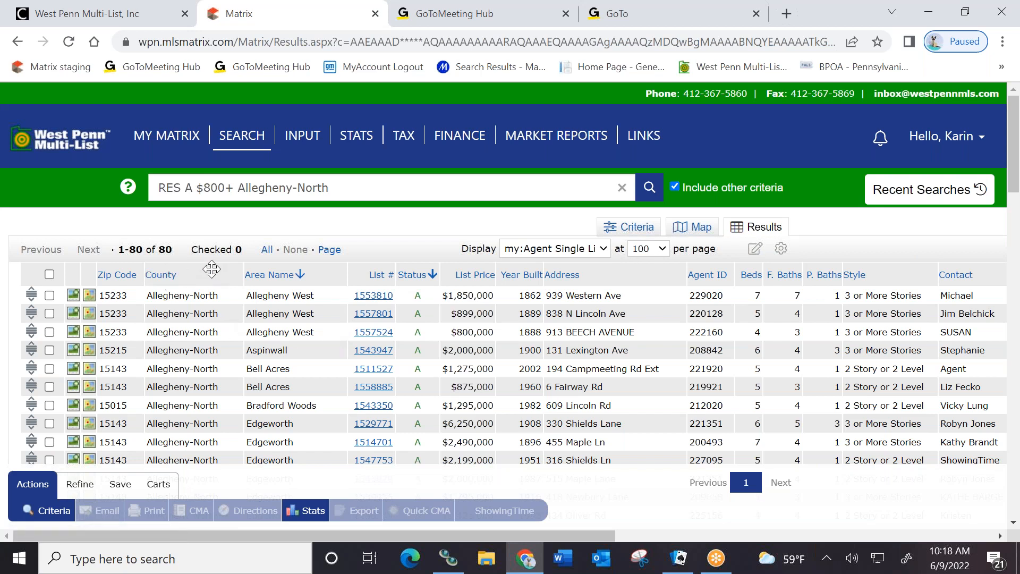
# Move County after List # and List # before Area Name, then open County's column settings
pyautogui.moveTo(196, 274); pyautogui.dragTo(306, 293)
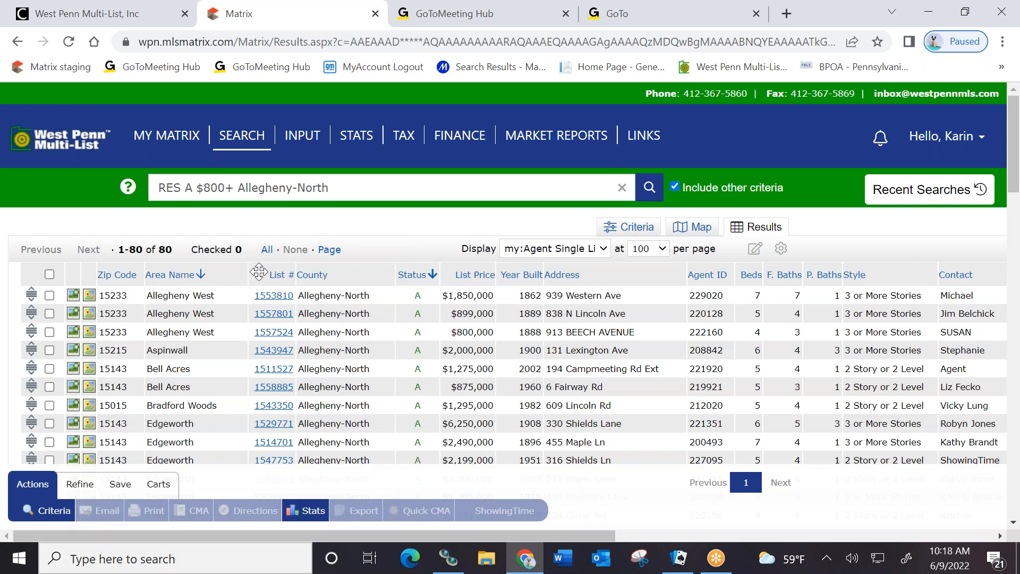
pyautogui.moveTo(260, 273); pyautogui.dragTo(91, 273)
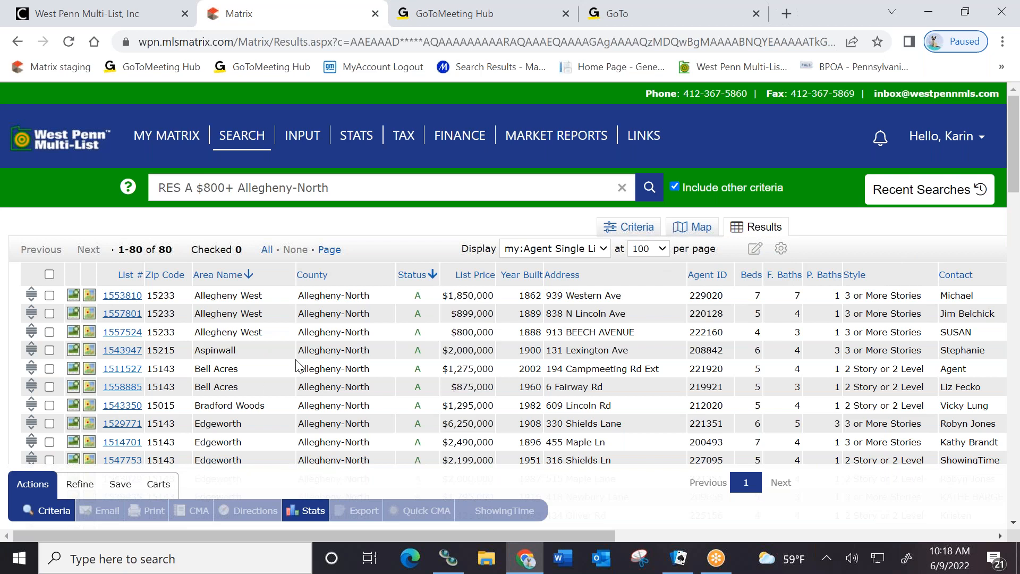
pyautogui.click(353, 276)
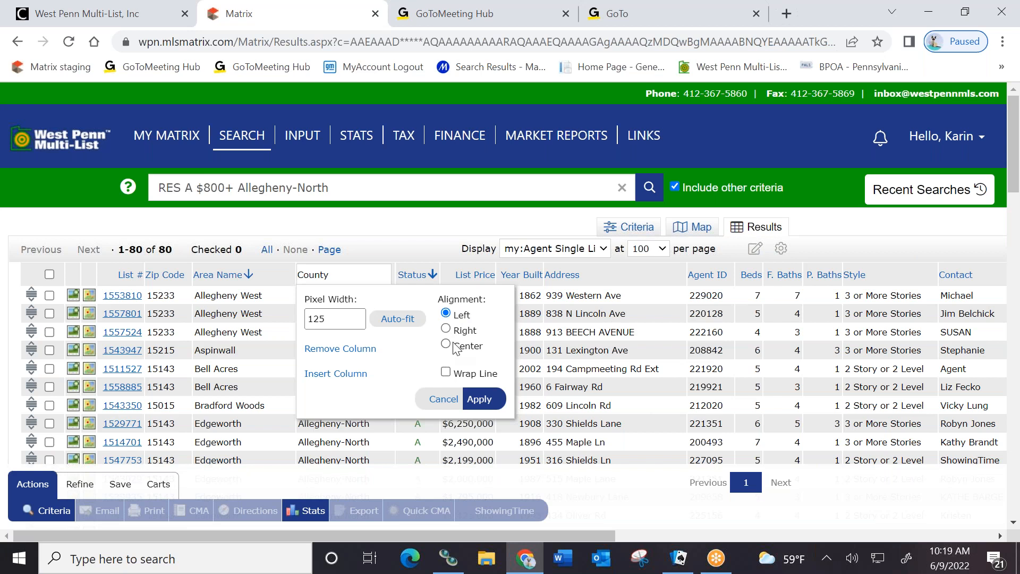
# Remove the County column from the results and open Area Name's column options
pyautogui.click(321, 349)
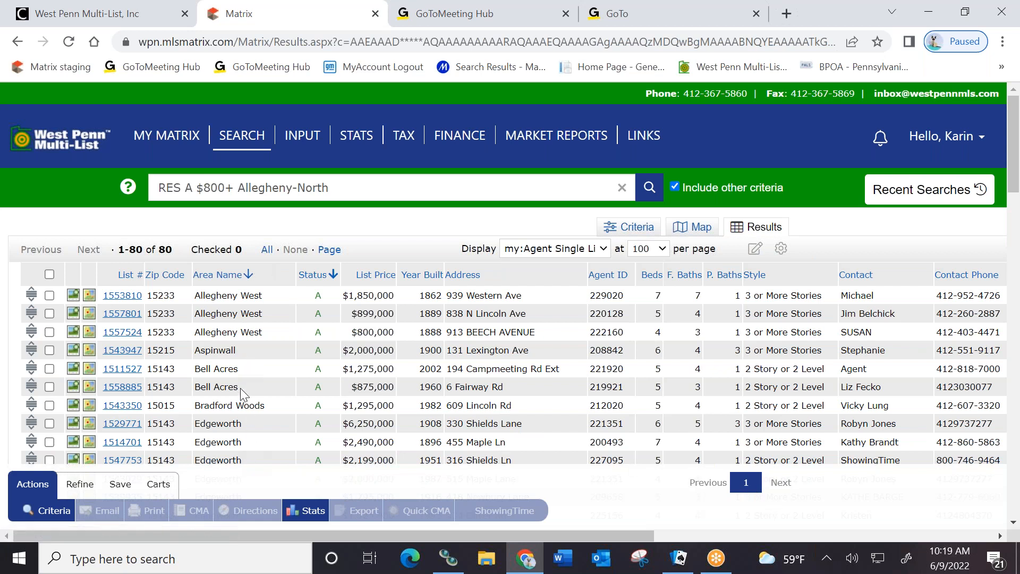
pyautogui.click(277, 274)
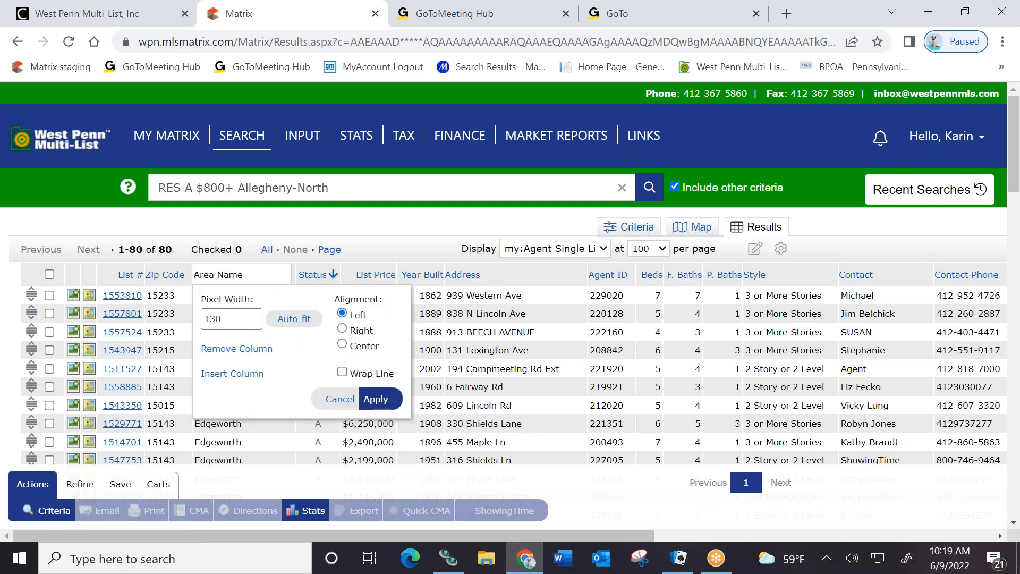
# Choose Insert Column and browse the field list for County
pyautogui.click(236, 380)
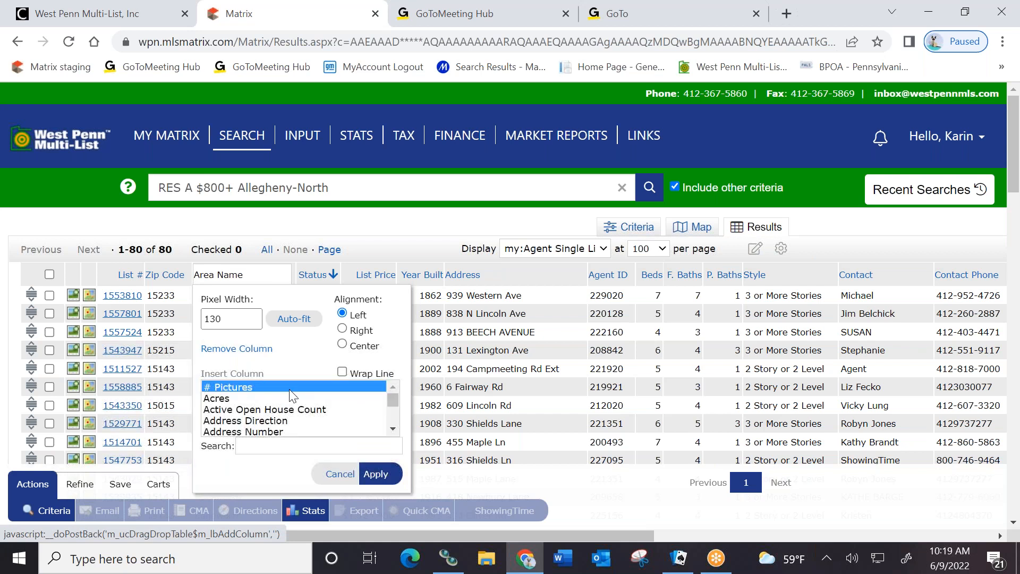
pyautogui.scroll(-5, 297, 403)
pyautogui.scroll(-10, 286, 405)
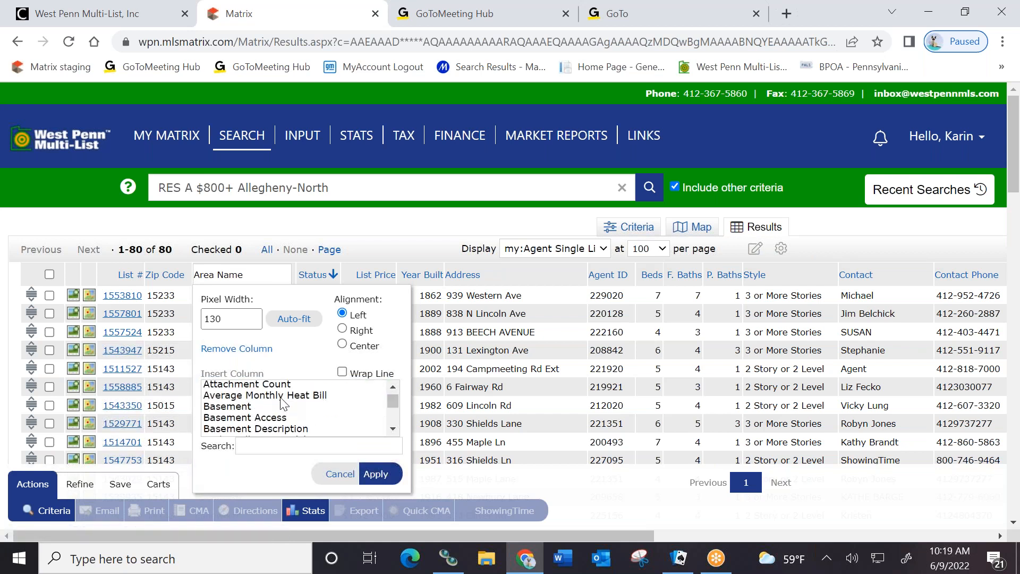
pyautogui.scroll(-5, 273, 397)
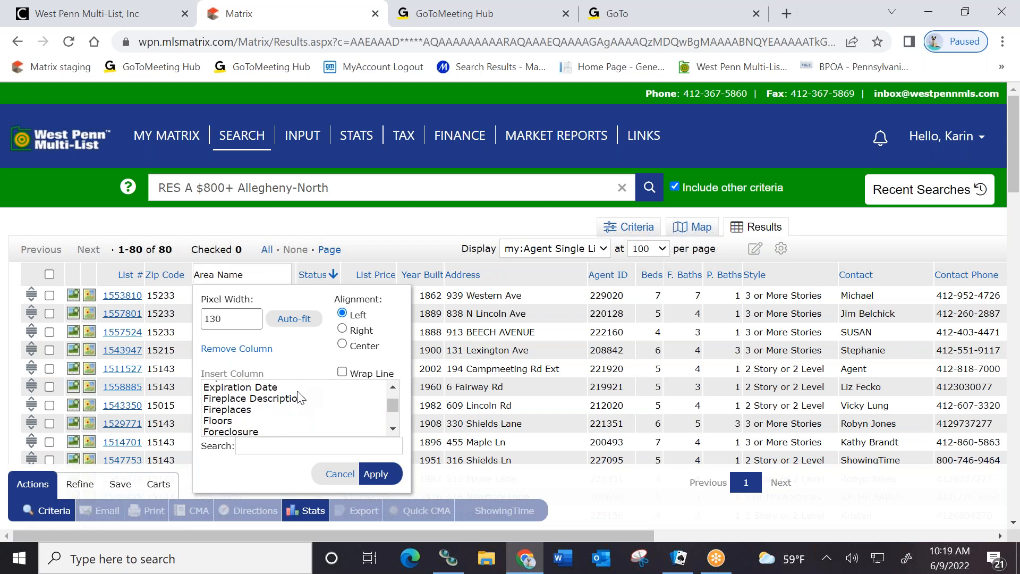
pyautogui.scroll(-5, 290, 405)
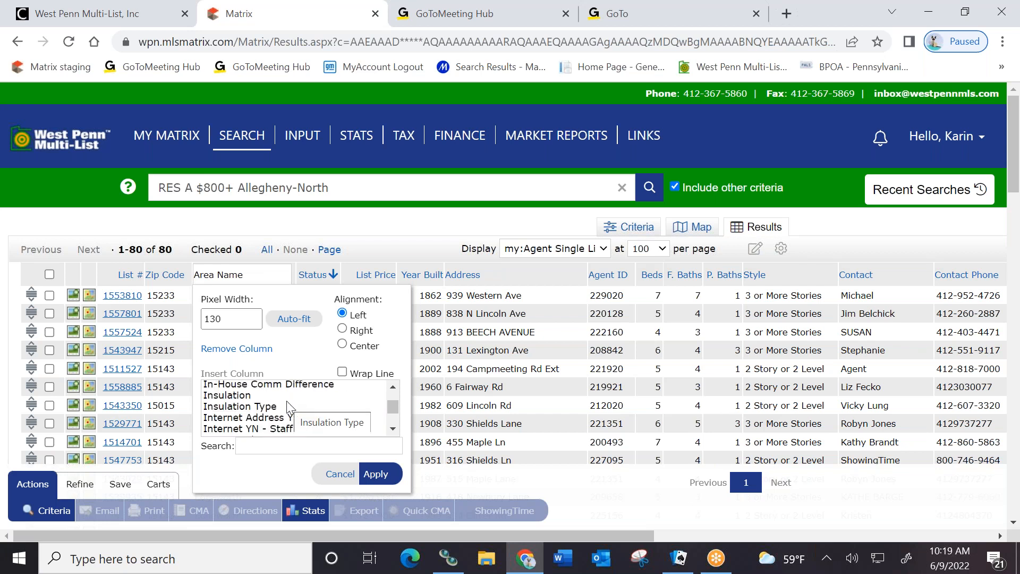
pyautogui.scroll(-6, 281, 405)
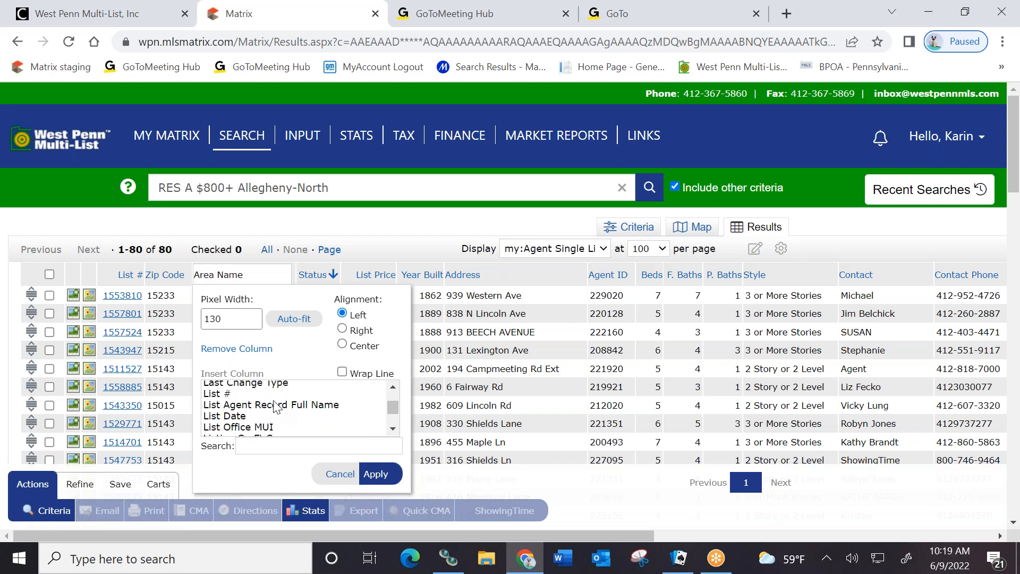
pyautogui.scroll(-6, 276, 405)
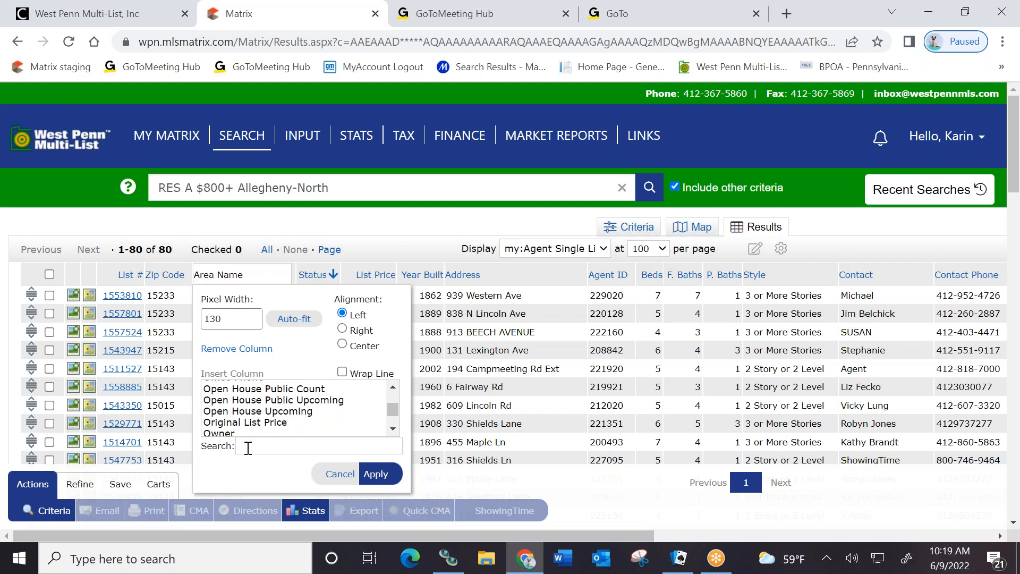
pyautogui.click(393, 429)
pyautogui.click(390, 429)
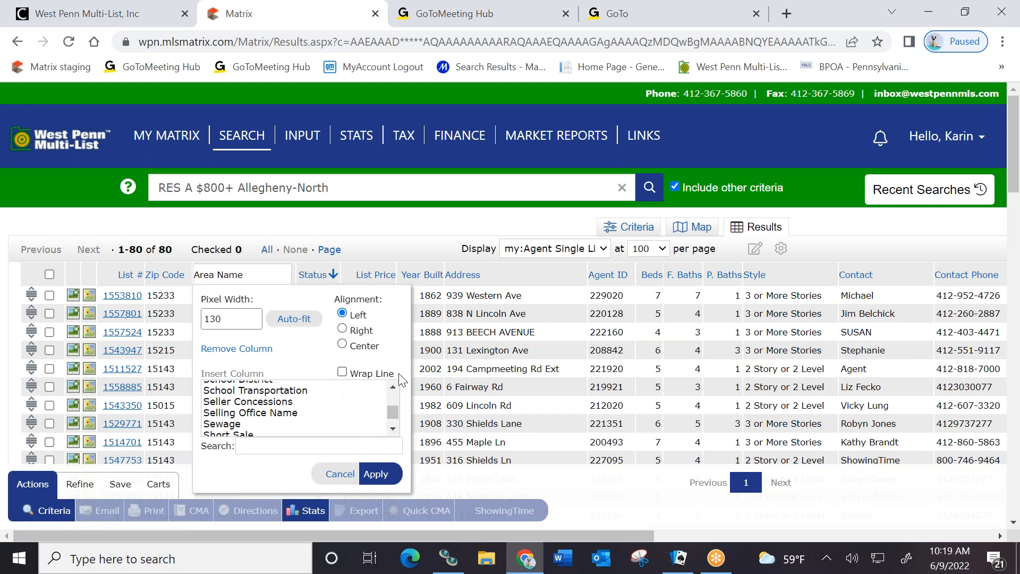
pyautogui.click(393, 388)
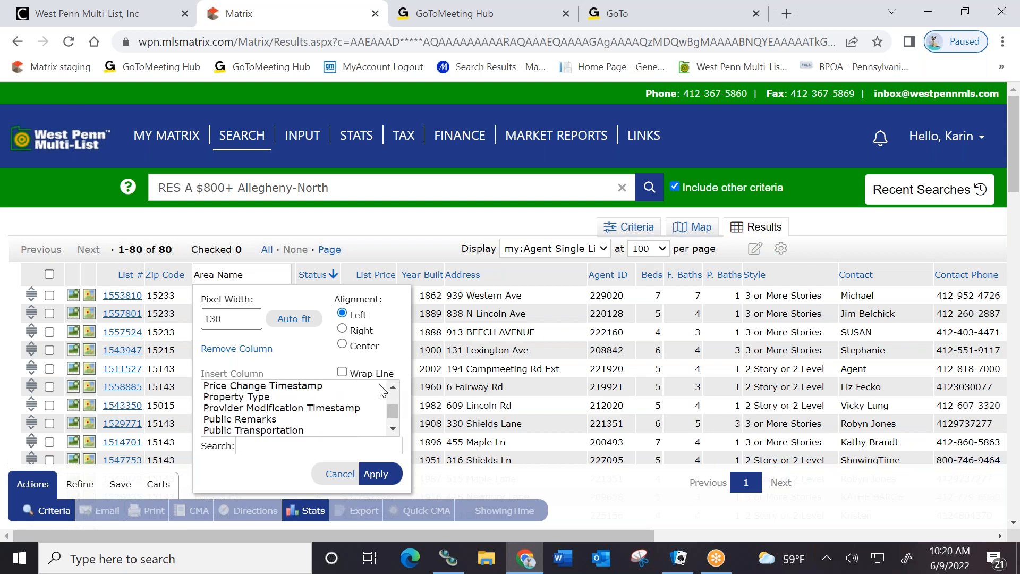
pyautogui.click(393, 386)
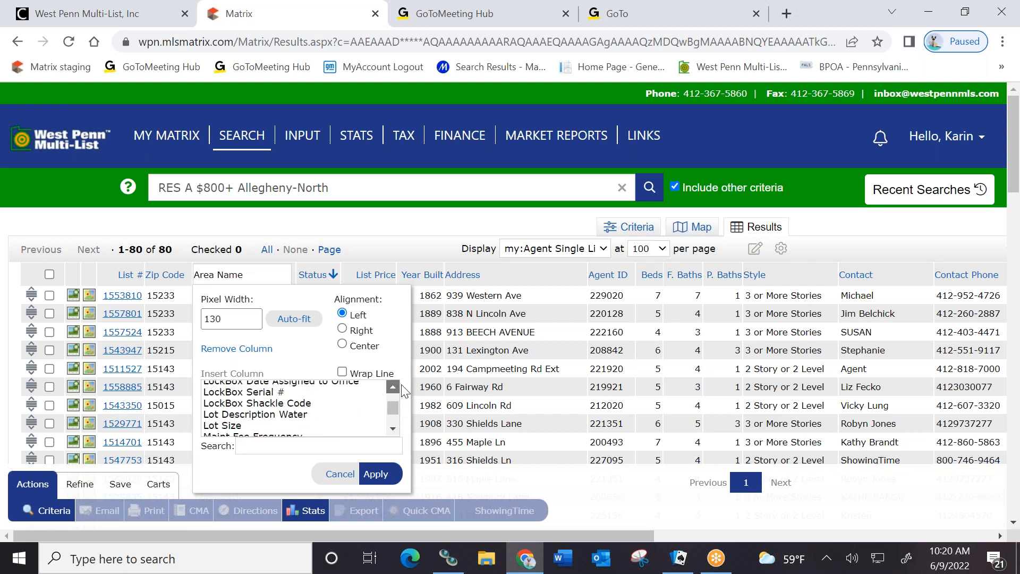
pyautogui.moveTo(398, 385); pyautogui.dragTo(391, 388)
pyautogui.click(392, 388)
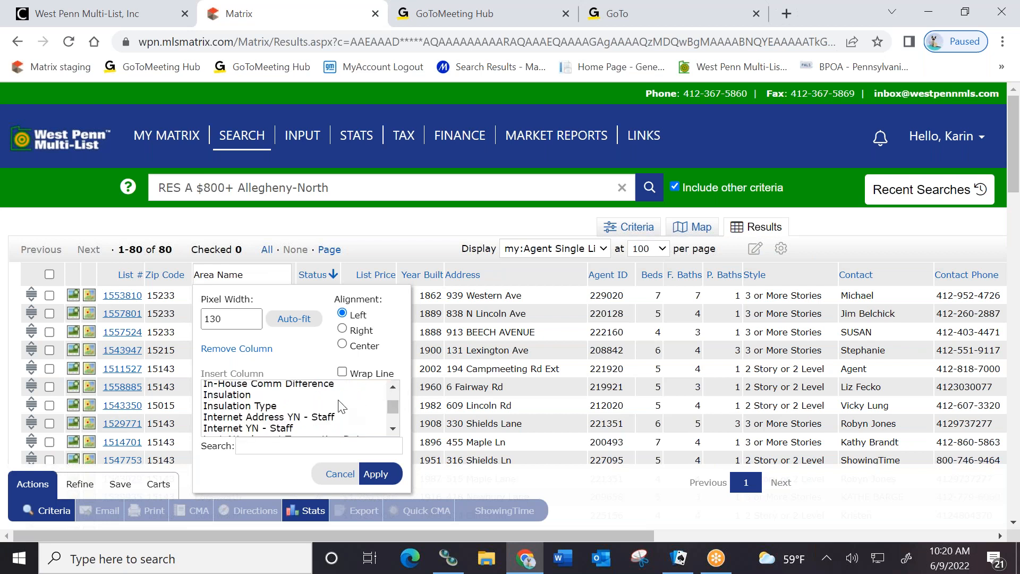
# Select County in the field list and apply it as a new results column
pyautogui.scroll(-10, 342, 408)
pyautogui.scroll(-10, 343, 408)
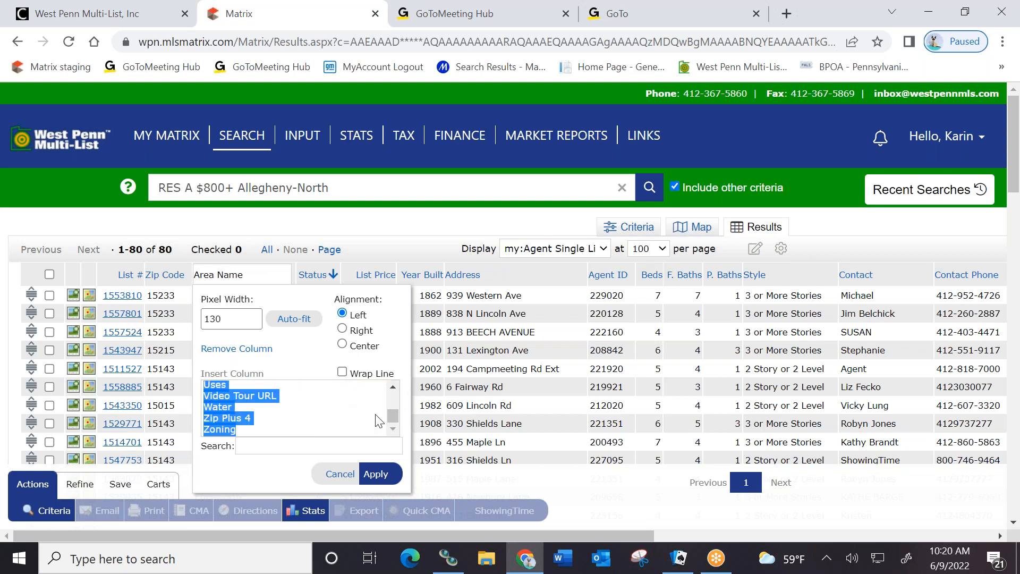
pyautogui.moveTo(217, 428)
pyautogui.mouseDown()
pyautogui.moveTo(222, 417)
pyautogui.moveTo(227, 428)
pyautogui.mouseUp()
pyautogui.scroll(10, 319, 417)
pyautogui.scroll(15, 361, 411)
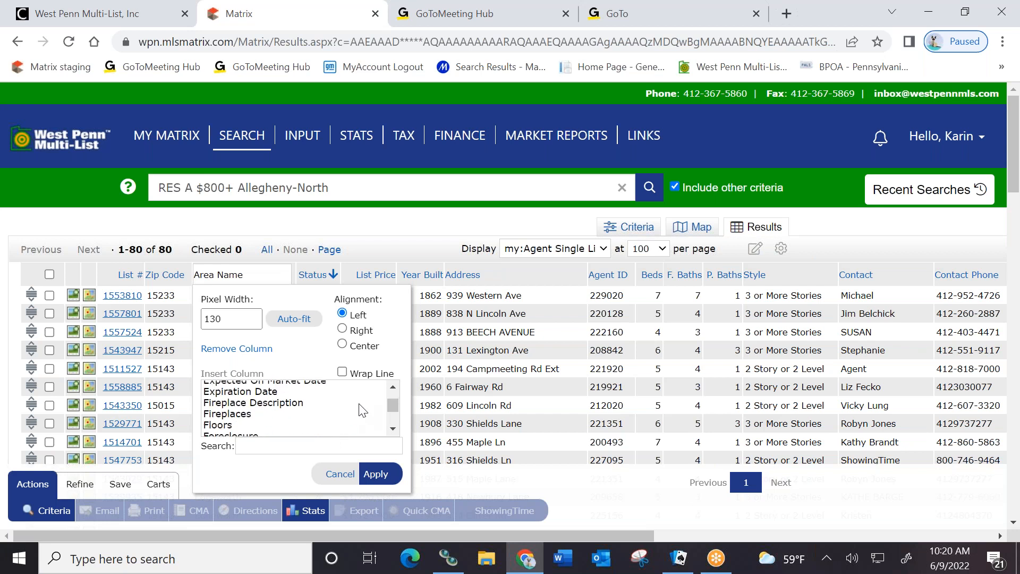
pyautogui.scroll(-3, 367, 410)
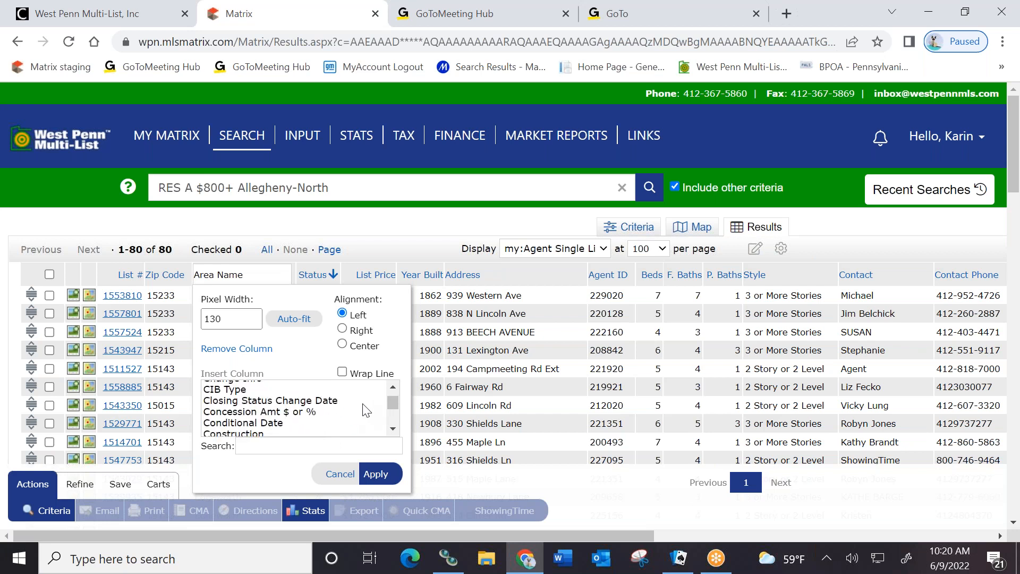
pyautogui.scroll(-2, 366, 410)
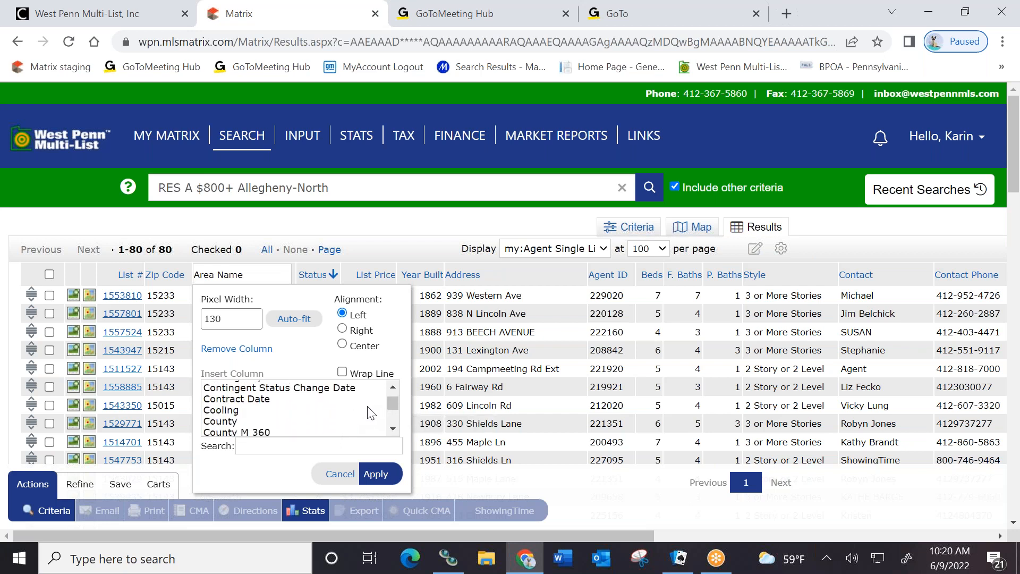
pyautogui.click(226, 422)
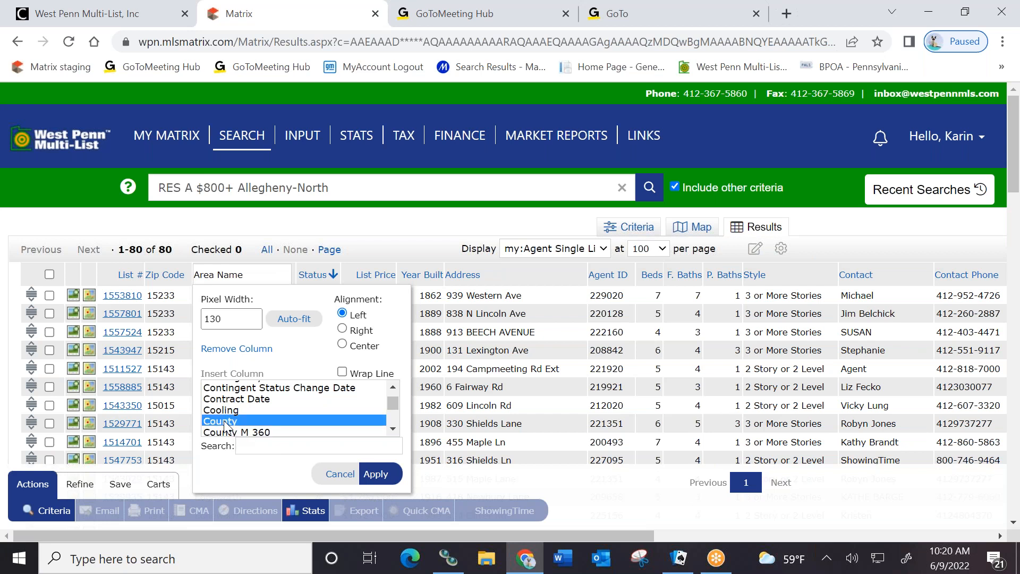
pyautogui.click(375, 481)
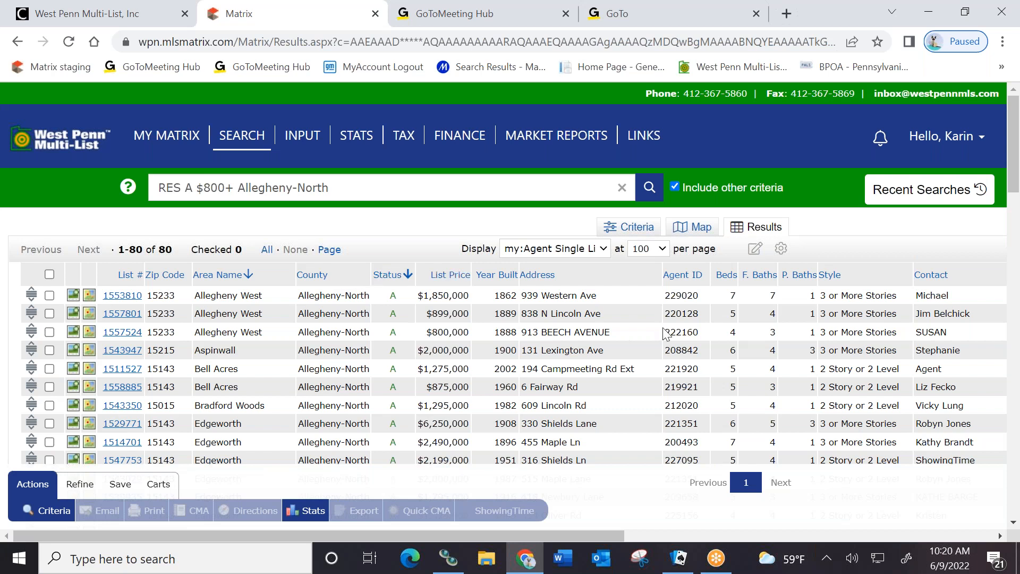
# Reset the results layout to the system Search defaults from the Set/Clear Defaults gear
pyautogui.click(781, 250)
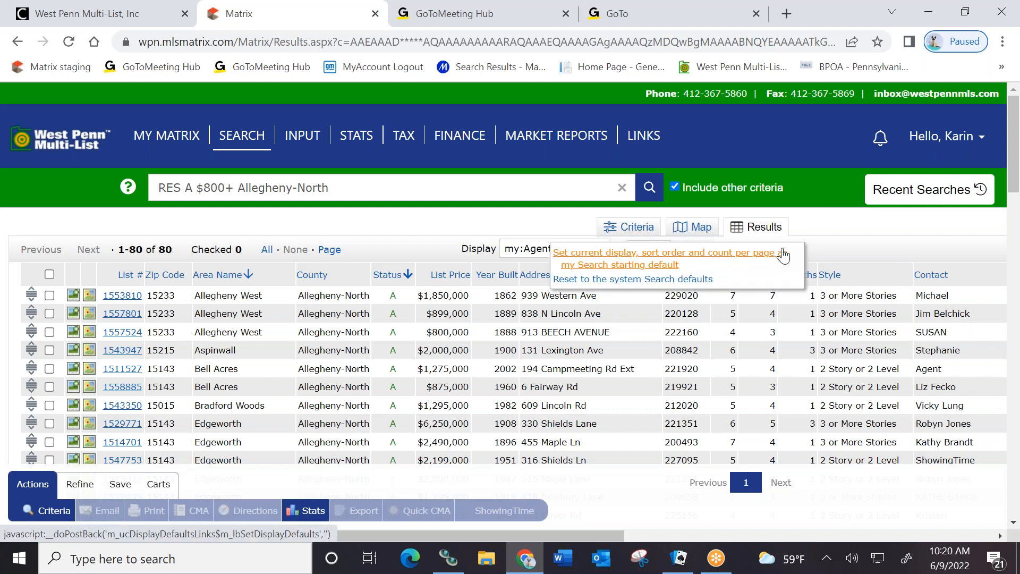
pyautogui.click(630, 263)
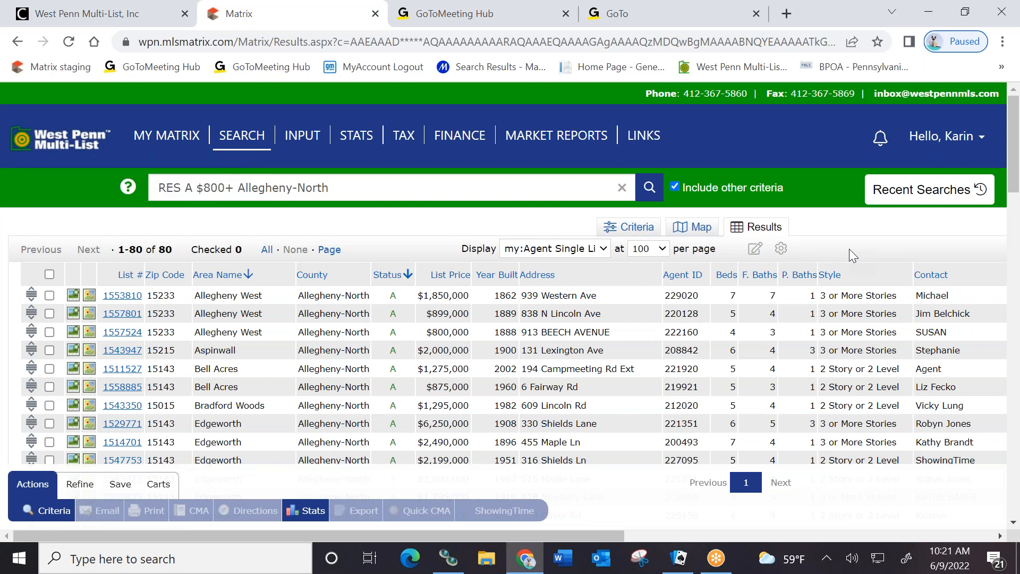
pyautogui.click(779, 253)
pyautogui.click(781, 252)
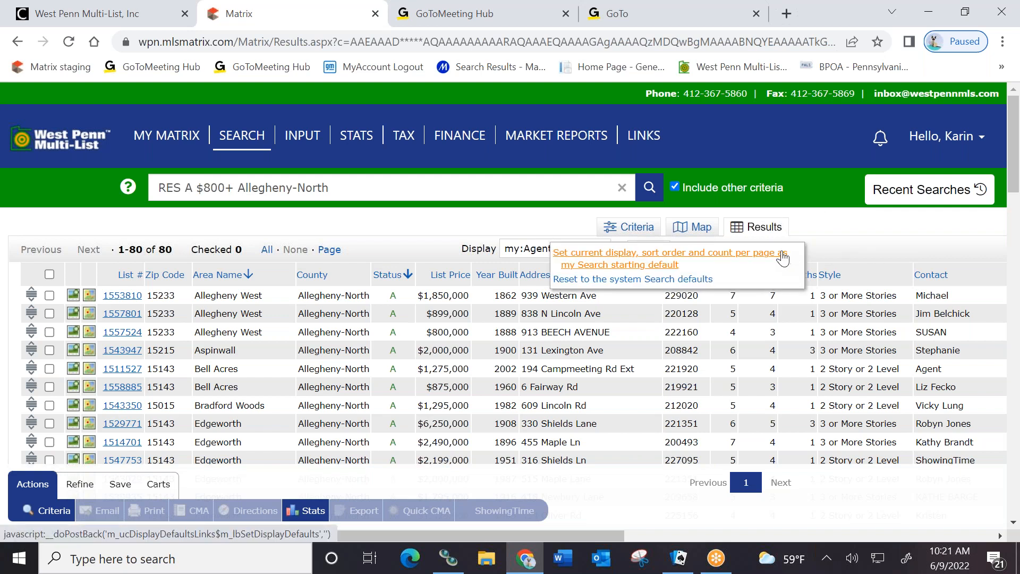
pyautogui.click(625, 280)
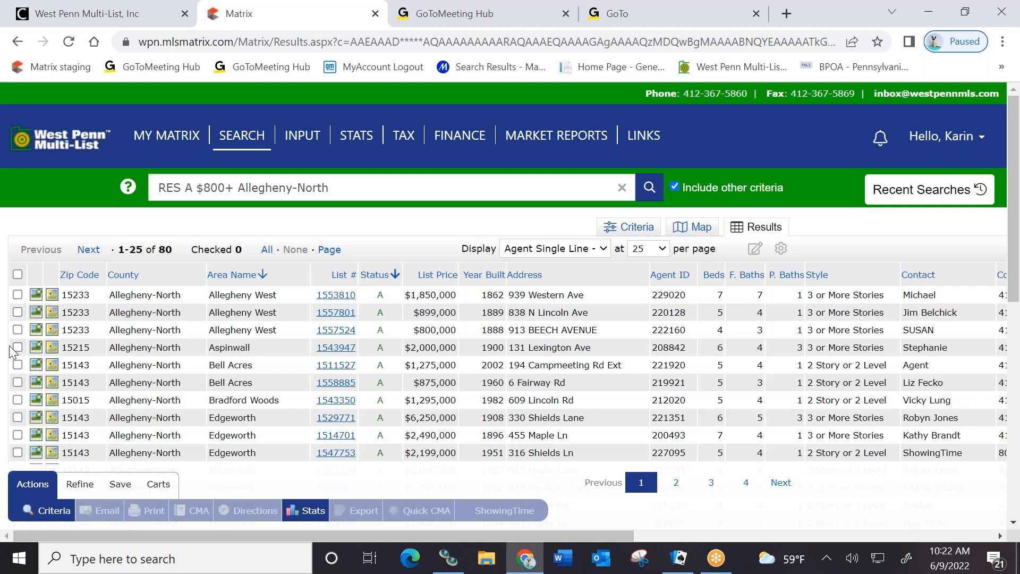
pyautogui.click(17, 330)
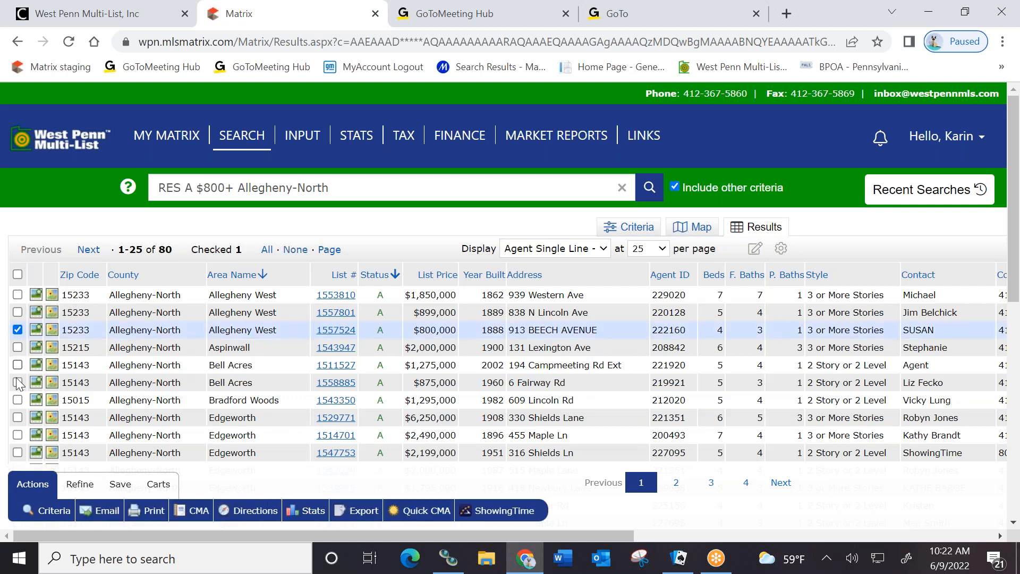
pyautogui.click(18, 383)
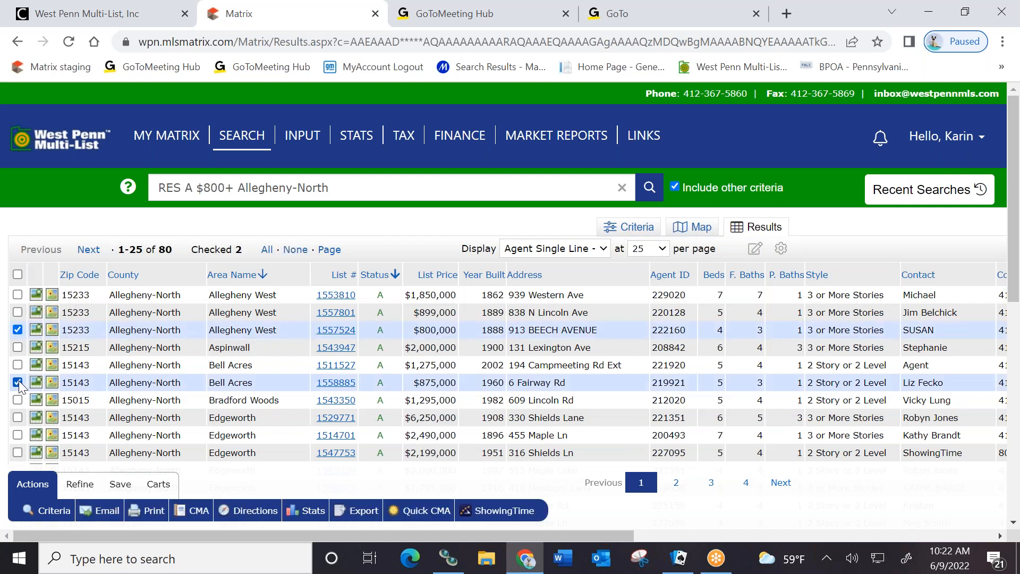
pyautogui.click(17, 435)
pyautogui.click(18, 453)
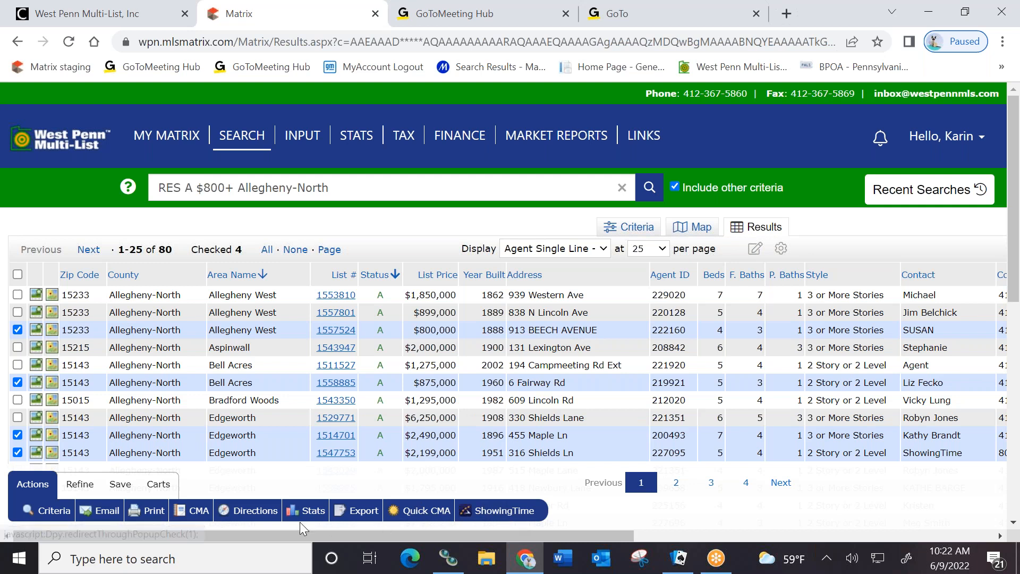
pyautogui.click(248, 512)
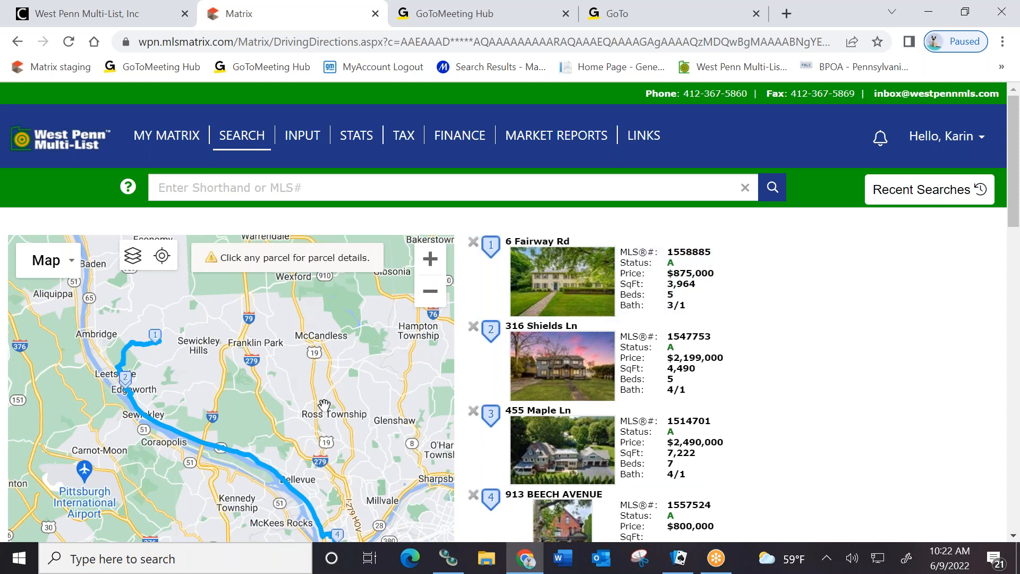
pyautogui.scroll(-1, 347, 398)
pyautogui.scroll(1, 347, 397)
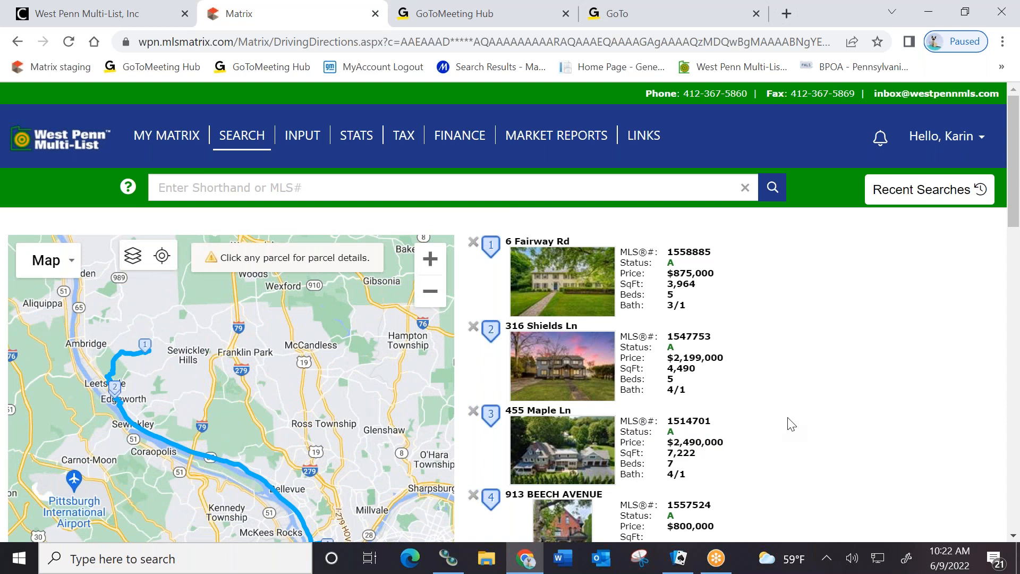
pyautogui.scroll(-3, 788, 421)
pyautogui.scroll(2, 815, 416)
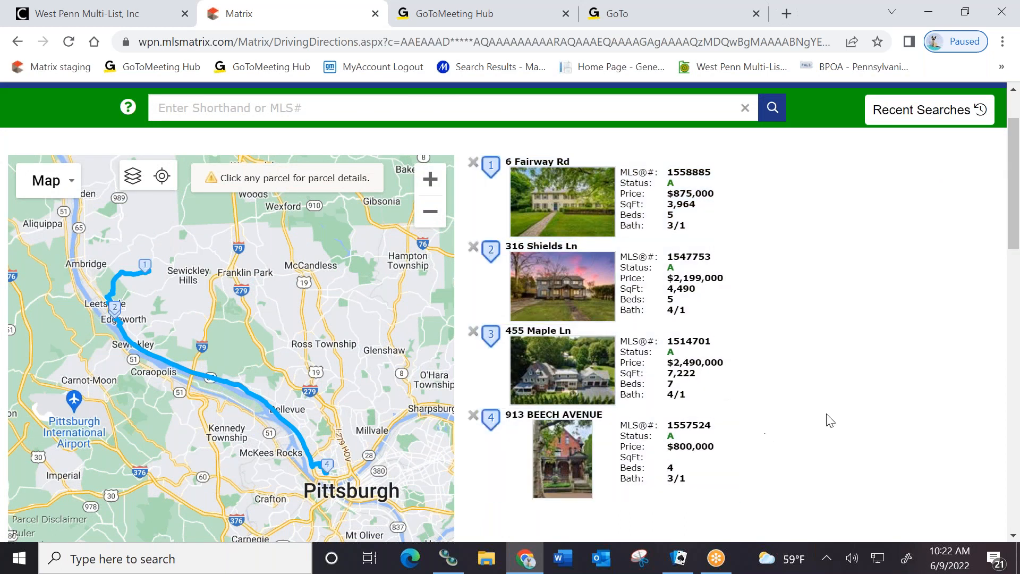
pyautogui.scroll(-7, 829, 418)
pyautogui.scroll(-3, 837, 413)
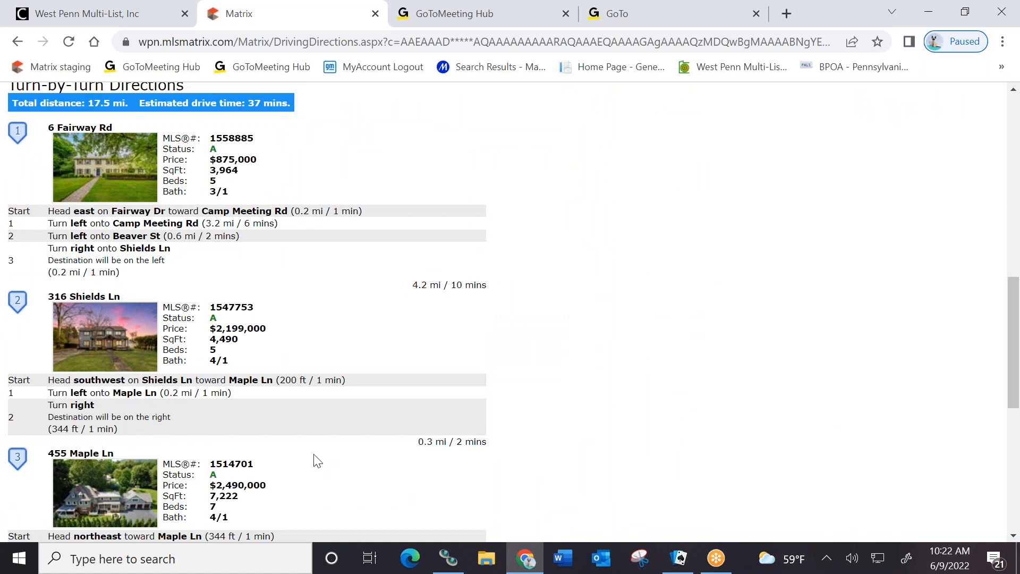
pyautogui.scroll(-7, 314, 459)
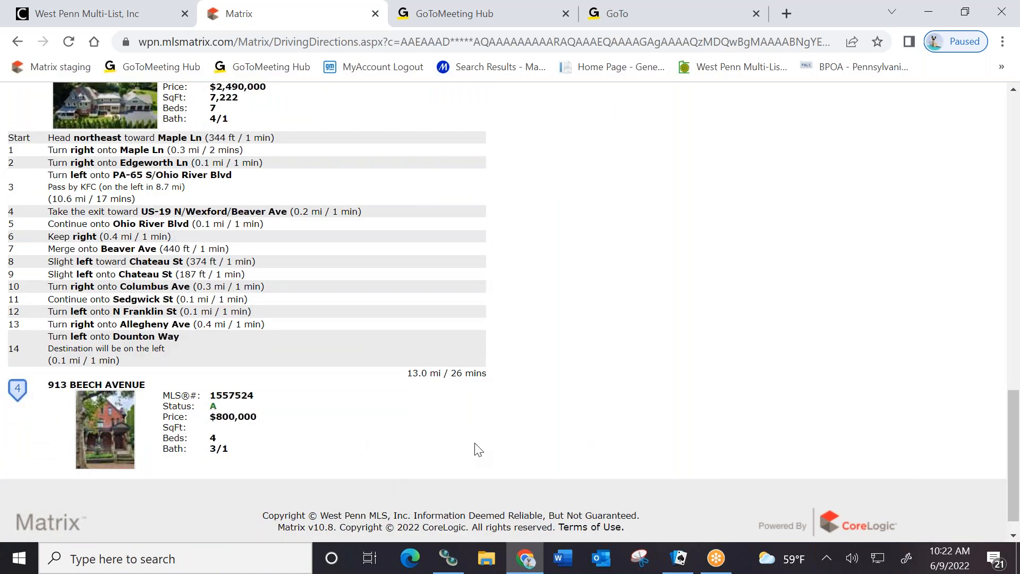
pyautogui.scroll(3, 691, 412)
pyautogui.scroll(12, 707, 409)
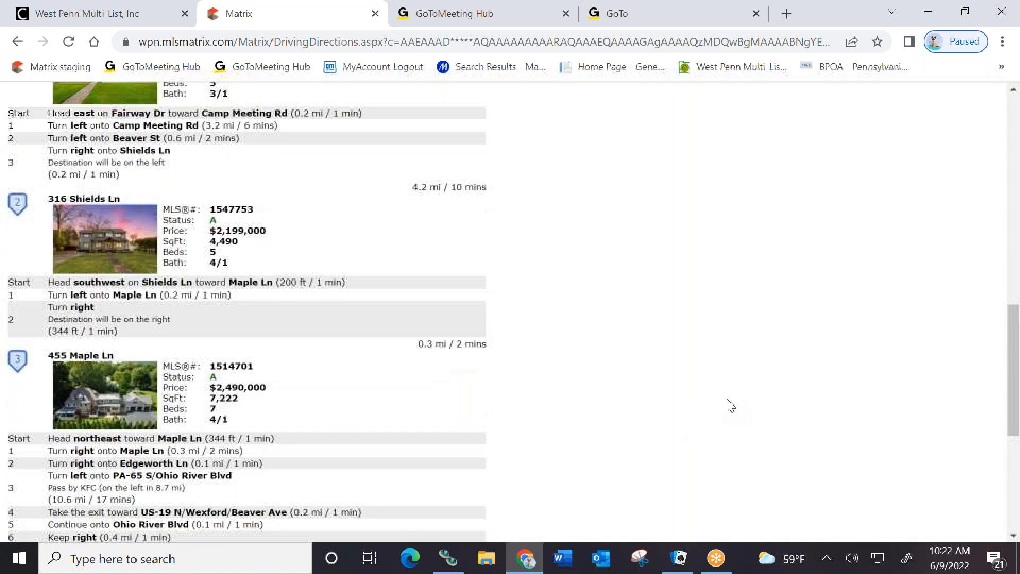
pyautogui.scroll(3, 802, 390)
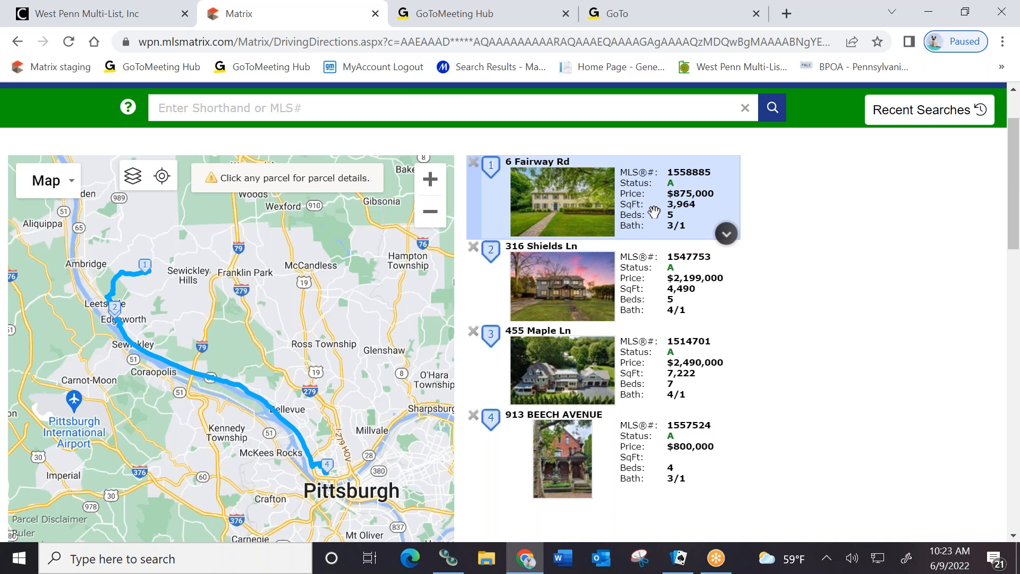
pyautogui.click(727, 236)
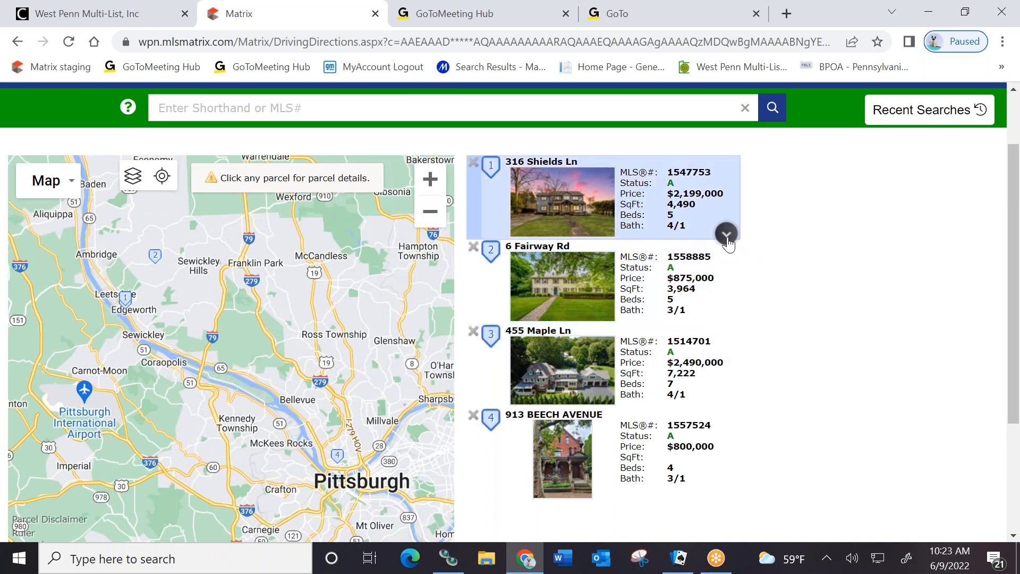
pyautogui.click(727, 236)
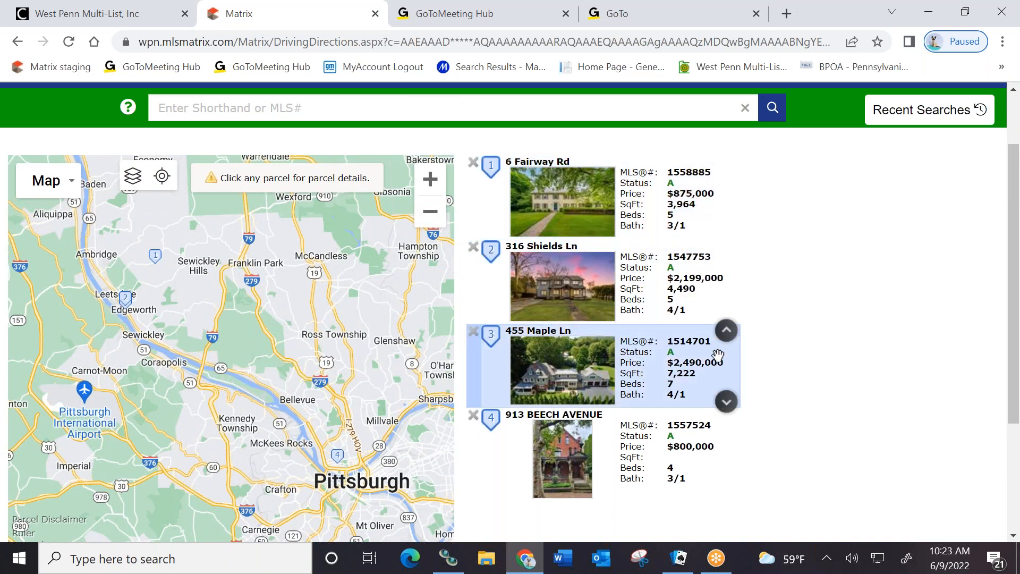
pyautogui.click(725, 330)
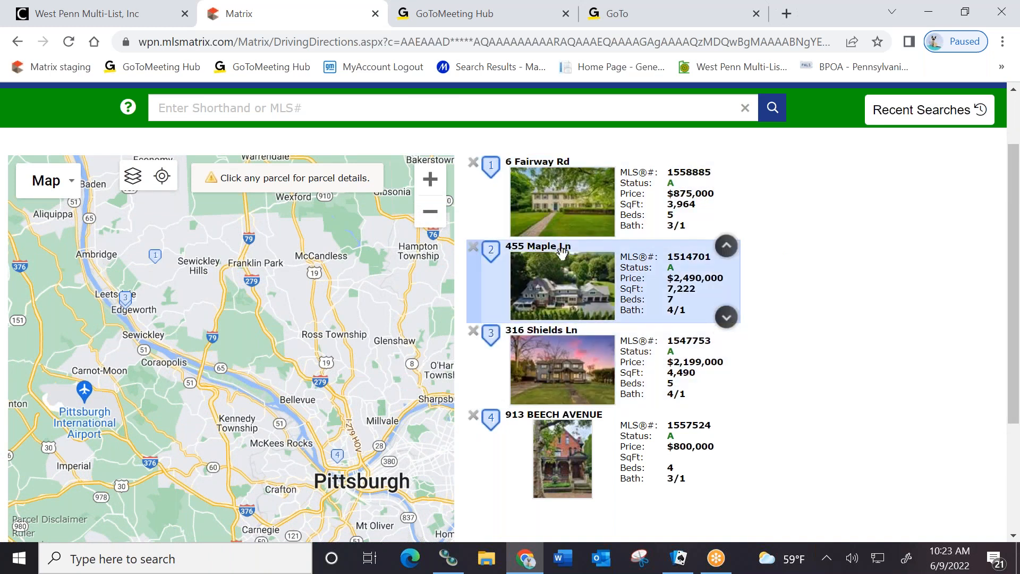
pyautogui.click(724, 402)
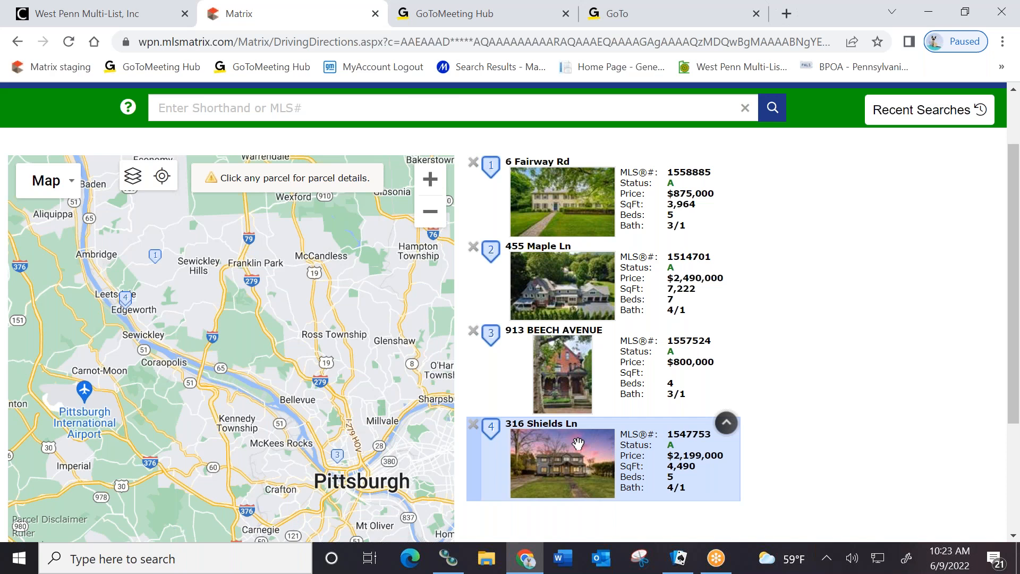
pyautogui.scroll(-3, 826, 435)
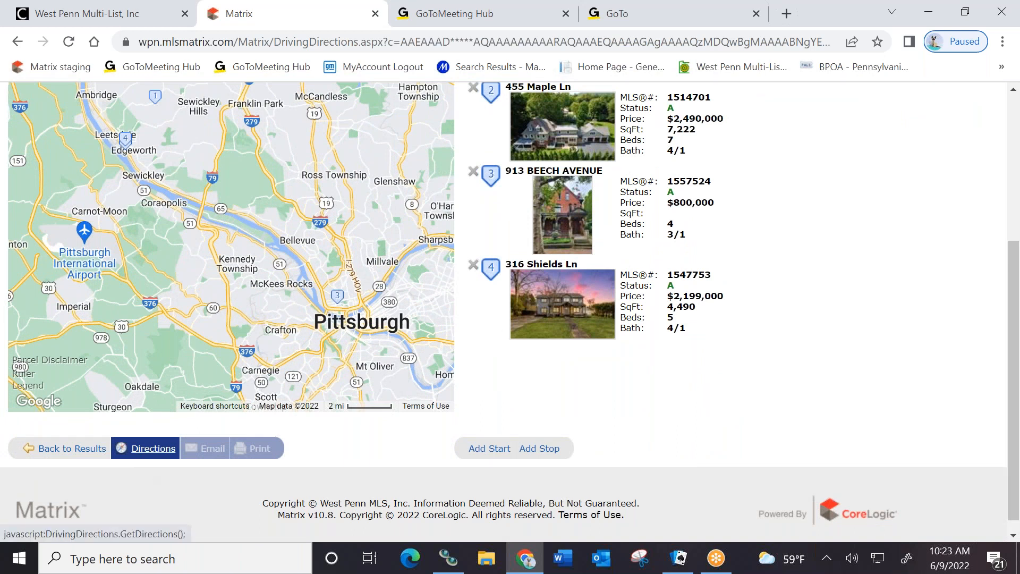
pyautogui.click(146, 449)
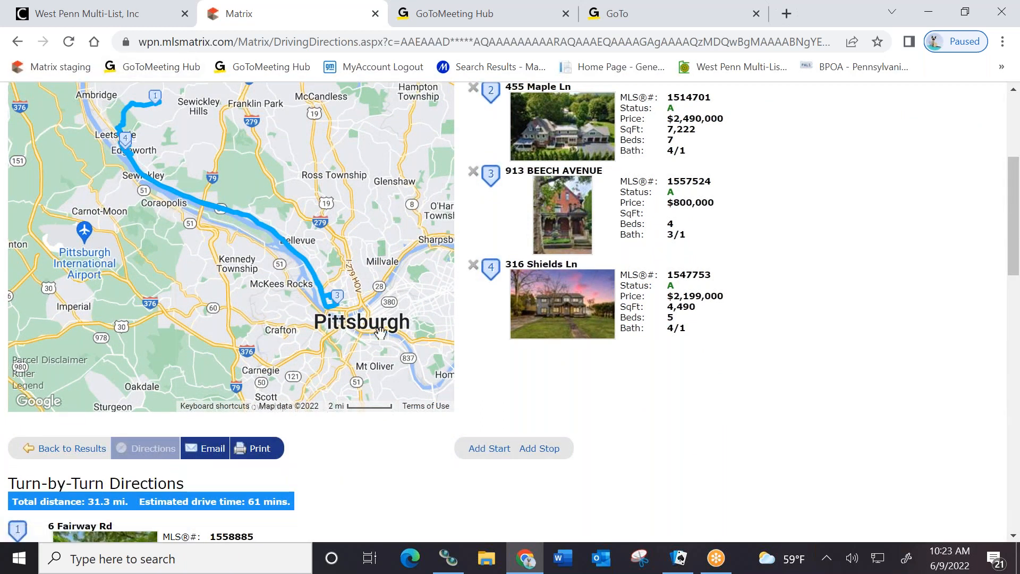
pyautogui.moveTo(635, 164)
pyautogui.click(489, 451)
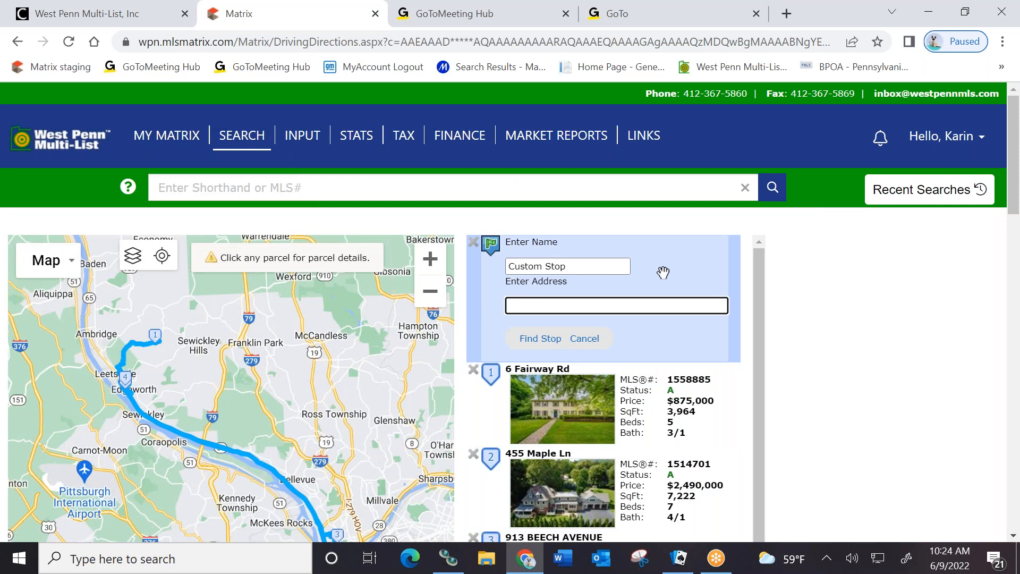
pyautogui.click(507, 306)
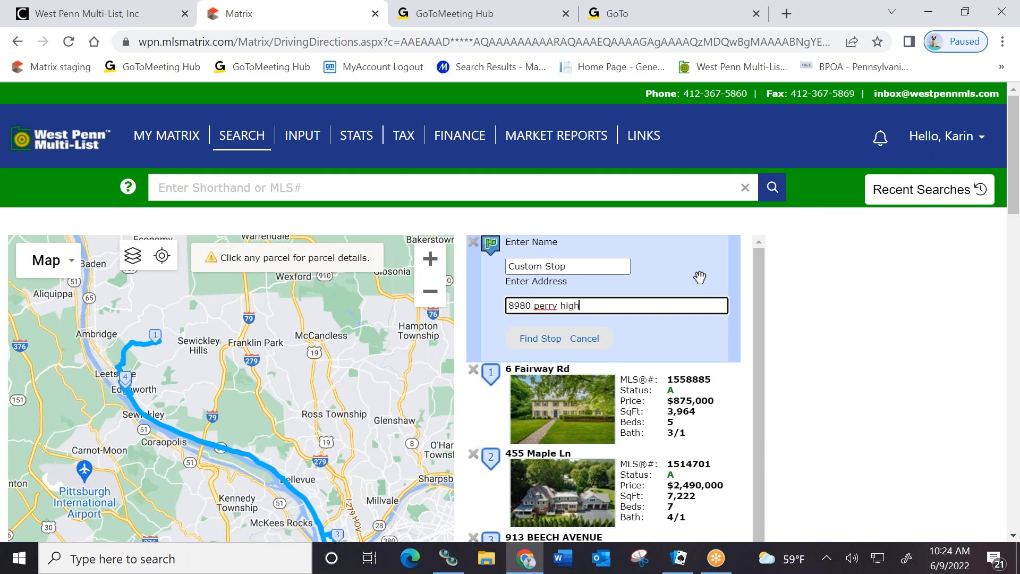
pyautogui.press('Return')
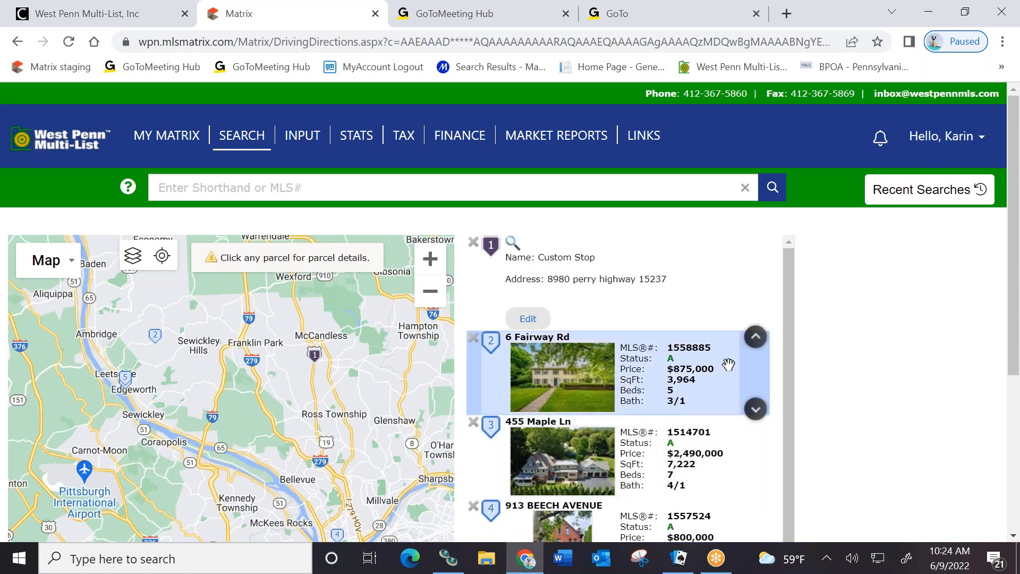
pyautogui.scroll(-5, 865, 341)
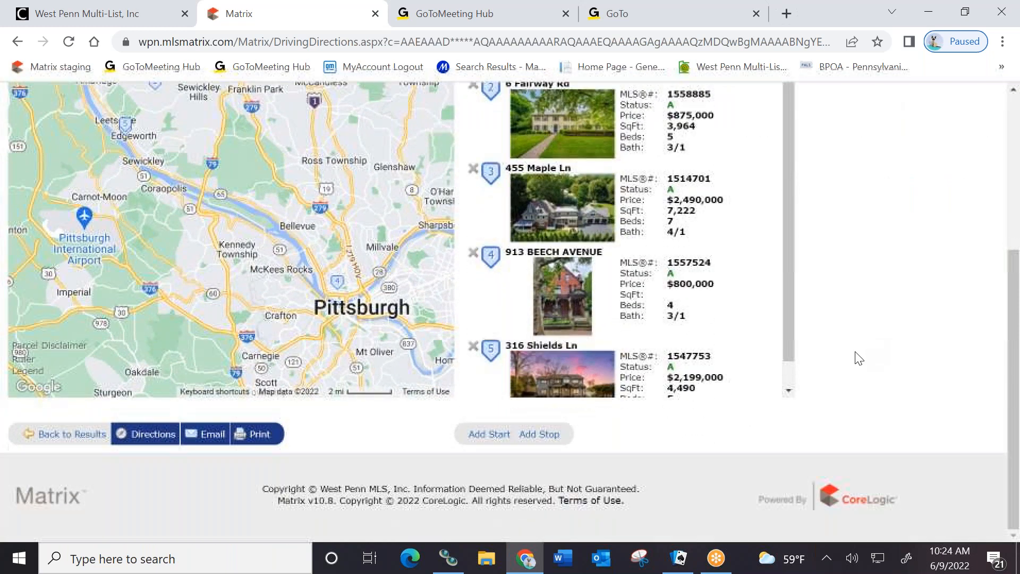
pyautogui.click(552, 442)
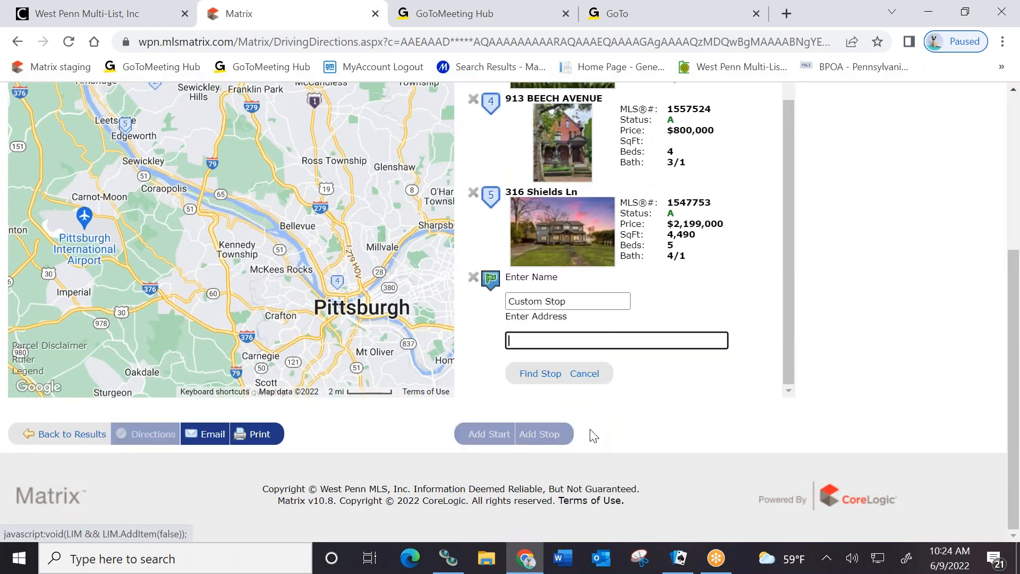
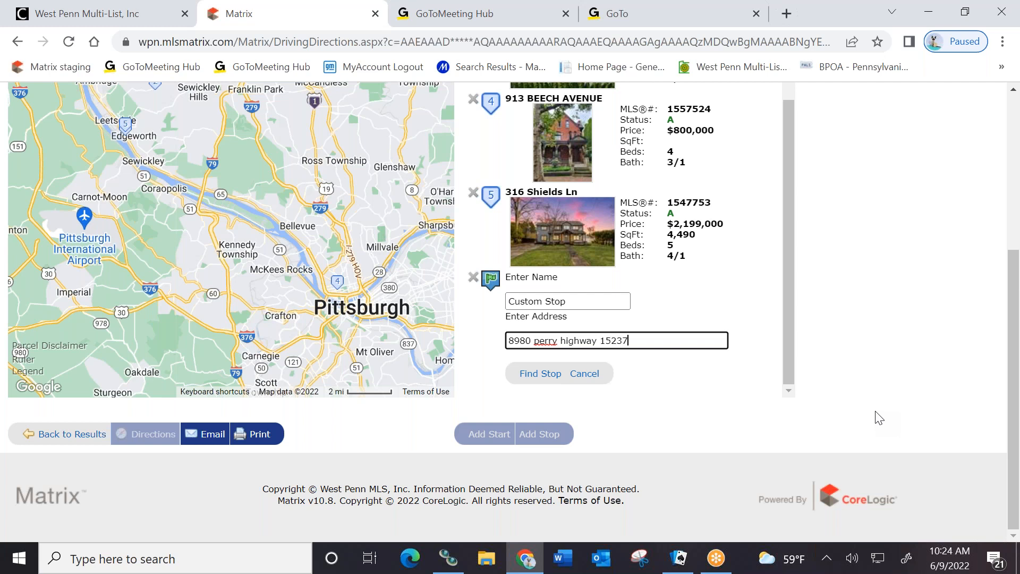
pyautogui.press('Return')
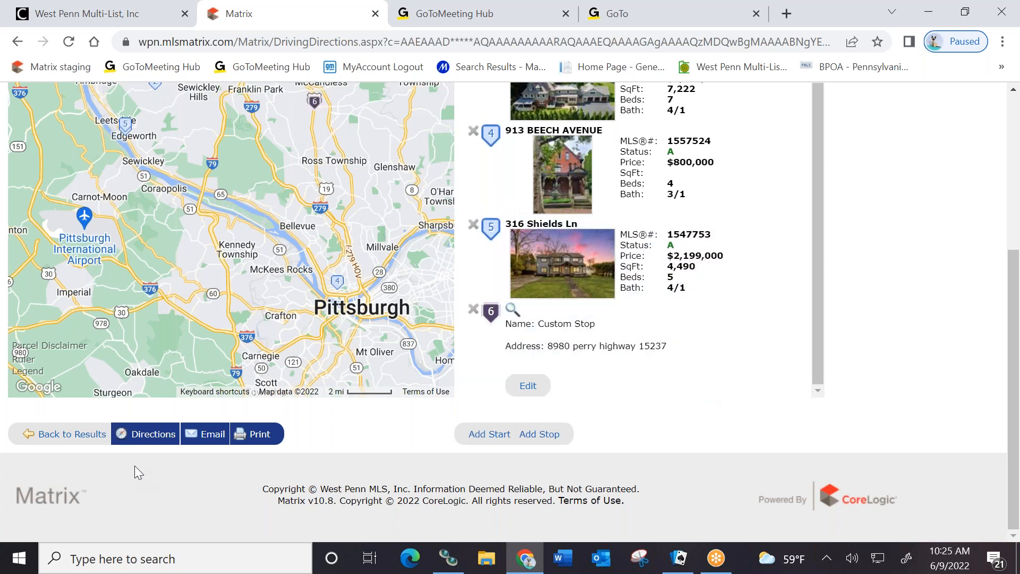
# Recalculate the six-stop loop and review its 53.9 mi, 108-minute turn-by-turn directions
pyautogui.click(154, 436)
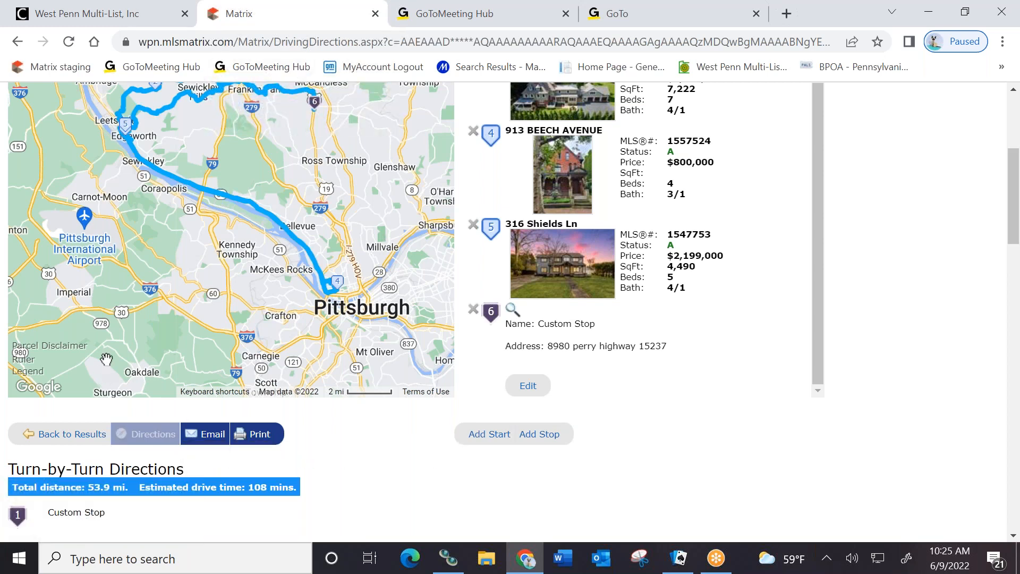
pyautogui.moveTo(138, 259); pyautogui.dragTo(147, 357)
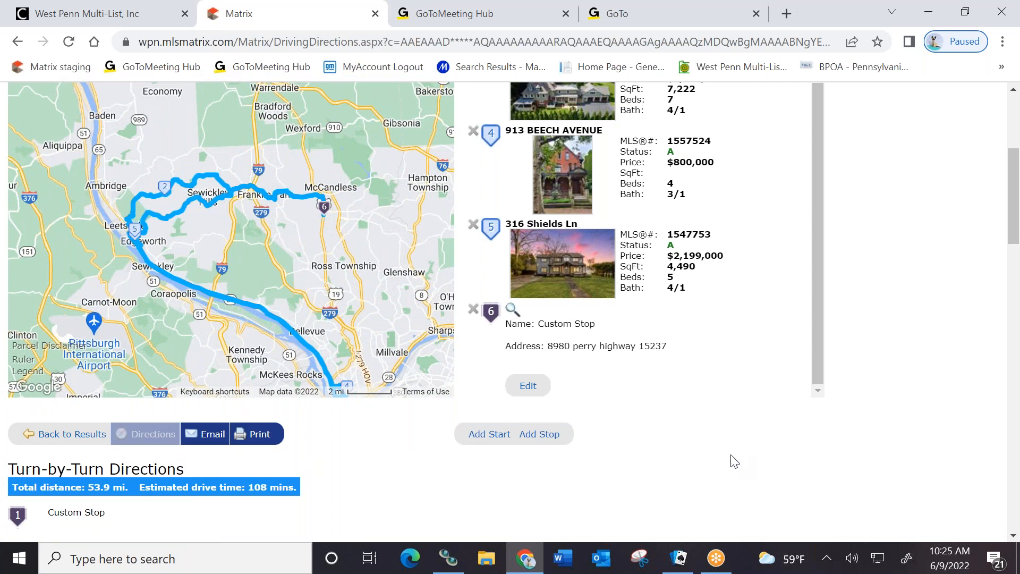
pyautogui.scroll(-7, 735, 461)
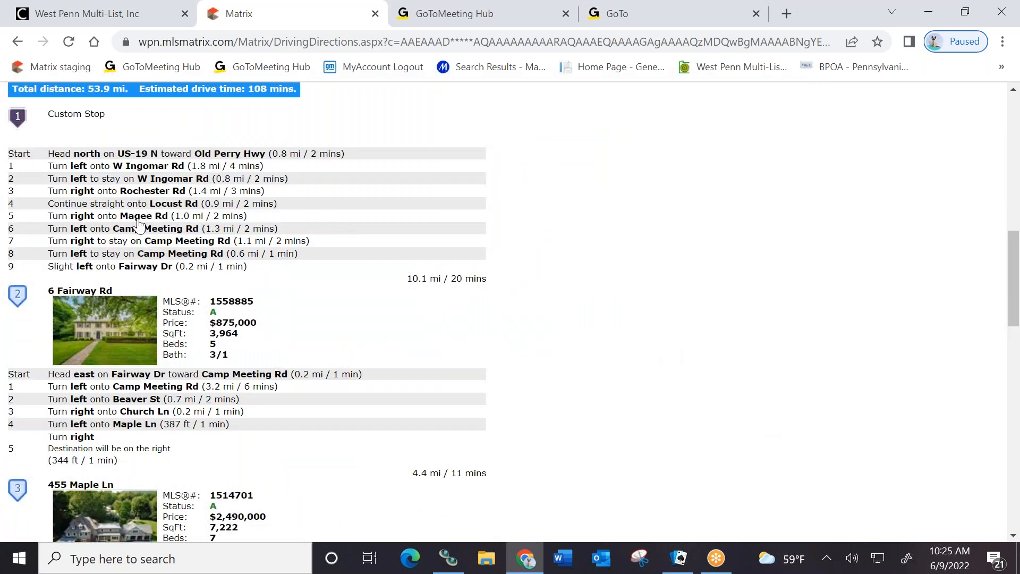
pyautogui.scroll(-7, 616, 419)
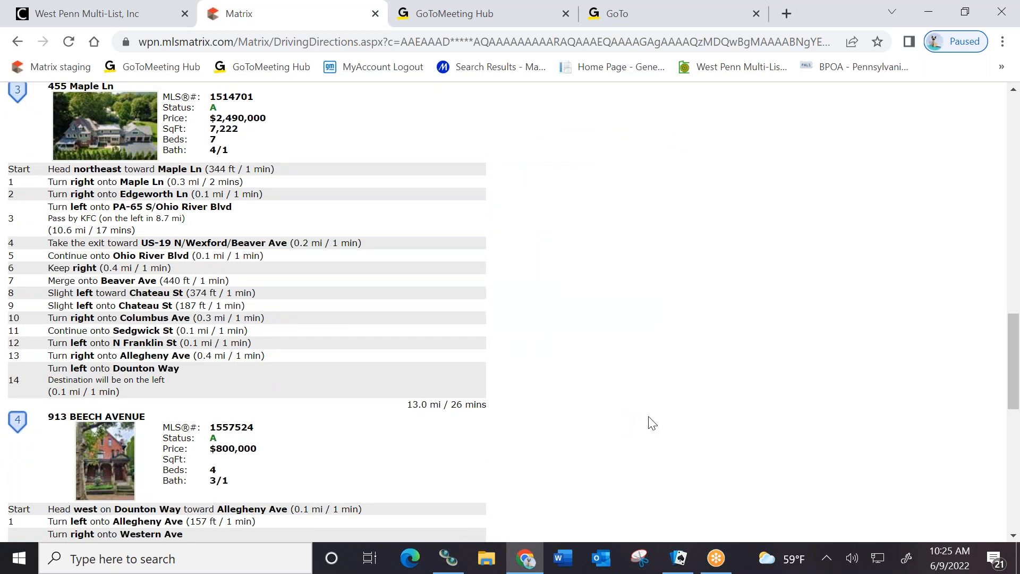
pyautogui.scroll(10, 613, 418)
pyautogui.scroll(2, 610, 402)
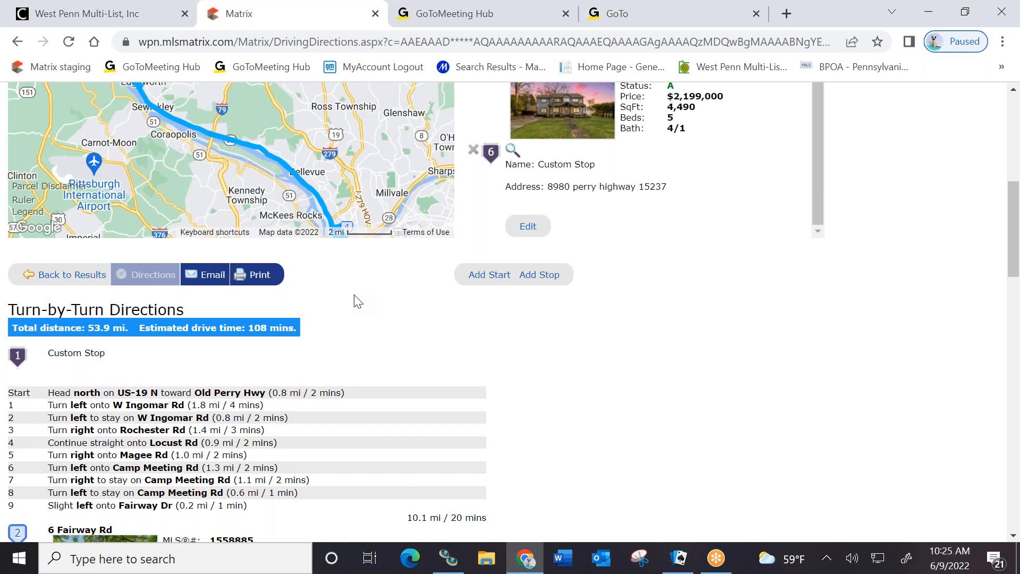
pyautogui.scroll(4, 635, 388)
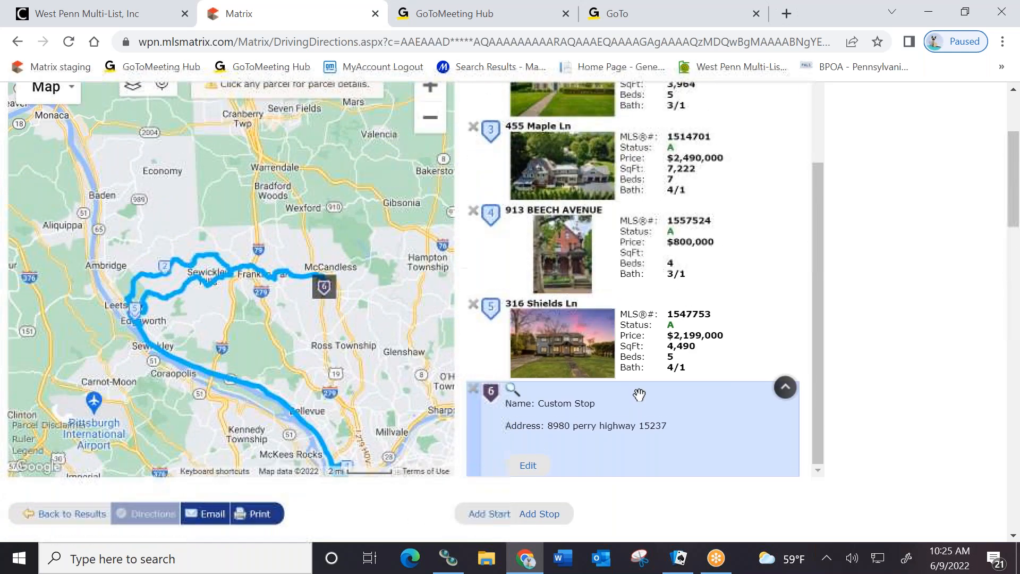
pyautogui.scroll(6, 639, 395)
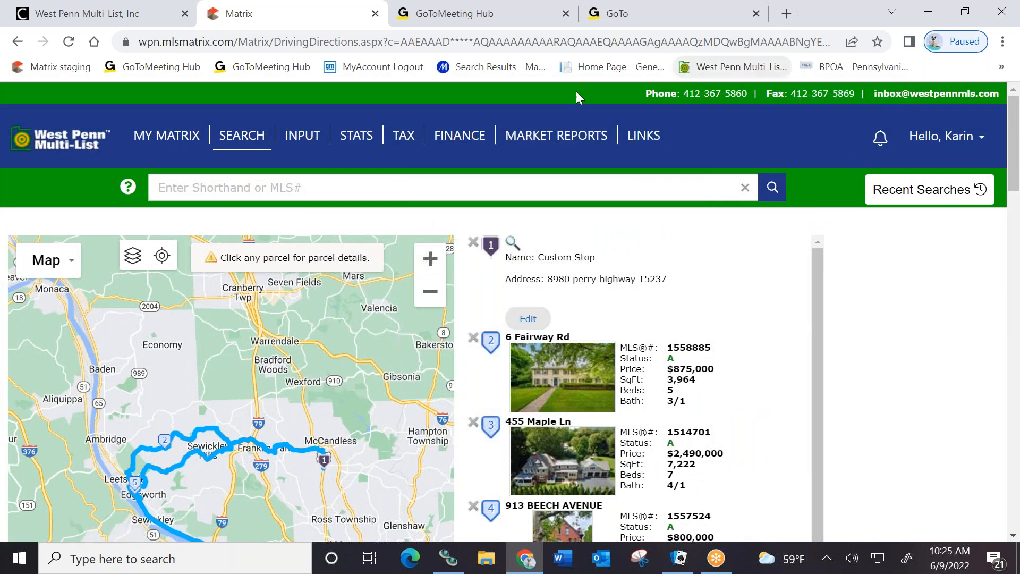
# Return to the My Matrix home page via the West Penn Multi-List logo
pyautogui.click(60, 145)
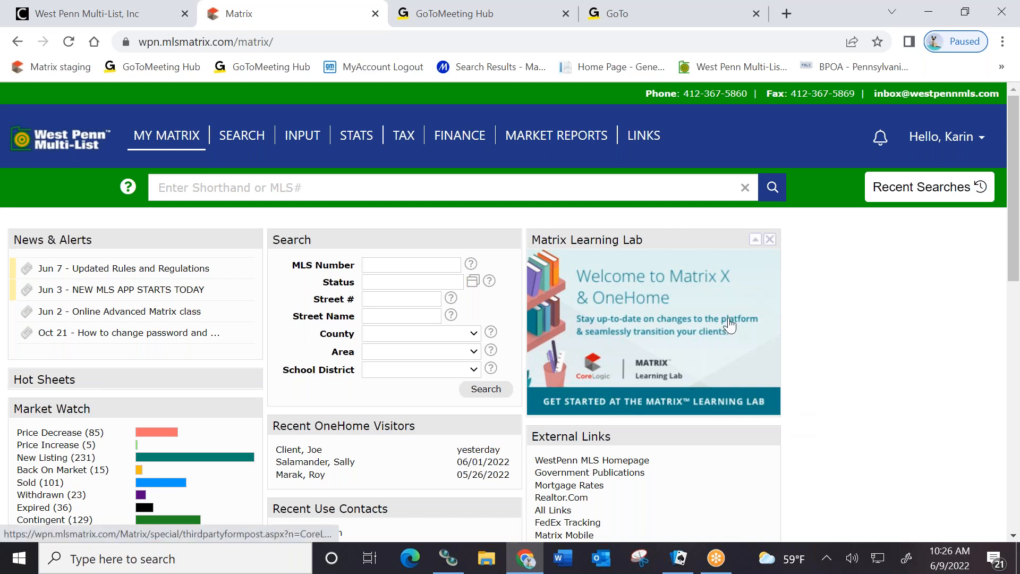
# Open Auto Email from the My Matrix menu and browse the 44 auto emails
pyautogui.moveTo(168, 141)
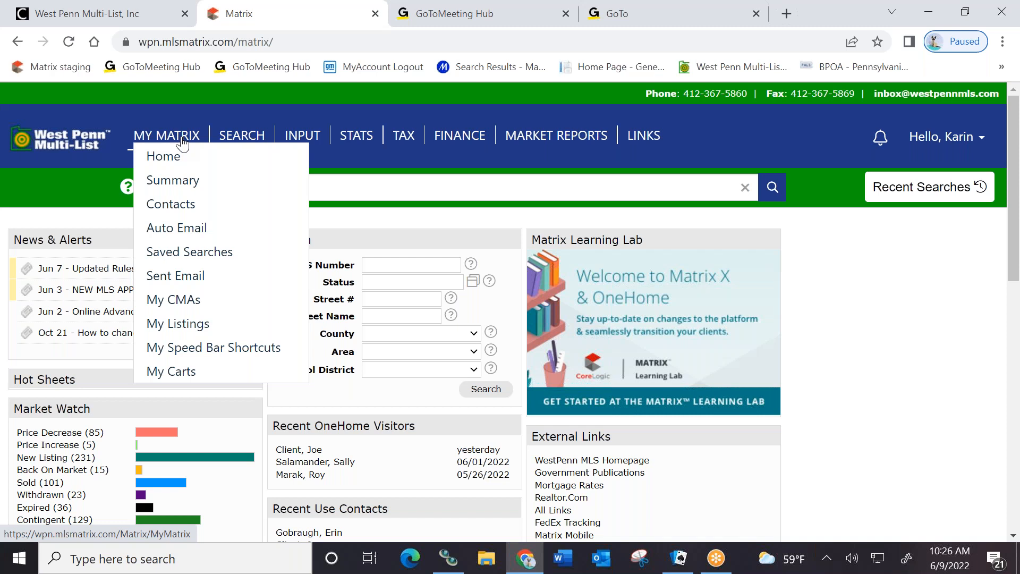
pyautogui.click(192, 233)
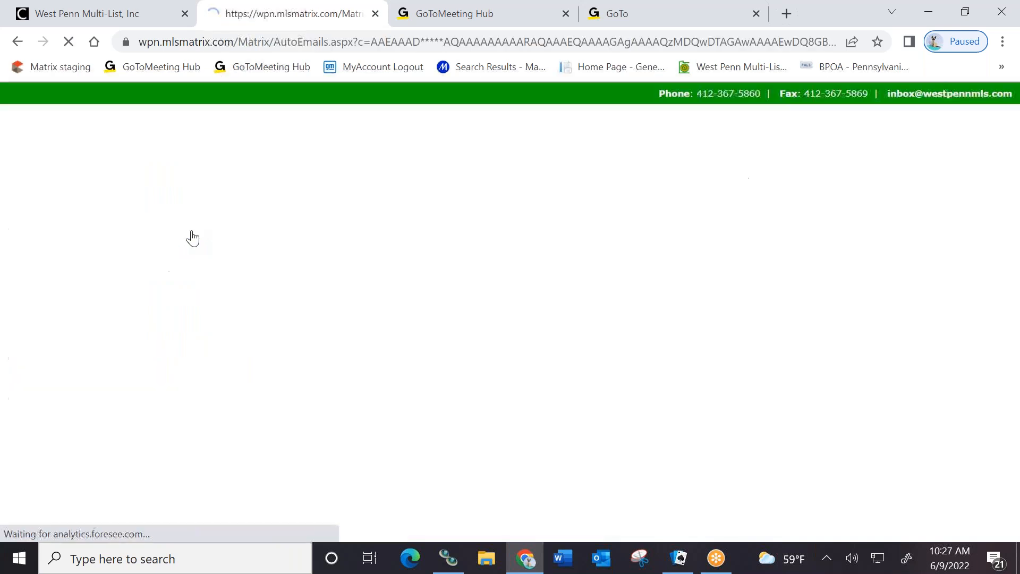
pyautogui.scroll(-10, 262, 279)
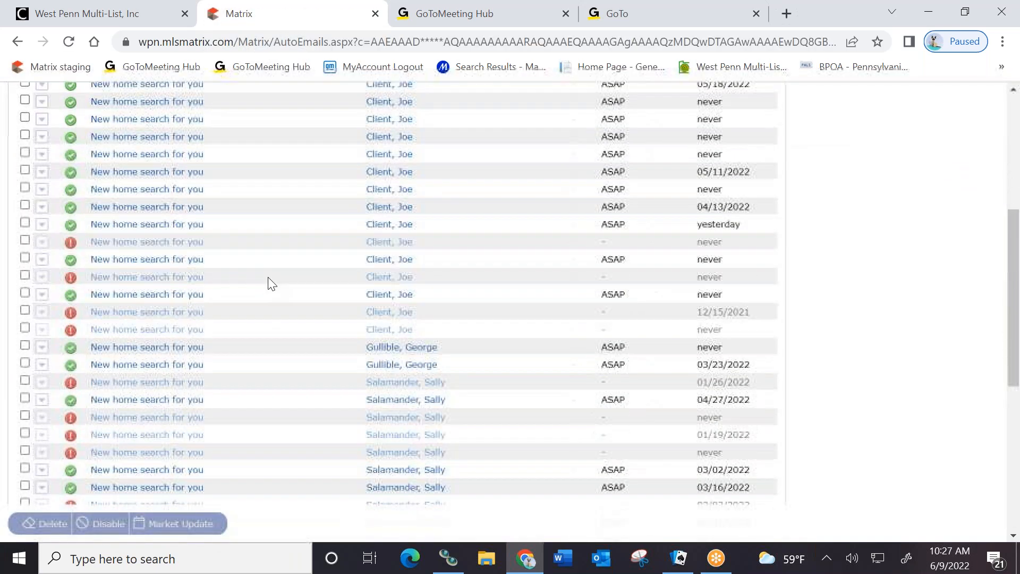
pyautogui.scroll(-2, 272, 264)
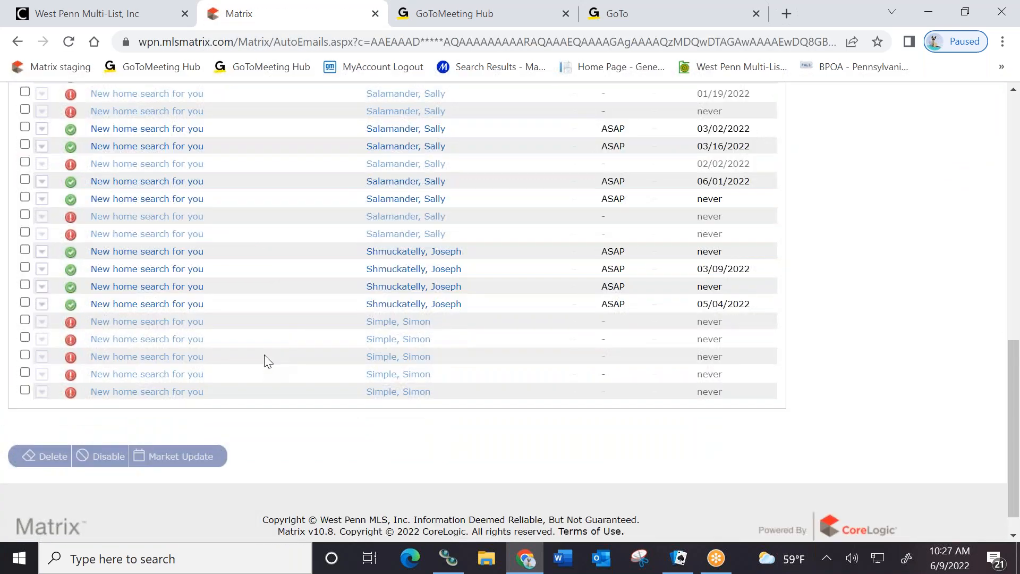
pyautogui.scroll(8, 267, 358)
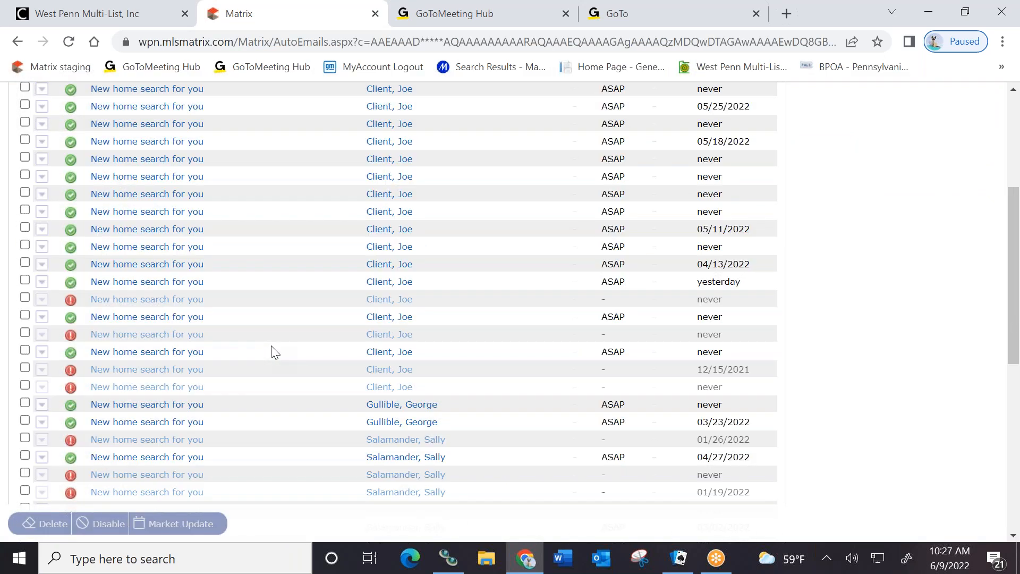
pyautogui.scroll(3, 287, 352)
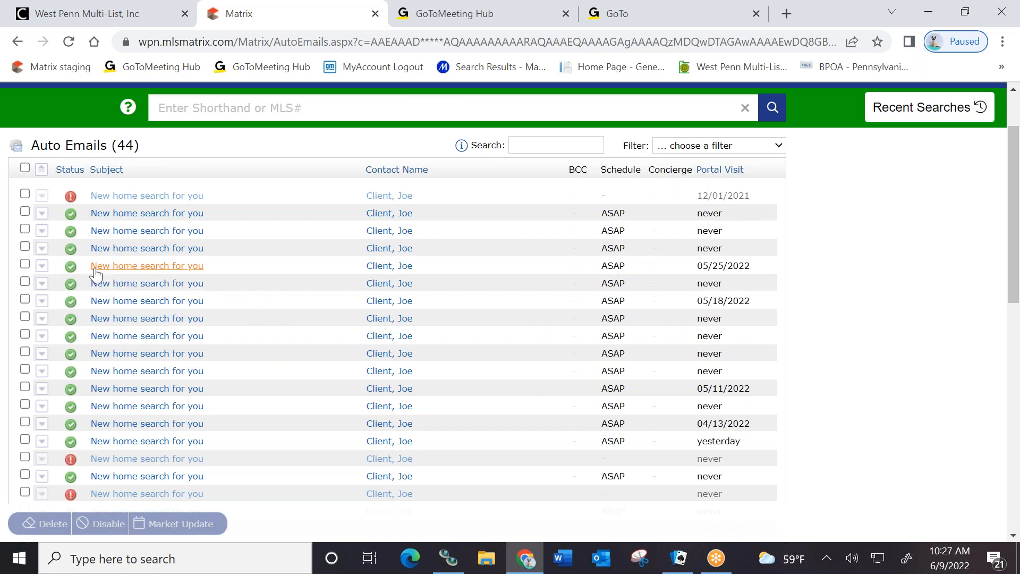
# Expand the fourth auto email to show its Allegheny-North criteria and 86 sent emails
pyautogui.click(43, 250)
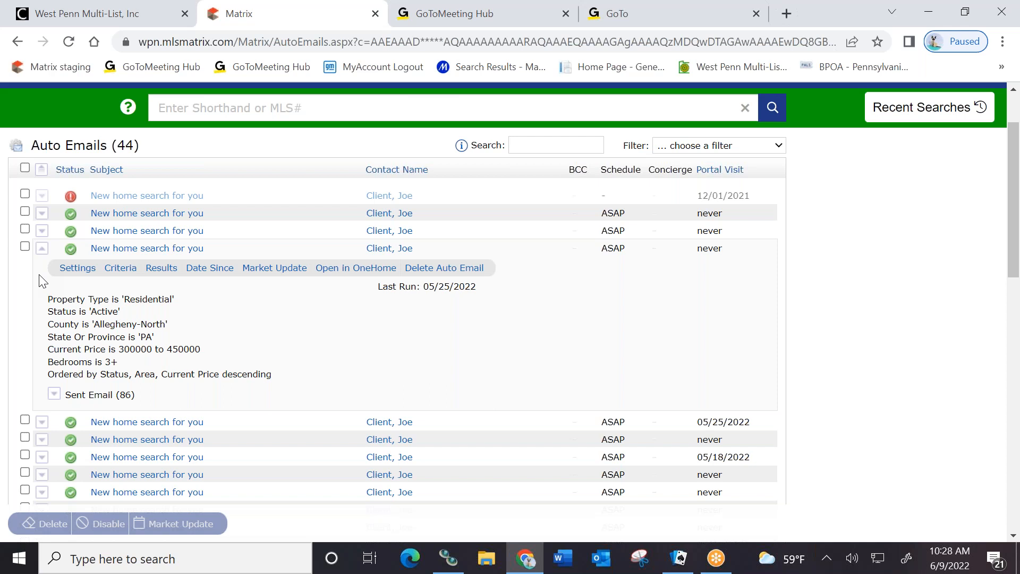
# Open the Allegheny-North auto email's settings and set it to Disabled
pyautogui.click(70, 271)
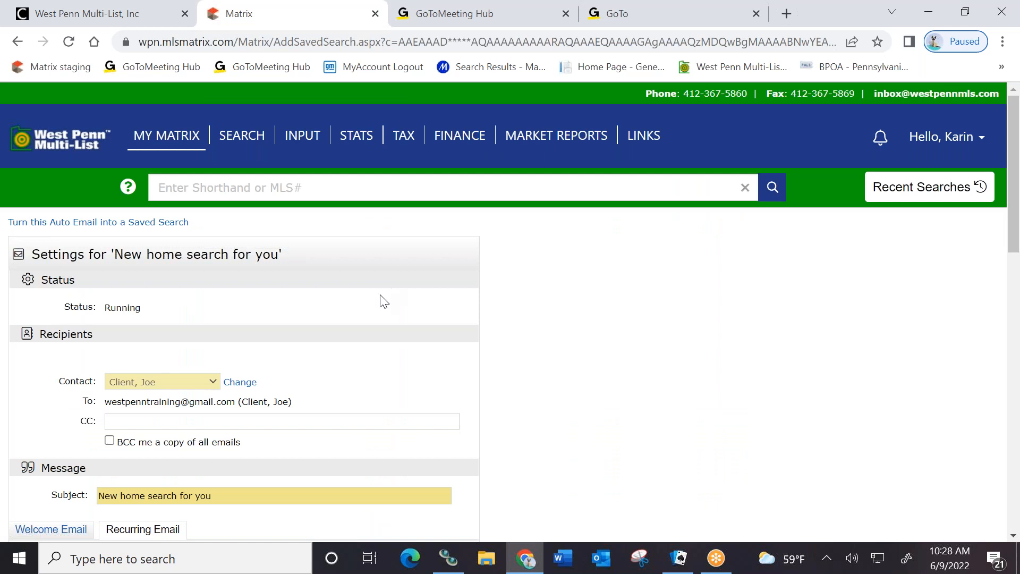
pyautogui.scroll(-3, 381, 298)
pyautogui.scroll(-3, 380, 298)
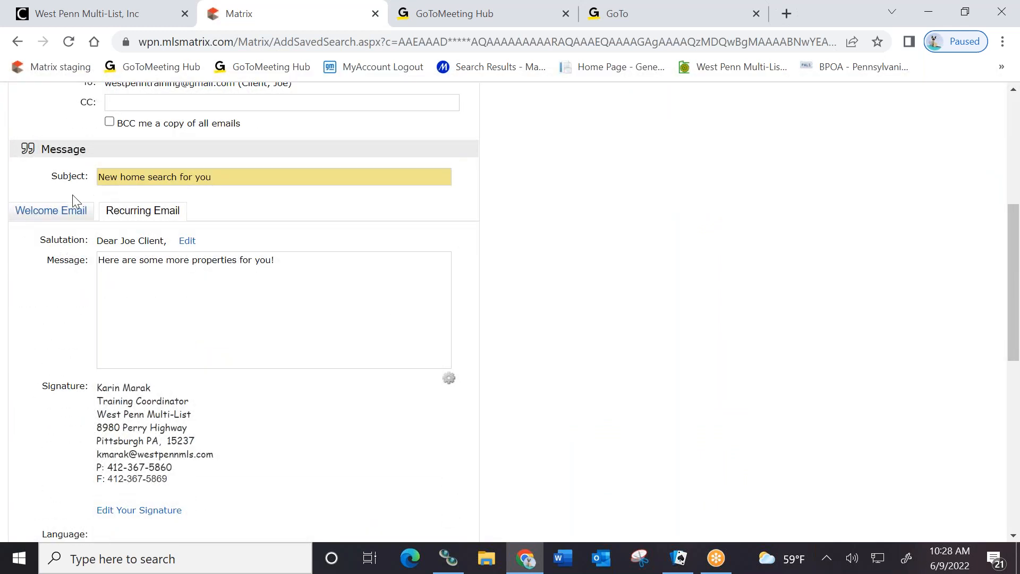
pyautogui.scroll(-7, 60, 333)
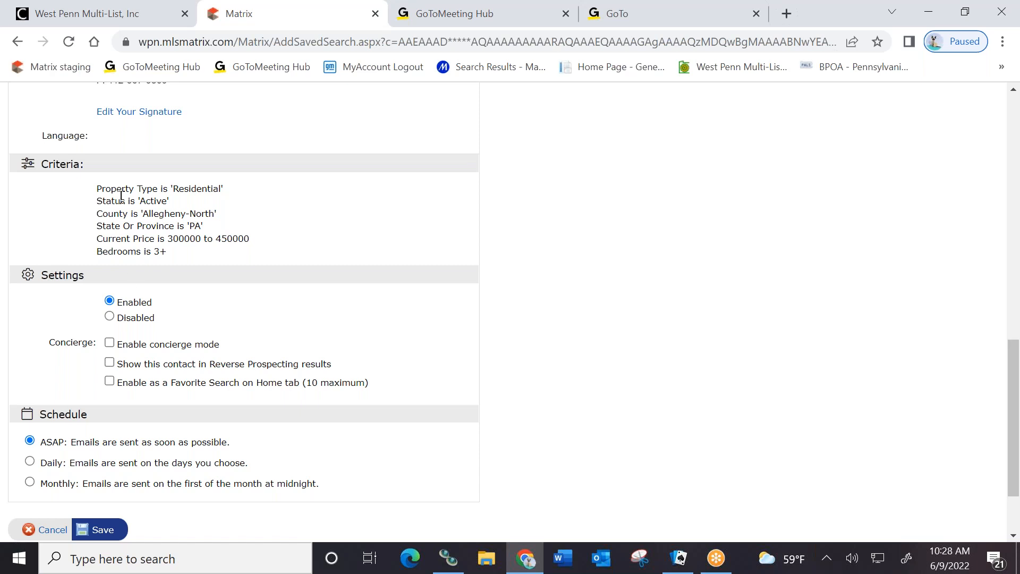
pyautogui.click(109, 316)
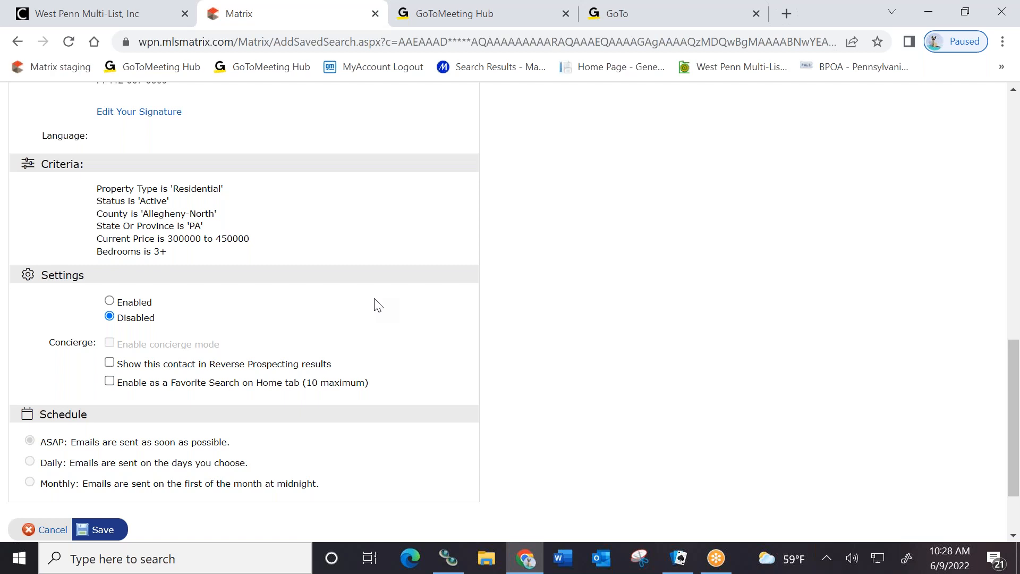
# Set the auto email back to Enabled, unlock the Contact field, and save it
pyautogui.click(110, 301)
pyautogui.scroll(-1, 20, 324)
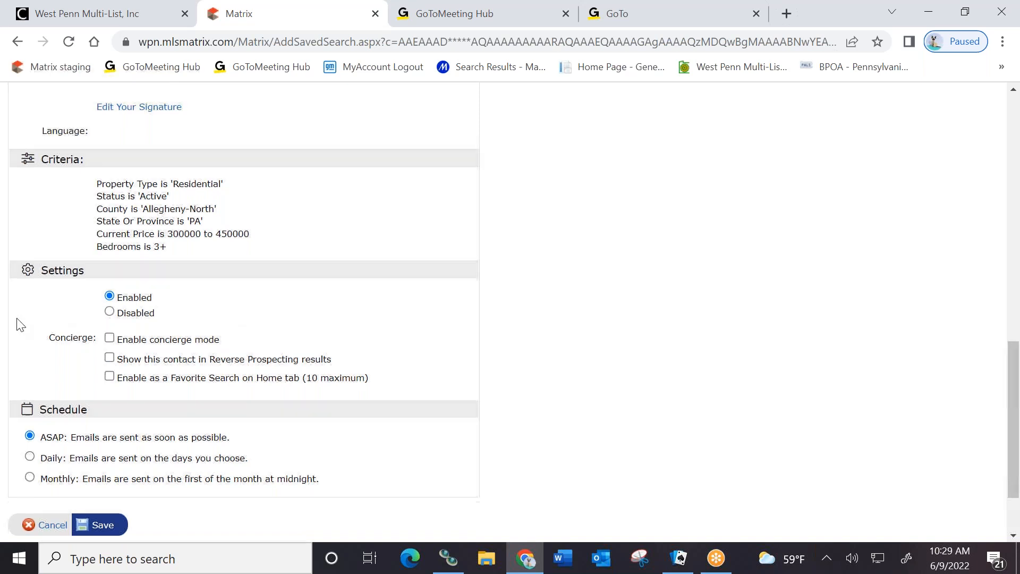
pyautogui.scroll(-2, 19, 324)
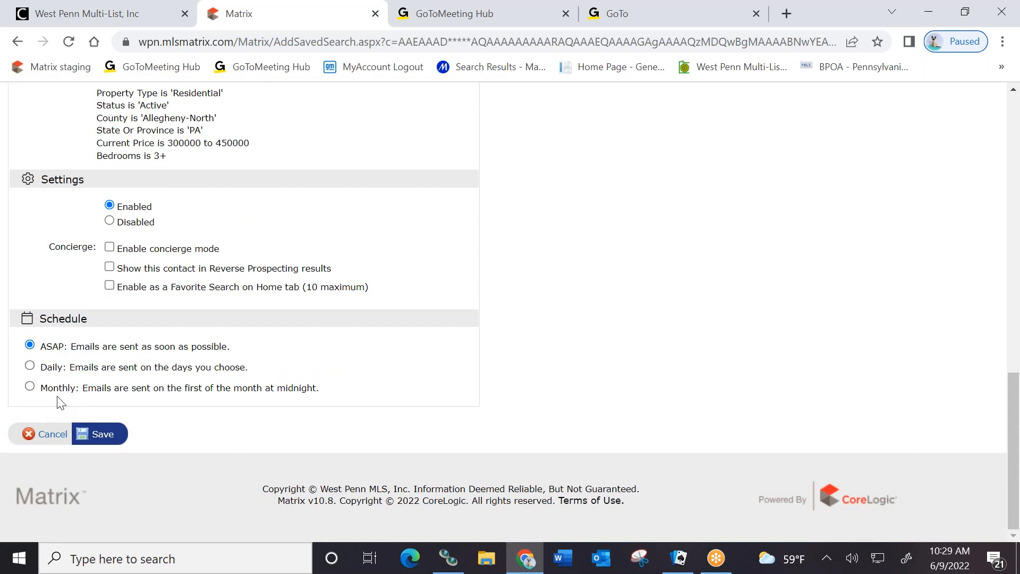
pyautogui.scroll(5, 471, 384)
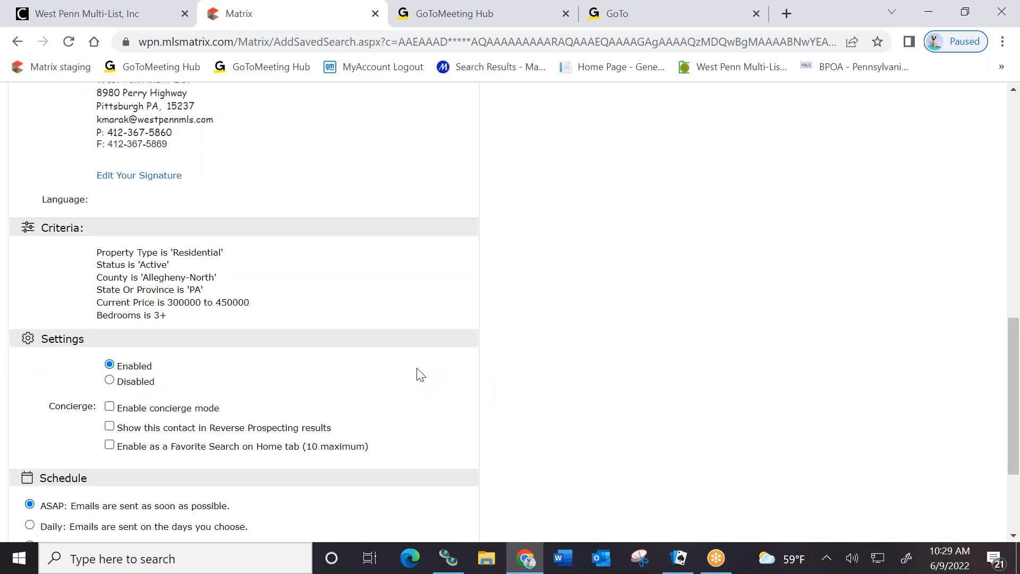
pyautogui.scroll(2, 392, 360)
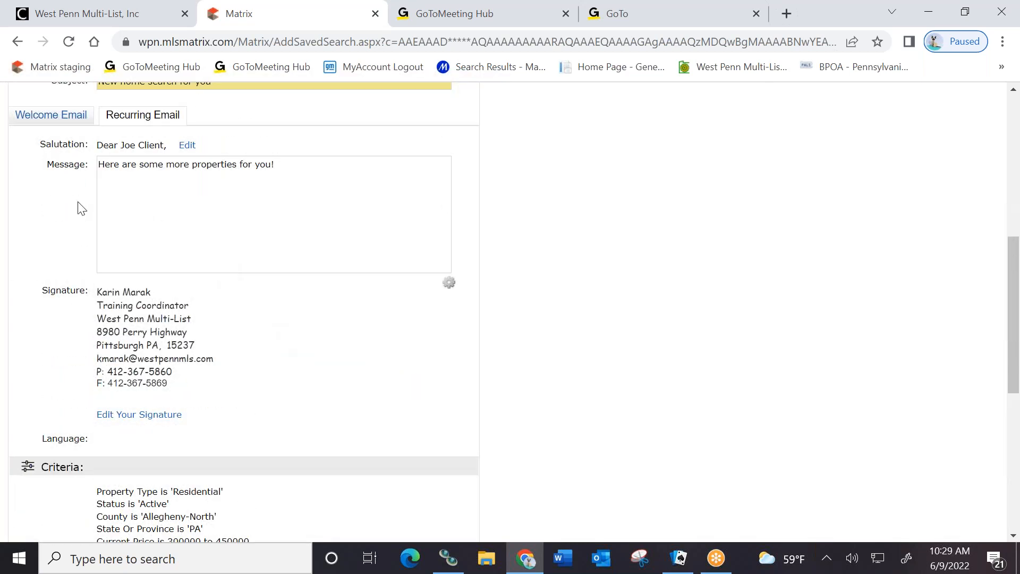
pyautogui.scroll(5, 313, 407)
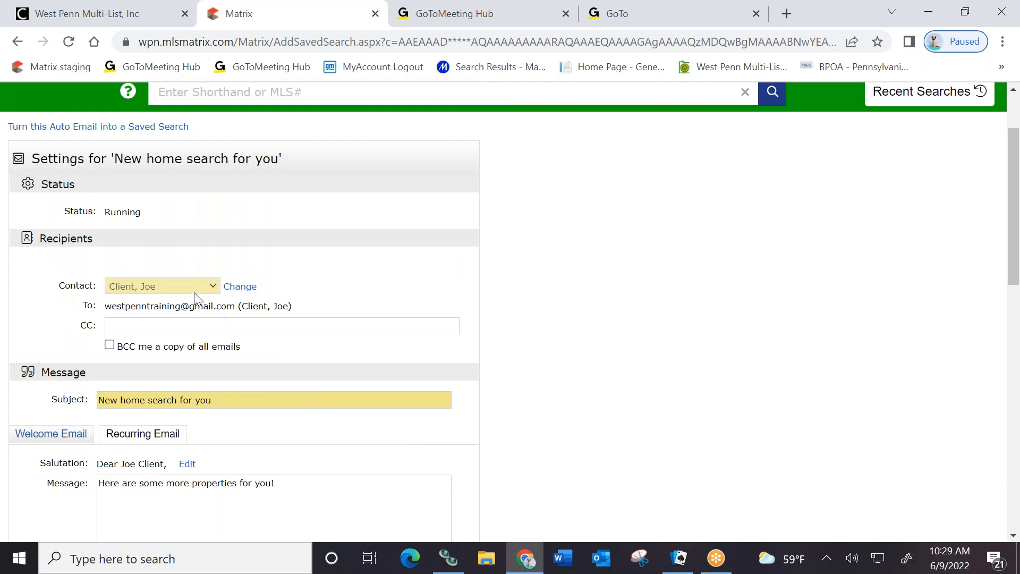
pyautogui.click(241, 287)
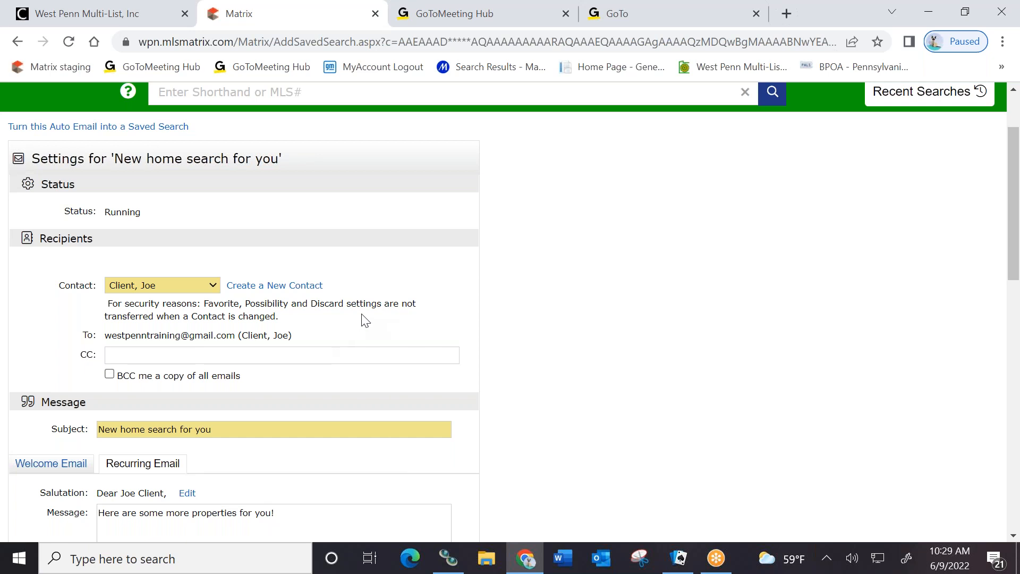
pyautogui.scroll(-12, 318, 297)
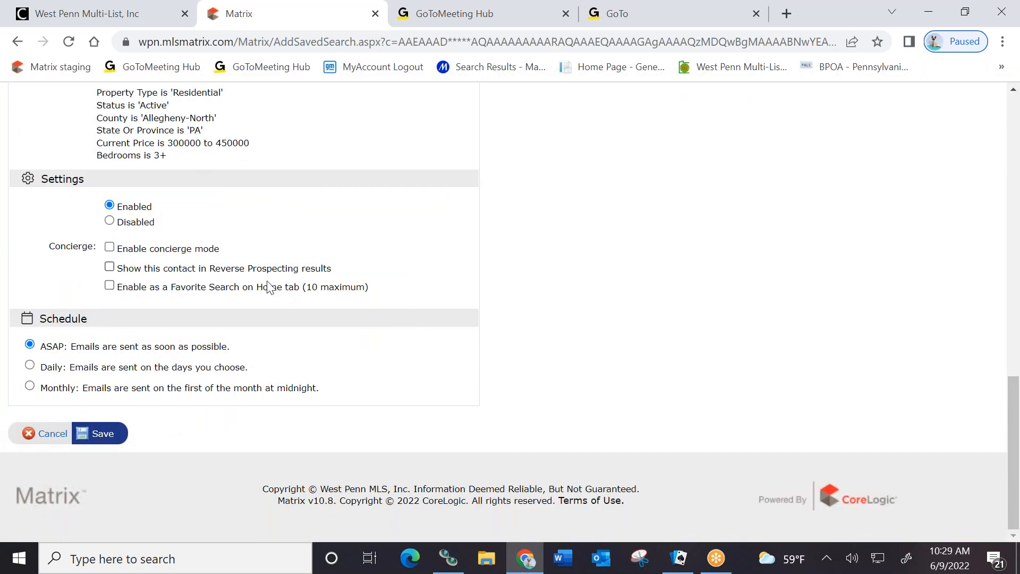
pyautogui.click(104, 436)
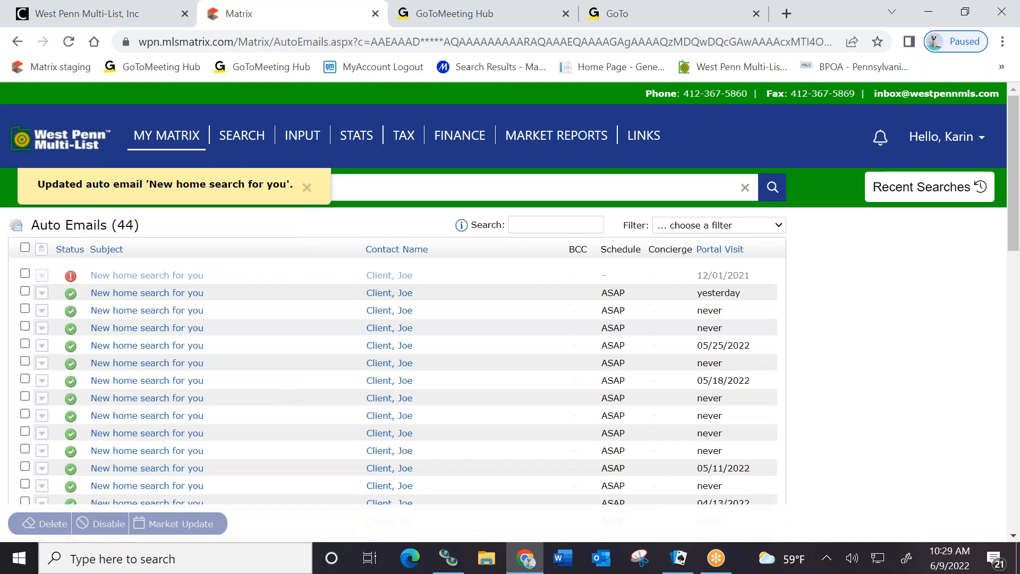
# Open the RES A C $600-1000 3-5 auto email's search criteria for editing
pyautogui.click(43, 311)
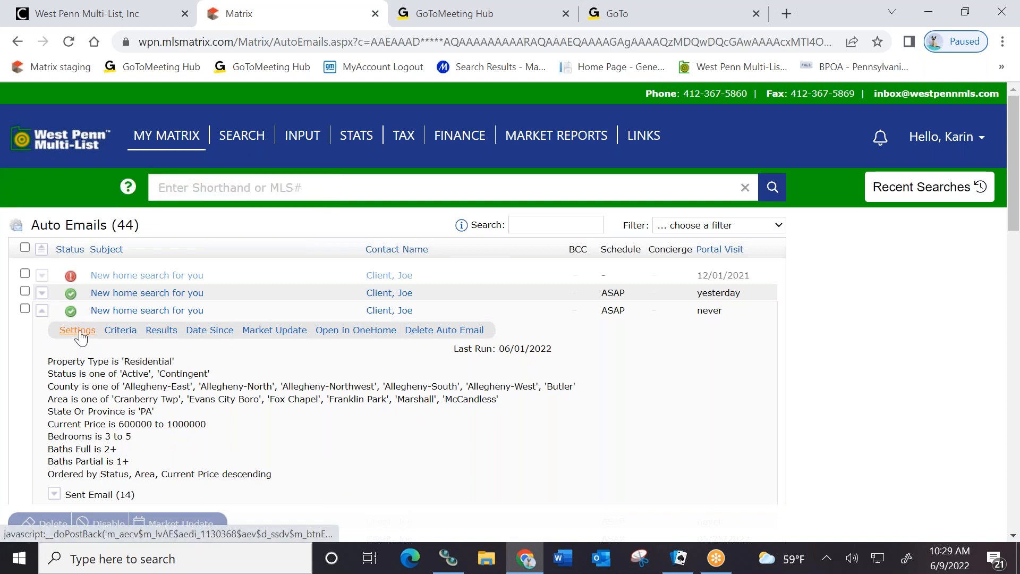
pyautogui.click(115, 334)
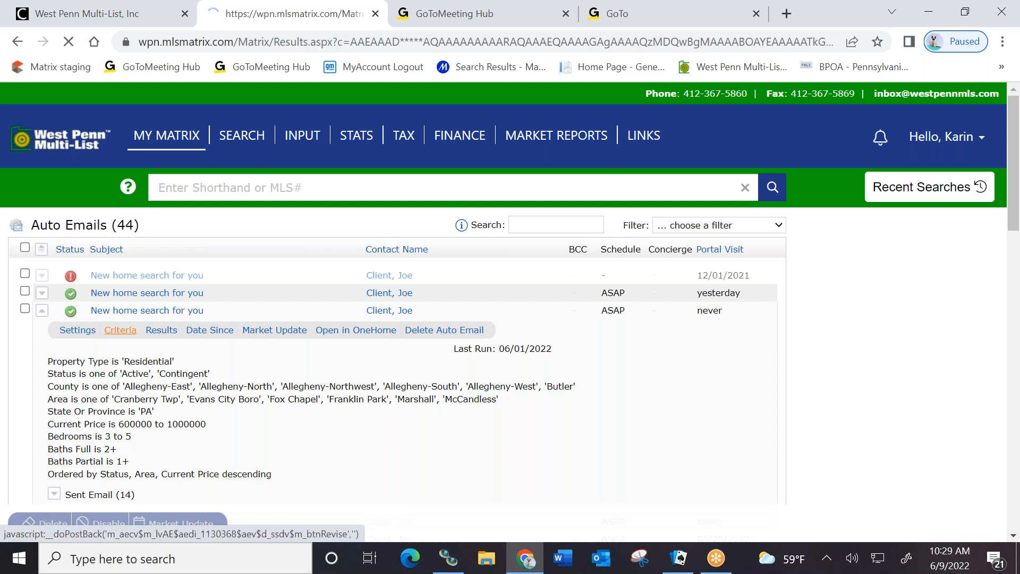
pyautogui.scroll(-4, 371, 405)
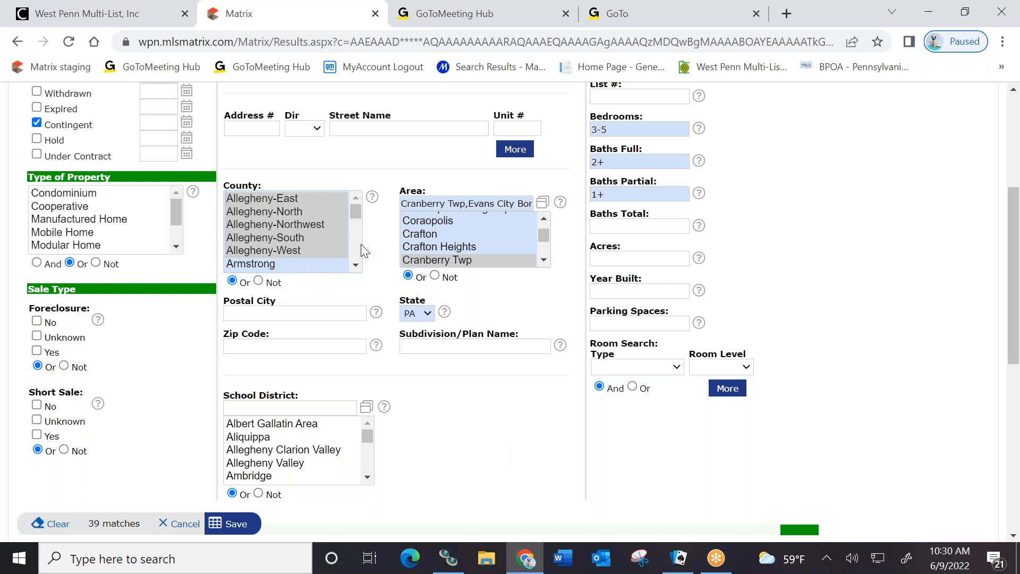
# Deselect then reselect Allegheny-West, -South and -Northwest, keeping all five Allegheny counties
pyautogui.keyDown('ctrl'); pyautogui.click(271, 250); pyautogui.keyUp('ctrl')
pyautogui.keyDown('ctrl'); pyautogui.click(277, 238); pyautogui.keyUp('ctrl')
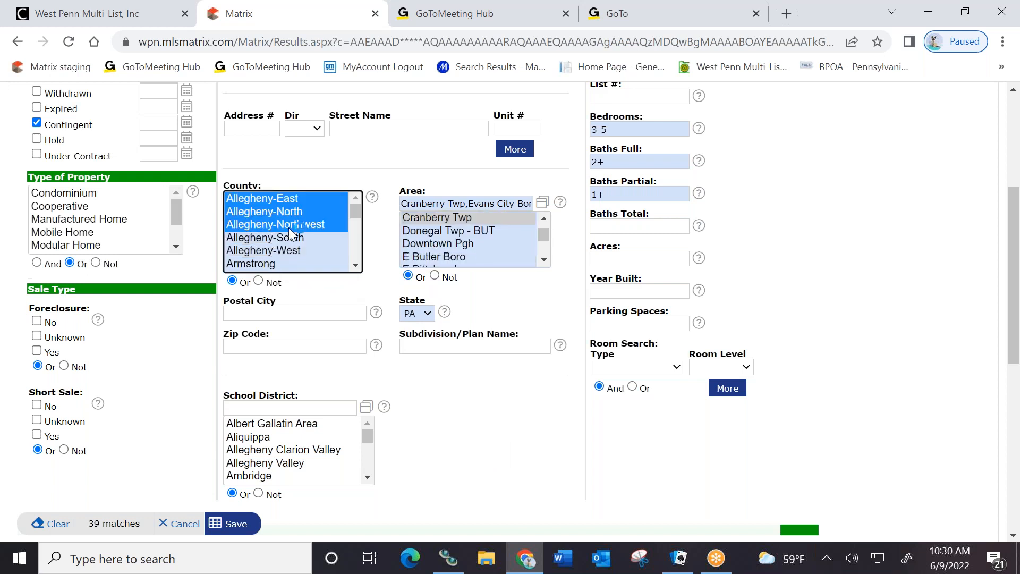
pyautogui.keyDown('ctrl'); pyautogui.click(289, 226); pyautogui.keyUp('ctrl')
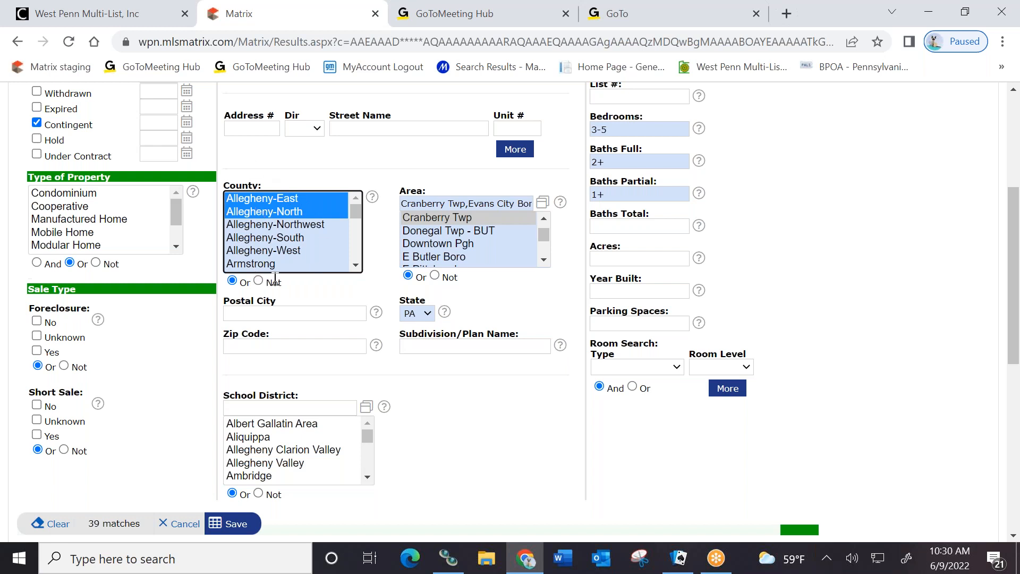
pyautogui.keyDown('ctrl'); pyautogui.click(284, 251); pyautogui.keyUp('ctrl')
pyautogui.keyDown('ctrl'); pyautogui.click(289, 238); pyautogui.keyUp('ctrl')
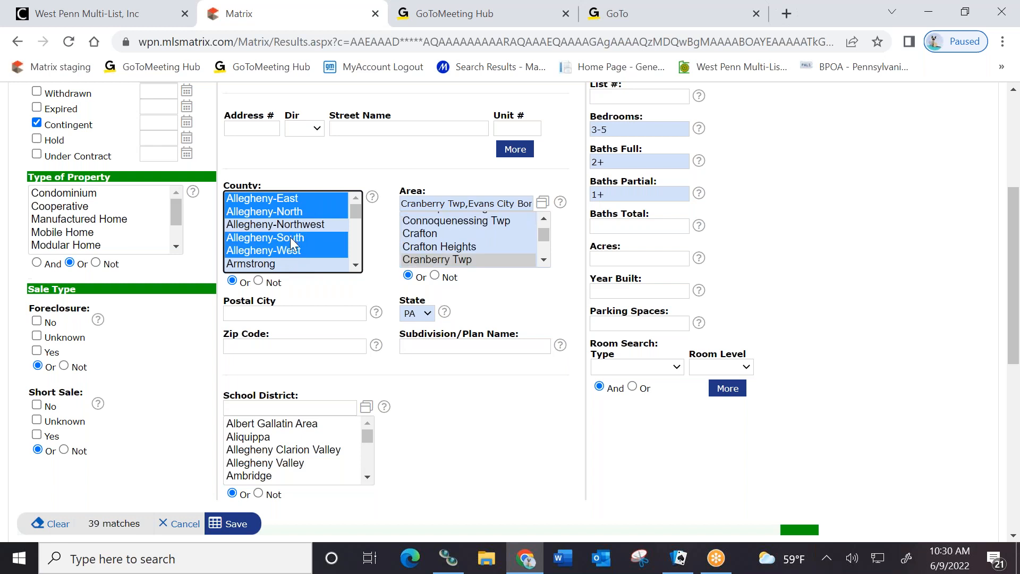
pyautogui.keyDown('ctrl'); pyautogui.click(294, 223); pyautogui.keyUp('ctrl')
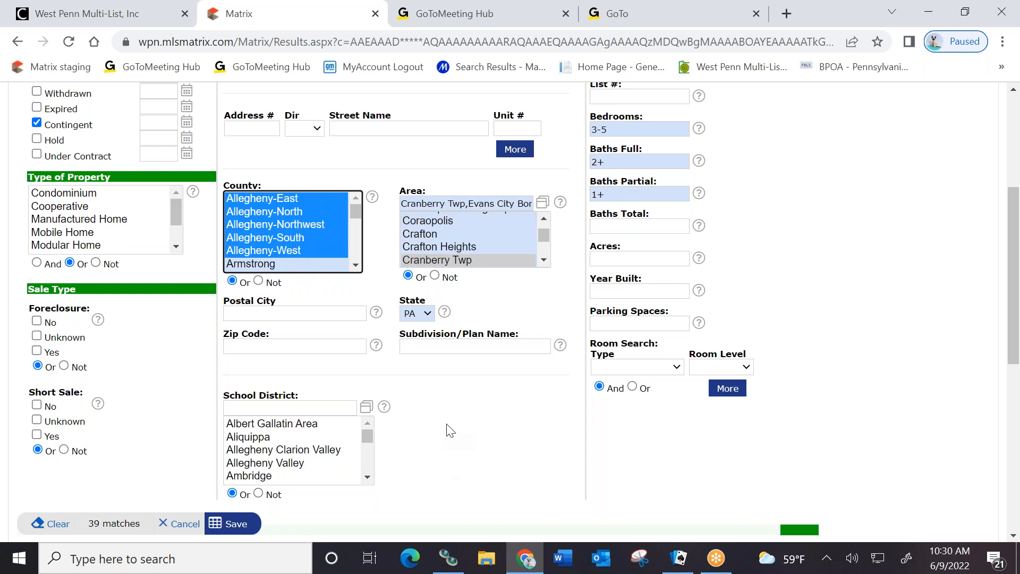
pyautogui.scroll(5, 903, 463)
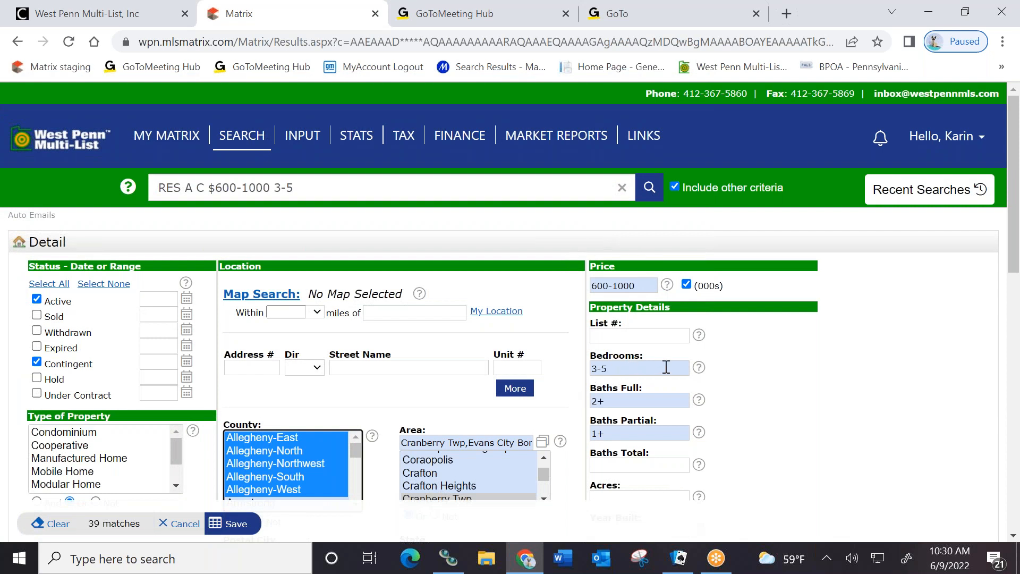
pyautogui.scroll(-5, 797, 420)
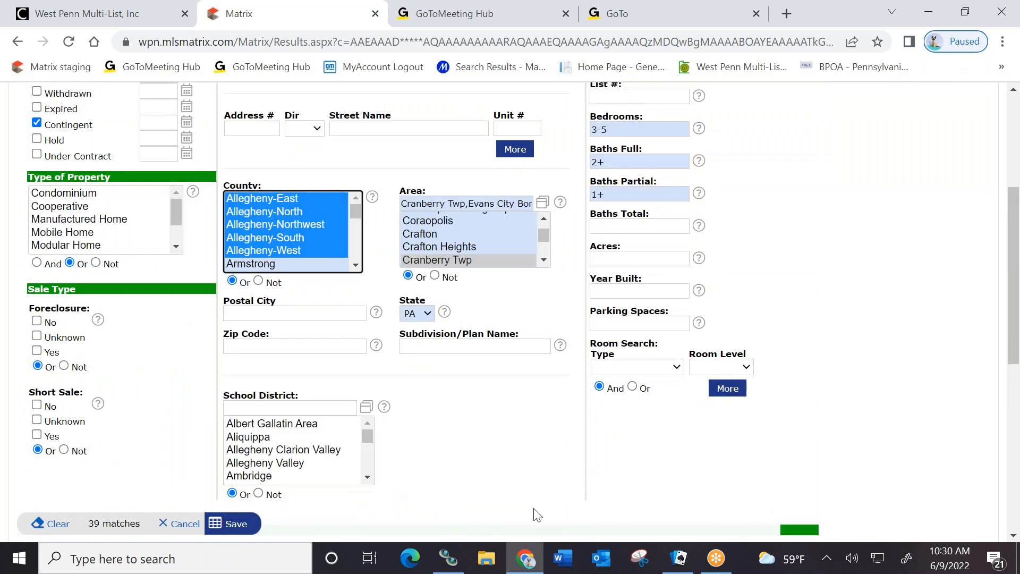
# Save the revised search criteria, then save the $600–1000K auto email's settings
pyautogui.click(232, 524)
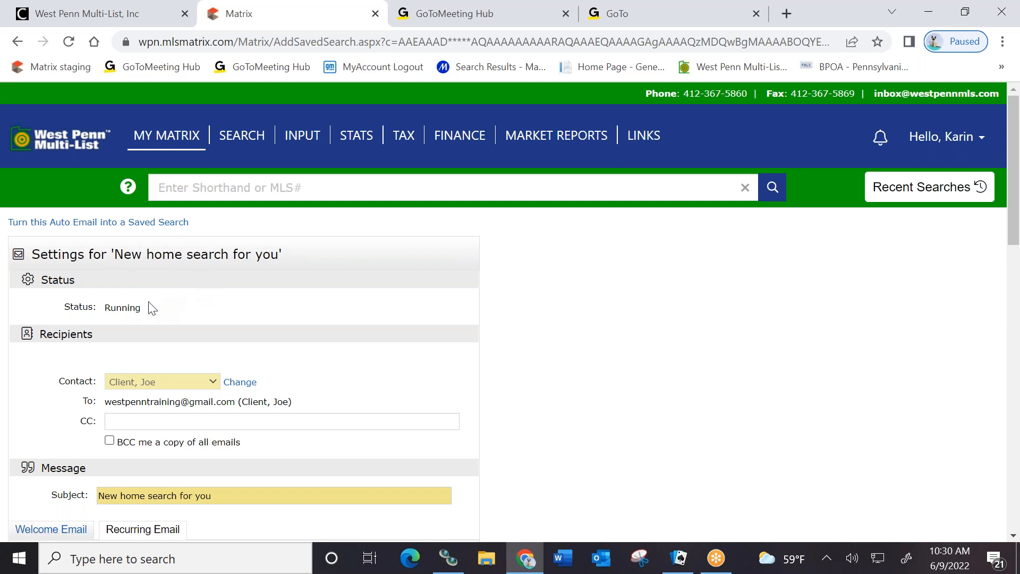
pyautogui.scroll(-4, 146, 306)
pyautogui.scroll(-13, 135, 306)
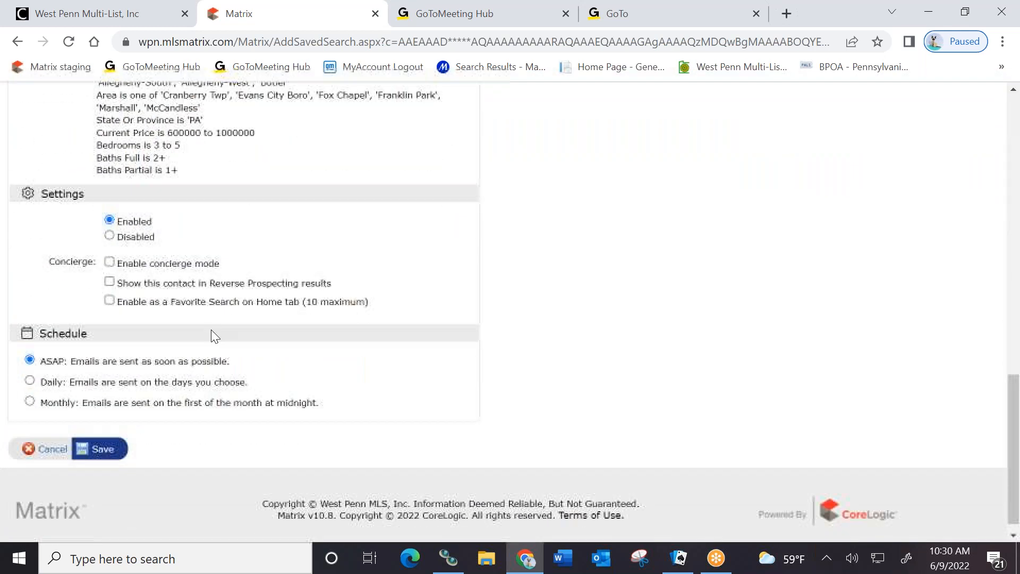
pyautogui.click(102, 431)
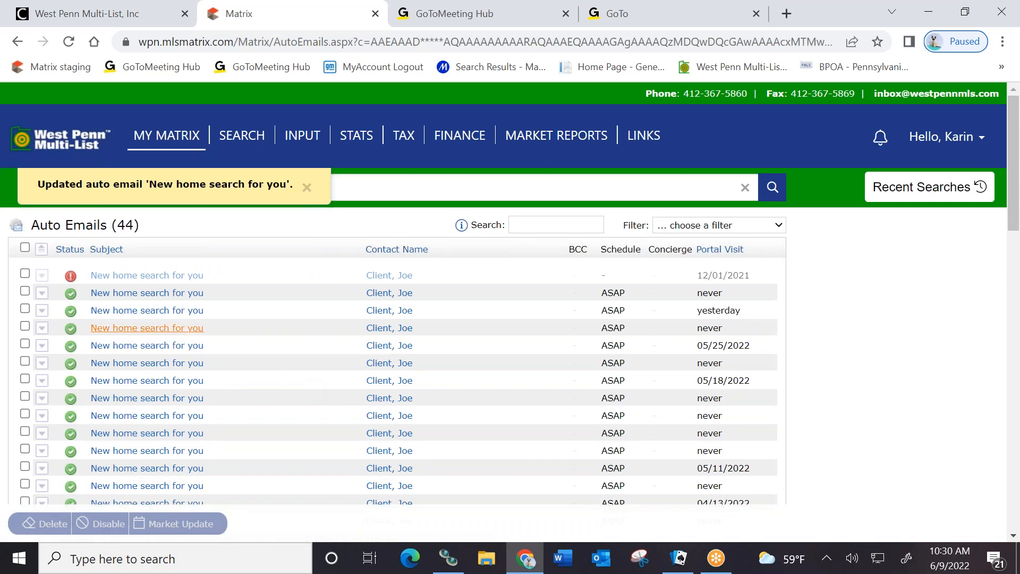
# Delete the fourth auto email (600000 or less), leaving 43, then return to the West Penn home dashboard
pyautogui.click(41, 328)
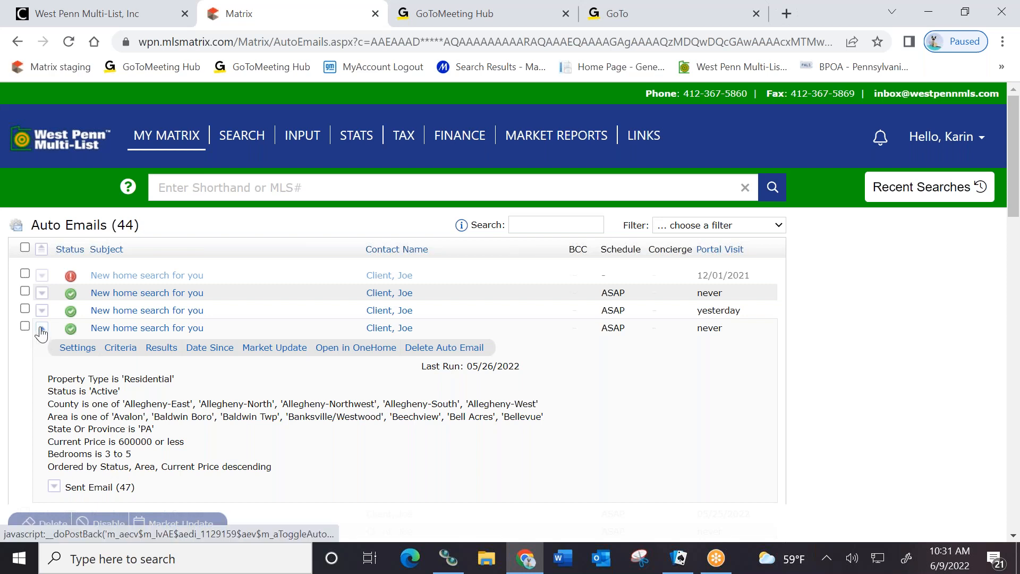
pyautogui.click(464, 348)
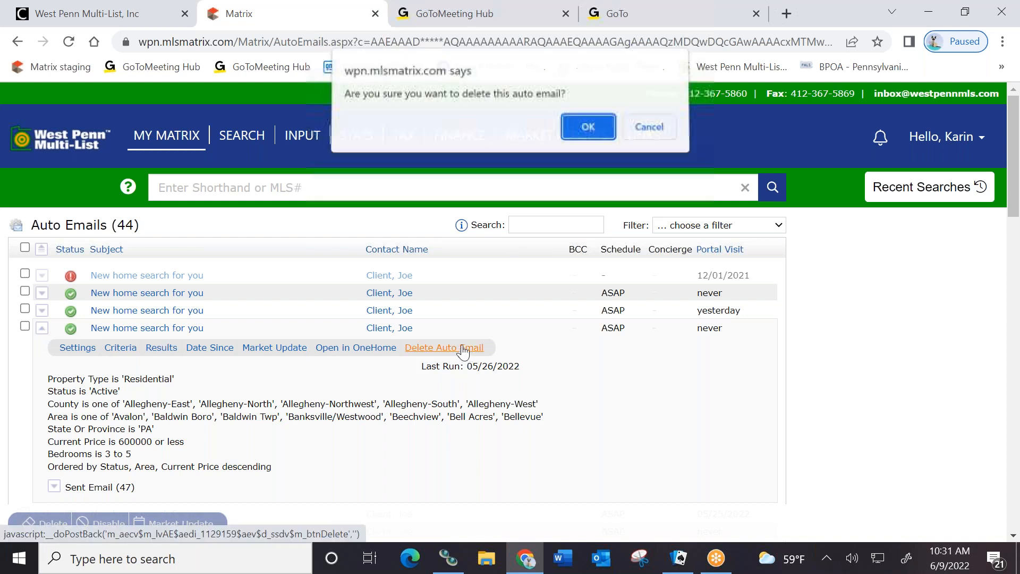
pyautogui.click(579, 132)
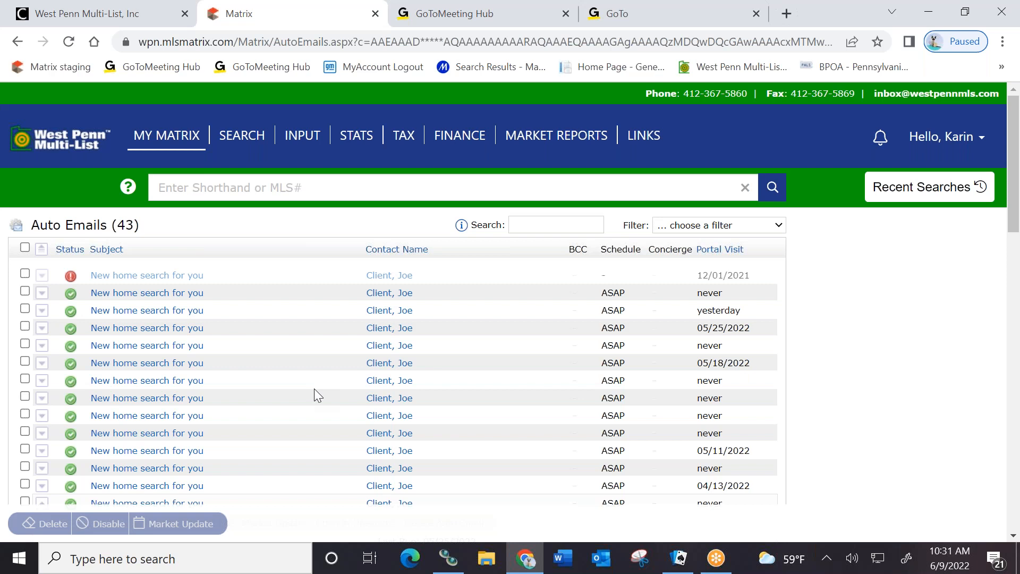
pyautogui.click(64, 152)
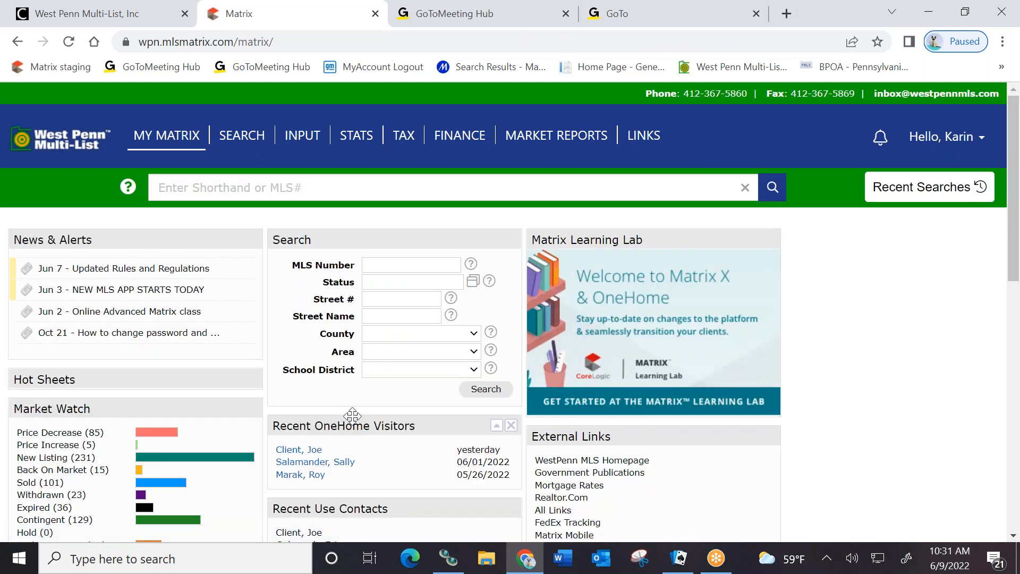
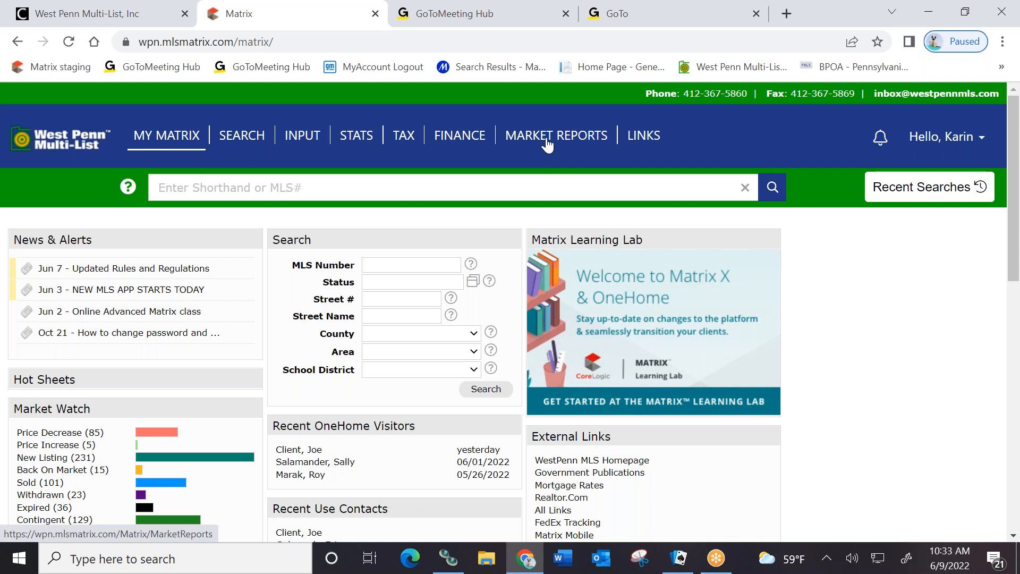
# From Market Reports, open the Ranking Report criteria page
pyautogui.click(547, 142)
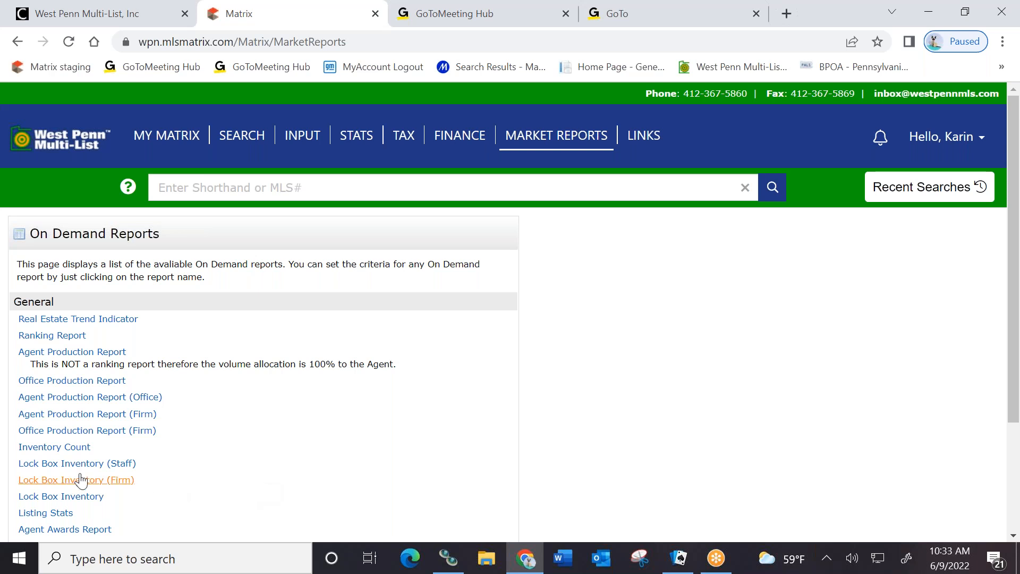
pyautogui.click(52, 335)
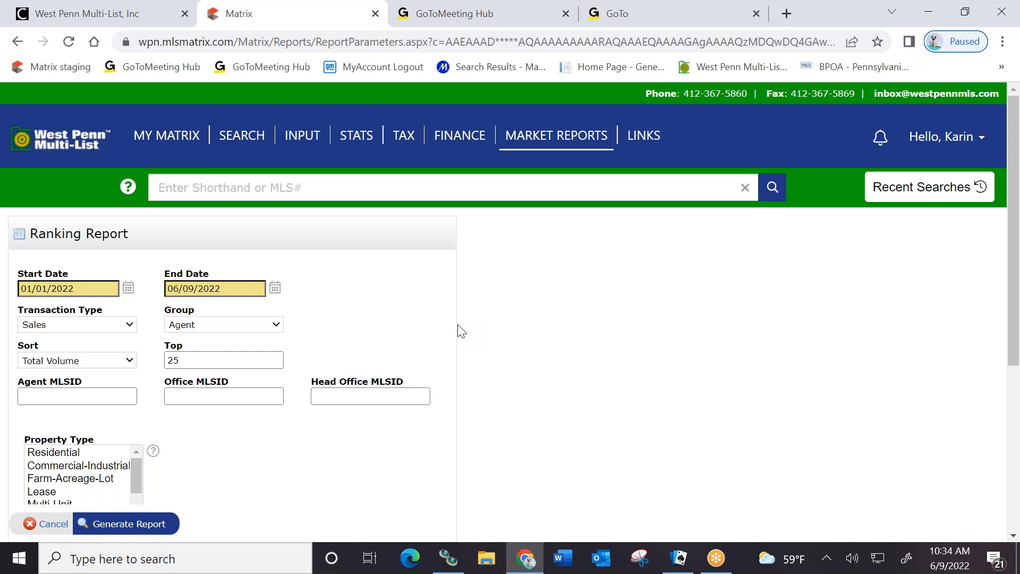
# Generate the Ranking Report of the top 25 agents by total sales volume for 01/01/2022–06/09/2022
pyautogui.scroll(-1, 457, 330)
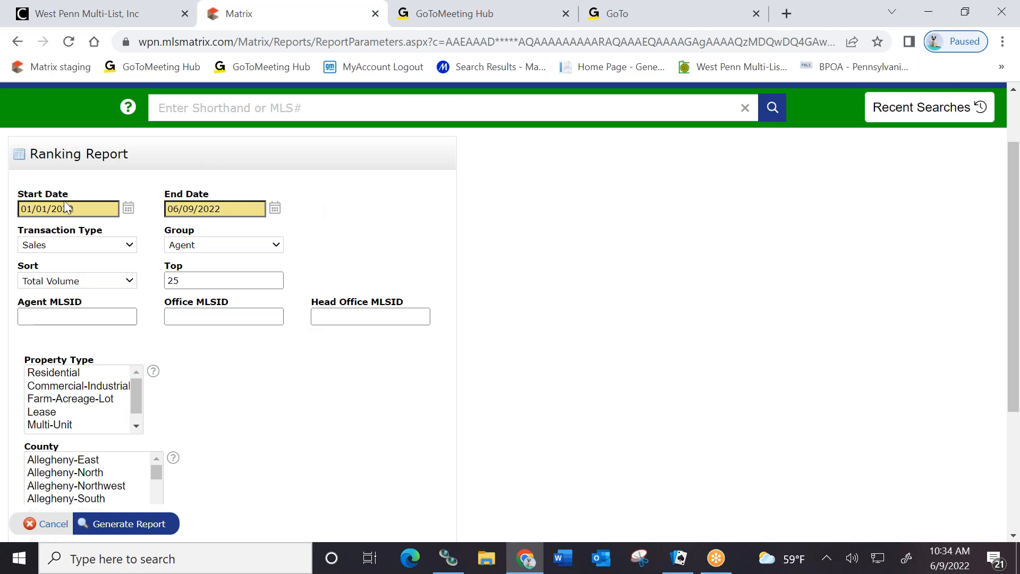
pyautogui.scroll(-3, 285, 409)
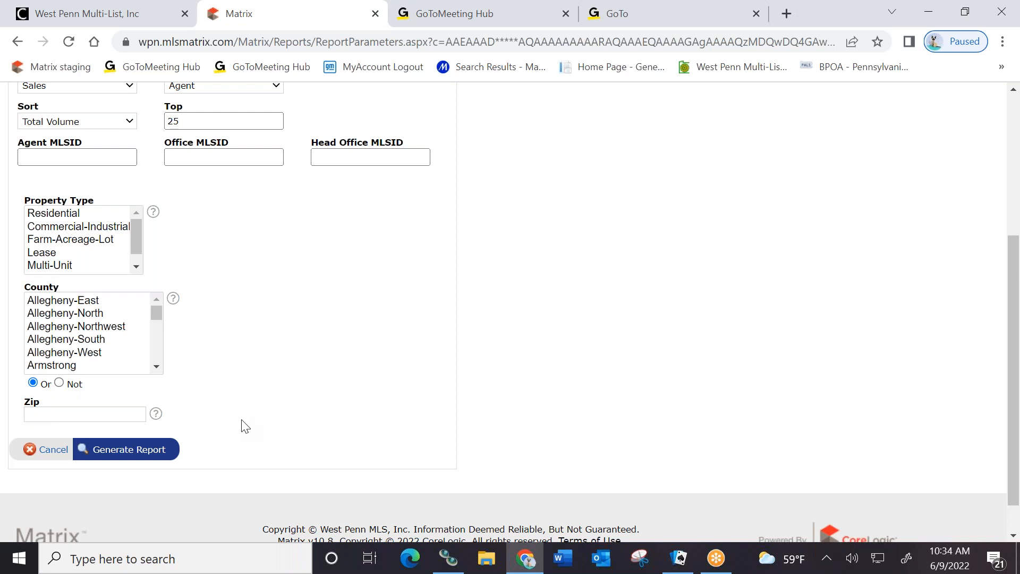
pyautogui.click(113, 451)
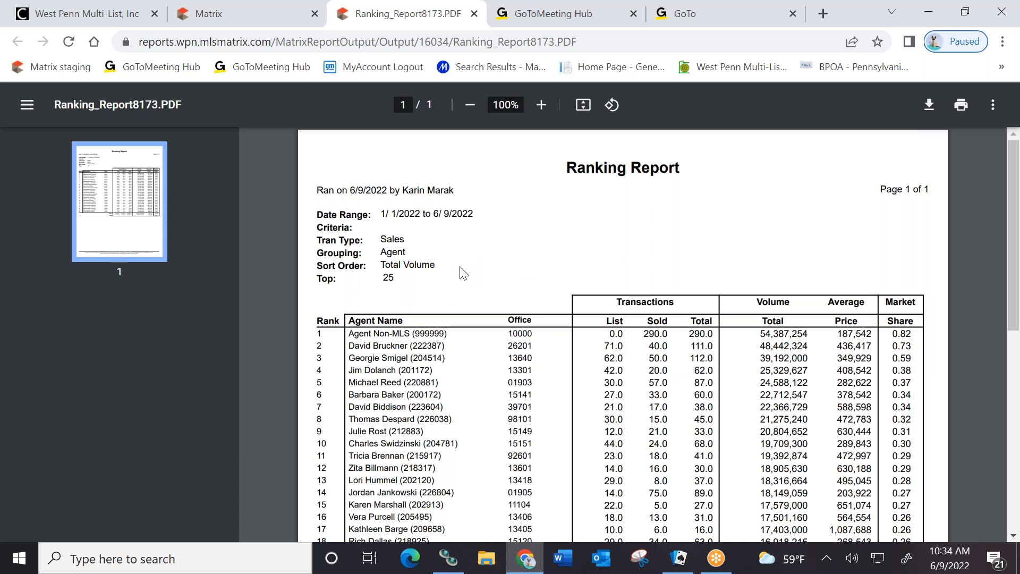
# Review the one-page Ranking Report PDF (26,692 transactions, 6,624,938,146 volume), then close it
pyautogui.scroll(-5, 355, 260)
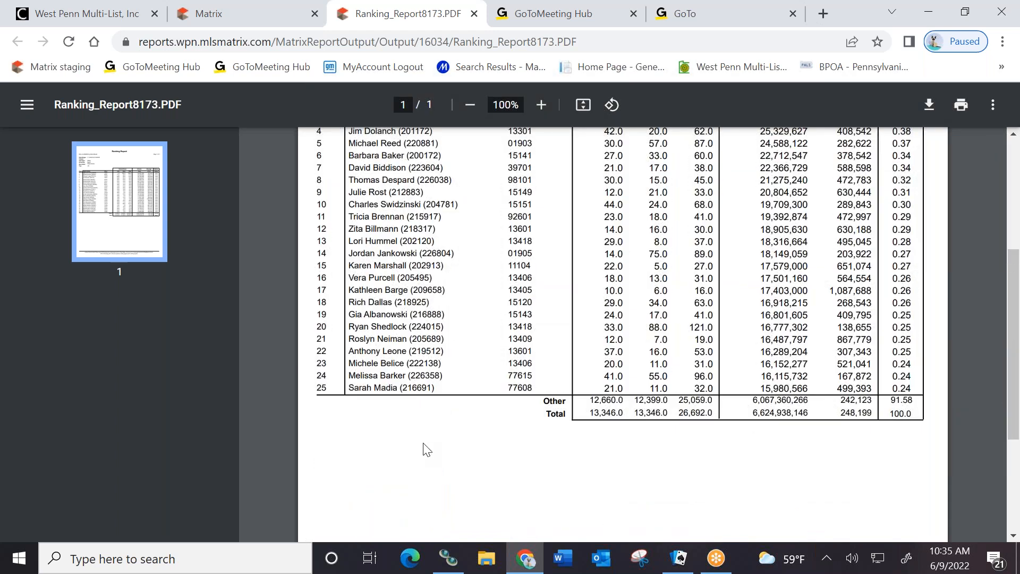
pyautogui.scroll(3, 426, 450)
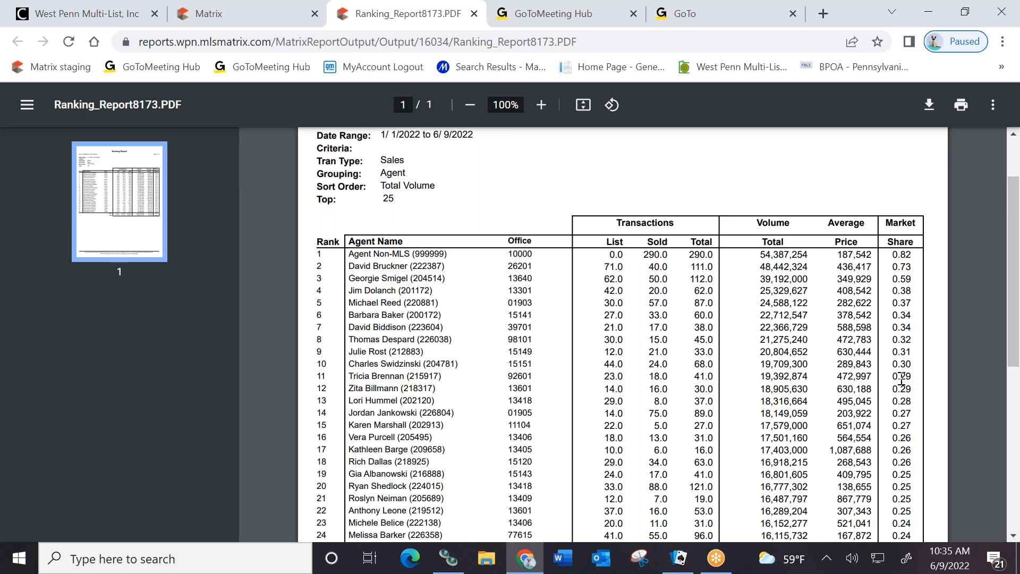
pyautogui.scroll(3, 447, 191)
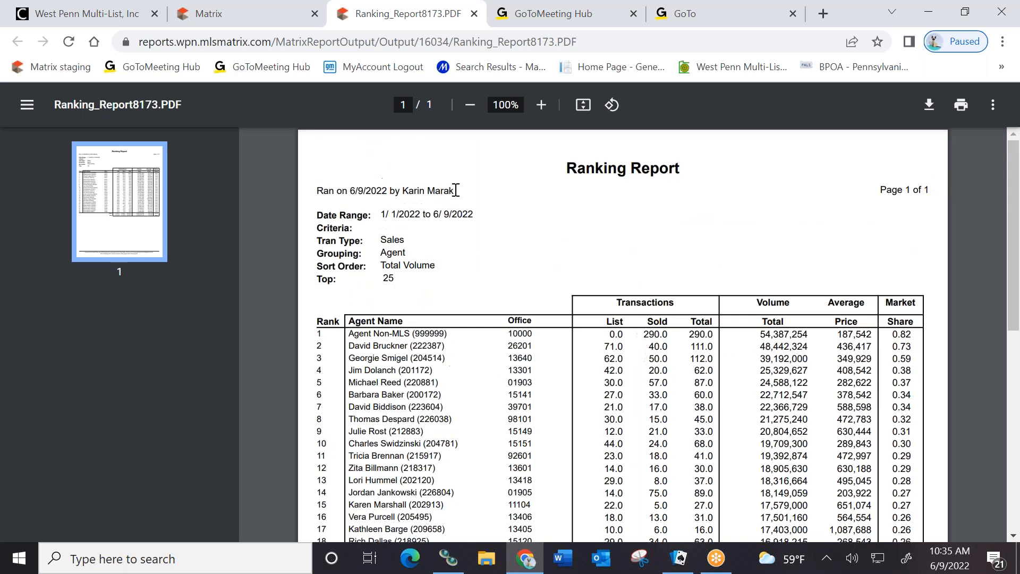
pyautogui.click(475, 14)
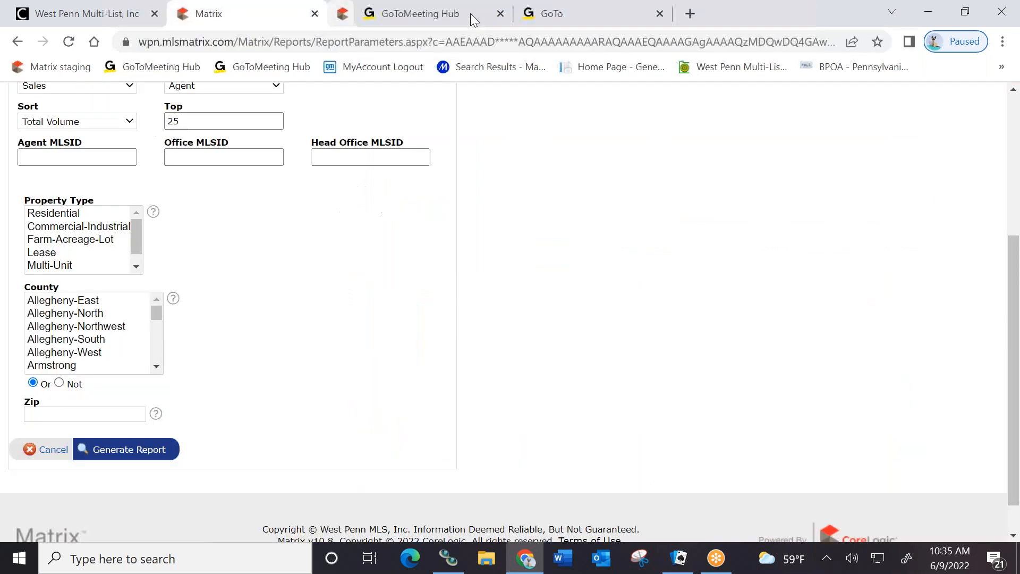
# Cancel the ranking form and generate the Agent Production Report PDF for 01/01/2022–06/09/2022
pyautogui.click(53, 452)
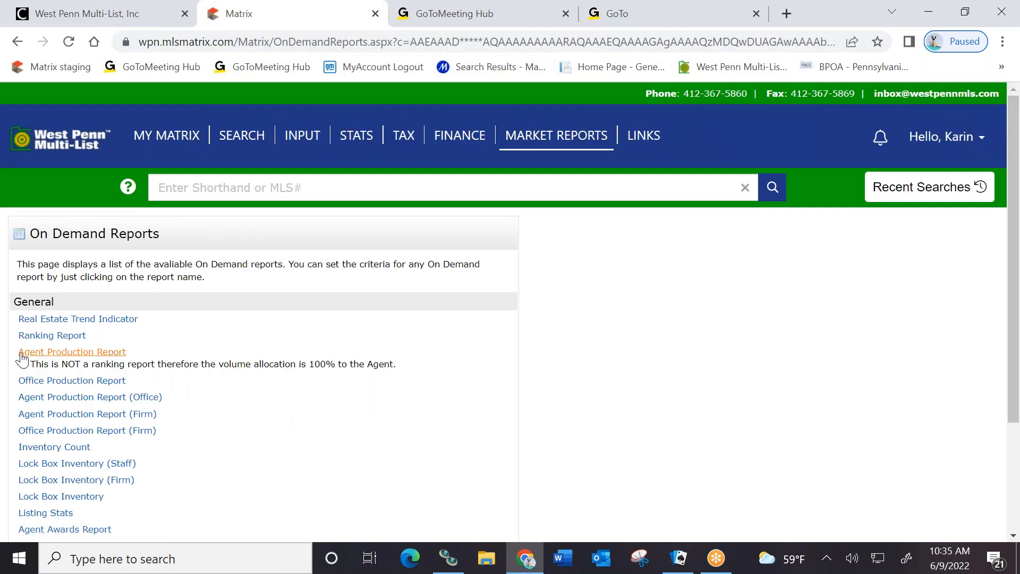
pyautogui.click(51, 354)
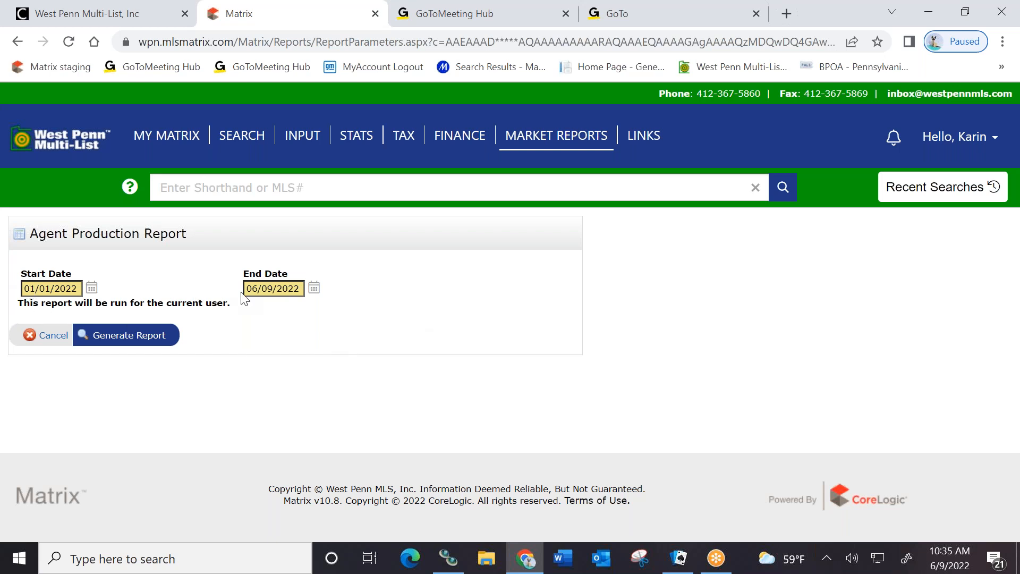
pyautogui.click(143, 335)
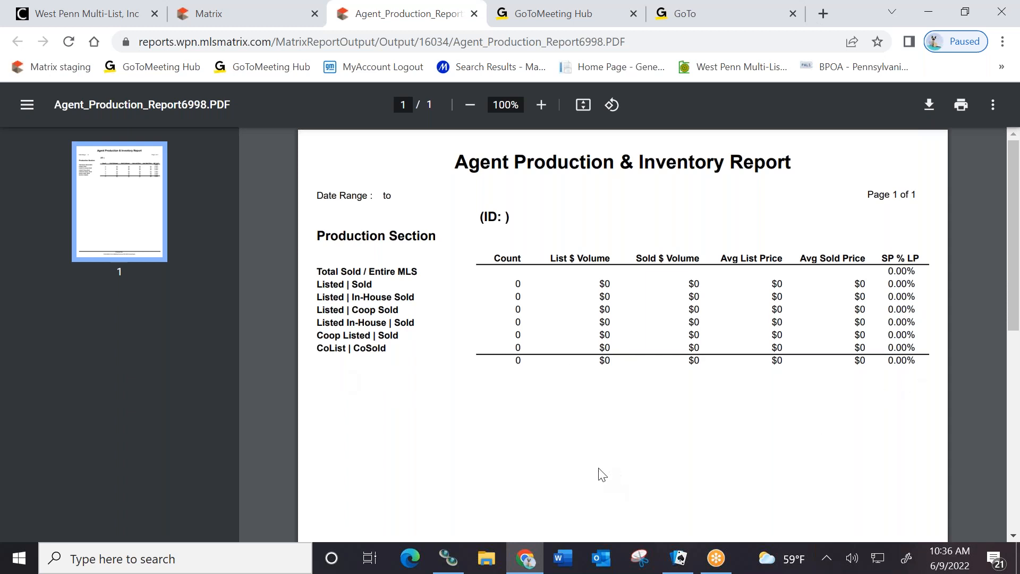
# Close the agent production PDF, cancel the report form and return to the My Matrix dashboard
pyautogui.click(474, 13)
pyautogui.click(42, 340)
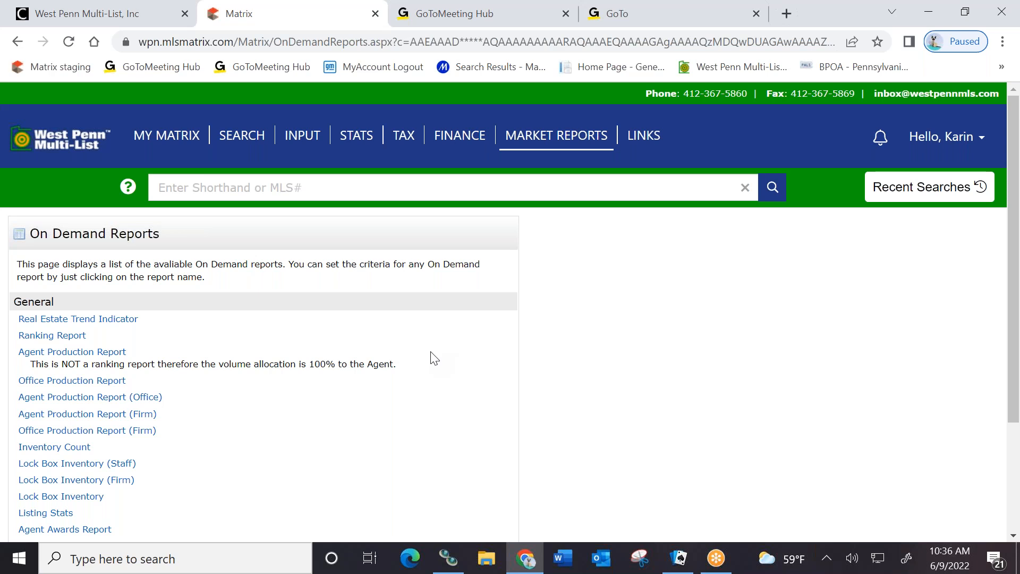
pyautogui.click(67, 141)
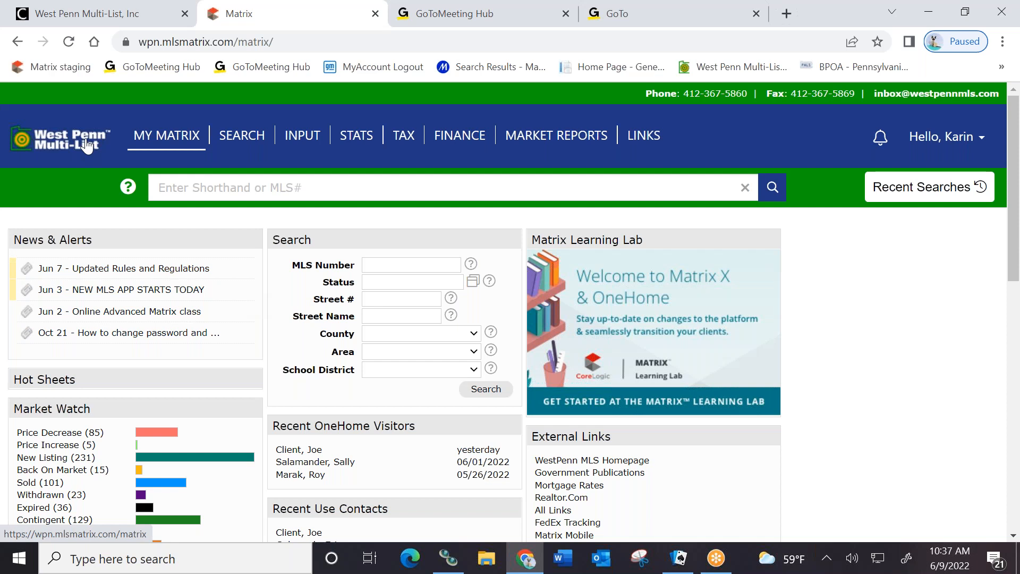
# Start a Residential search including Sold, Expired and Under Contract statuses alongside Active (21483 matches)
pyautogui.moveTo(238, 142)
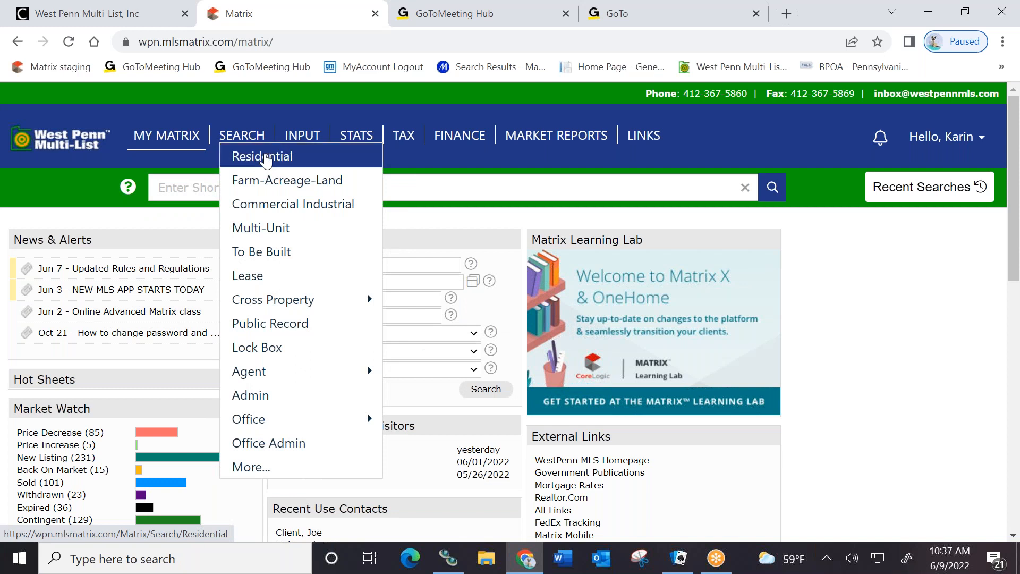
pyautogui.click(267, 159)
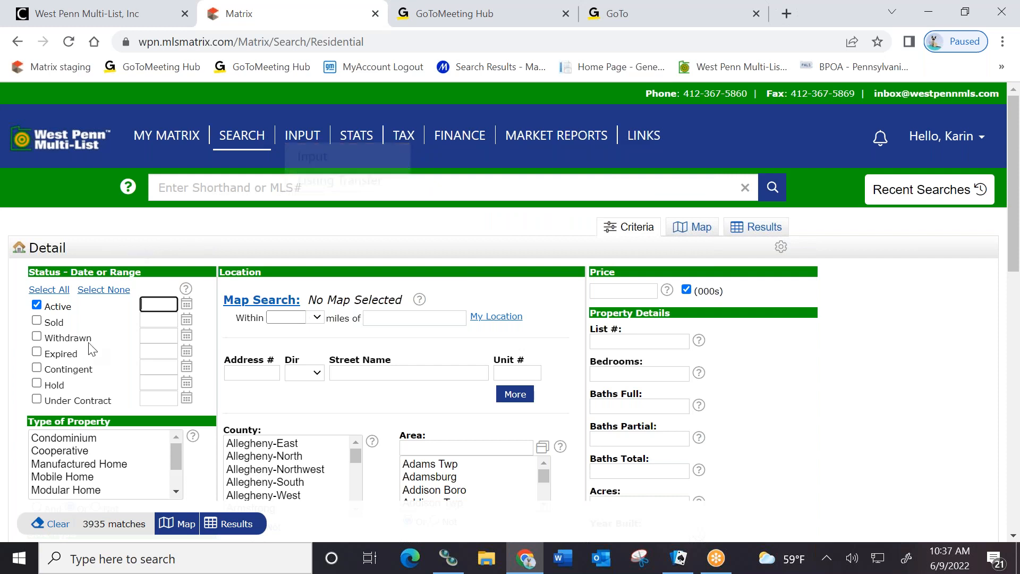
pyautogui.click(36, 321)
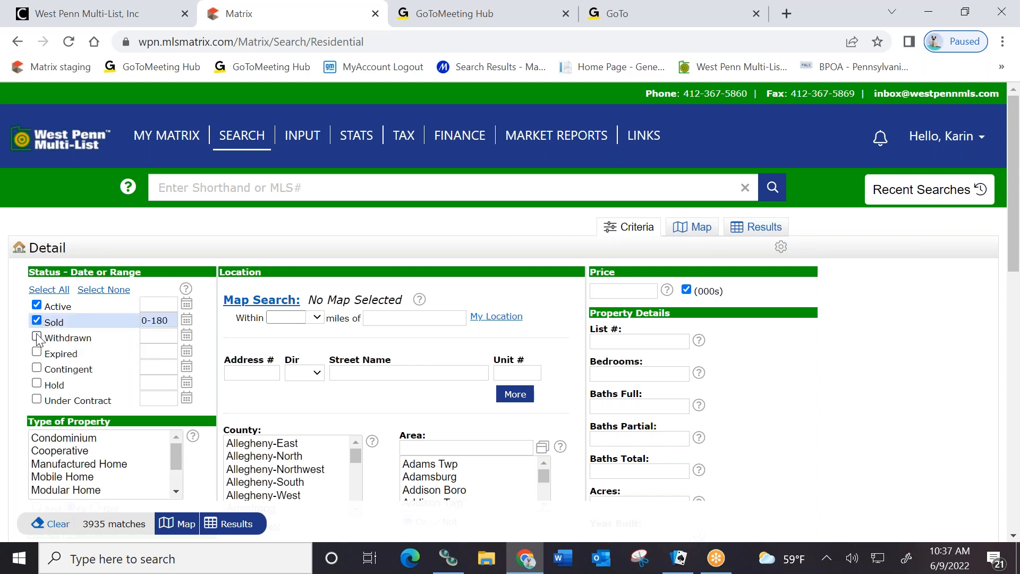
pyautogui.click(36, 352)
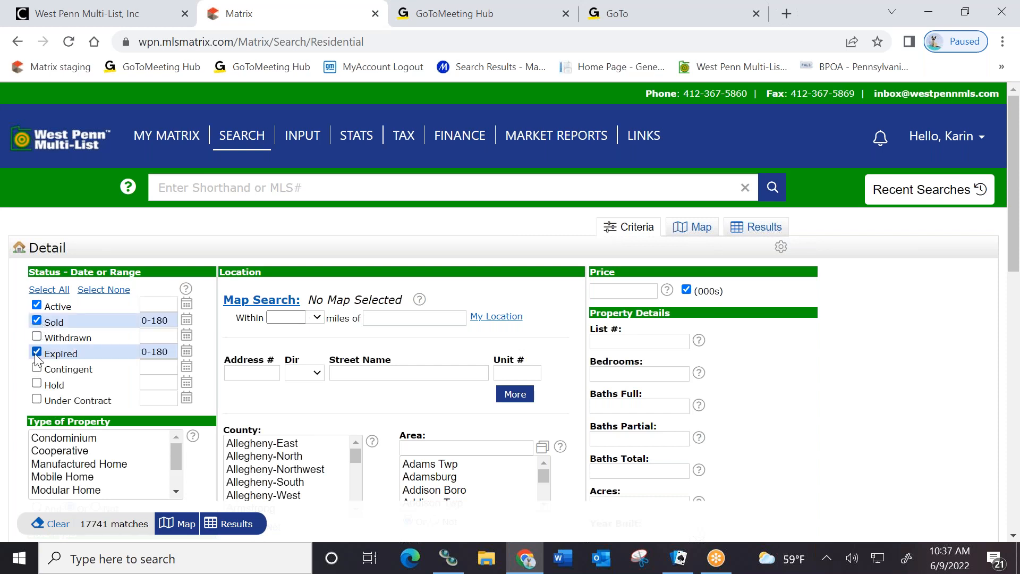
pyautogui.click(36, 399)
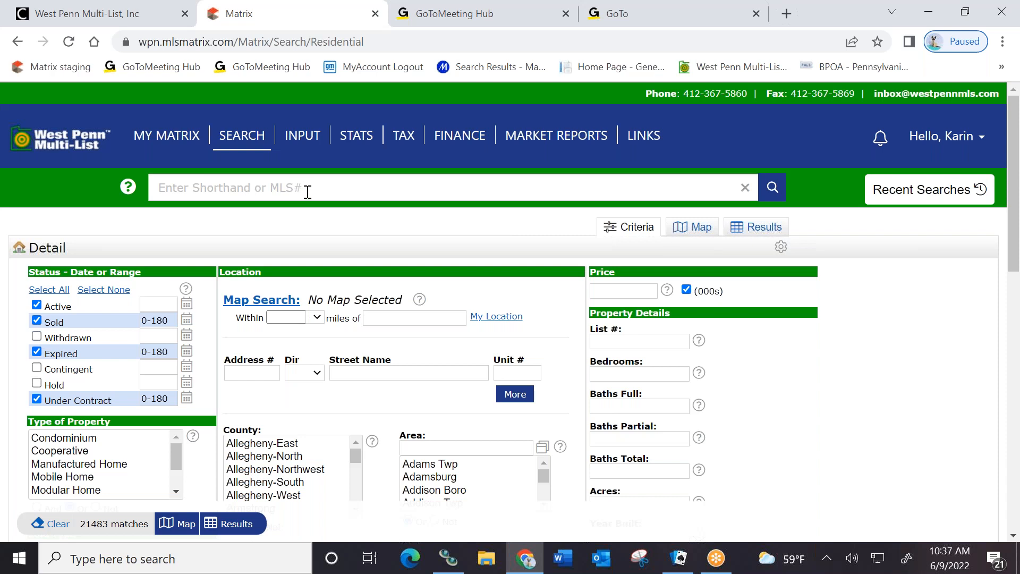
pyautogui.scroll(-3, 430, 371)
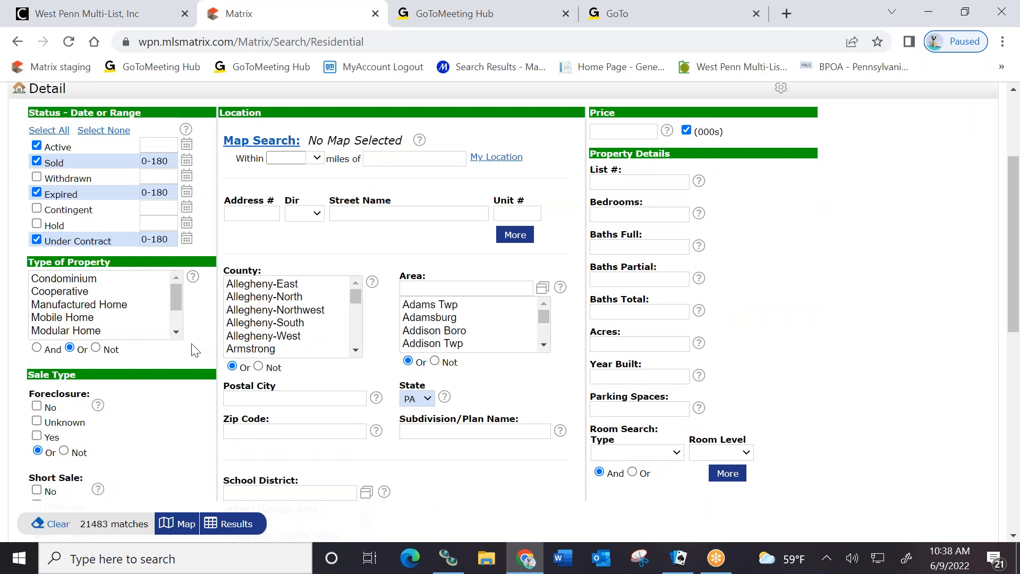
# Restrict the Residential search to Townhouse properties in Allegheny-North county
pyautogui.click(176, 333)
pyautogui.click(176, 333)
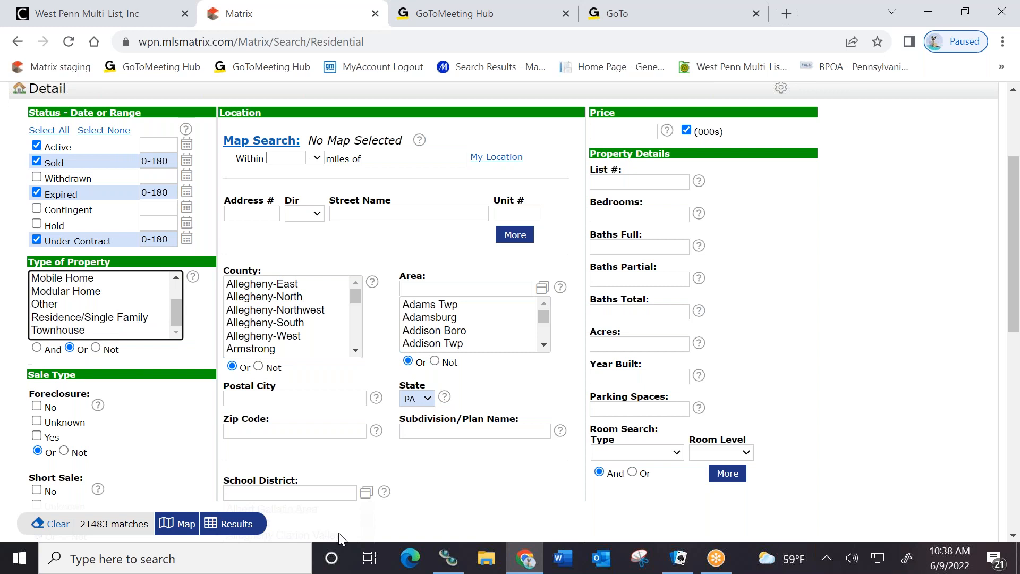
pyautogui.click(44, 330)
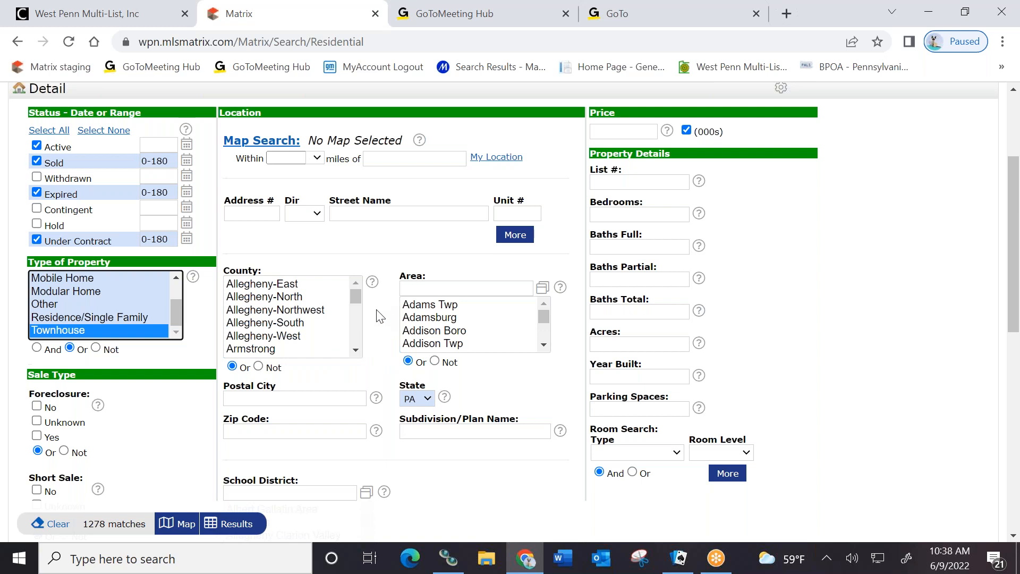
pyautogui.click(280, 297)
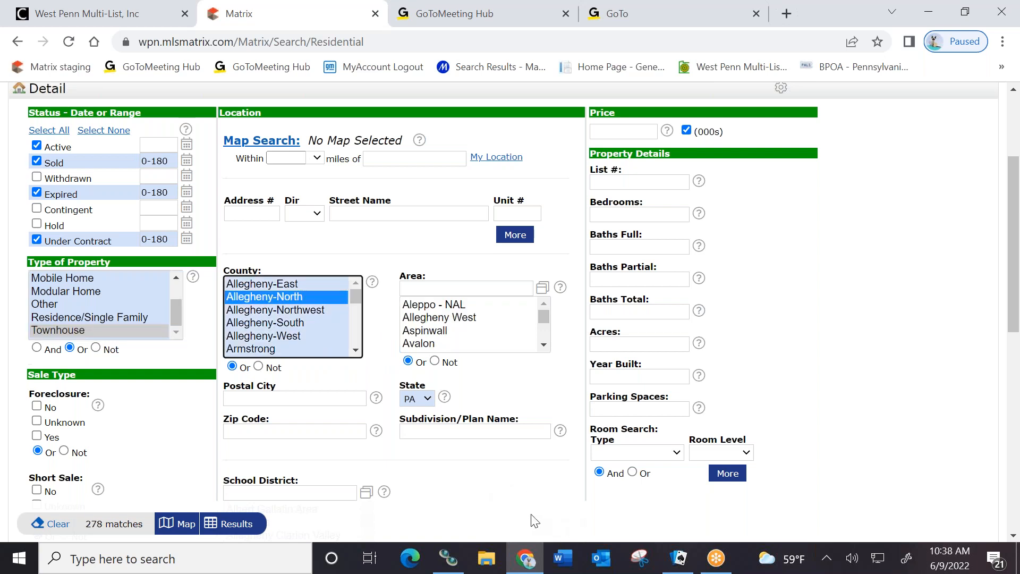
# Add Bradford Woods and Franklin Park to the Area filter
pyautogui.click(543, 346)
pyautogui.click(543, 346)
pyautogui.click(544, 346)
pyautogui.click(543, 346)
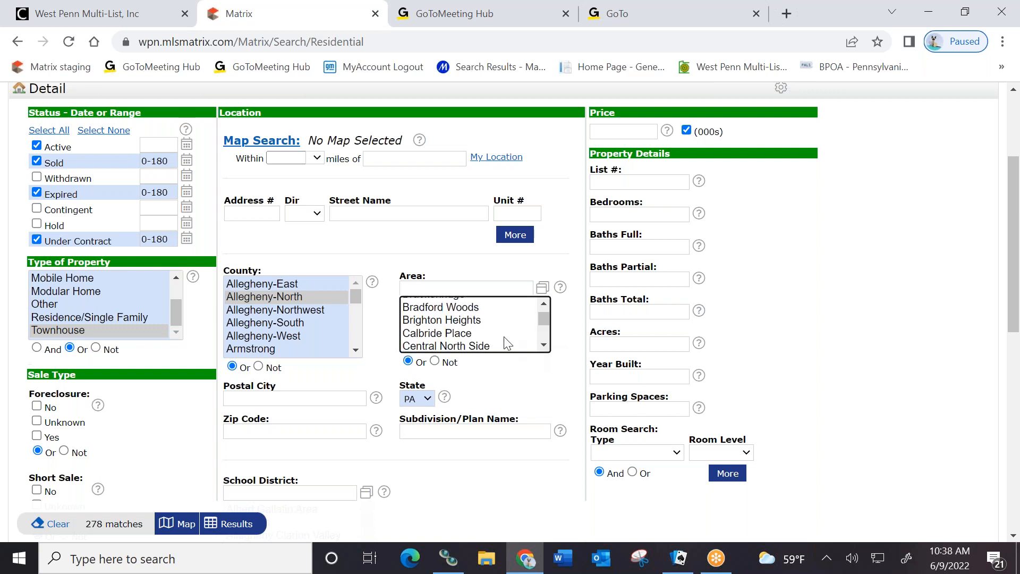
pyautogui.click(472, 309)
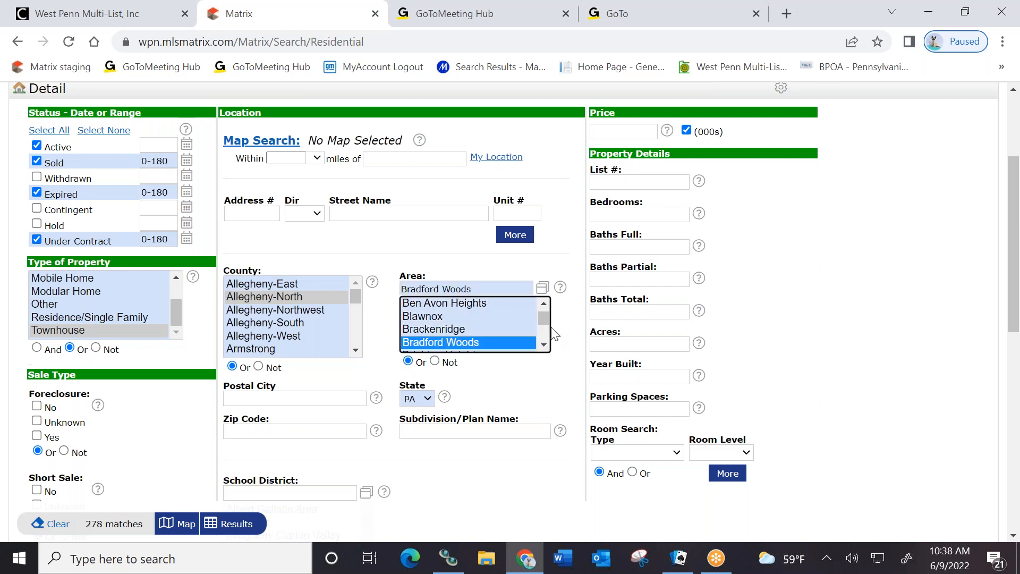
pyautogui.scroll(-3, 544, 348)
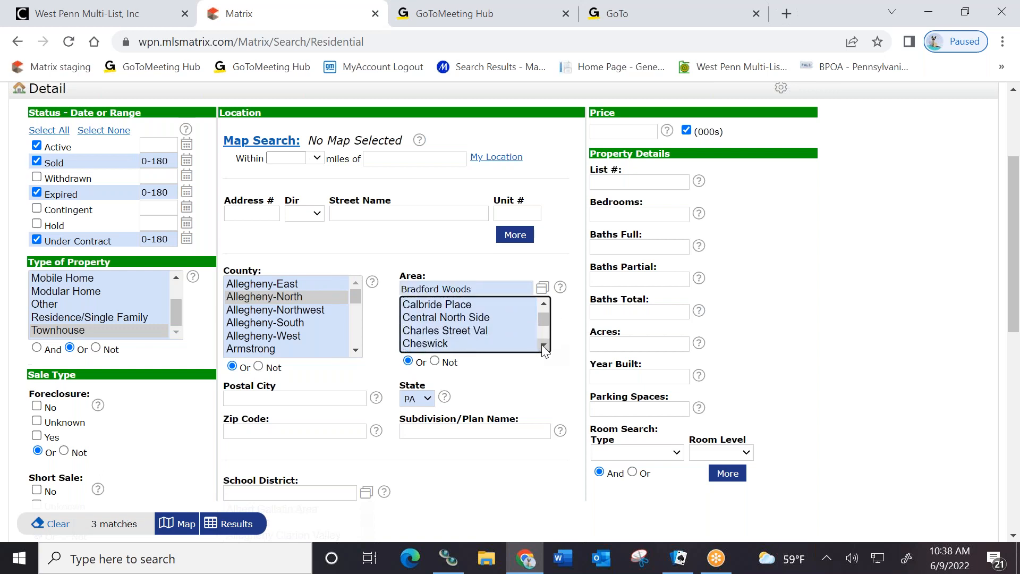
pyautogui.click(543, 346)
pyautogui.click(544, 347)
pyautogui.click(543, 347)
pyautogui.click(544, 346)
pyautogui.click(544, 346)
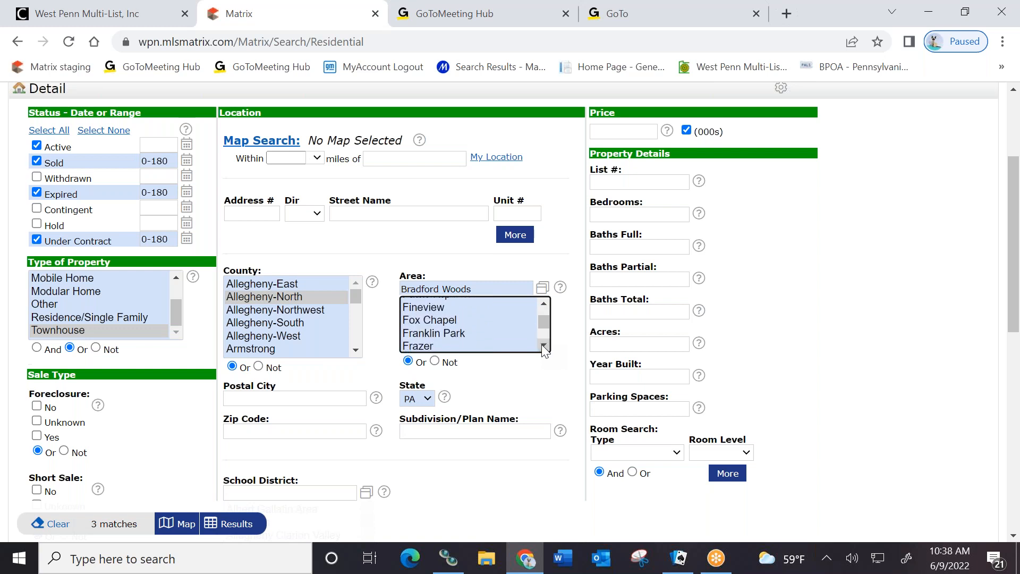
pyautogui.click(454, 333)
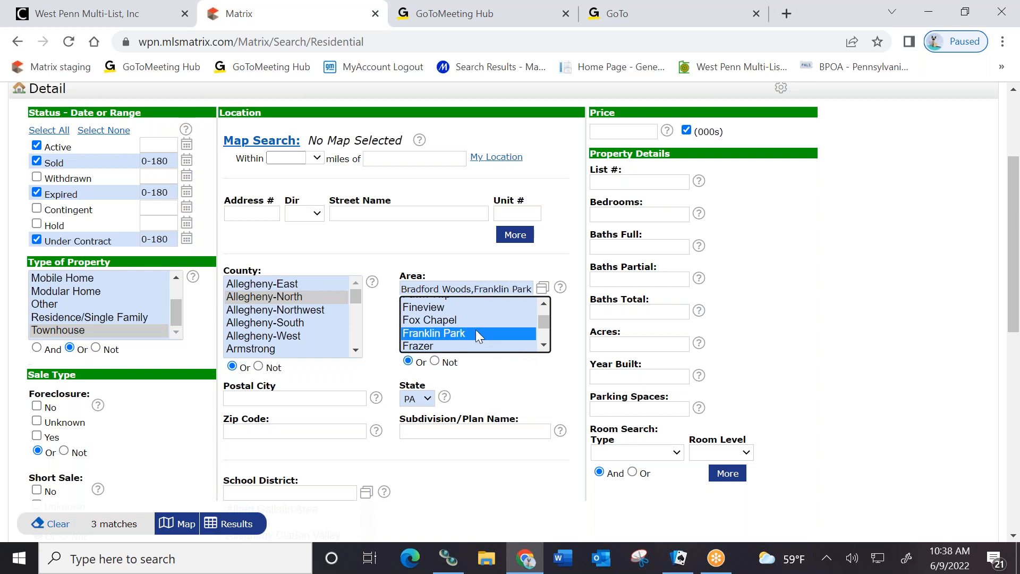
# Also add Marshall, McCandless, Pine Twp - NAL and Ross Twp to the selected areas
pyautogui.click(543, 345)
pyautogui.click(543, 346)
pyautogui.click(543, 346)
pyautogui.click(543, 345)
pyautogui.click(543, 345)
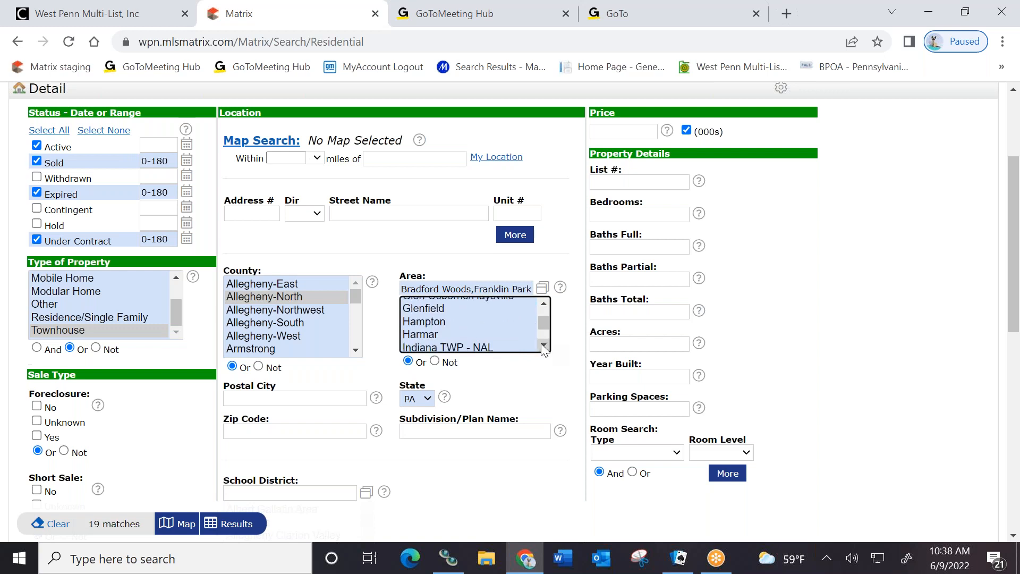
pyautogui.click(541, 344)
pyautogui.click(541, 345)
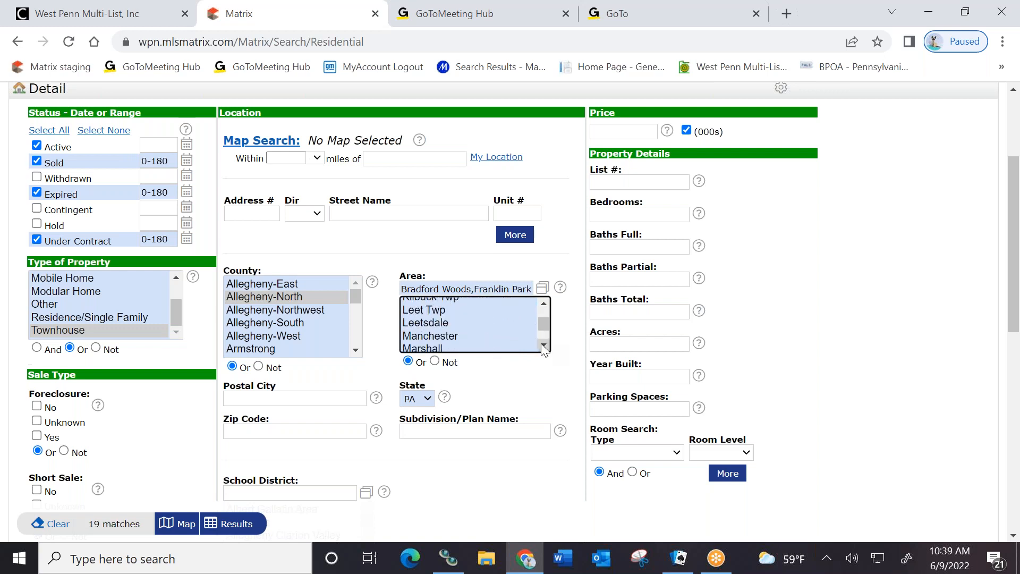
pyautogui.click(541, 344)
pyautogui.click(443, 318)
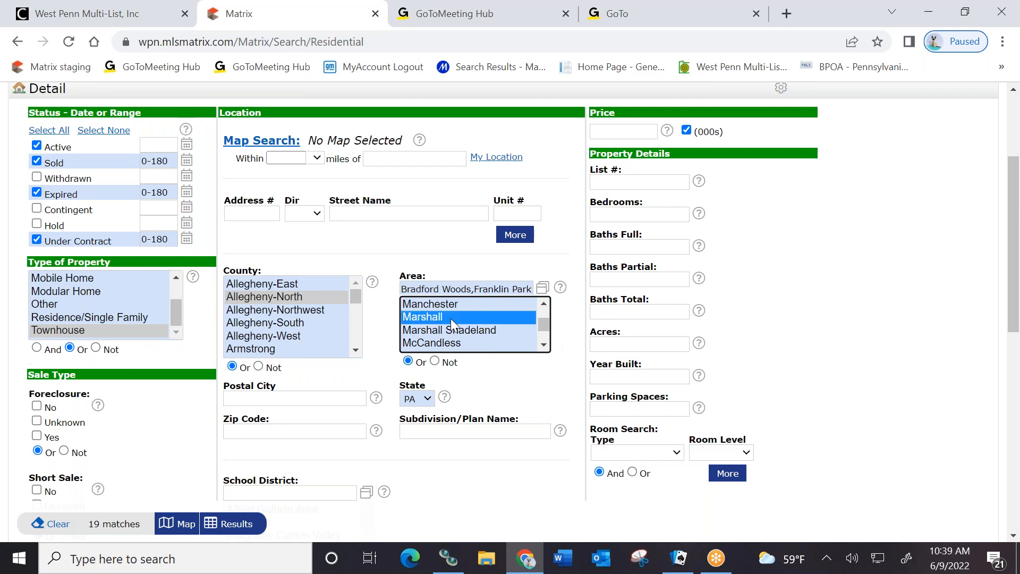
pyautogui.click(449, 343)
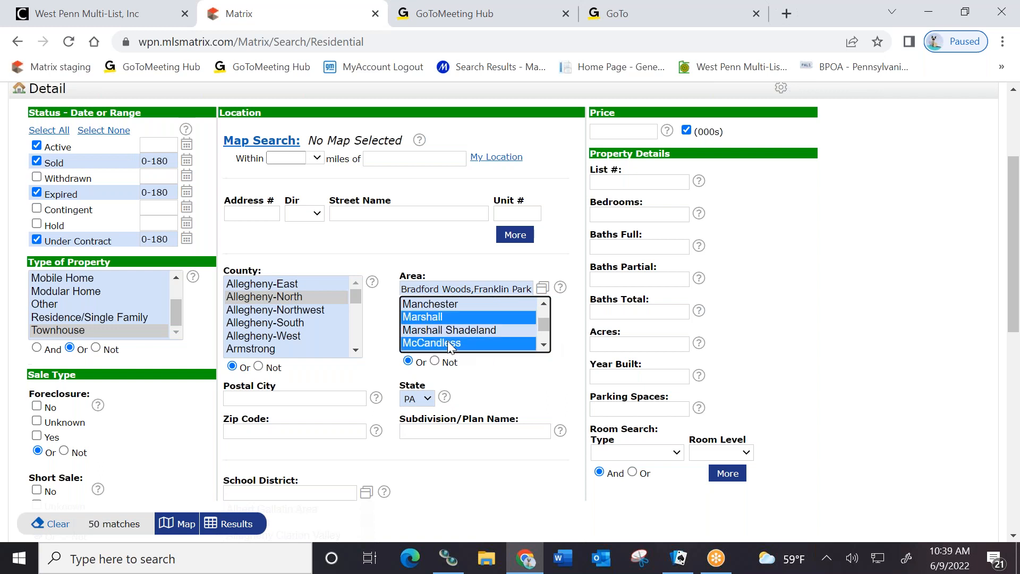
pyautogui.click(541, 338)
pyautogui.scroll(-3, 543, 345)
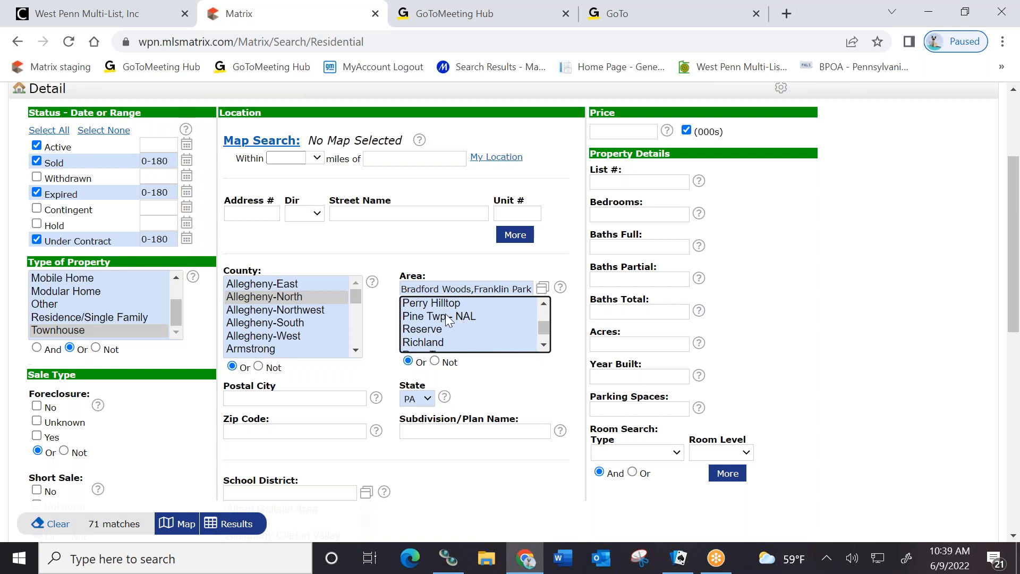
pyautogui.click(446, 317)
pyautogui.scroll(-1, 543, 346)
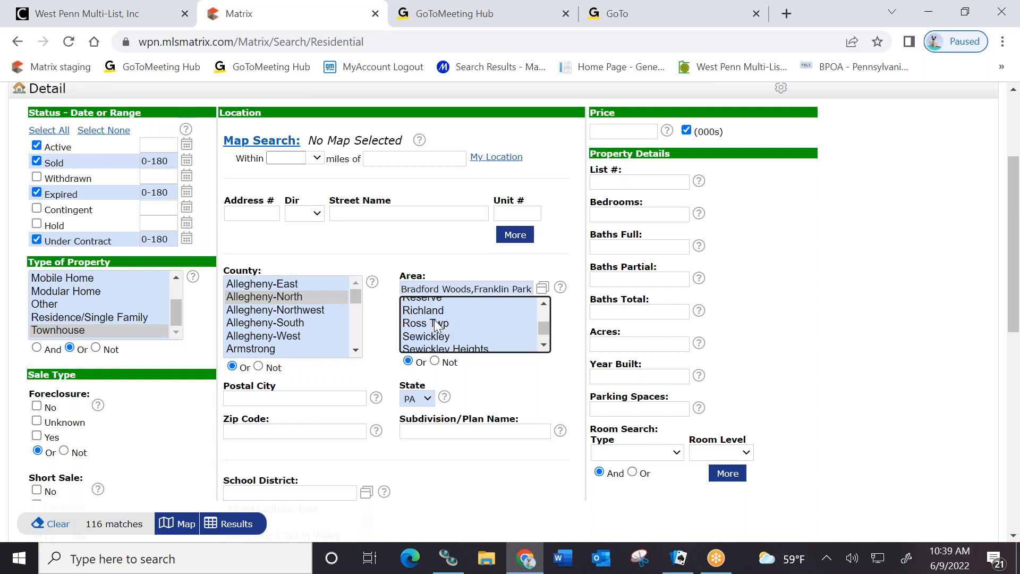
pyautogui.click(517, 323)
pyautogui.scroll(-2, 544, 346)
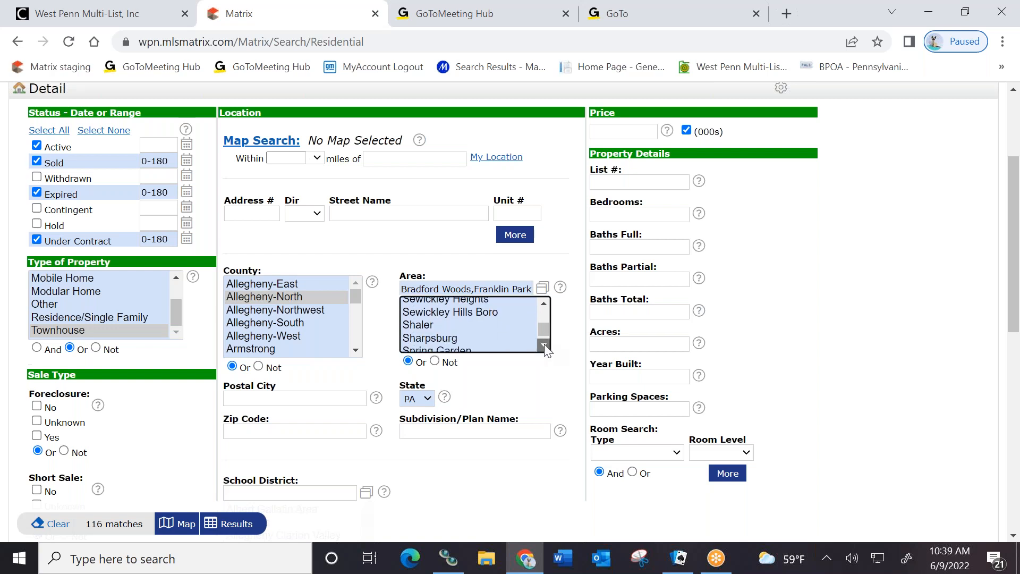
pyautogui.scroll(-6, 546, 351)
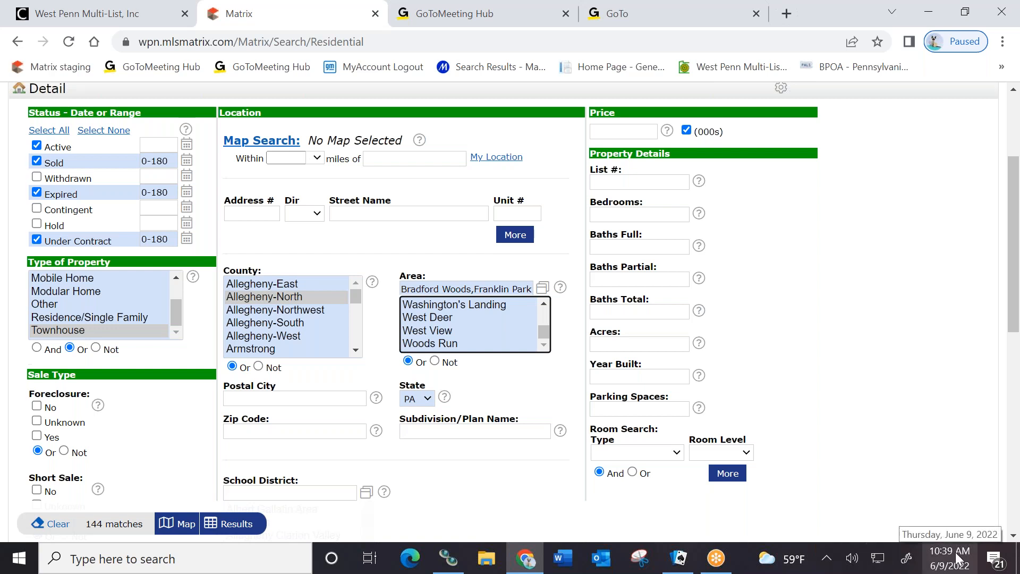
pyautogui.click(610, 217)
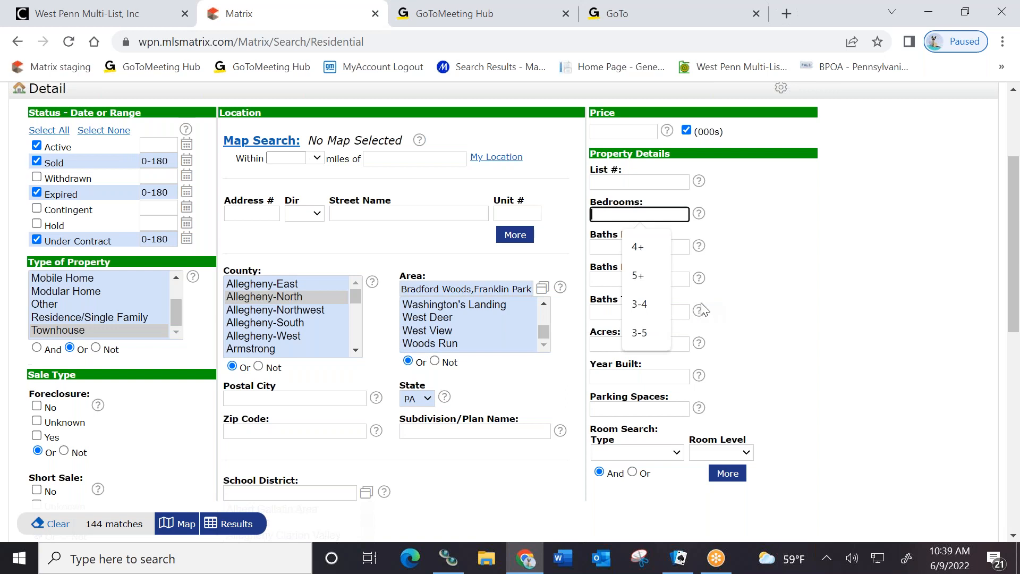
# Require 3 bedrooms, 2 full baths and 1 partial bath, leaving Parking Spaces empty (69 matches)
pyautogui.write('3')
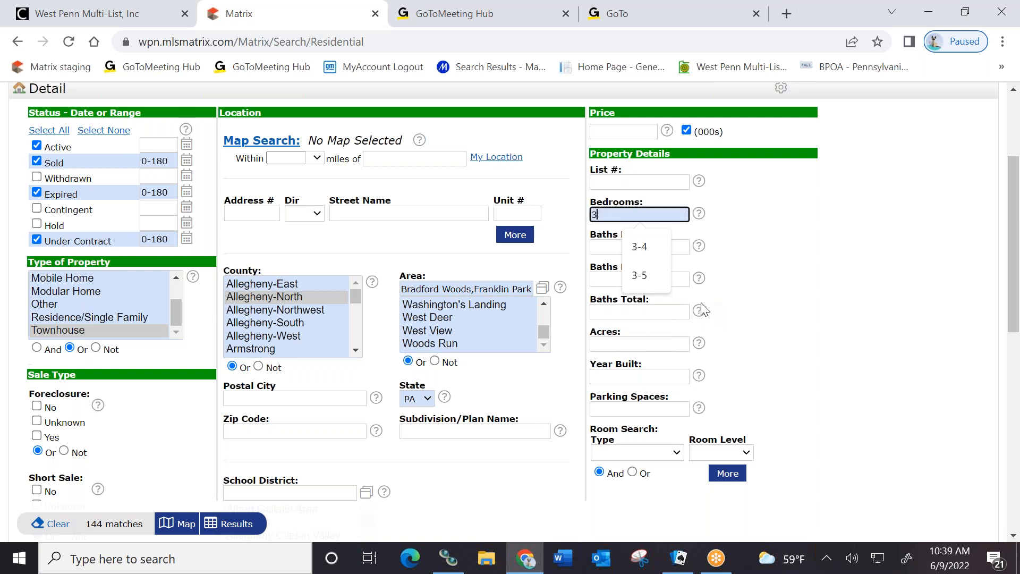
pyautogui.click(780, 256)
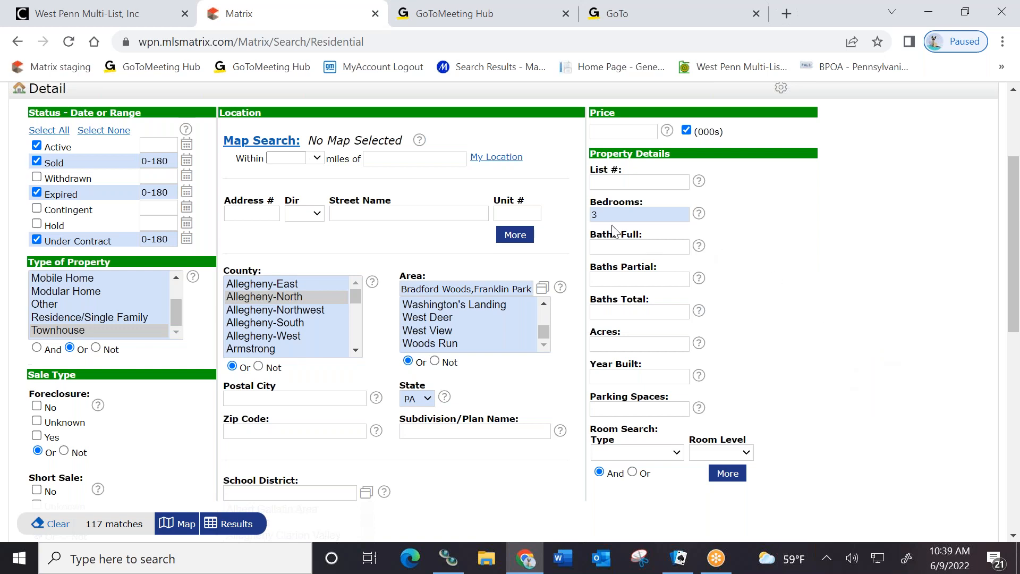
pyautogui.click(600, 247)
pyautogui.write('2')
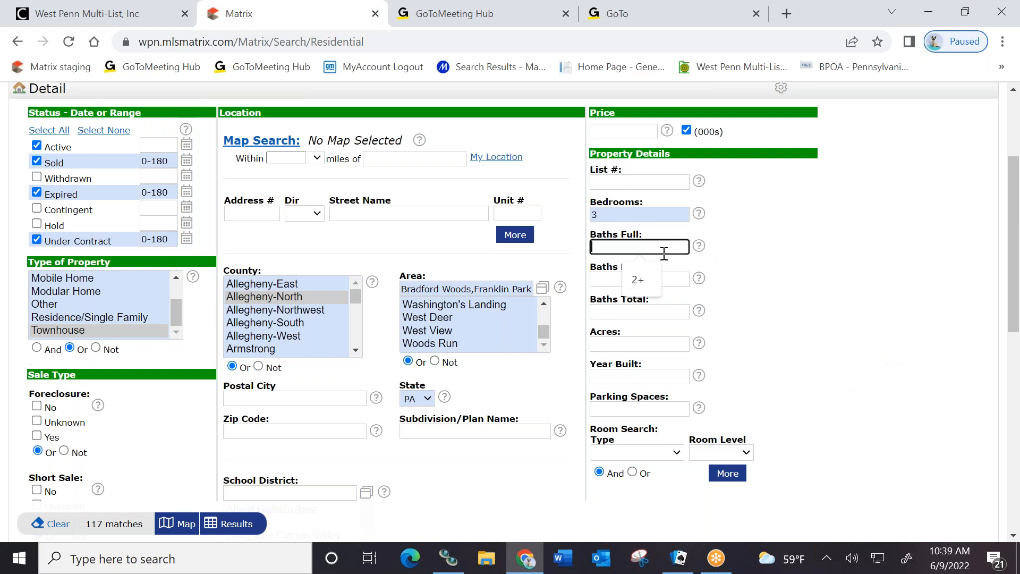
pyautogui.click(600, 278)
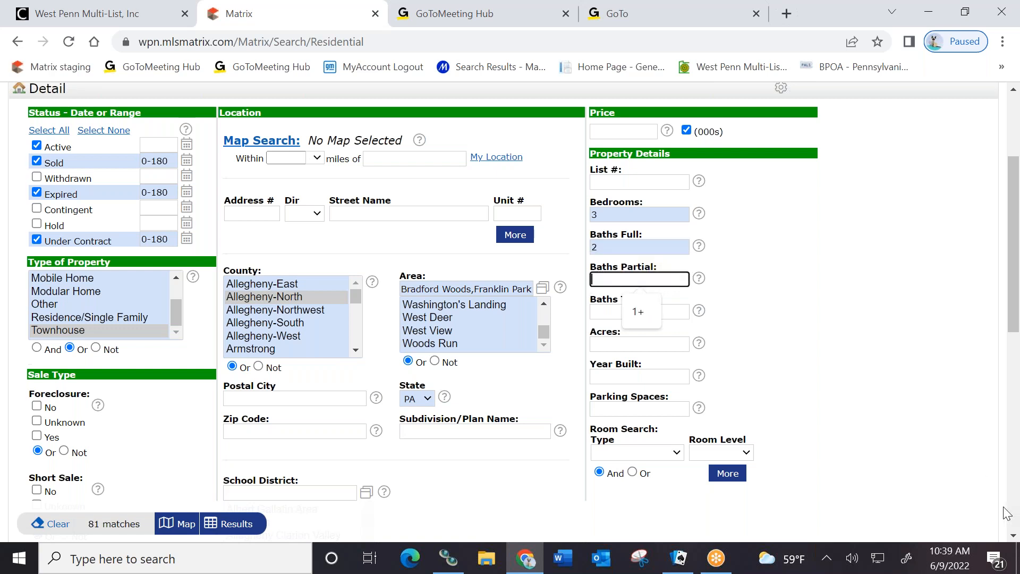
pyautogui.write('1')
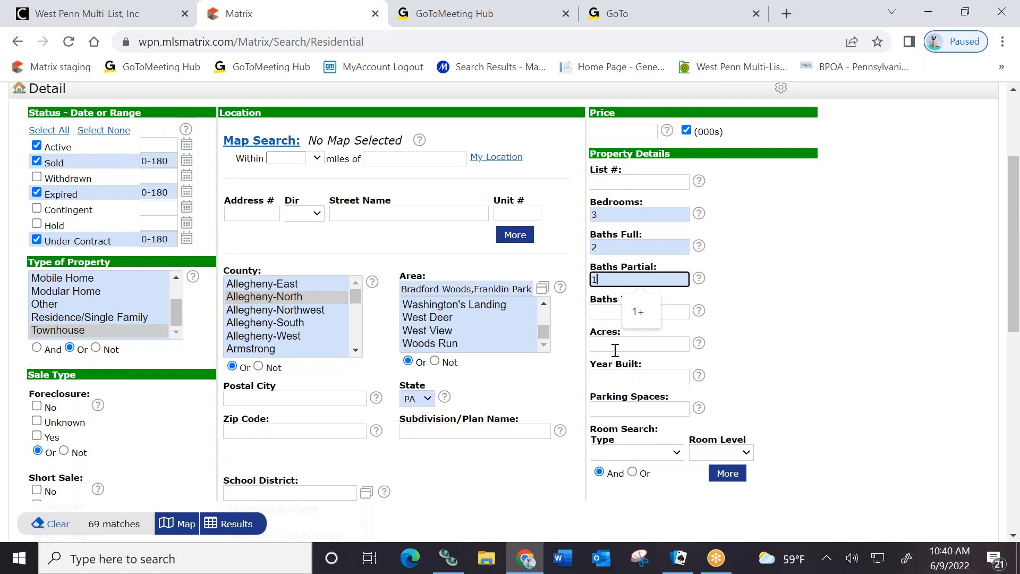
pyautogui.click(602, 409)
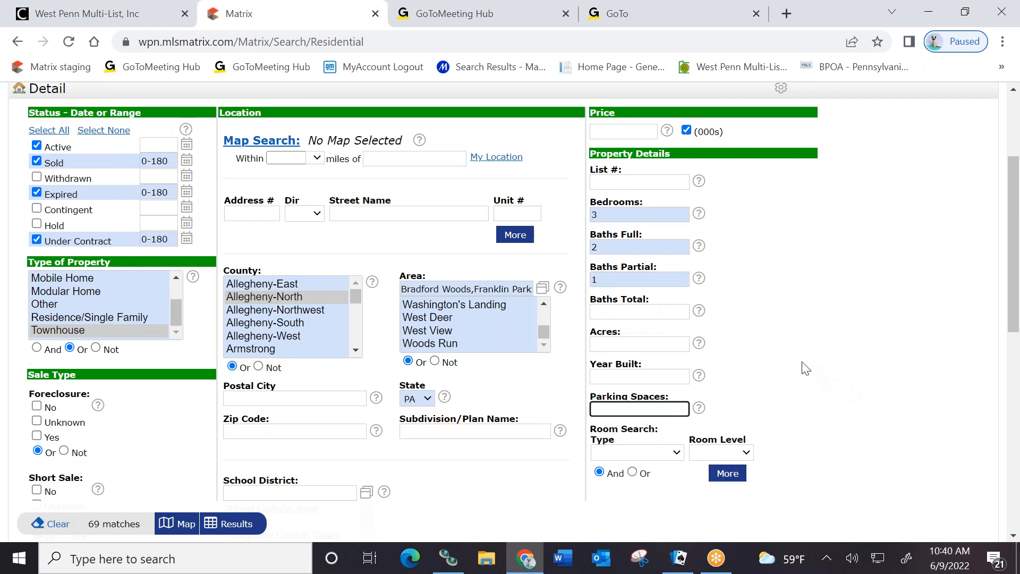
pyautogui.write('4')
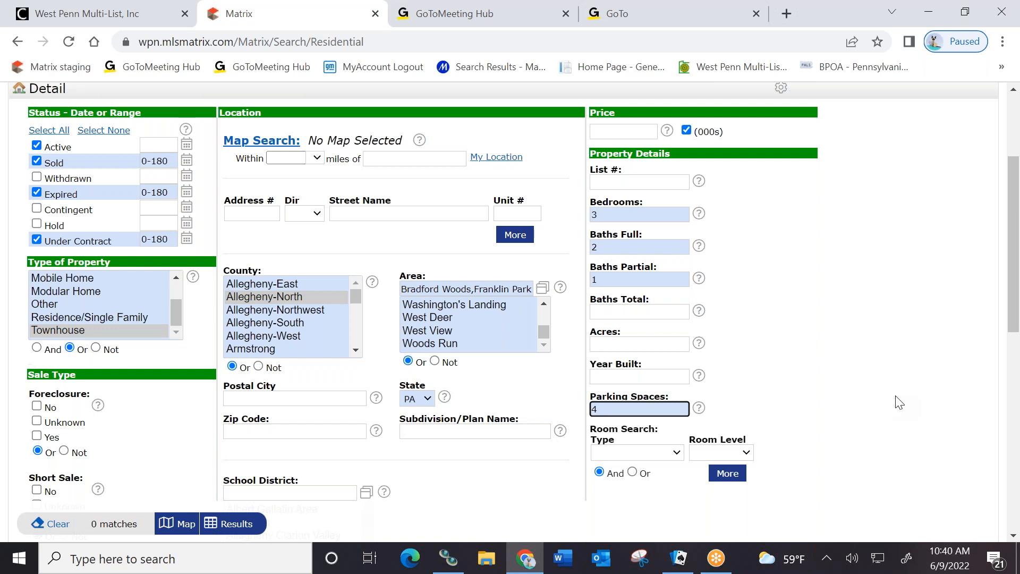
pyautogui.press('BackSpace')
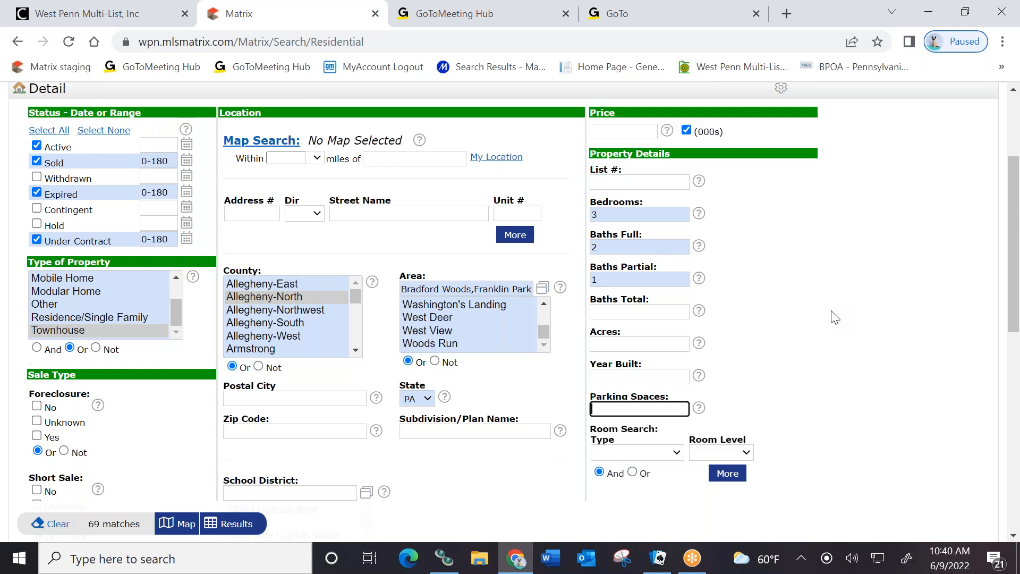
pyautogui.scroll(-6, 837, 340)
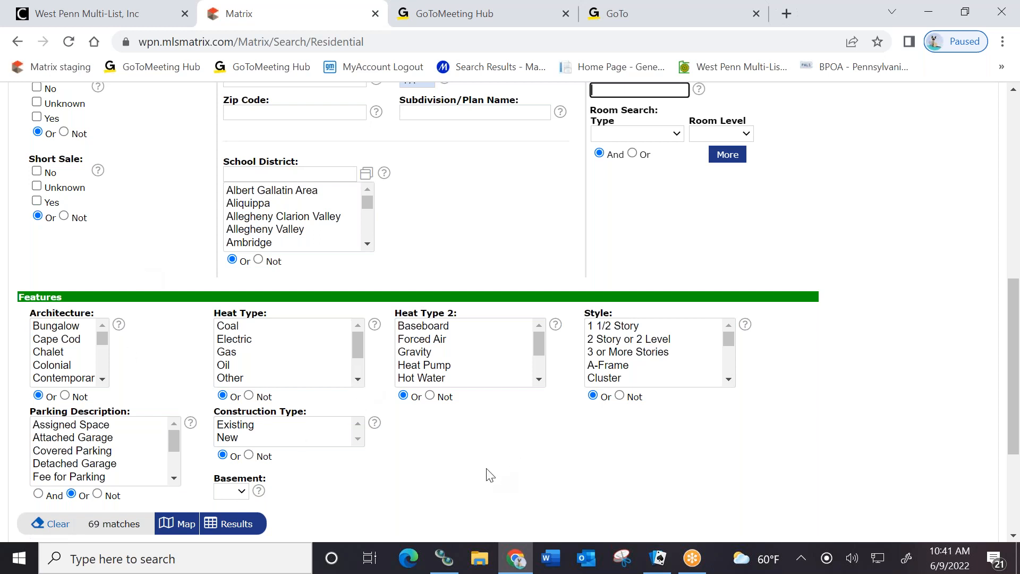
pyautogui.scroll(-1, 485, 473)
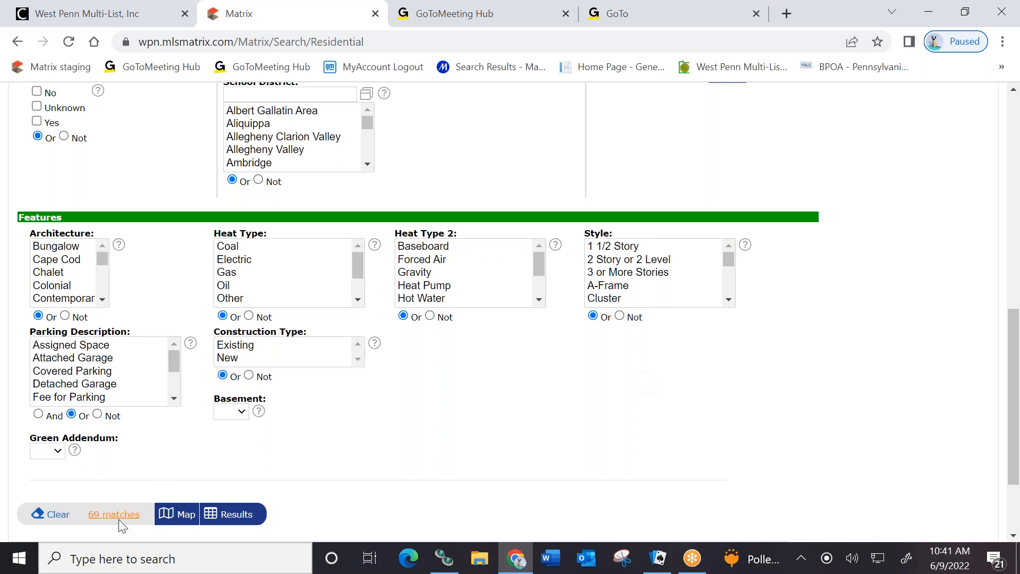
# Show the 69 matching Residential listings
pyautogui.click(236, 515)
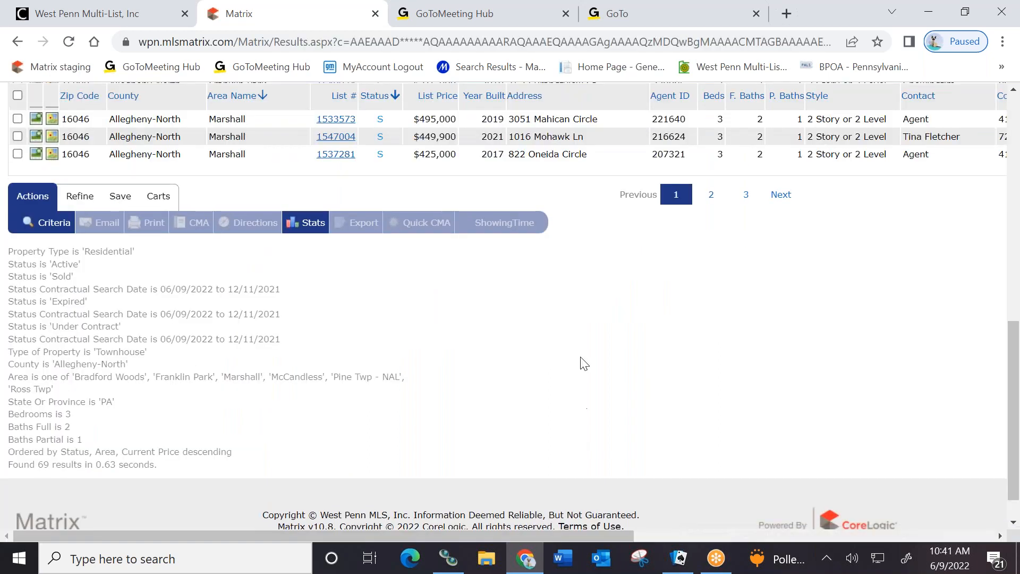
pyautogui.scroll(10, 581, 357)
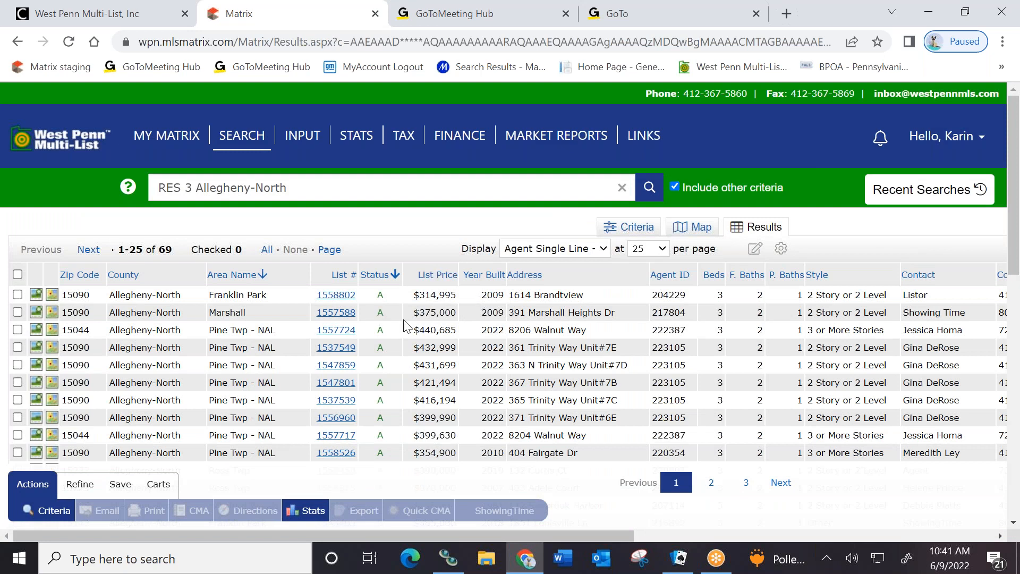
pyautogui.scroll(-1, 406, 325)
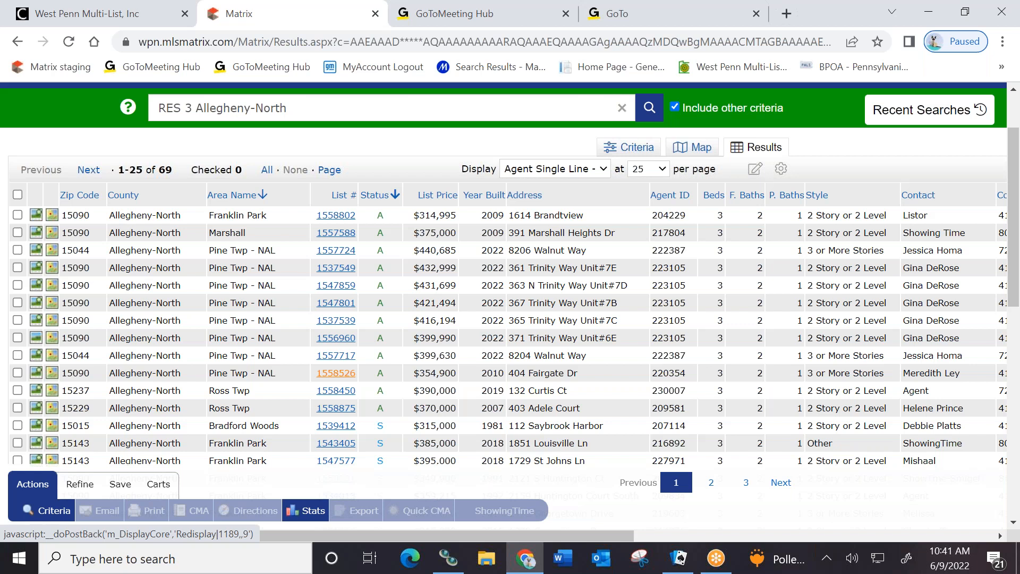
pyautogui.scroll(-1, 250, 236)
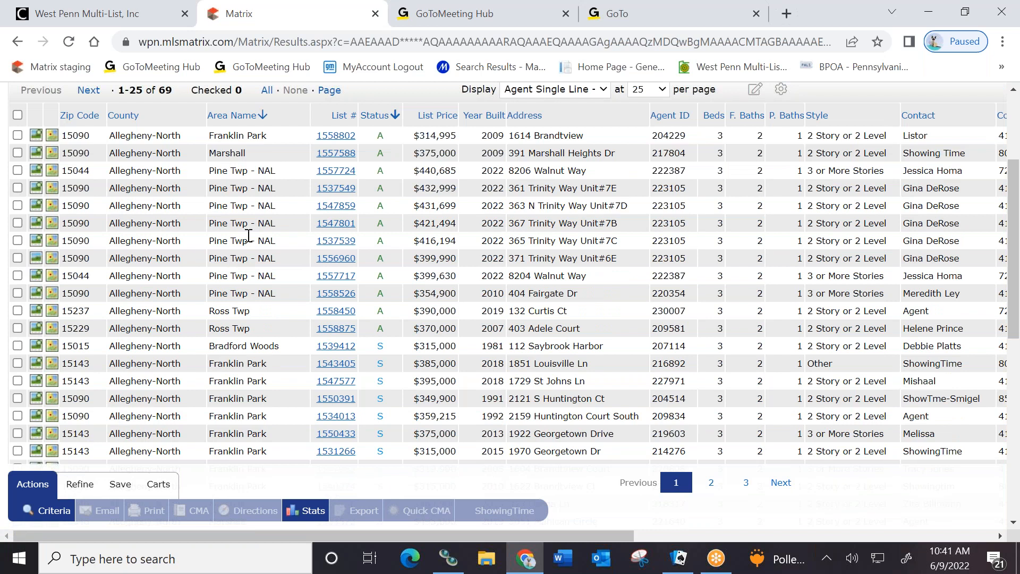
# Check listings 1547859, 1537539, 1534013 and 1531266 for the comparison
pyautogui.click(17, 207)
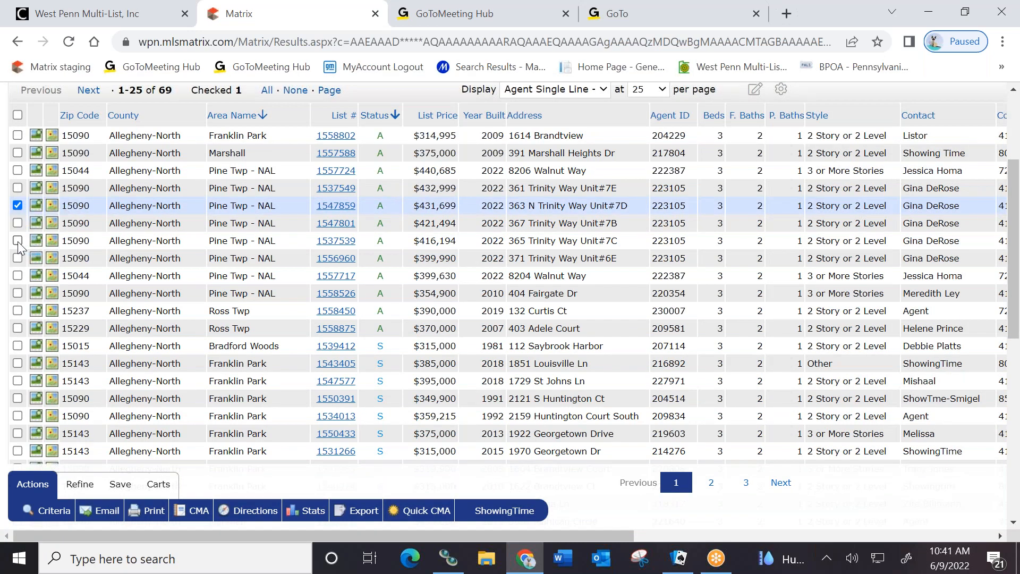
pyautogui.click(17, 240)
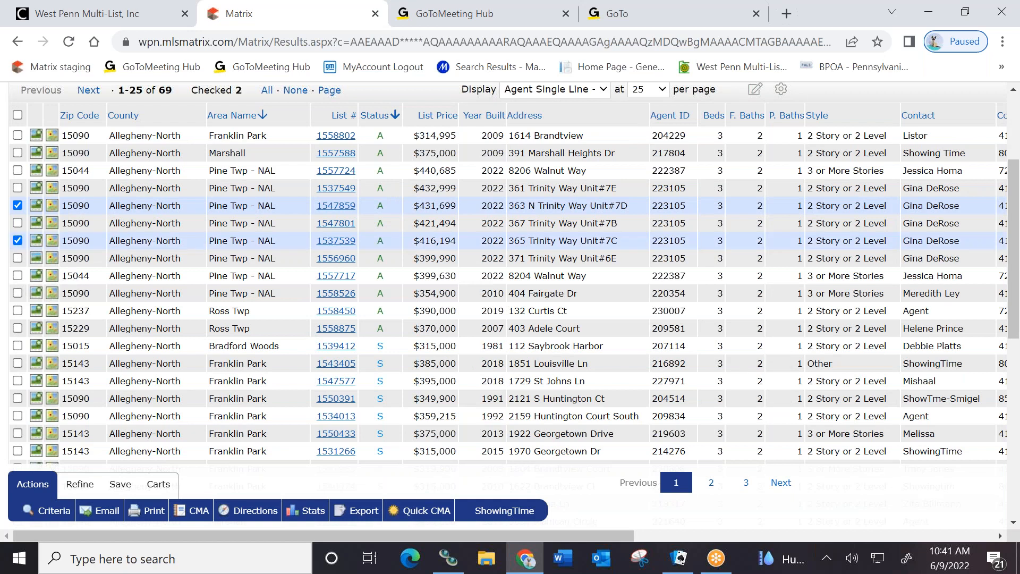
pyautogui.scroll(-3, 399, 311)
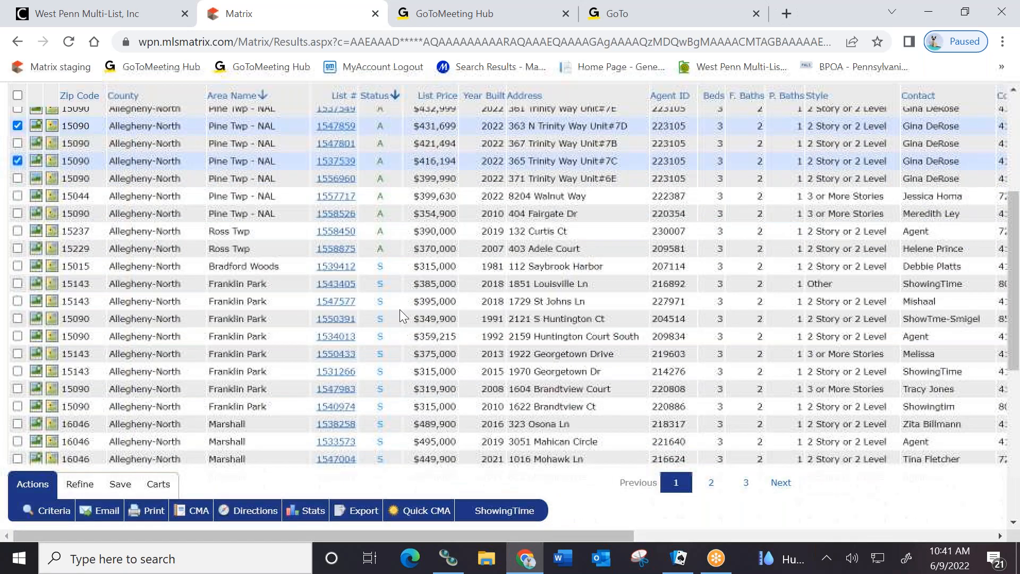
pyautogui.scroll(5, 393, 257)
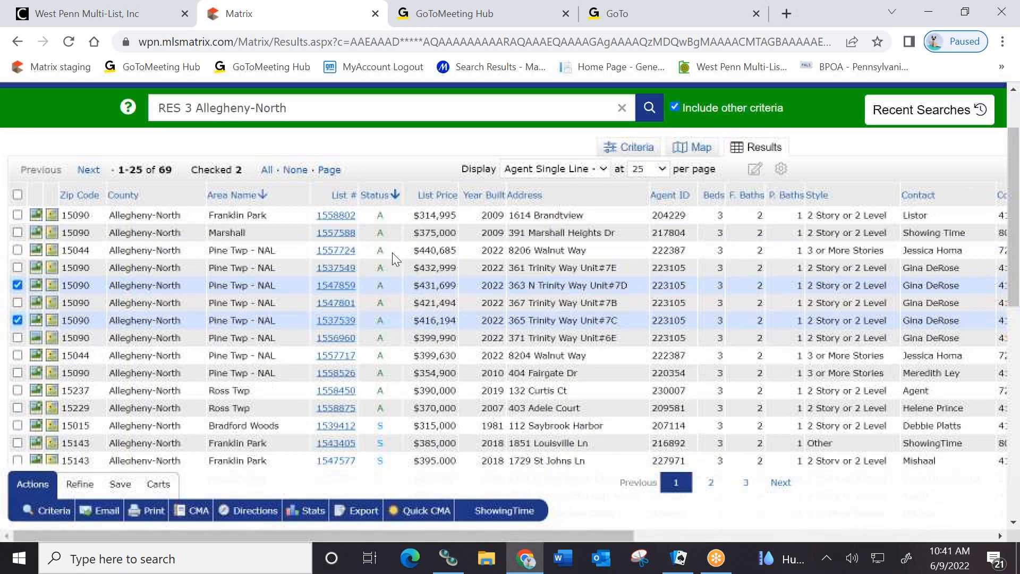
pyautogui.scroll(-3, 393, 260)
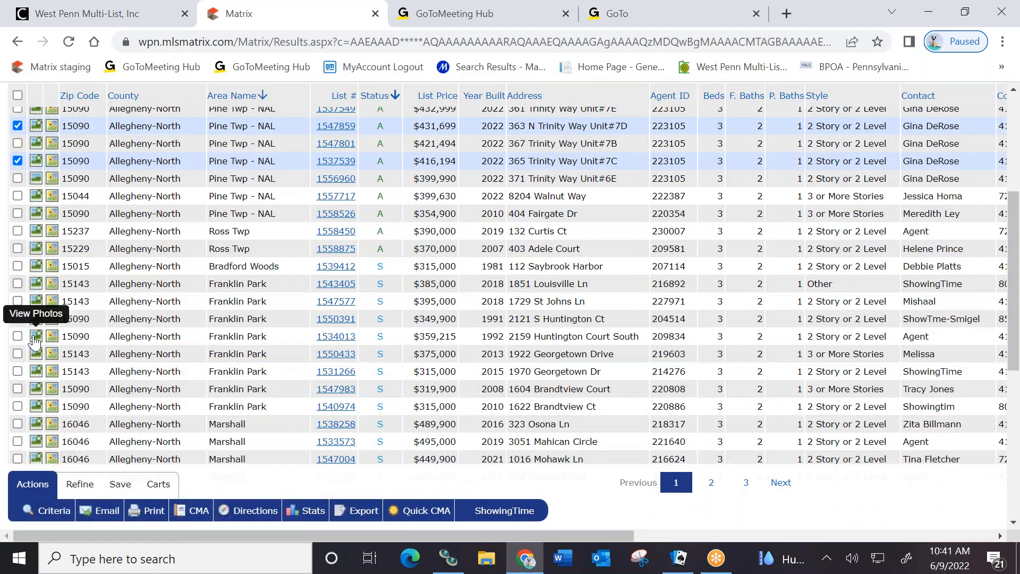
pyautogui.click(18, 337)
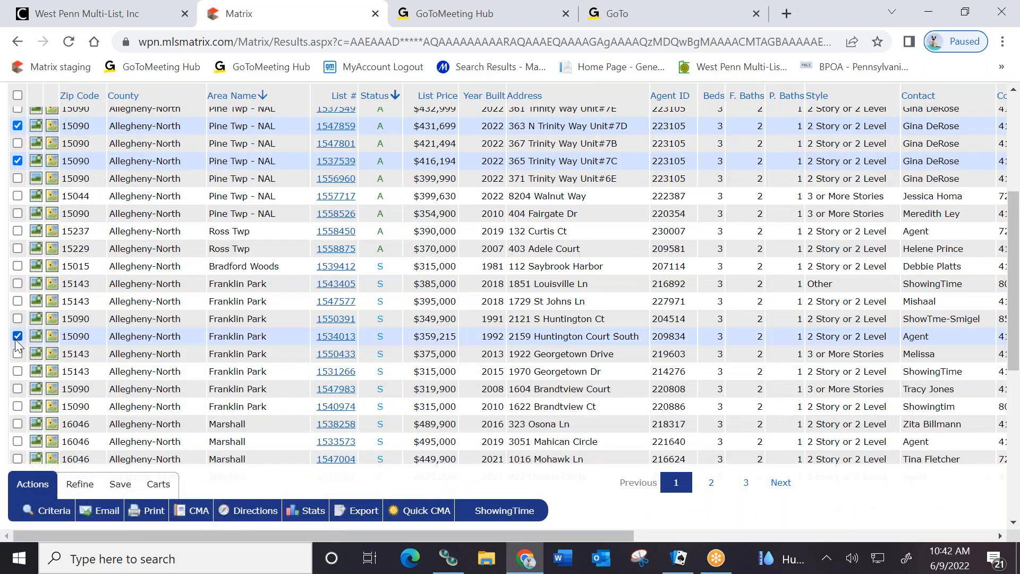
pyautogui.click(17, 371)
pyautogui.scroll(-3, 462, 263)
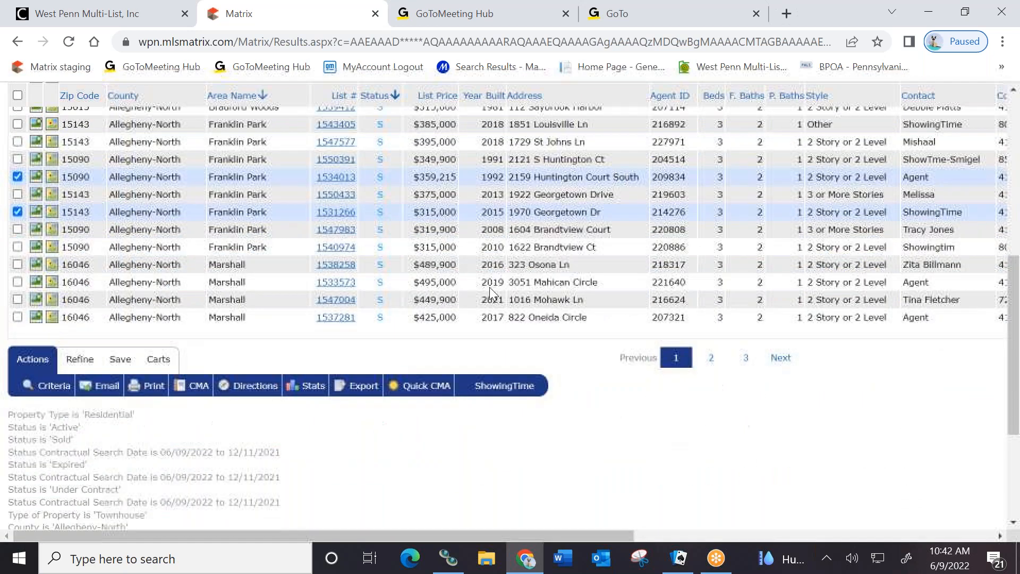
pyautogui.click(781, 358)
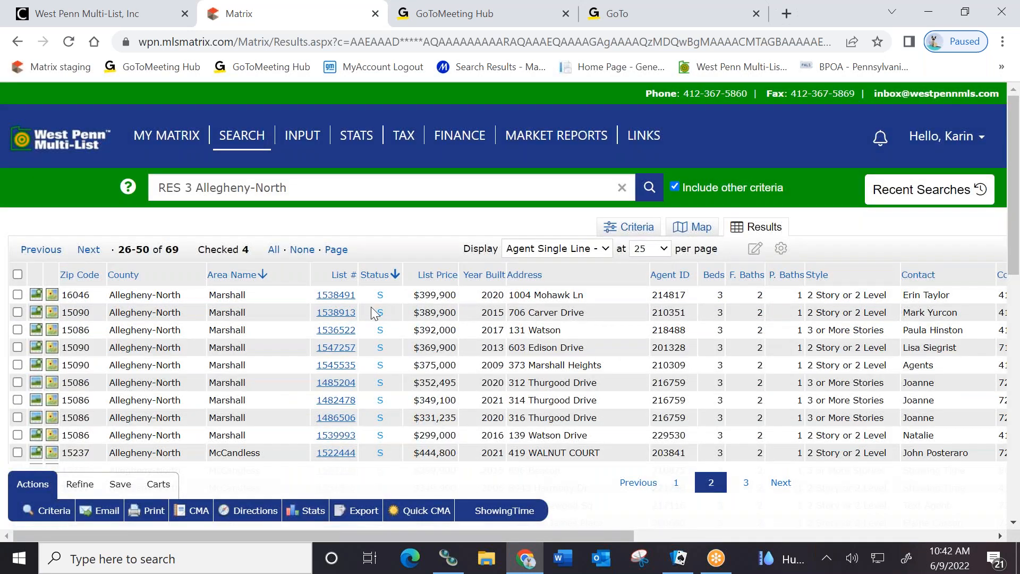
pyautogui.scroll(-5, 735, 447)
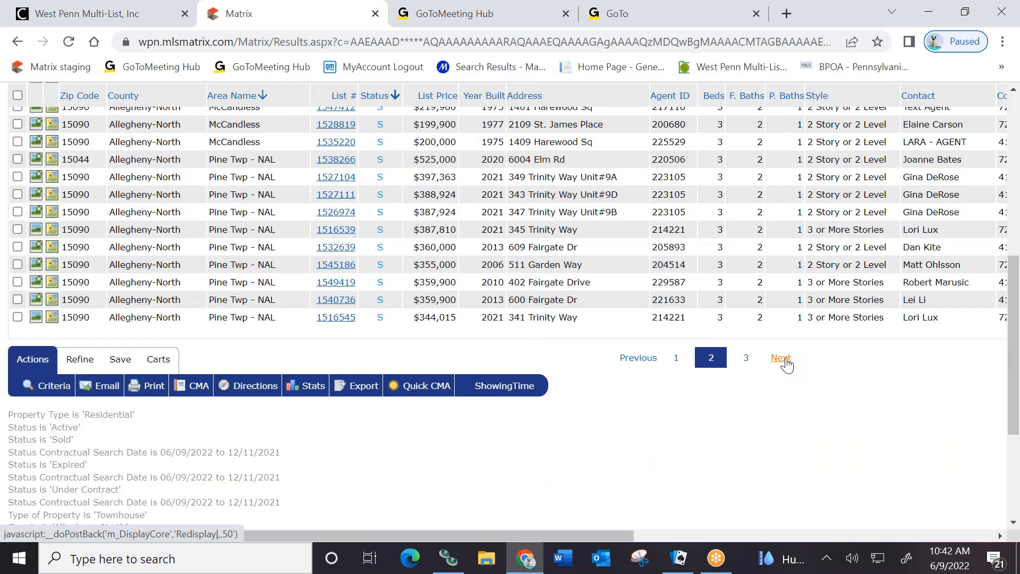
pyautogui.click(782, 358)
pyautogui.scroll(-3, 299, 302)
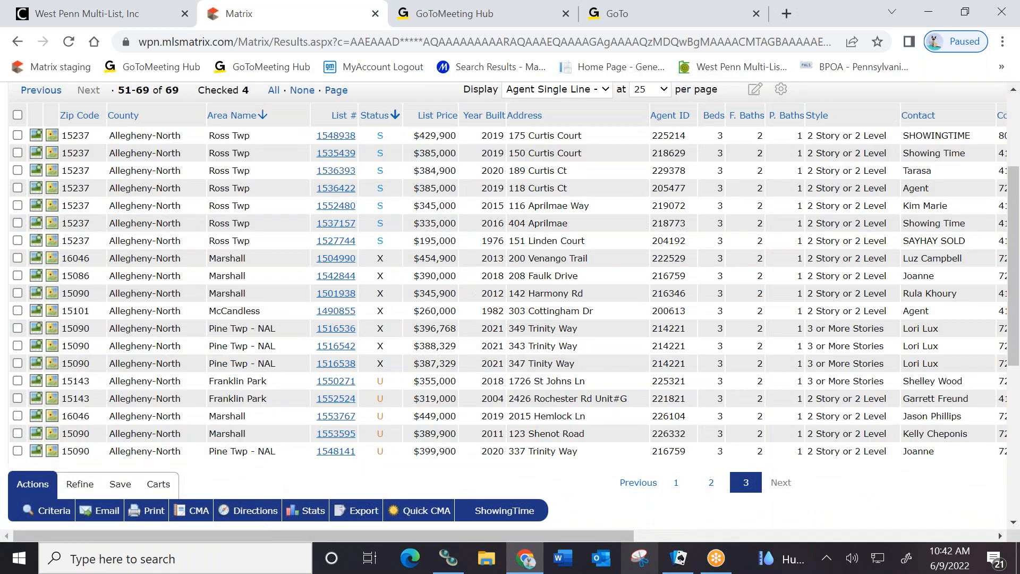
pyautogui.click(18, 293)
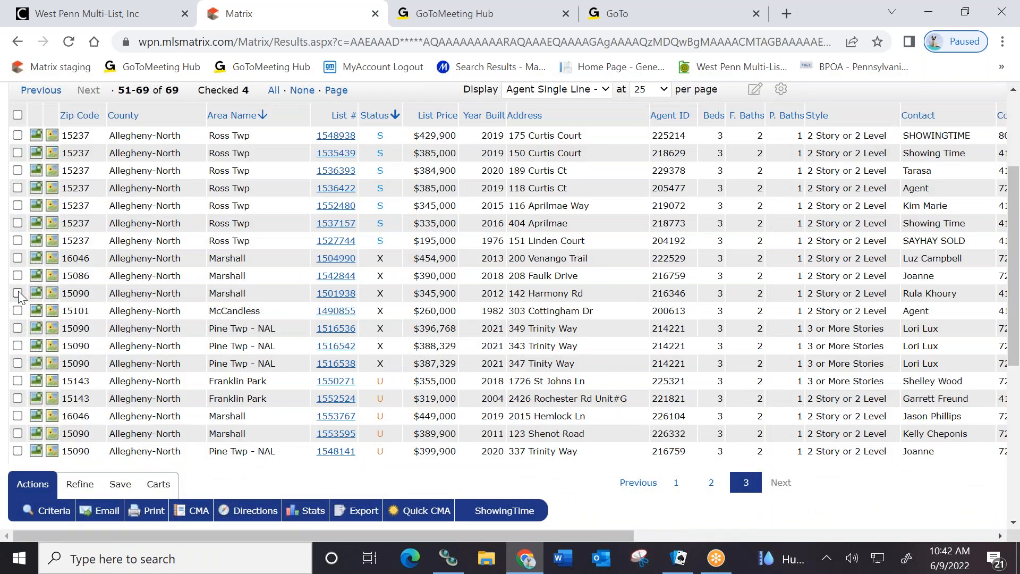
pyautogui.click(18, 328)
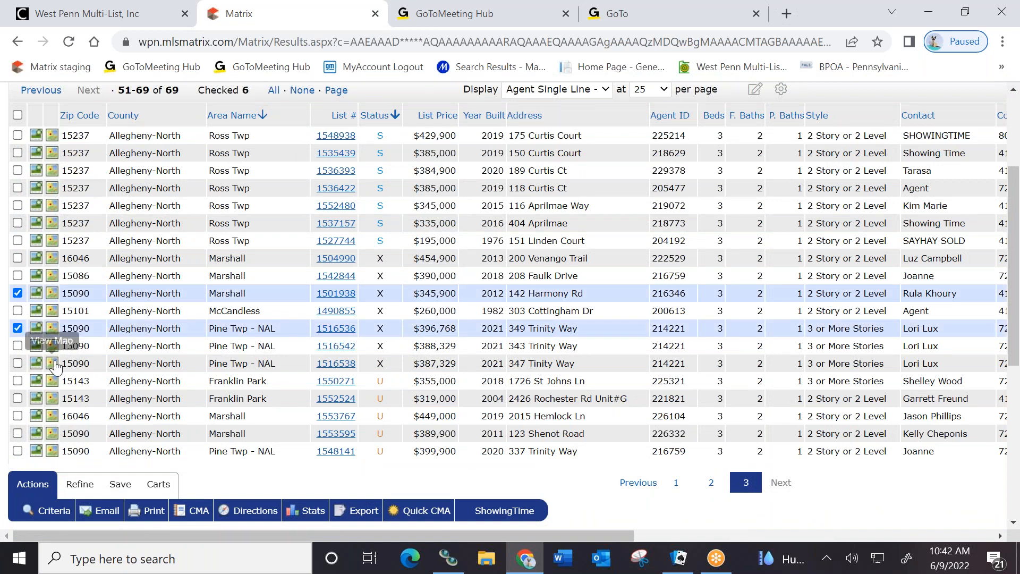
pyautogui.scroll(-3, 18, 404)
pyautogui.click(17, 275)
pyautogui.click(18, 239)
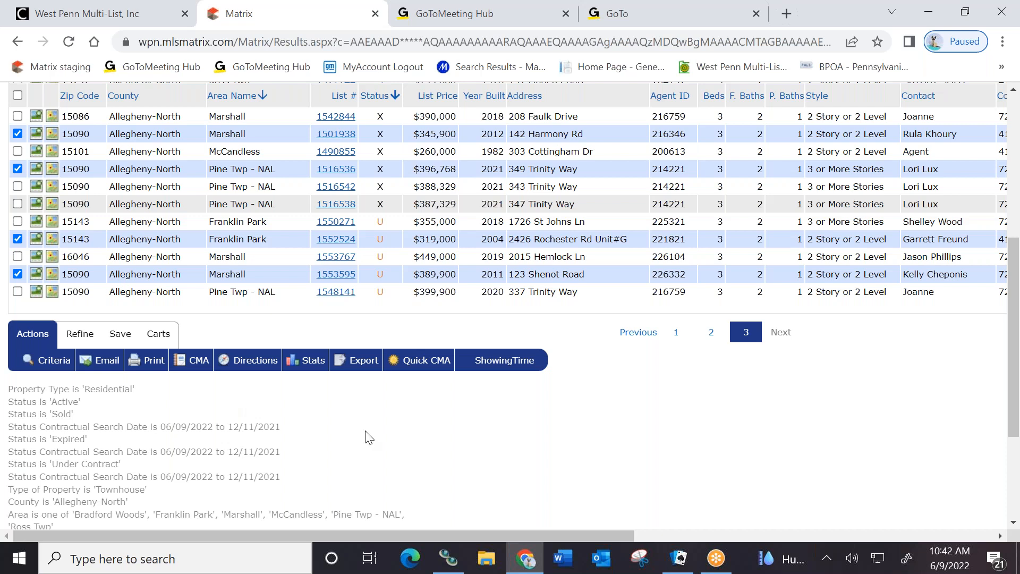
# Generate a Quick CMA from the checked listings, read both Market Analysis Summary pages, then close it
pyautogui.click(418, 367)
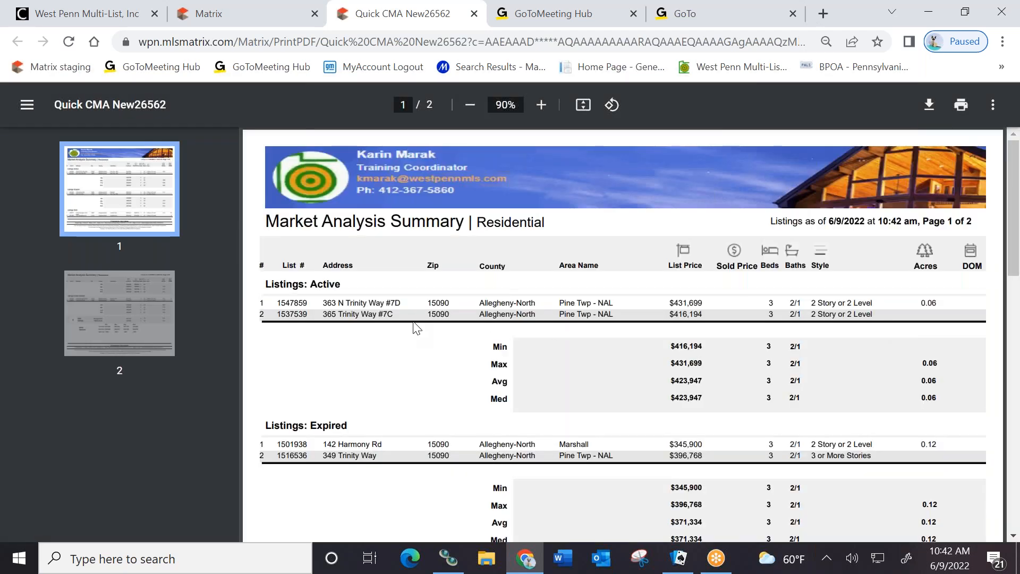
pyautogui.scroll(-2, 414, 326)
pyautogui.scroll(-3, 456, 303)
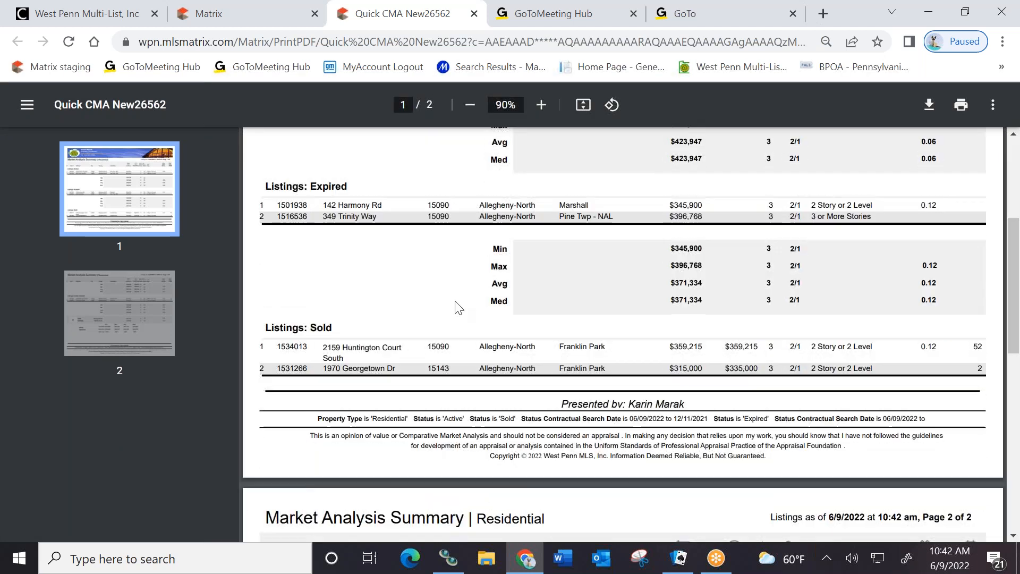
pyautogui.scroll(1, 464, 330)
pyautogui.scroll(2, 463, 330)
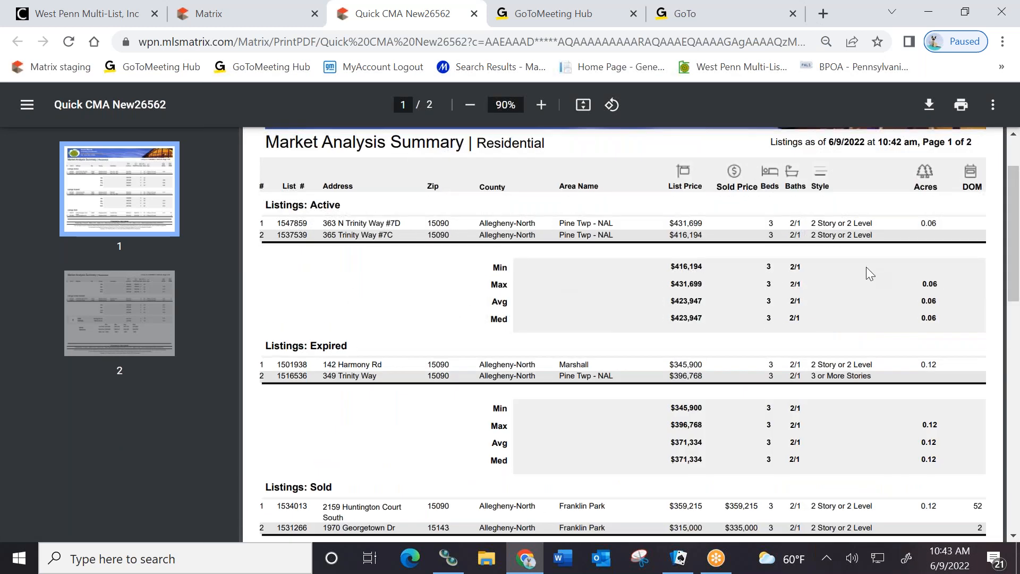
pyautogui.scroll(-15, 644, 369)
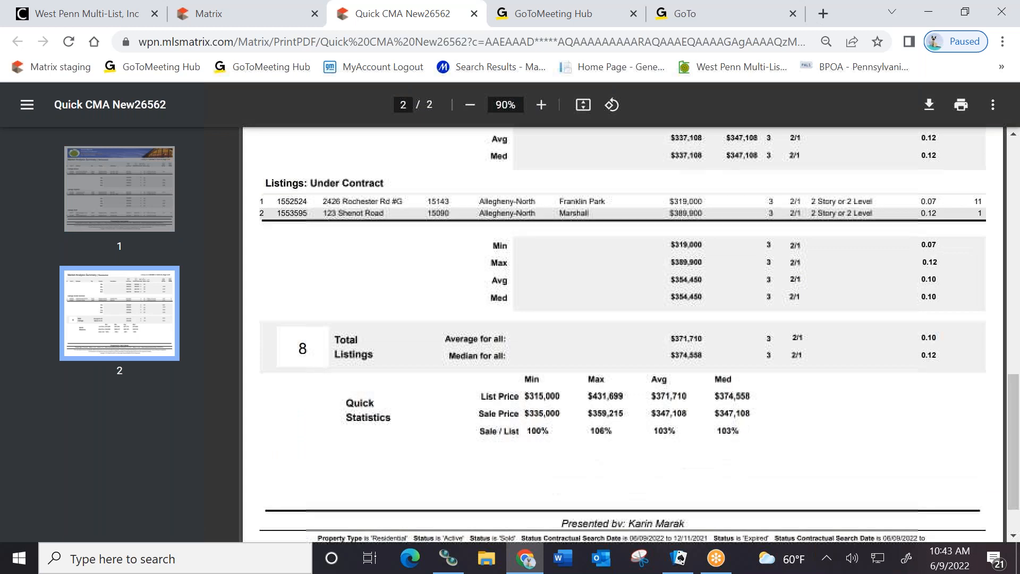
pyautogui.scroll(15, 432, 421)
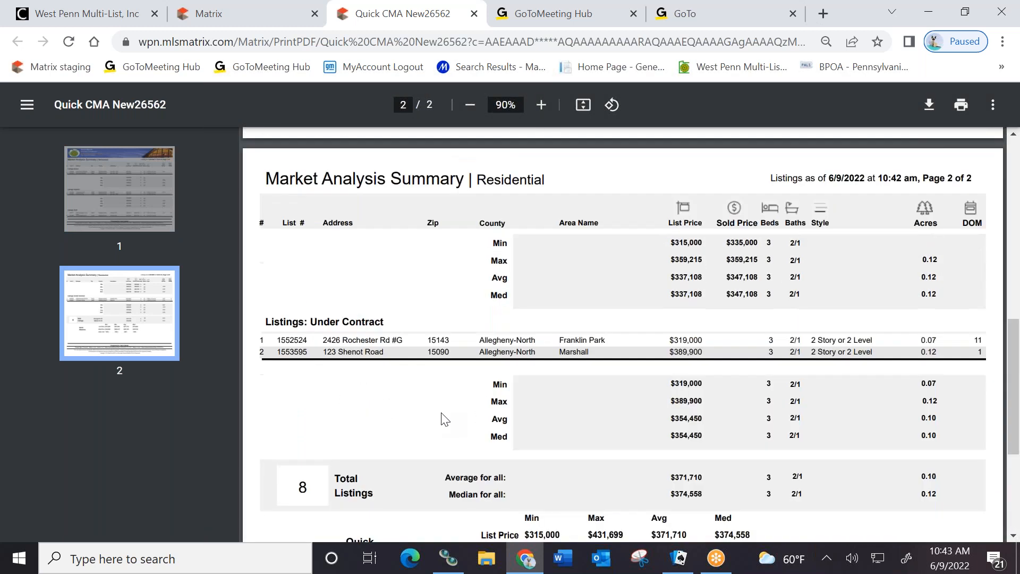
pyautogui.scroll(2, 395, 356)
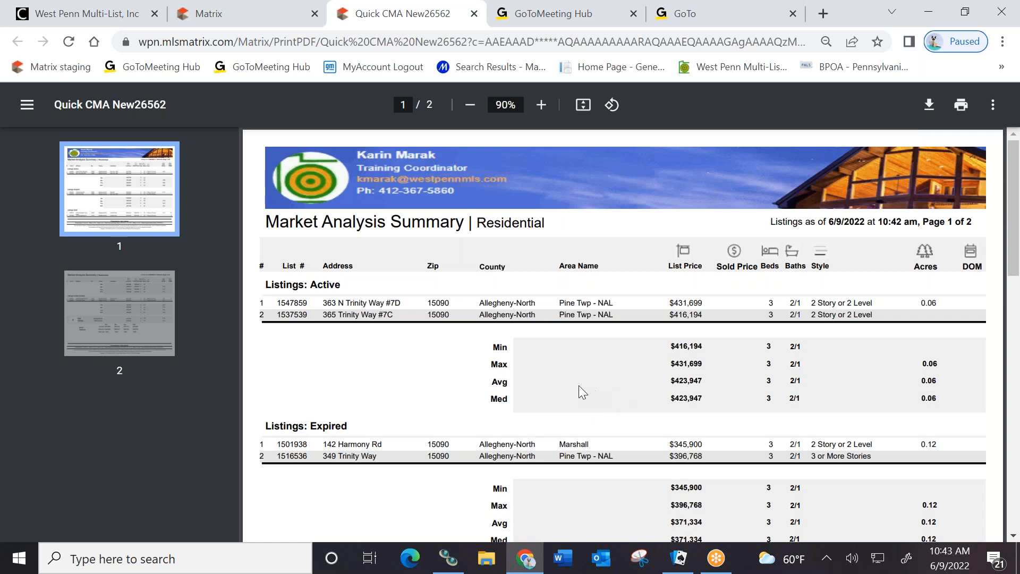
pyautogui.click(473, 15)
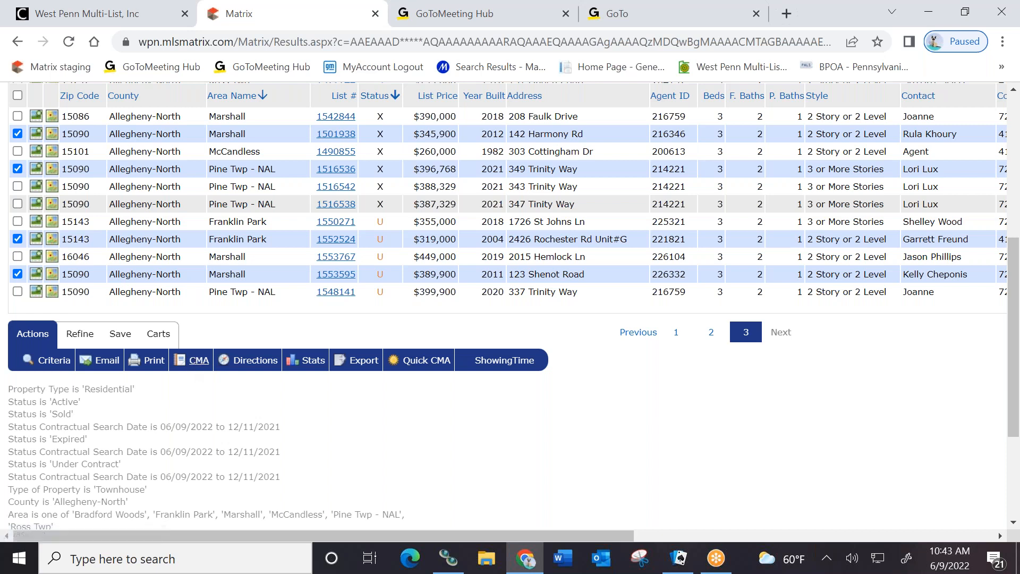
# Start a full CMA for the checked listings with the client chosen as the CMA contact
pyautogui.click(186, 364)
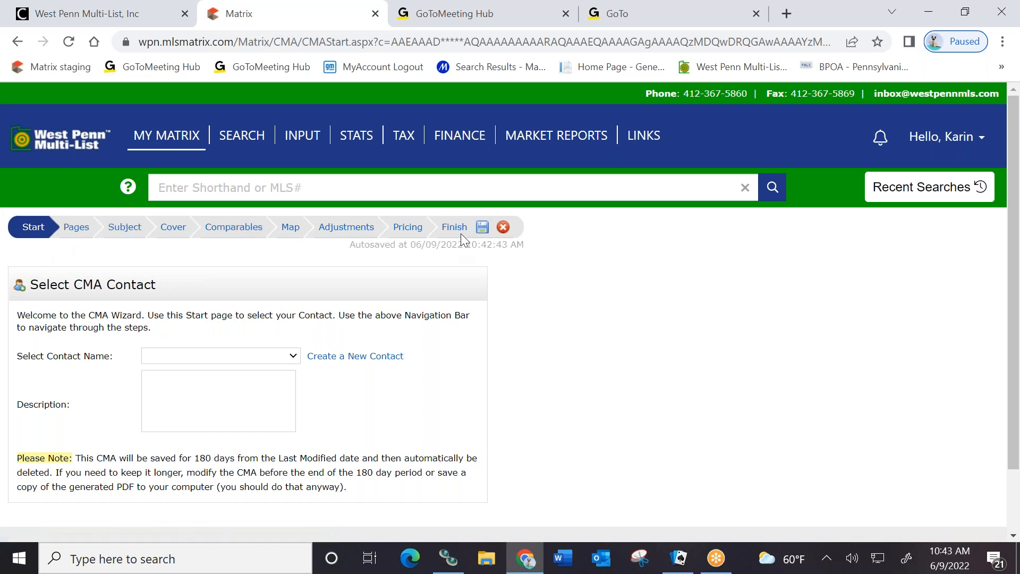
pyautogui.scroll(-2, 675, 369)
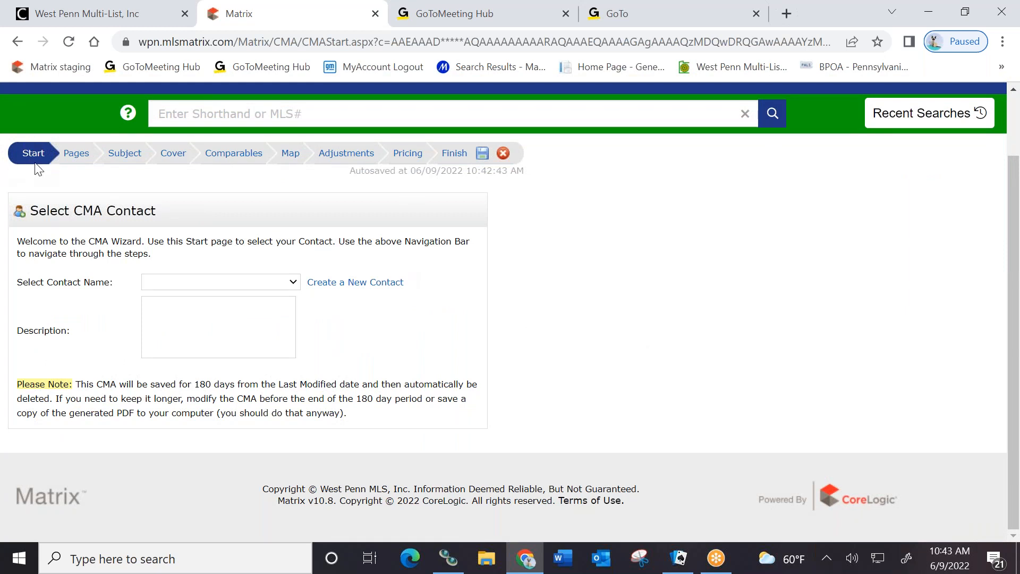
pyautogui.click(291, 284)
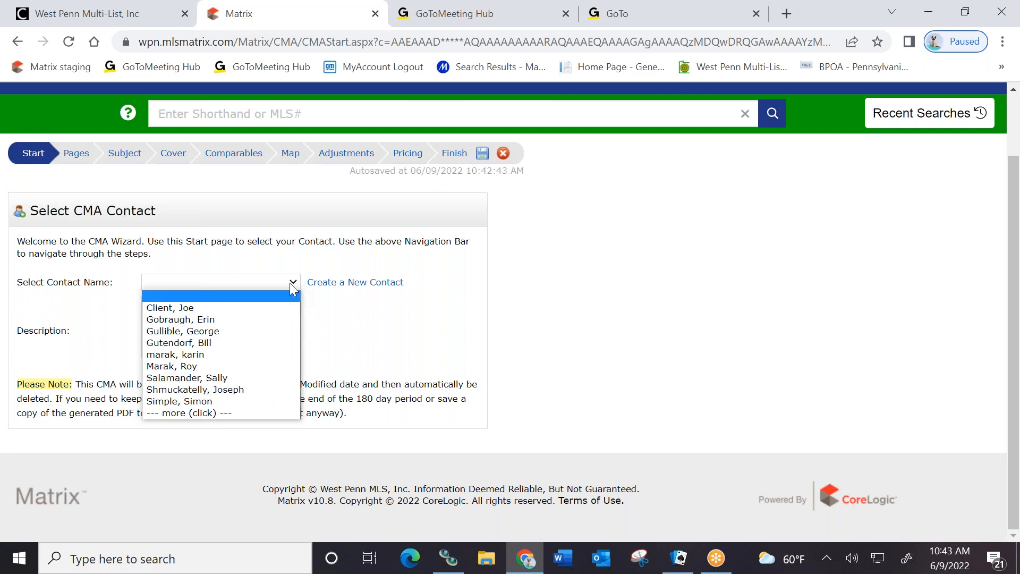
pyautogui.click(203, 306)
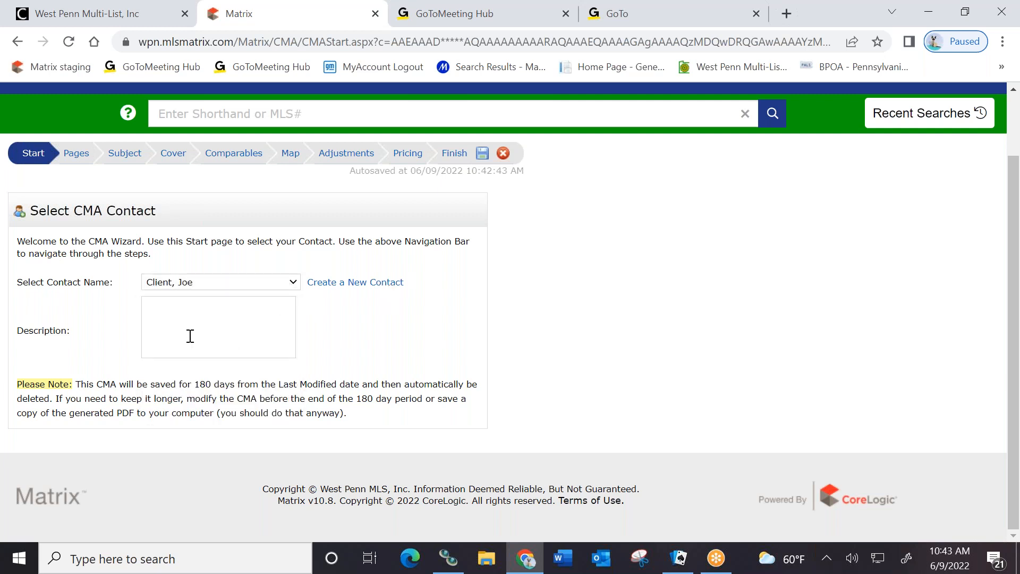
pyautogui.click(76, 154)
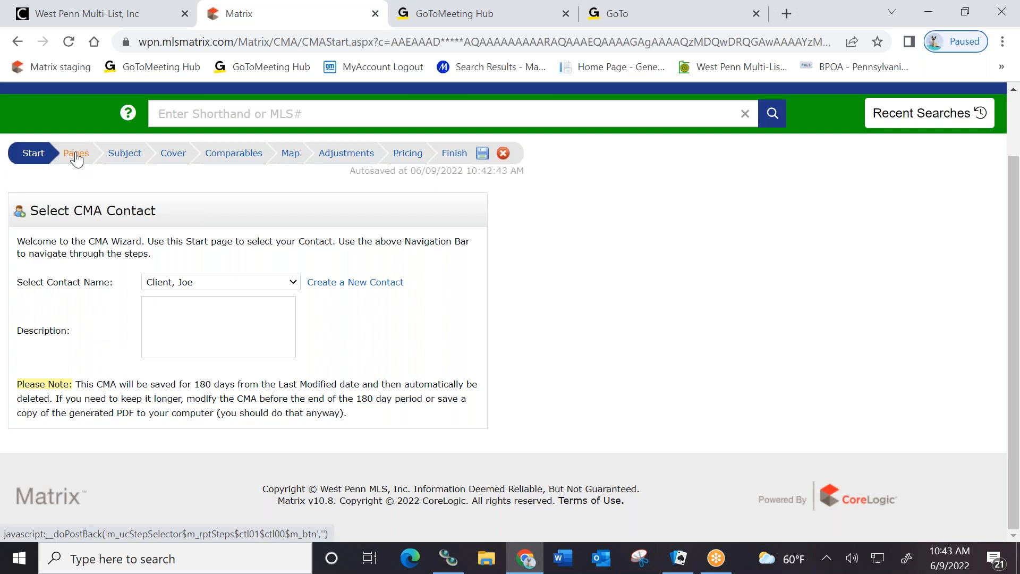
# Review the cover, subject and comparables page groups, then add the static pages including Effect of Over Pricing
pyautogui.scroll(-1, 266, 277)
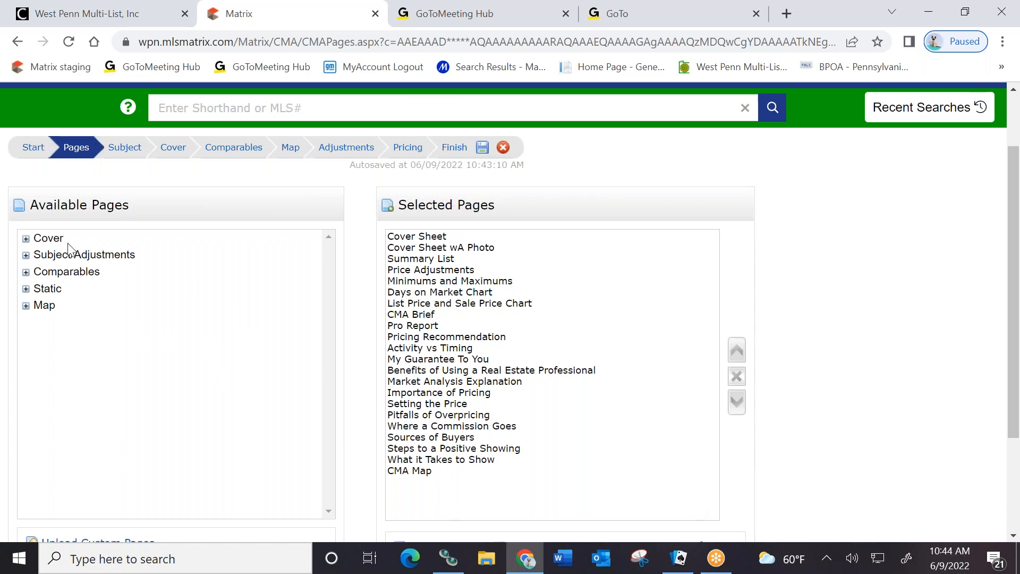
pyautogui.click(48, 242)
pyautogui.click(46, 255)
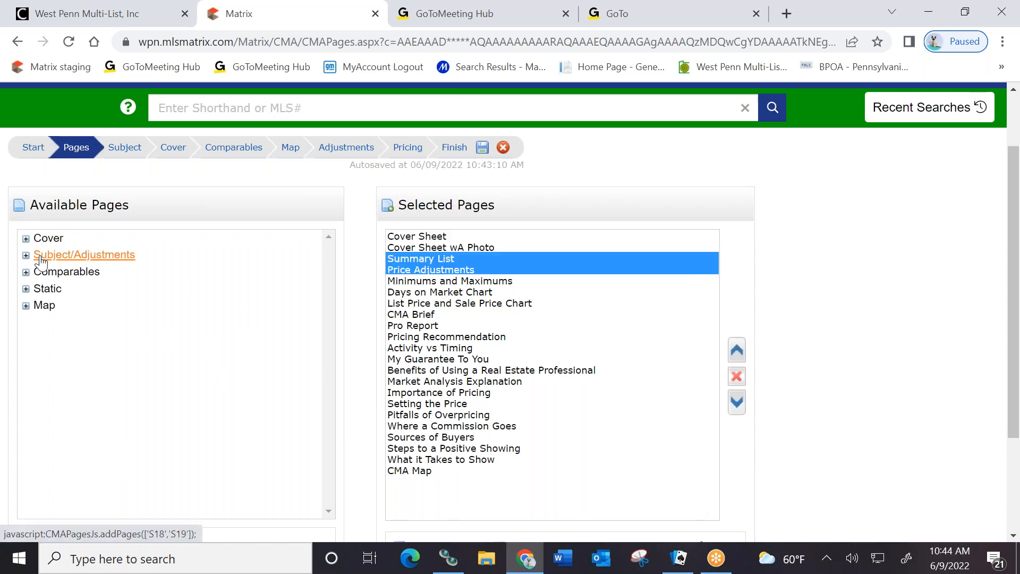
pyautogui.click(64, 276)
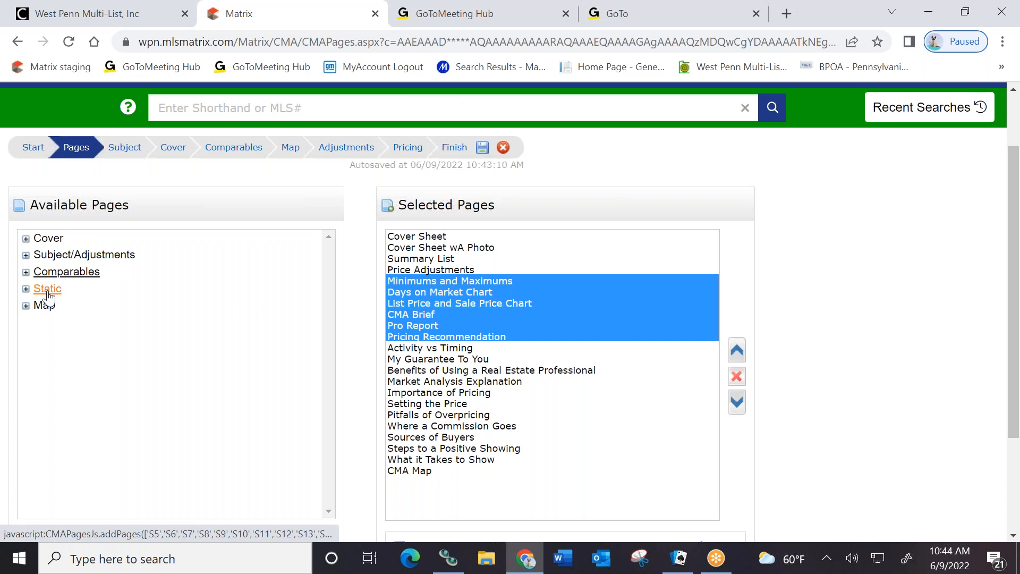
pyautogui.click(48, 293)
# Remove the CMA Map and Benefits of Using a Real Estate Professional pages from the report
pyautogui.click(45, 305)
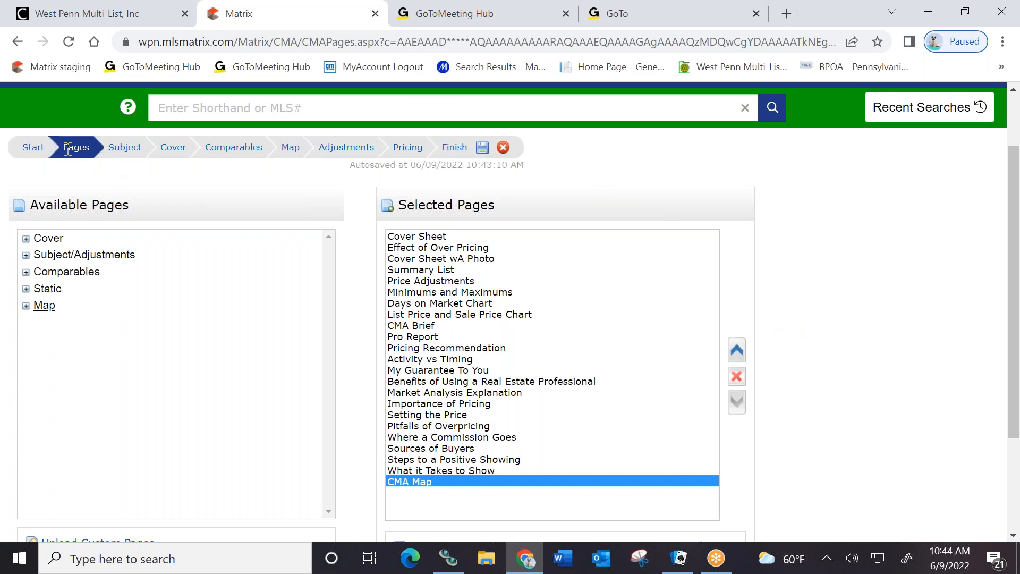
pyautogui.click(736, 377)
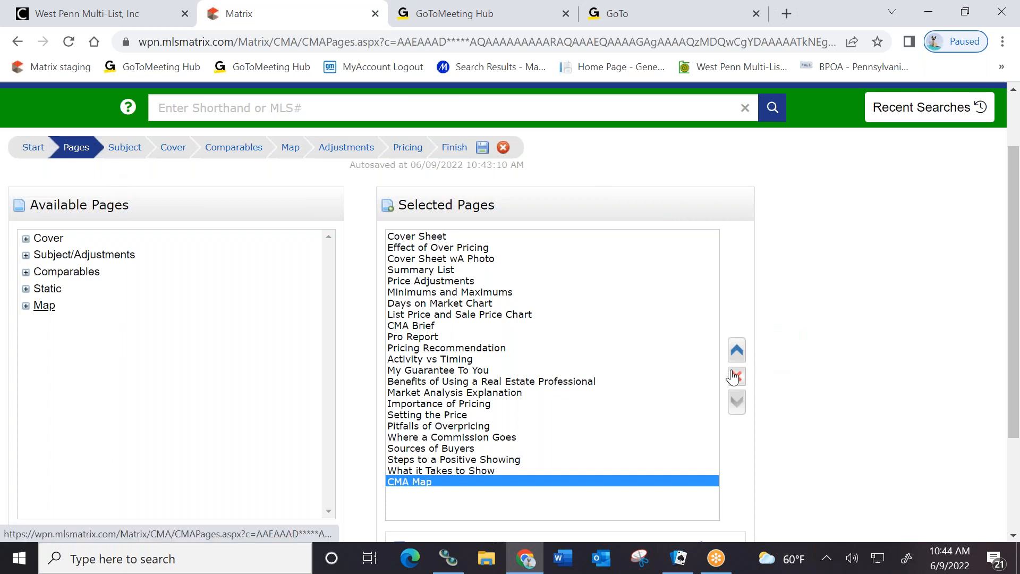
pyautogui.scroll(-3, 584, 319)
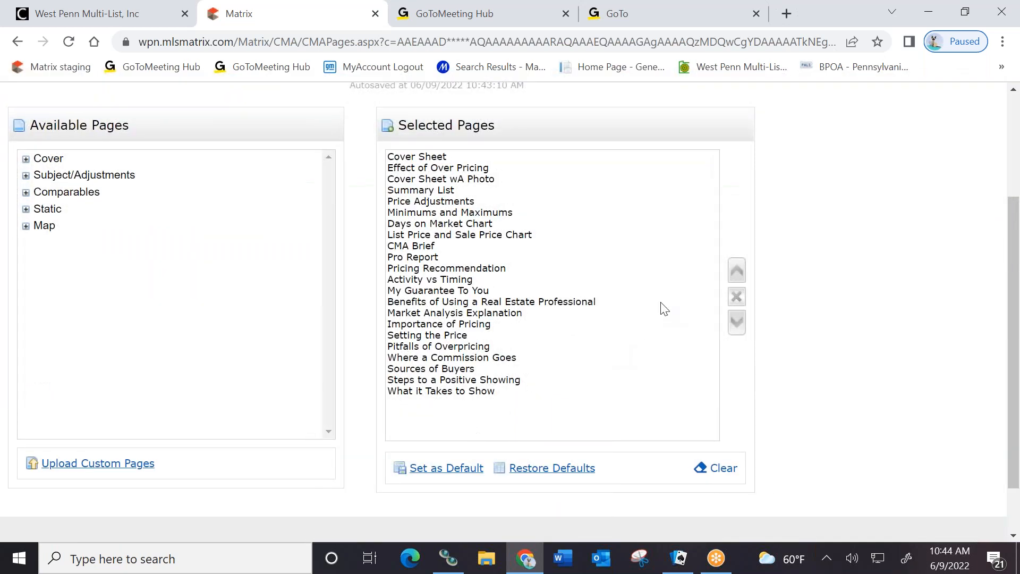
pyautogui.click(480, 302)
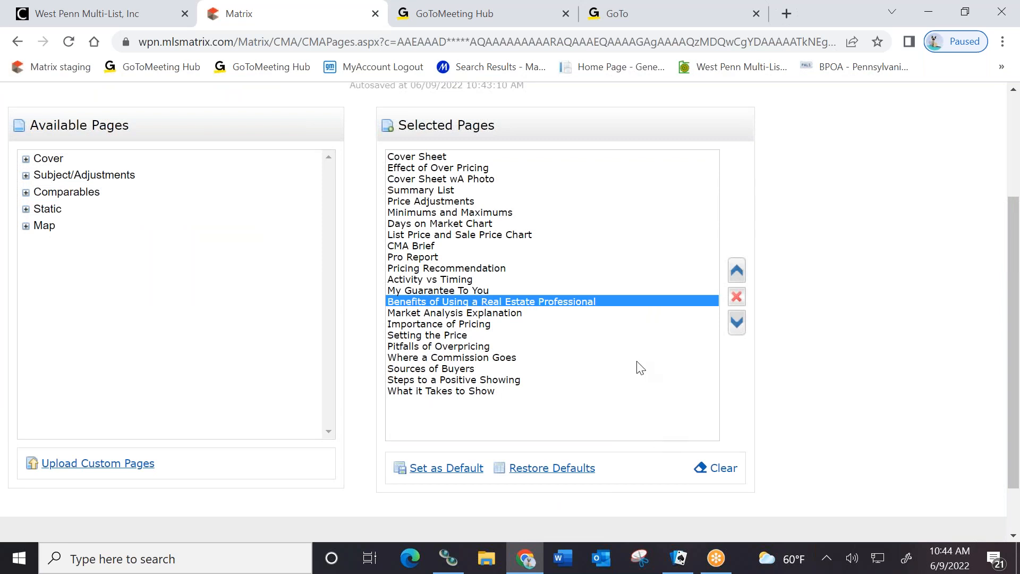
pyautogui.click(737, 299)
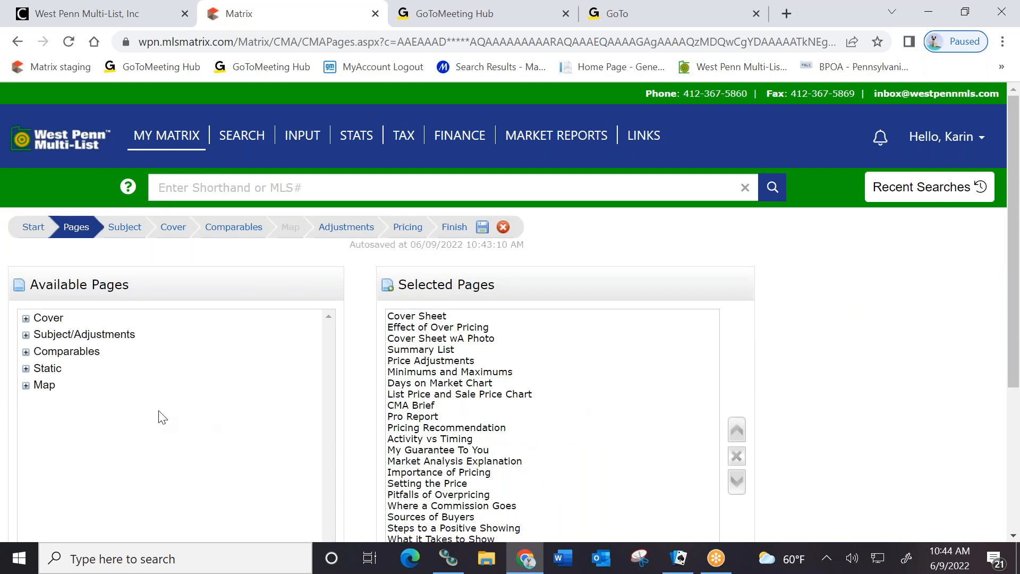
pyautogui.click(127, 228)
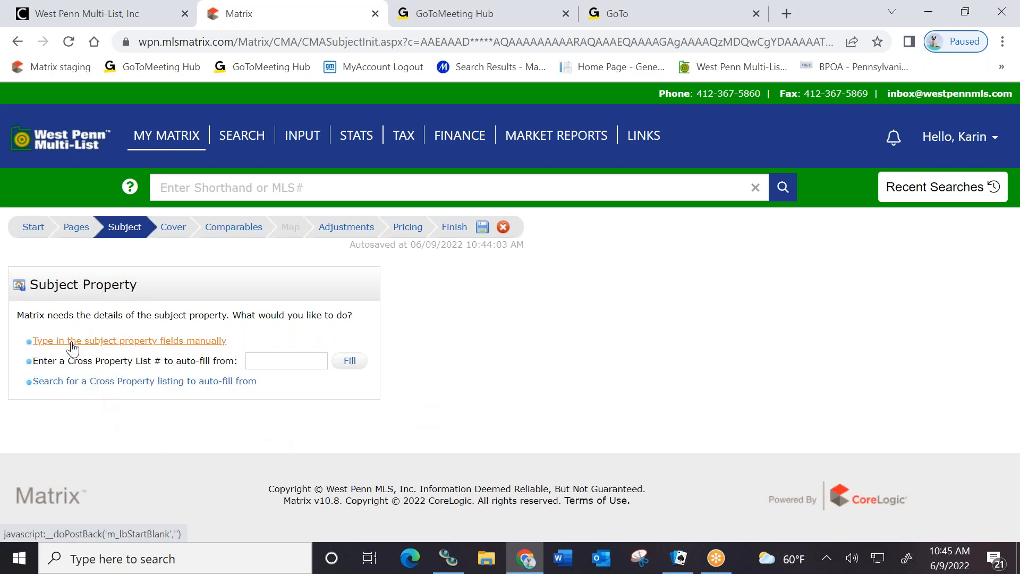
# Choose to enter the subject property details manually
pyautogui.click(129, 343)
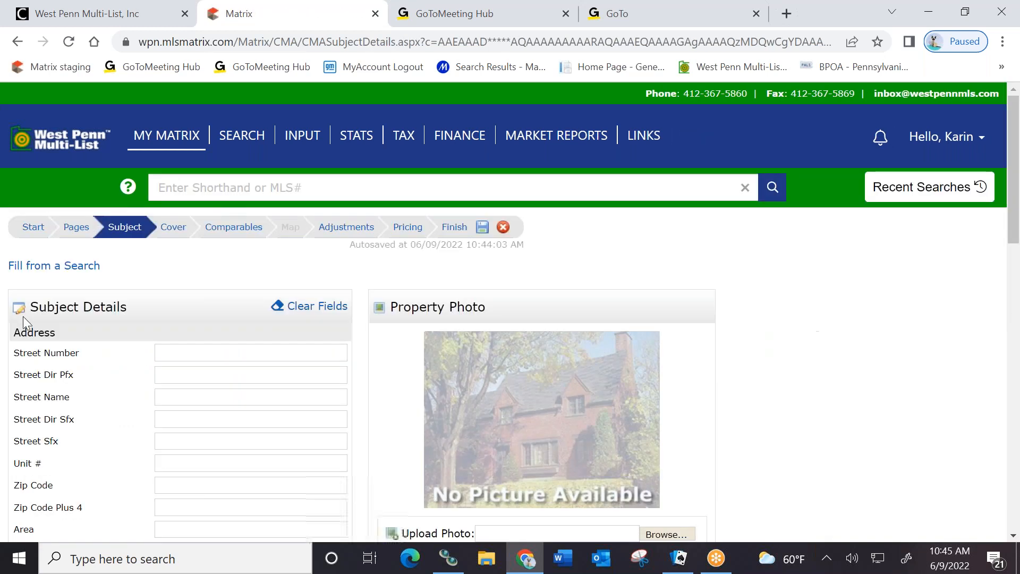
# Open the first custom subject field's choices, cancel without adding one, and proceed to Cover
pyautogui.scroll(-3, 105, 351)
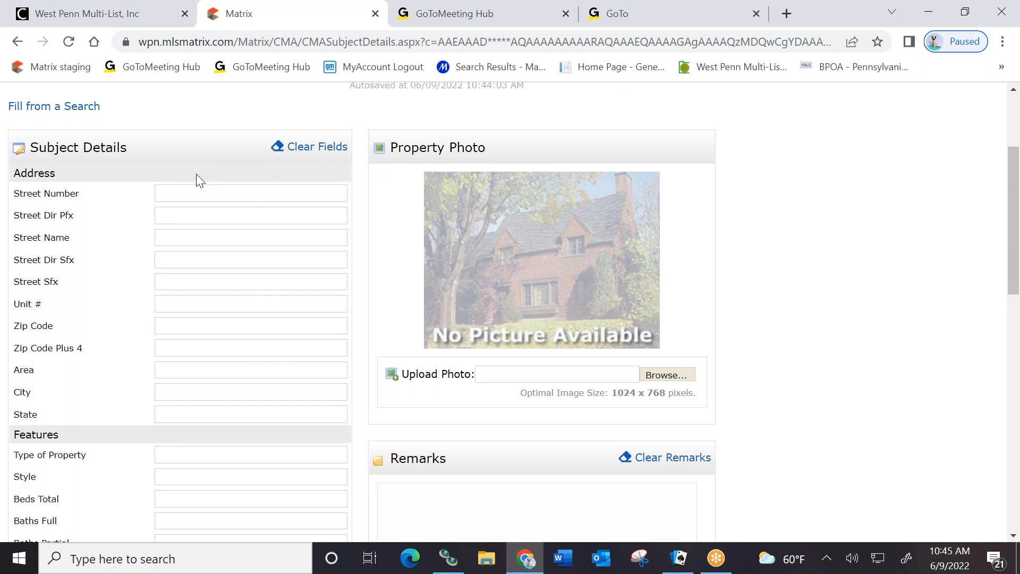
pyautogui.scroll(-3, 126, 339)
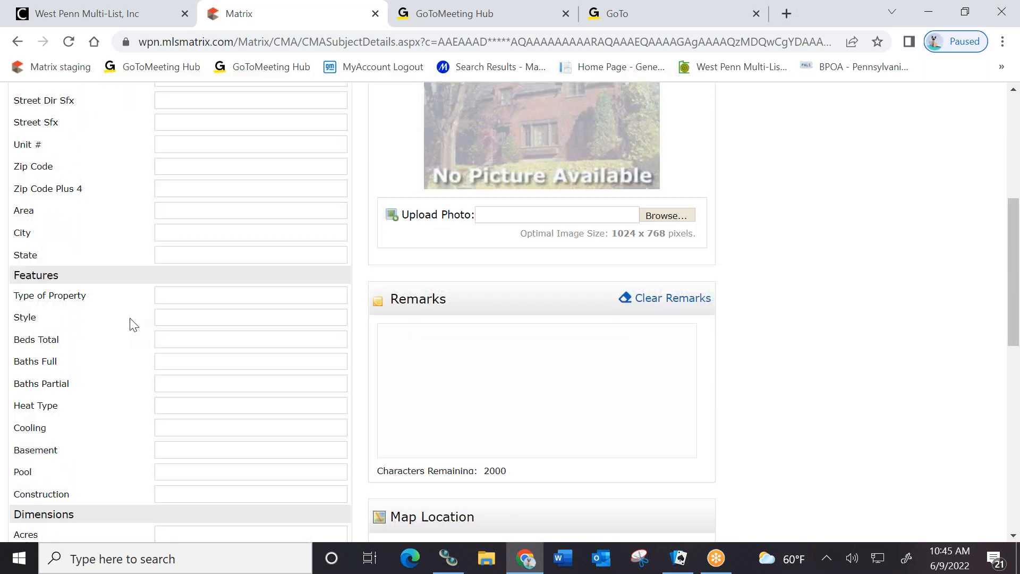
pyautogui.scroll(-9, 228, 301)
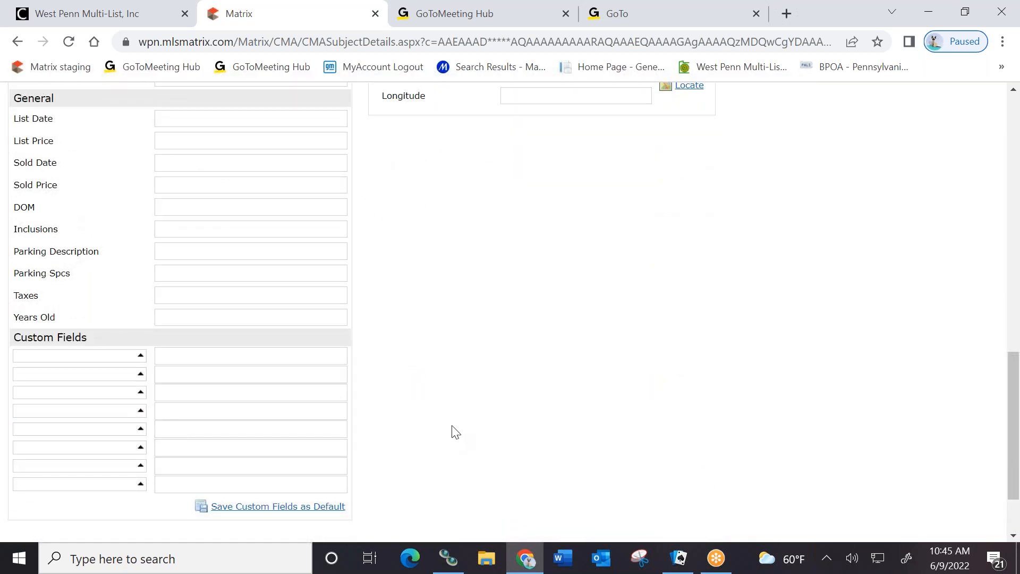
pyautogui.click(141, 355)
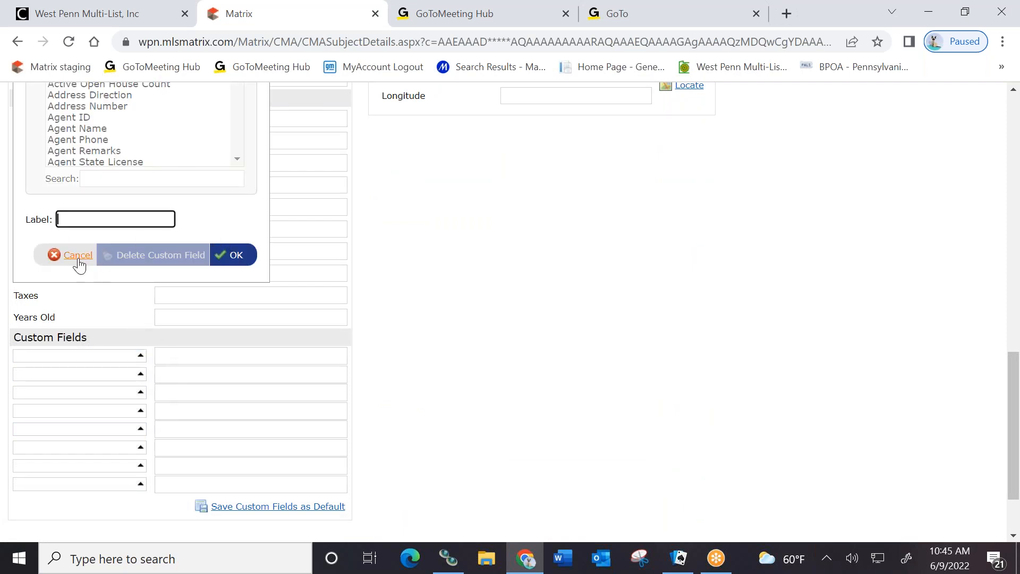
pyautogui.click(74, 257)
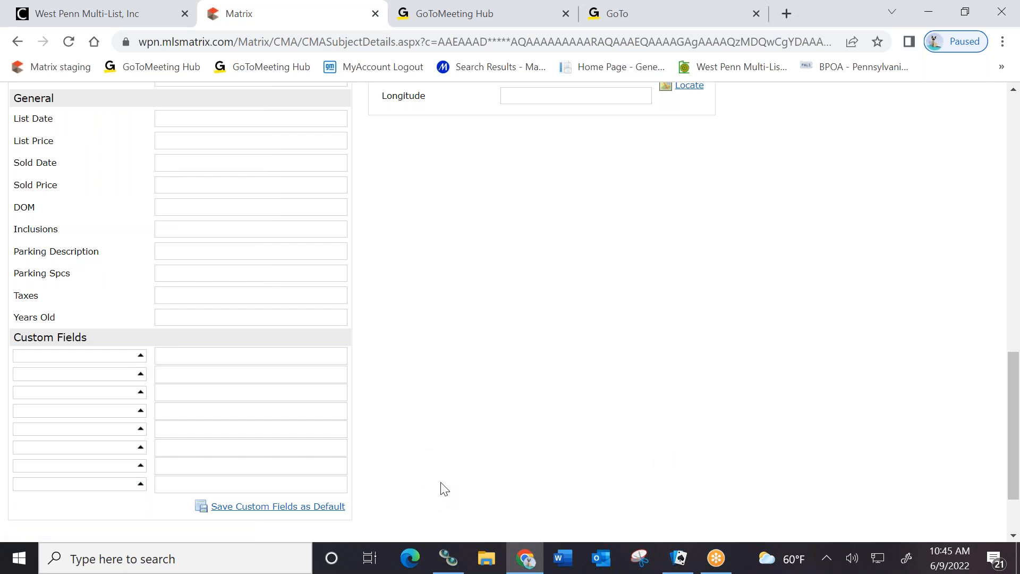
pyautogui.scroll(3, 295, 459)
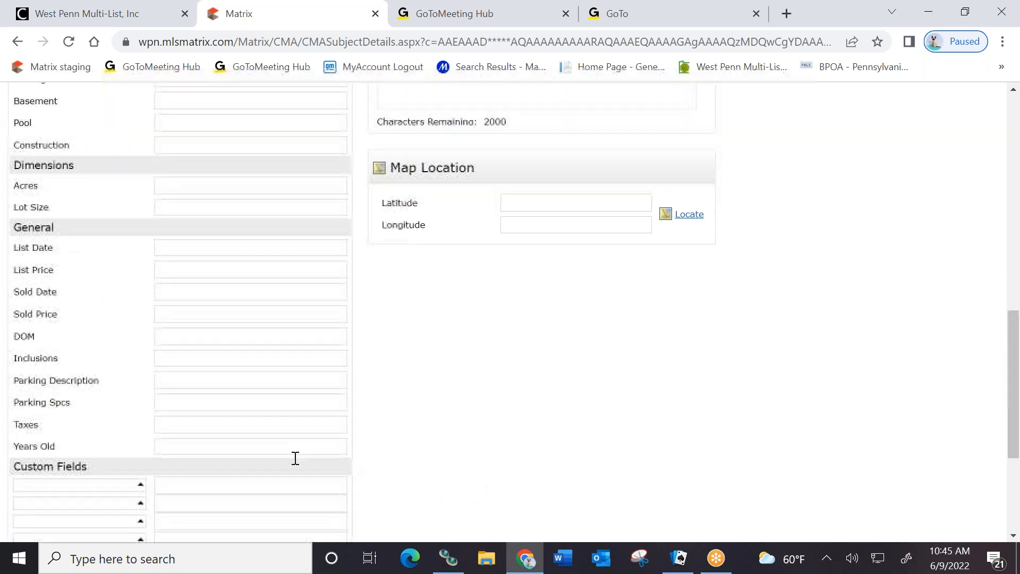
pyautogui.scroll(4, 293, 456)
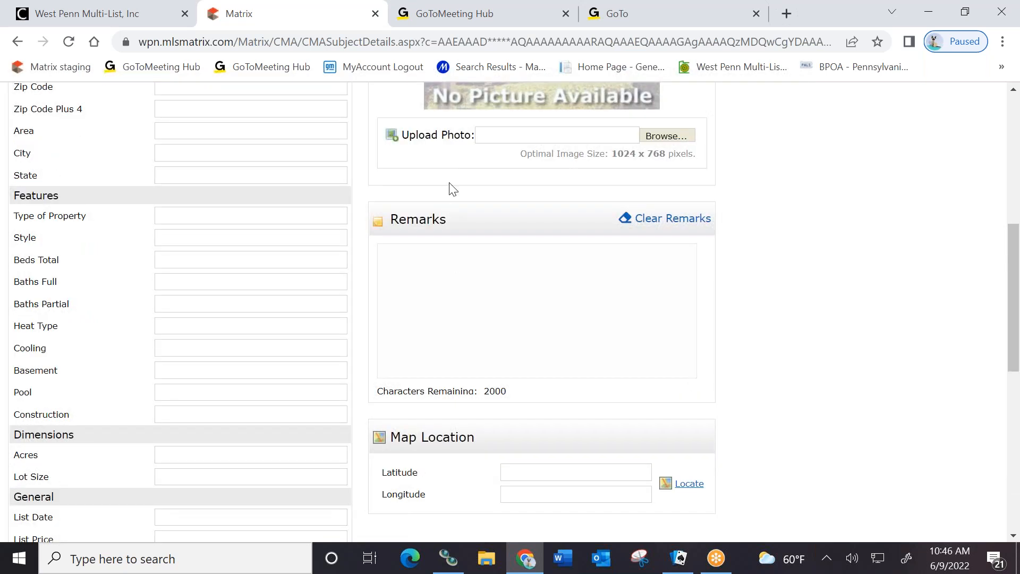
pyautogui.scroll(2, 547, 135)
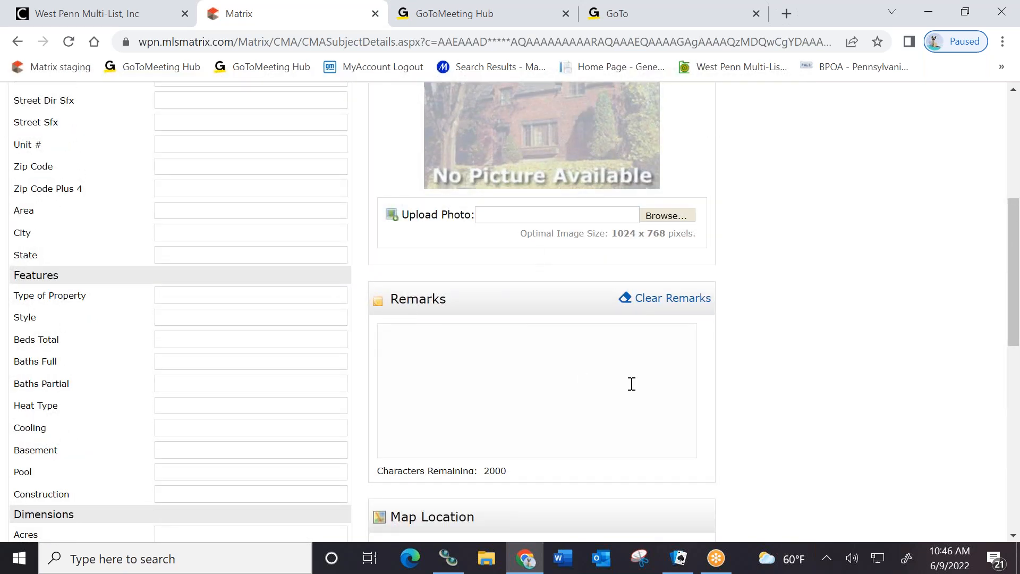
pyautogui.scroll(-3, 649, 394)
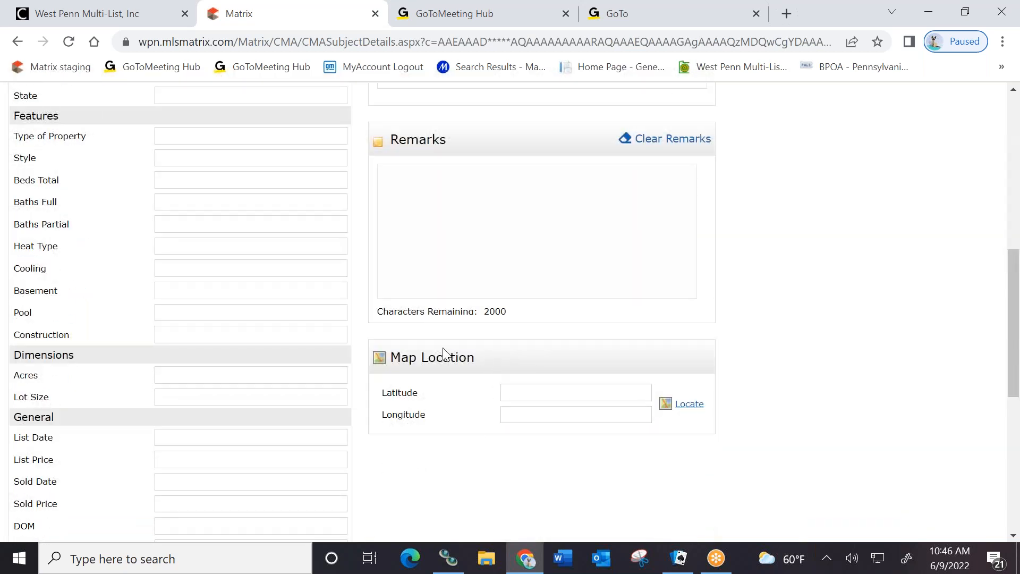
pyautogui.scroll(9, 505, 473)
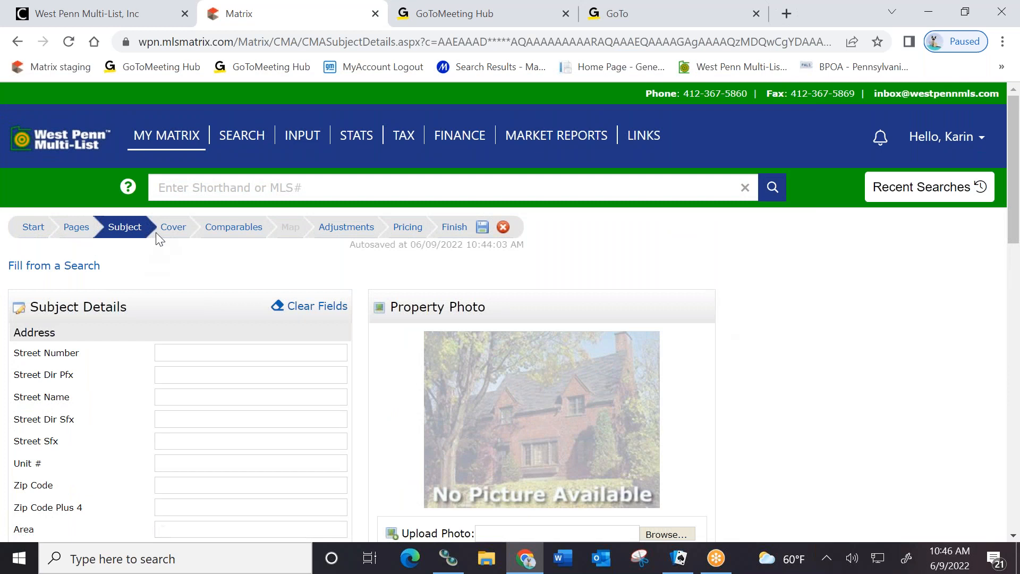
pyautogui.click(173, 229)
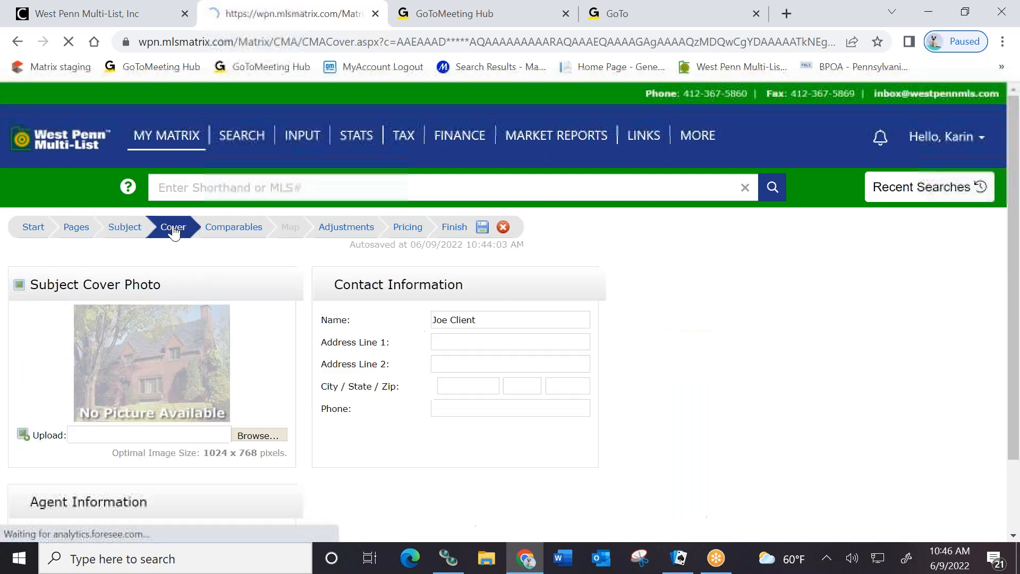
pyautogui.scroll(-1, 717, 343)
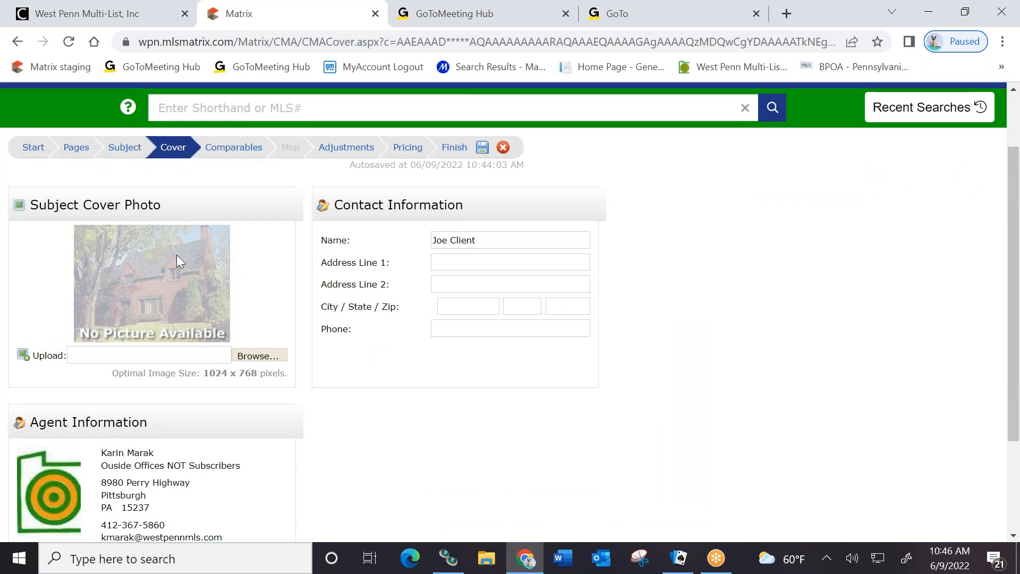
pyautogui.scroll(-1, 150, 258)
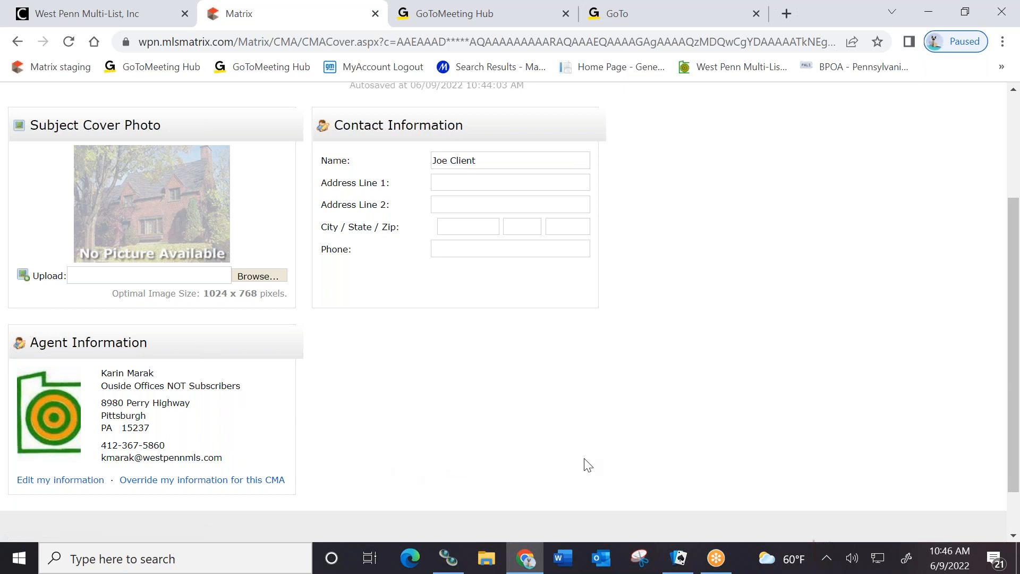
pyautogui.scroll(3, 829, 439)
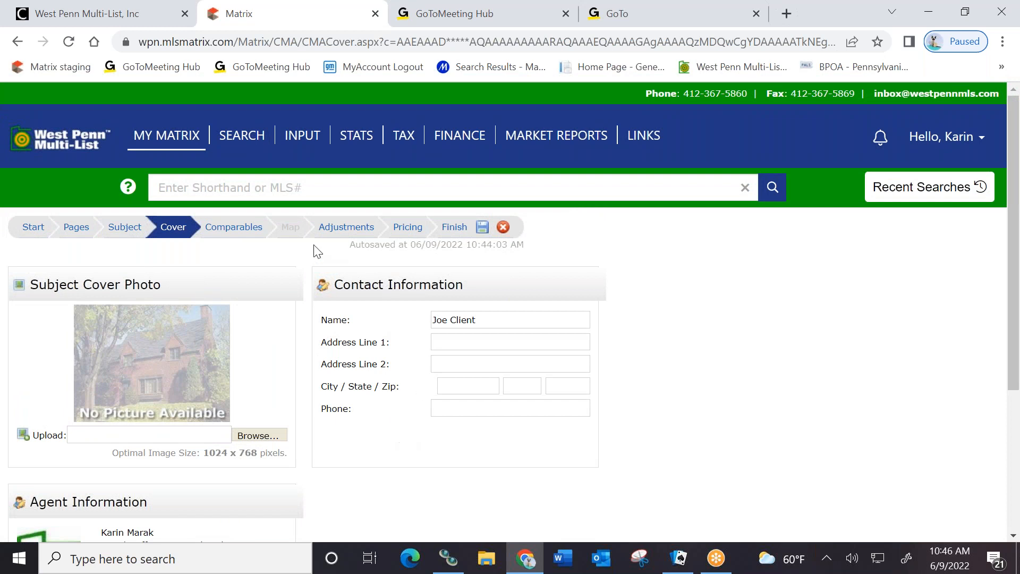
# Show the 8 selected comparables, then try the Map step and dismiss its no-map warning
pyautogui.click(241, 229)
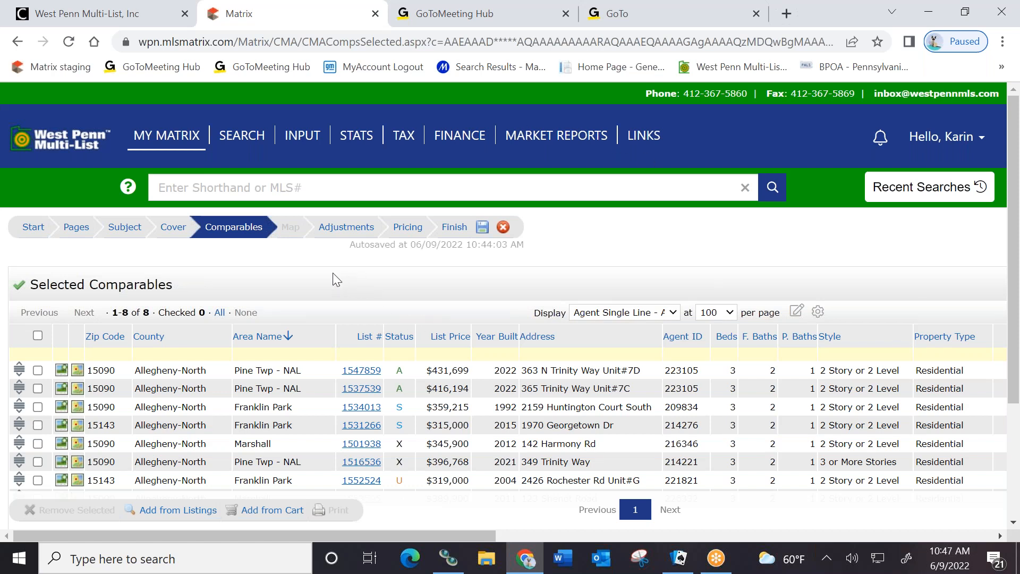
pyautogui.scroll(-3, 242, 273)
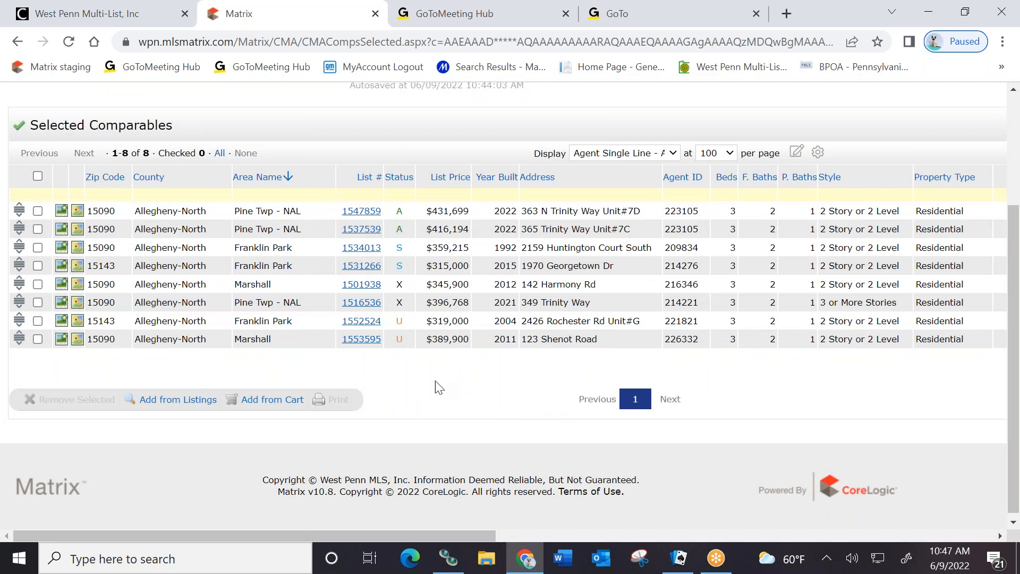
pyautogui.scroll(3, 430, 414)
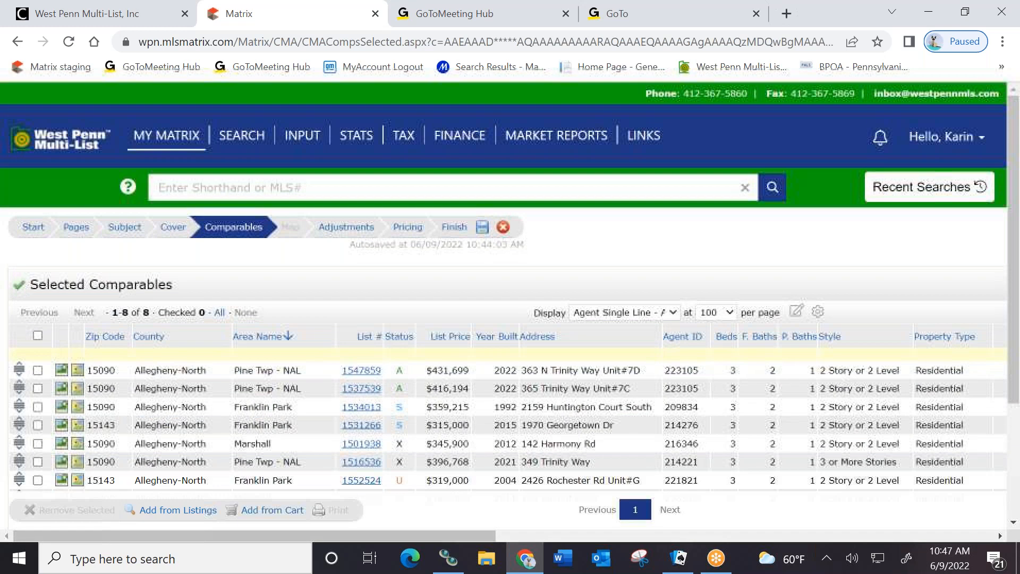
pyautogui.click(291, 225)
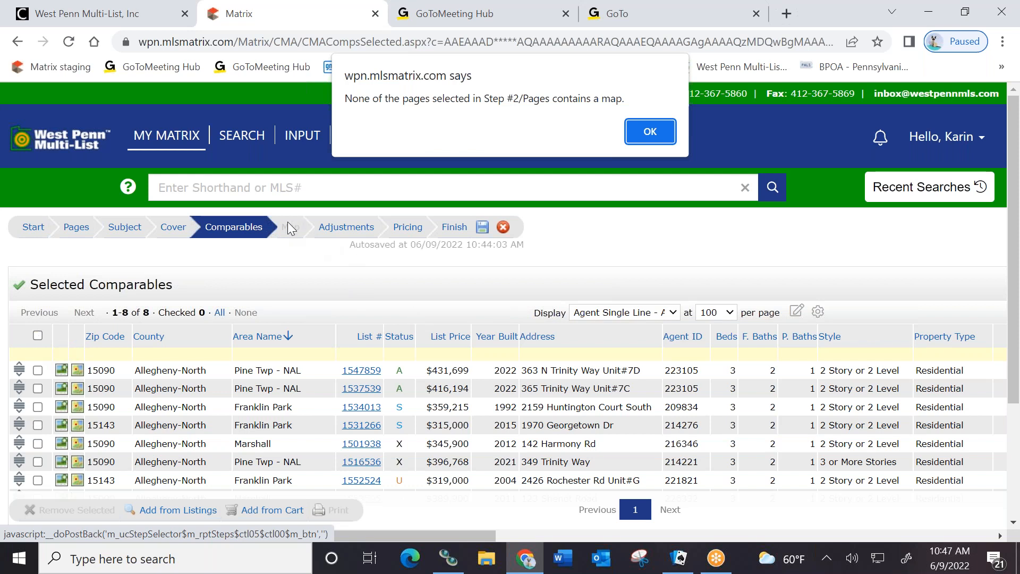
pyautogui.click(659, 137)
pyautogui.click(292, 229)
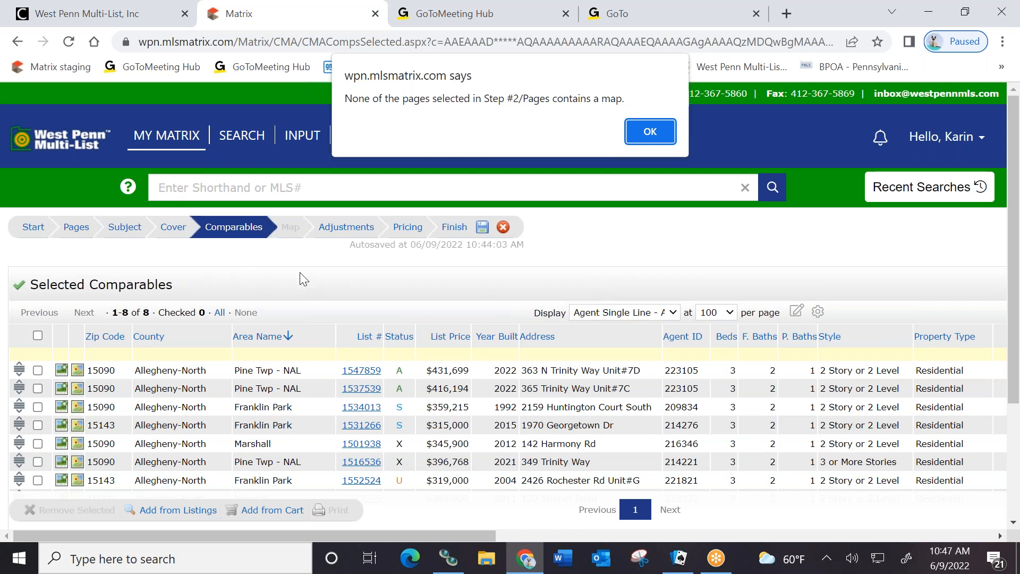
# Dismiss the no-map alert and load the Map Preview plotting the eight comparables without a subject
pyautogui.click(649, 131)
pyautogui.click(69, 233)
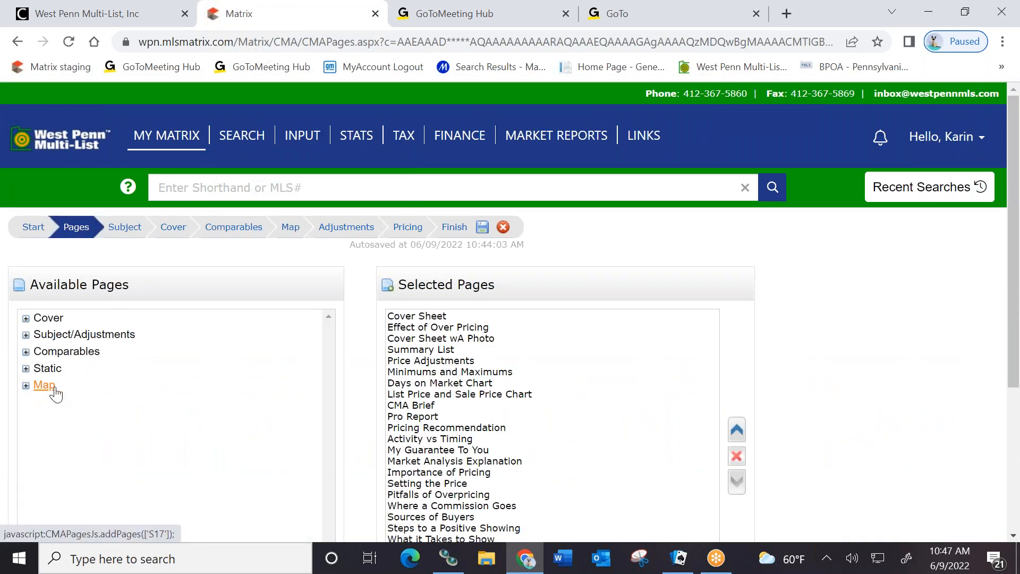
pyautogui.click(294, 228)
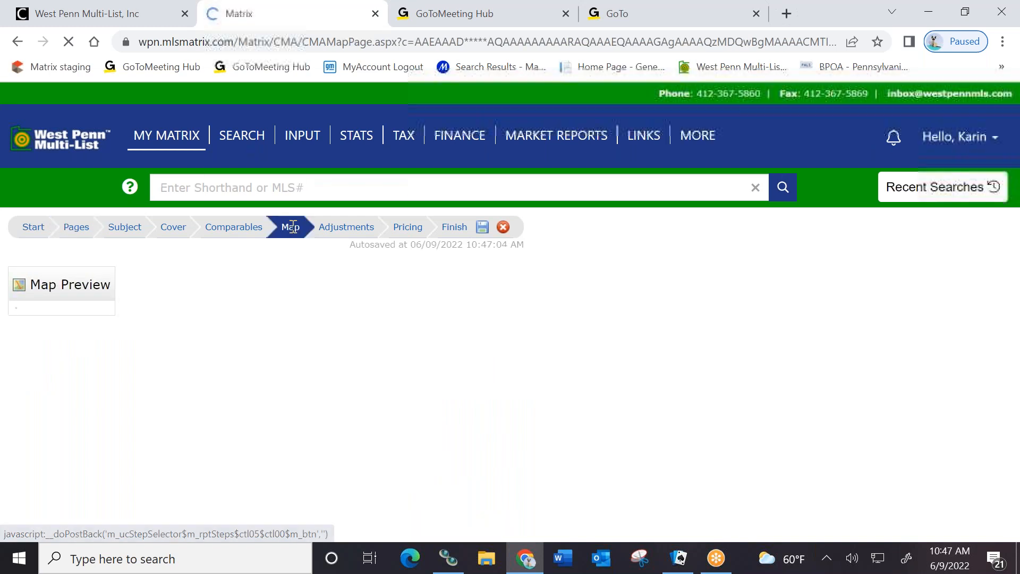
pyautogui.scroll(-1, 828, 394)
pyautogui.scroll(-1, 827, 394)
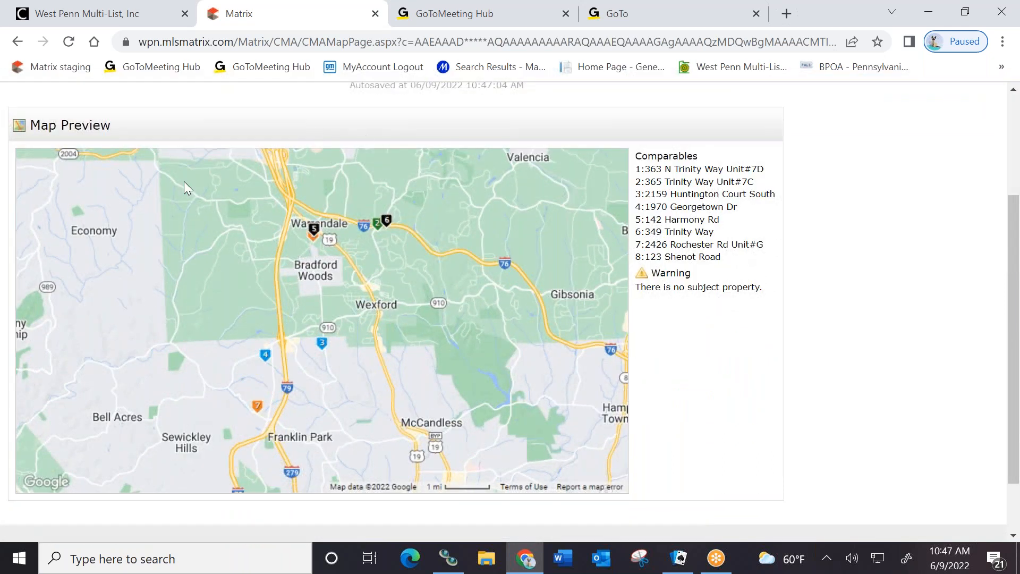
pyautogui.scroll(2, 832, 405)
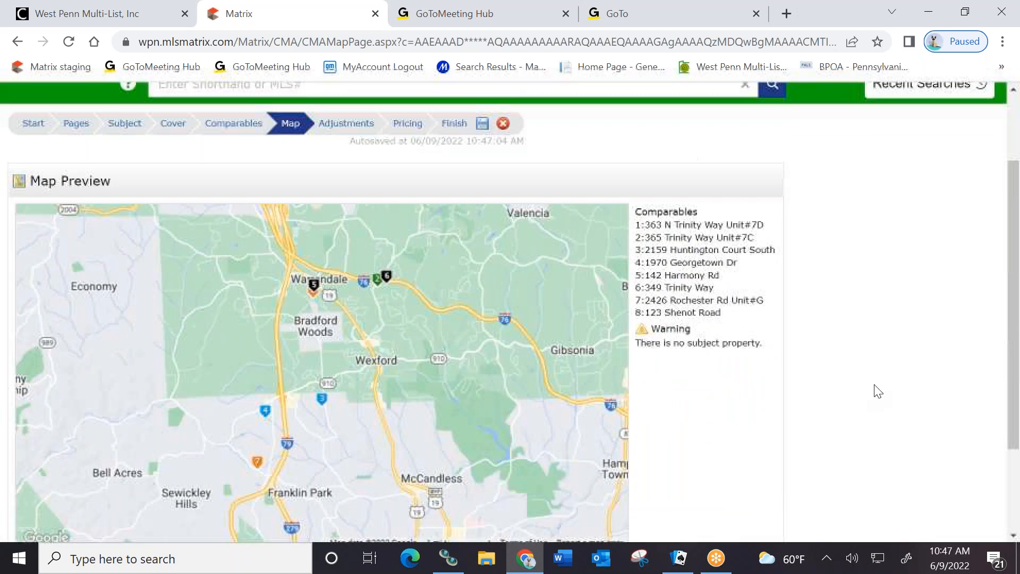
# Close the accidentally opened search menu and continue to the Adjustments step
pyautogui.click(242, 135)
pyautogui.click(560, 262)
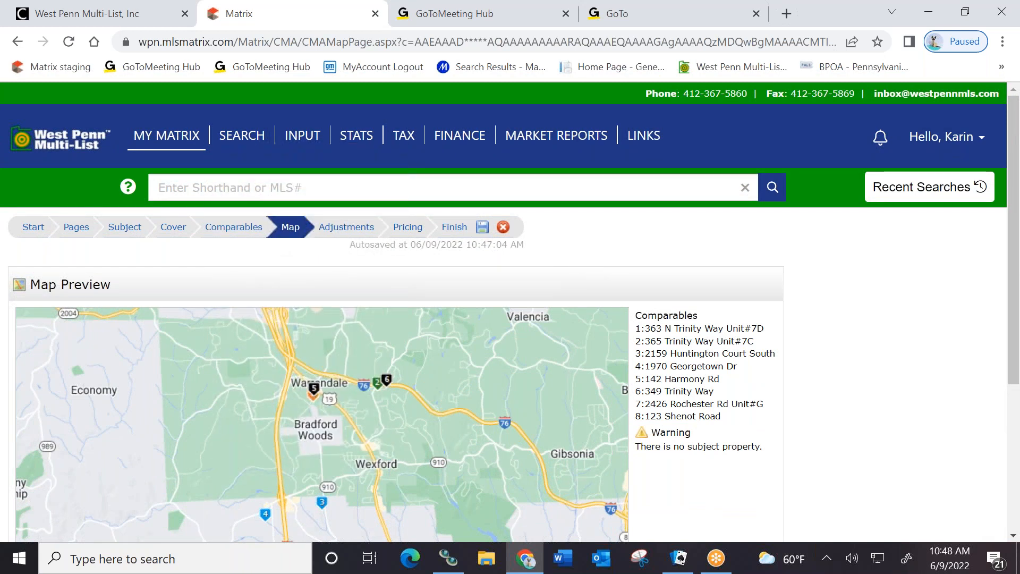
pyautogui.click(349, 230)
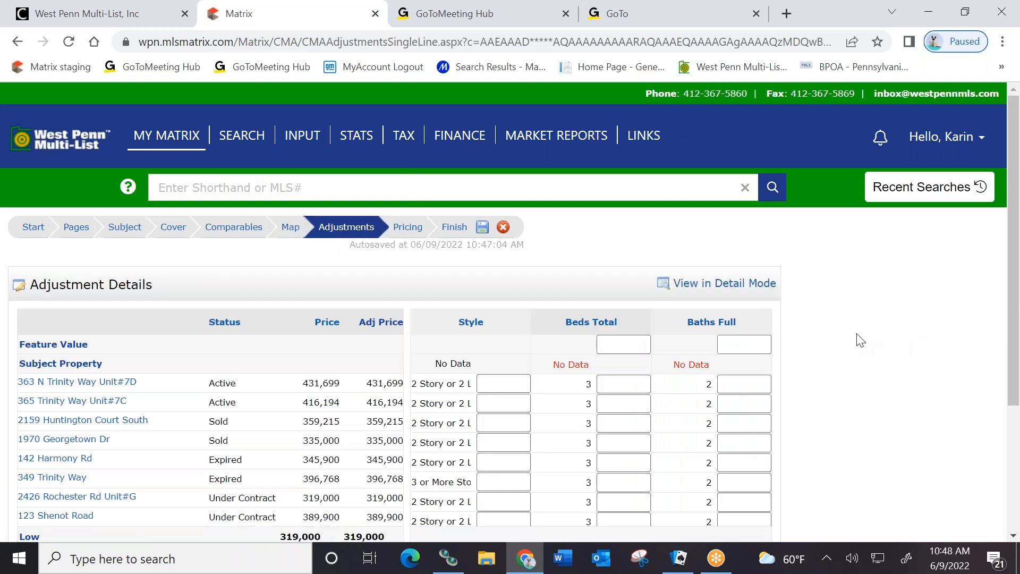
# Scroll the Adjustment Details table: Low 319,000, Median 374,558, Average 374,210, High 431,699
pyautogui.scroll(-3, 859, 341)
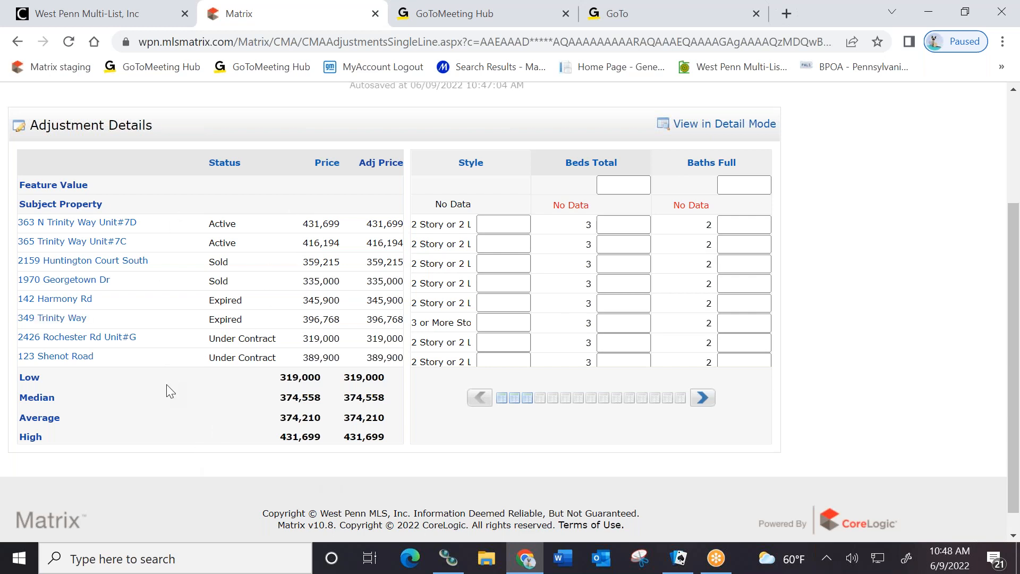
pyautogui.scroll(3, 845, 287)
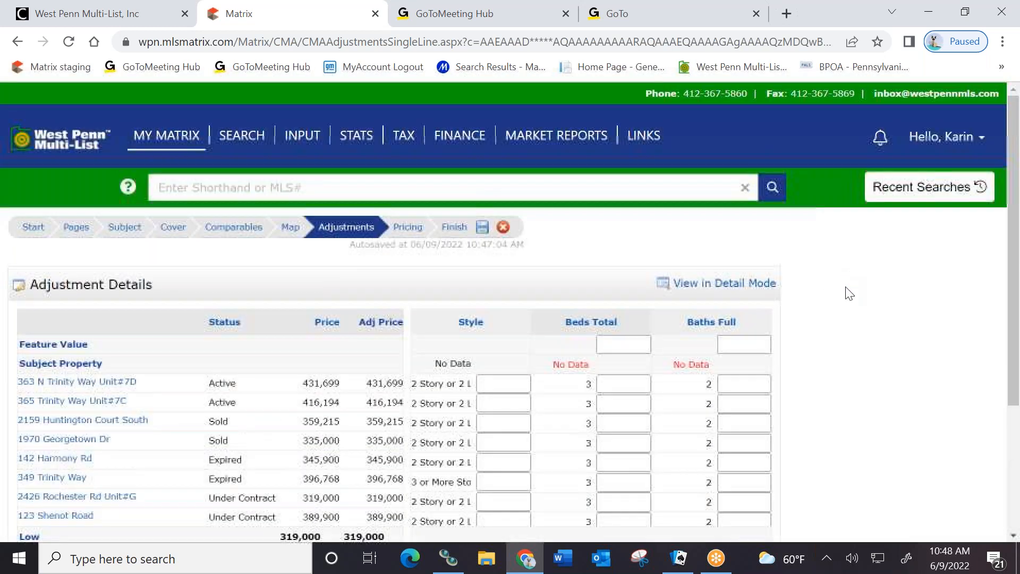
# Review the Pricing summary of 8 comparables (319,000 to 431,699), leaving list price and notes blank
pyautogui.click(404, 223)
pyautogui.scroll(-3, 656, 346)
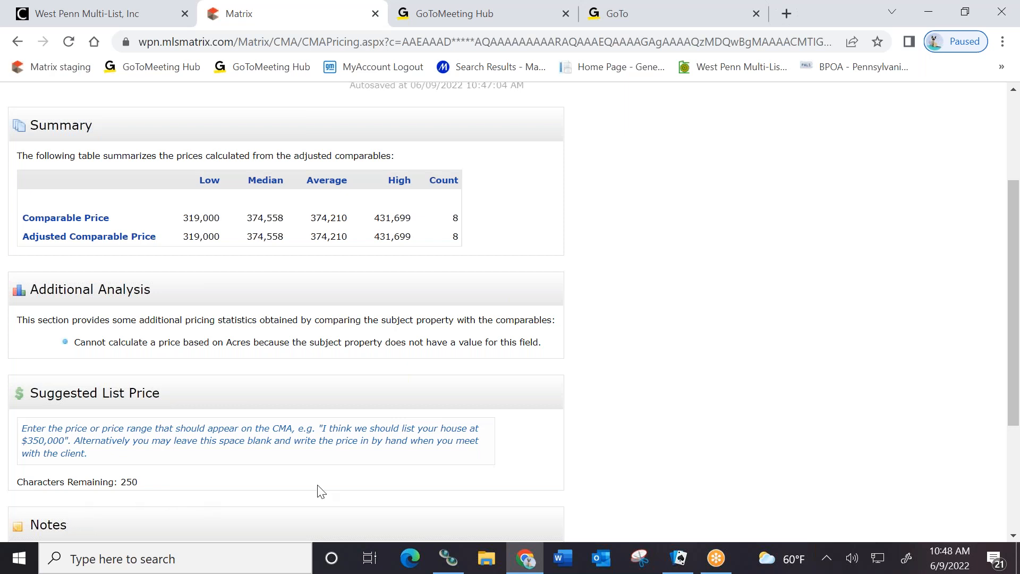
pyautogui.scroll(-3, 837, 535)
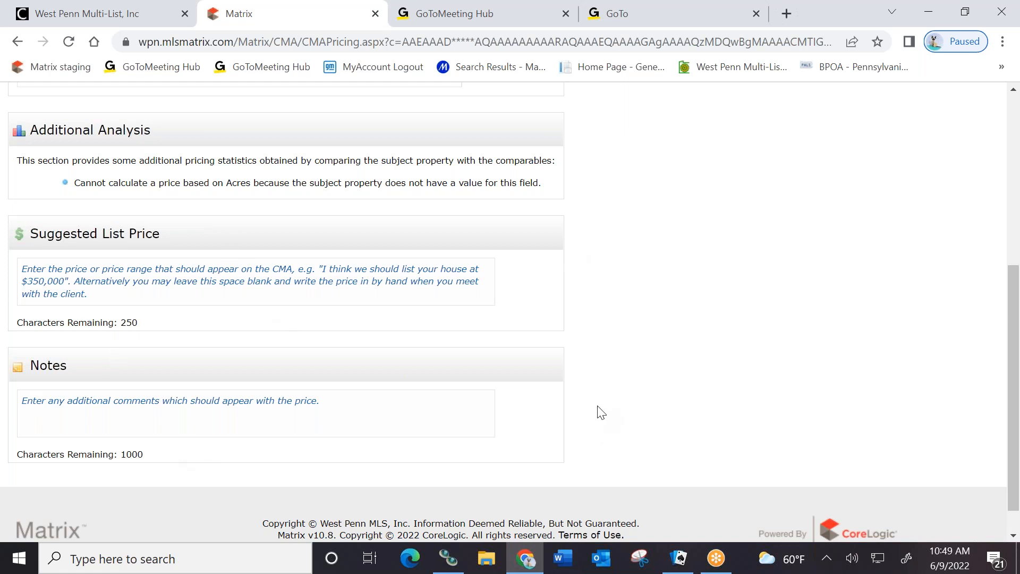
pyautogui.scroll(6, 722, 392)
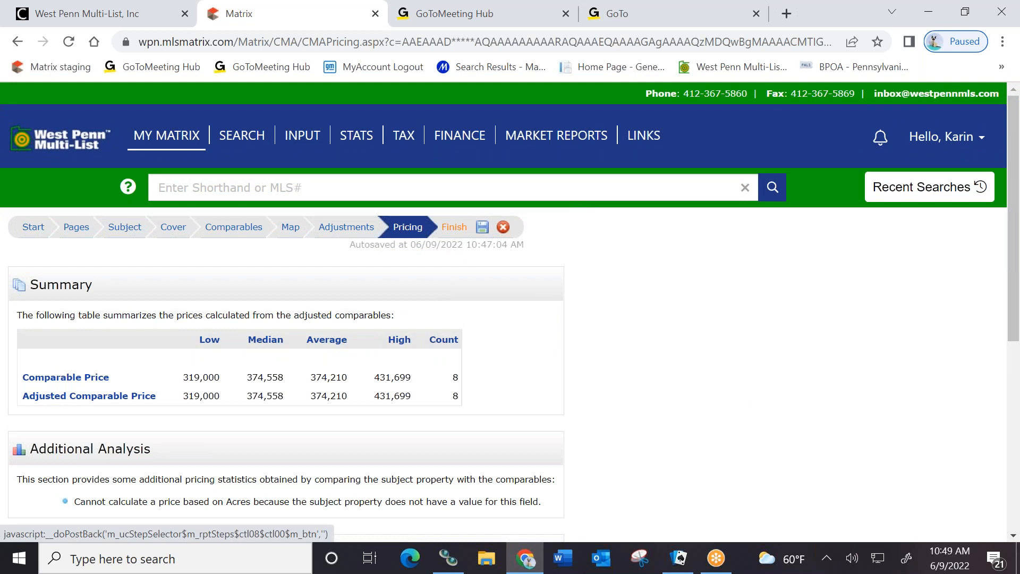
# Finish the CMA and generate the 31-page report Report2910Jun09.pdf, opening it in a new tab
pyautogui.click(455, 227)
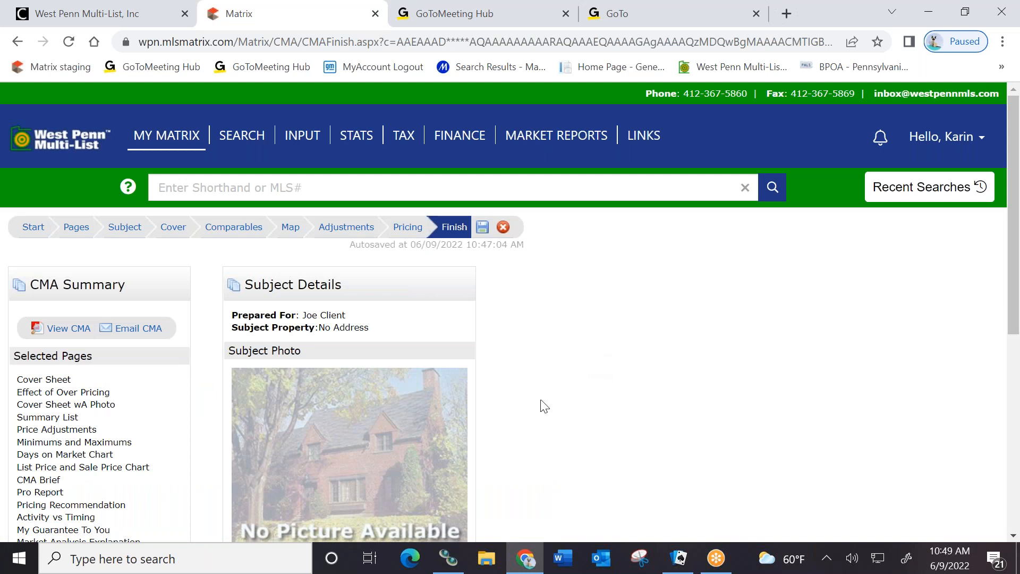
pyautogui.click(61, 330)
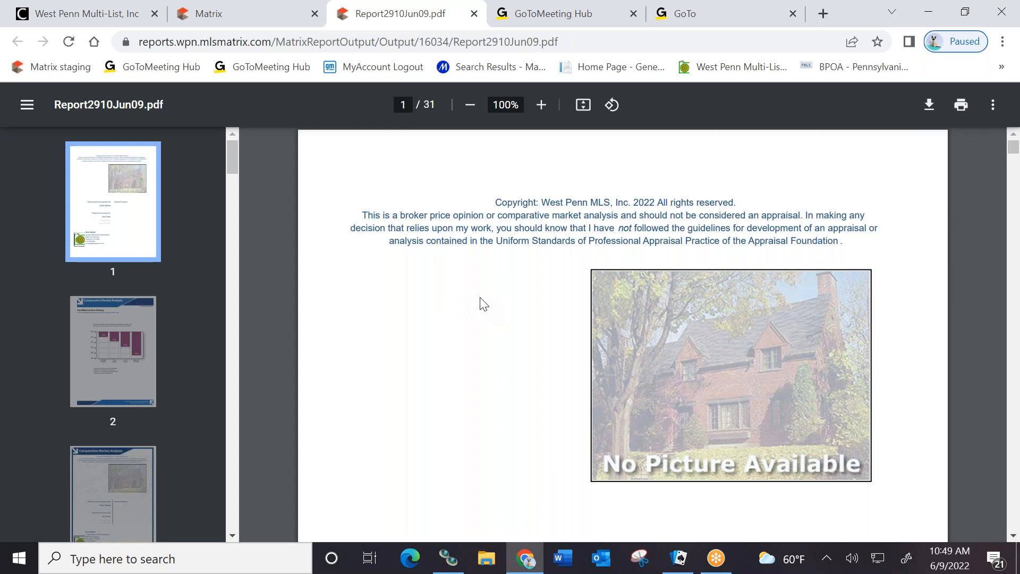
# Page through the CMA PDF from page 2 to the page 9 price adjustments, then close it
pyautogui.scroll(-10, 478, 299)
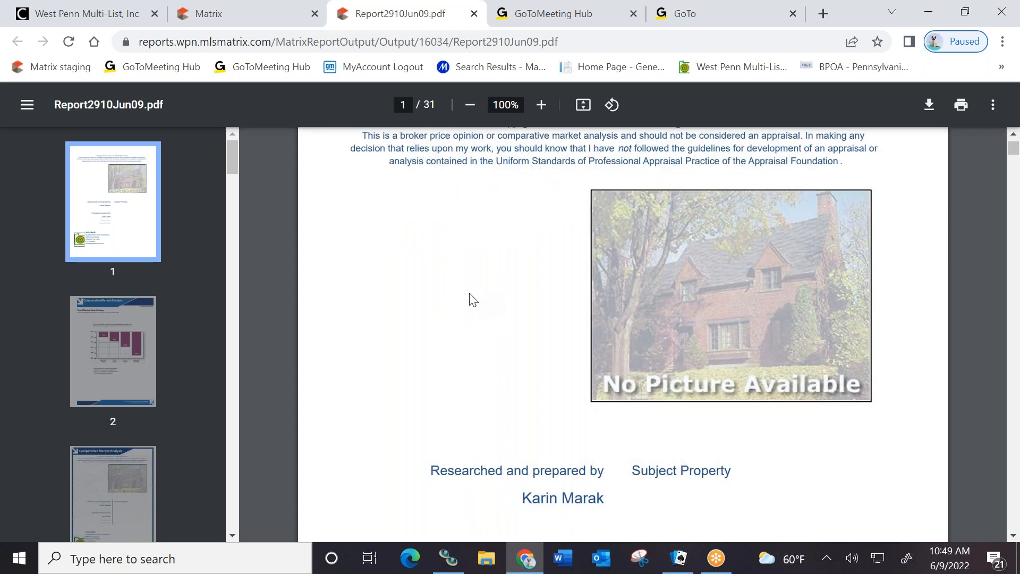
pyautogui.scroll(-3, 462, 295)
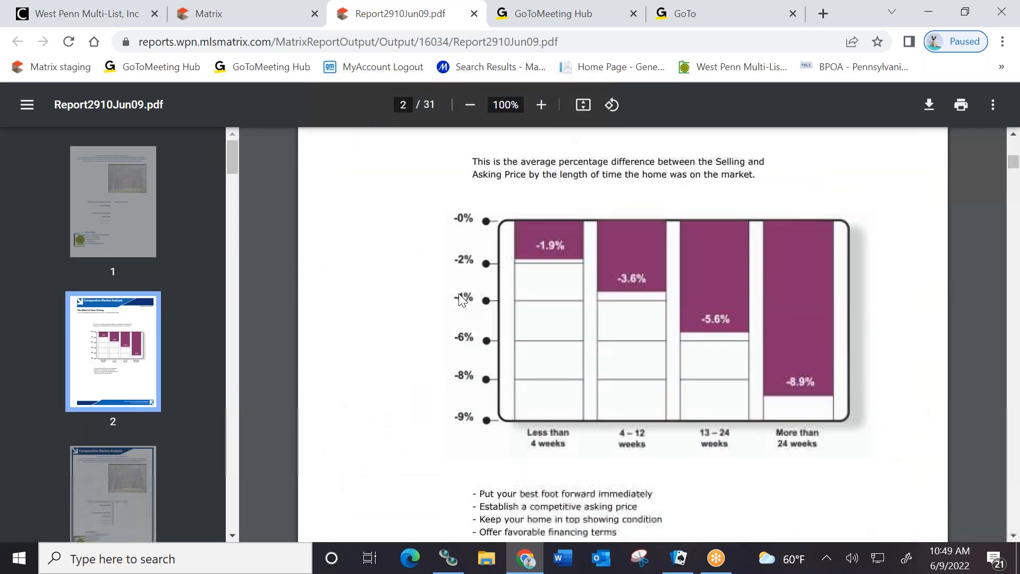
pyautogui.scroll(-3, 398, 370)
pyautogui.scroll(-10, 400, 371)
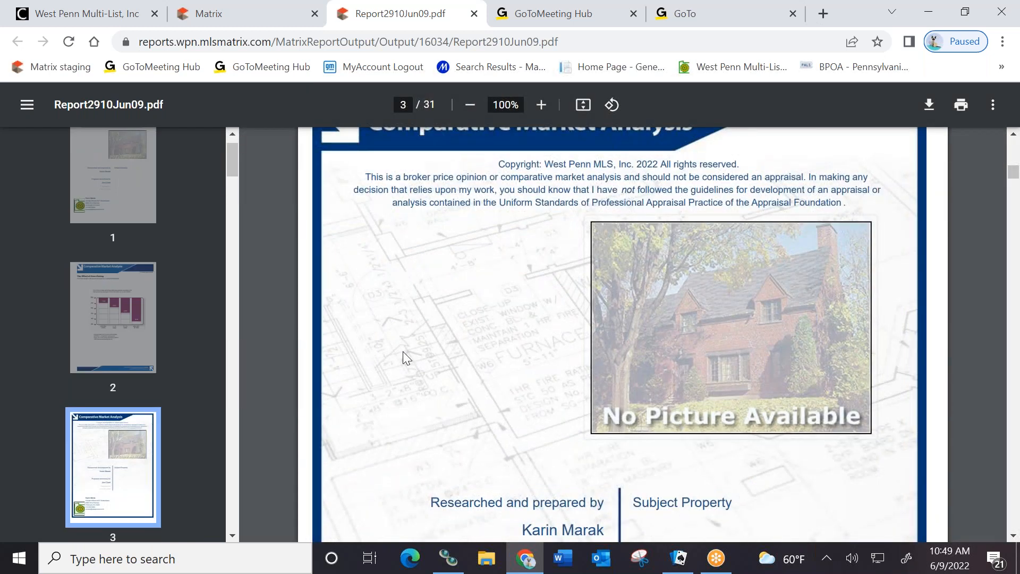
pyautogui.scroll(-10, 409, 352)
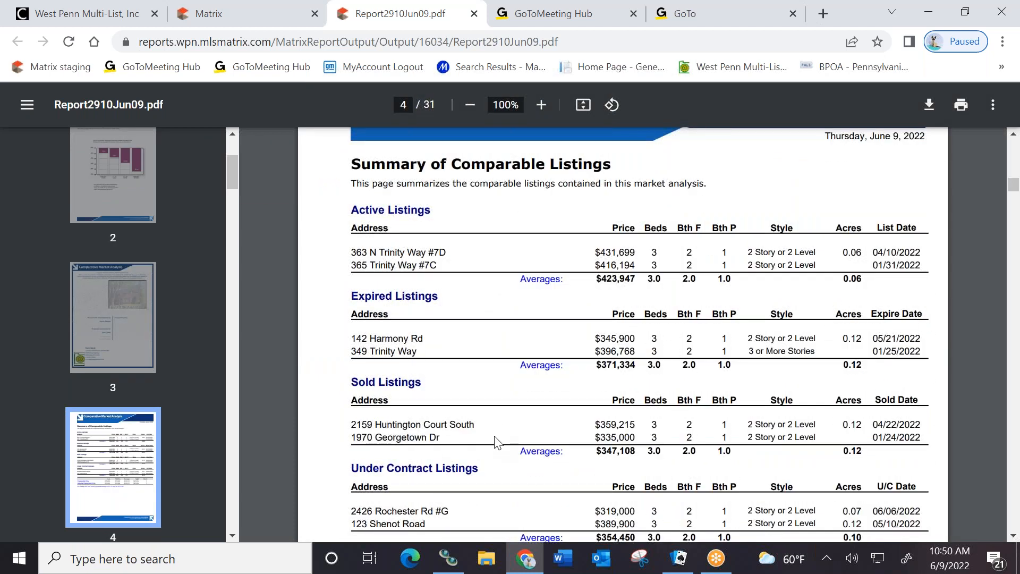
pyautogui.scroll(-9, 500, 438)
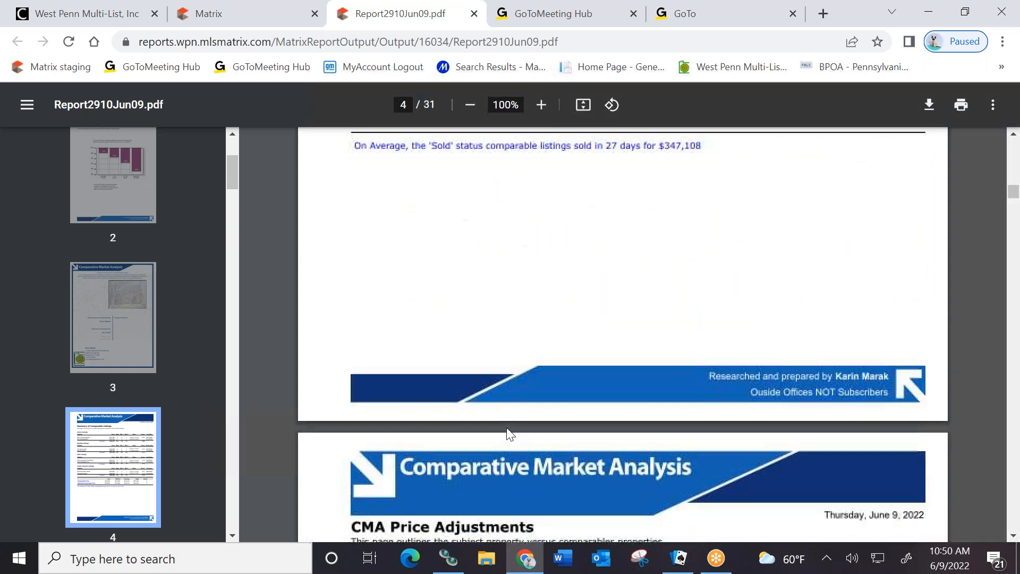
pyautogui.scroll(-7, 505, 436)
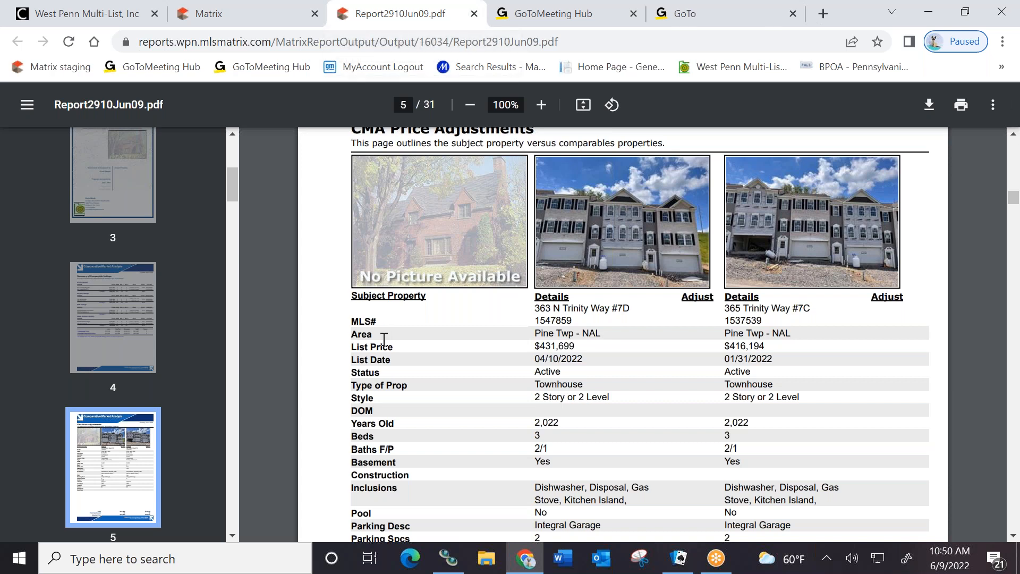
pyautogui.scroll(-10, 399, 334)
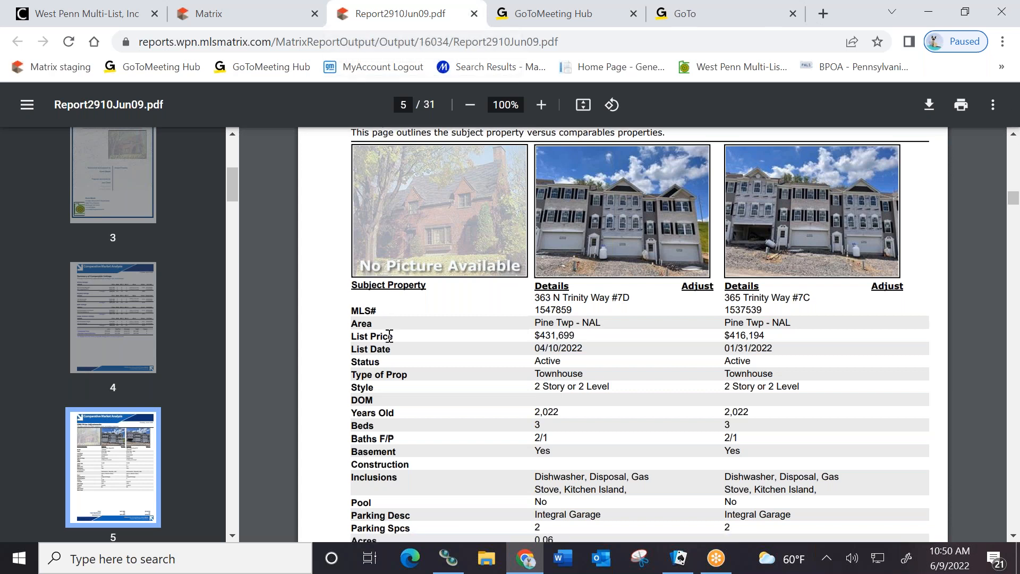
pyautogui.scroll(-10, 462, 326)
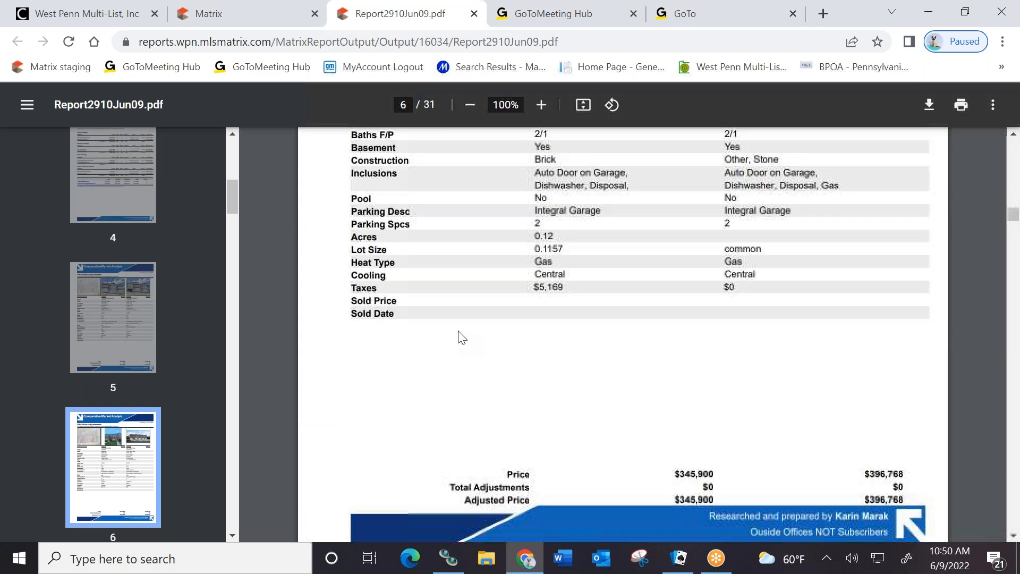
pyautogui.scroll(-15, 469, 330)
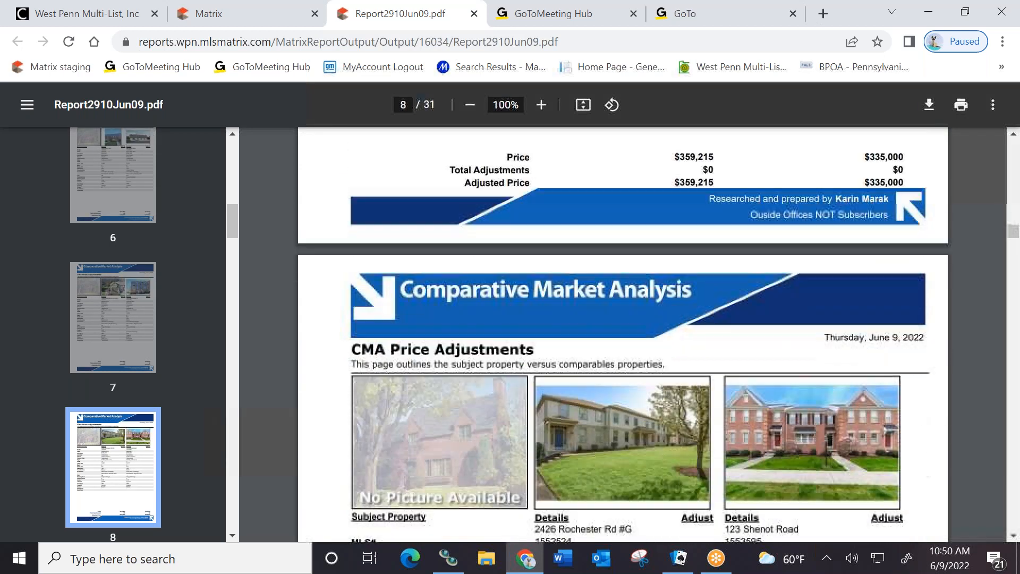
pyautogui.scroll(-8, 478, 325)
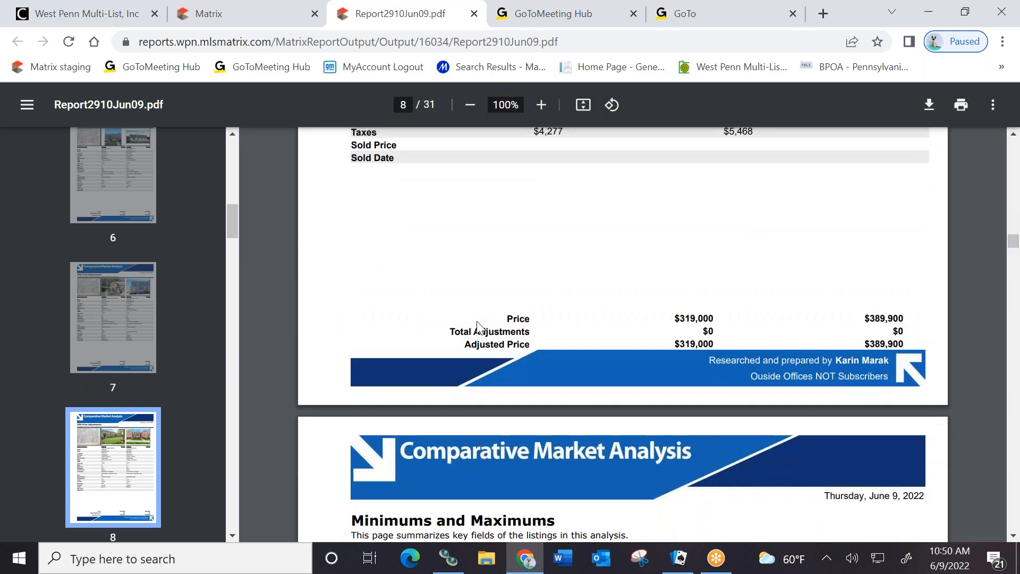
pyautogui.scroll(3, 484, 324)
pyautogui.scroll(5, 487, 323)
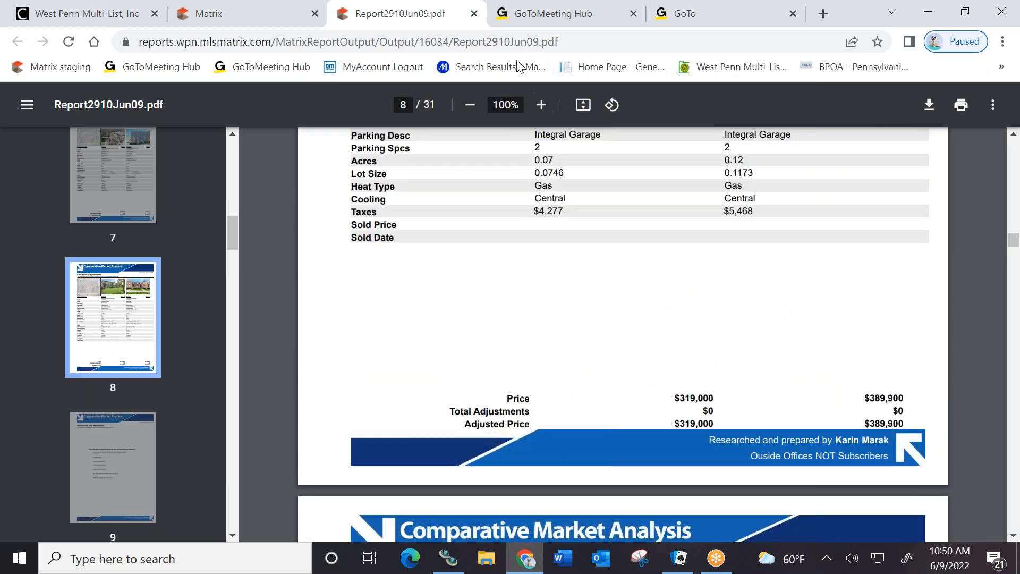
pyautogui.click(475, 14)
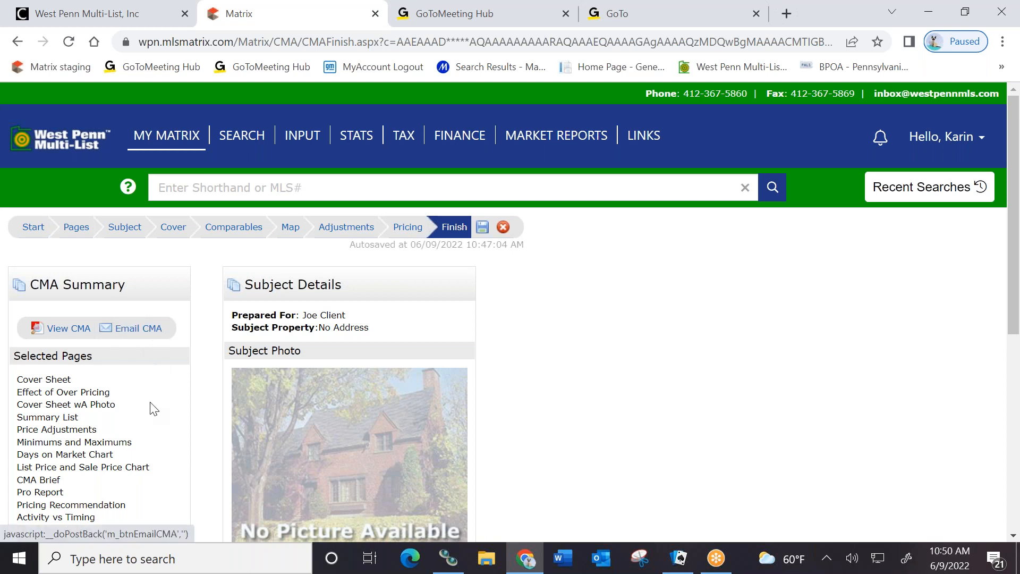
# Leave the CMA Finish page for the My Matrix home dashboard via the West Penn Multi-List logo
pyautogui.scroll(-7, 149, 404)
pyautogui.scroll(7, 162, 388)
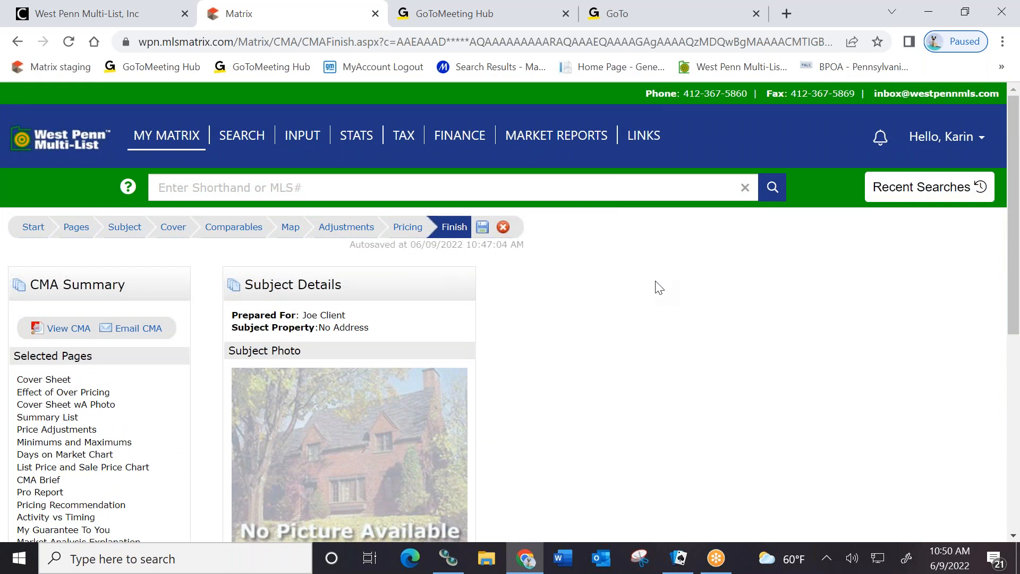
pyautogui.click(72, 147)
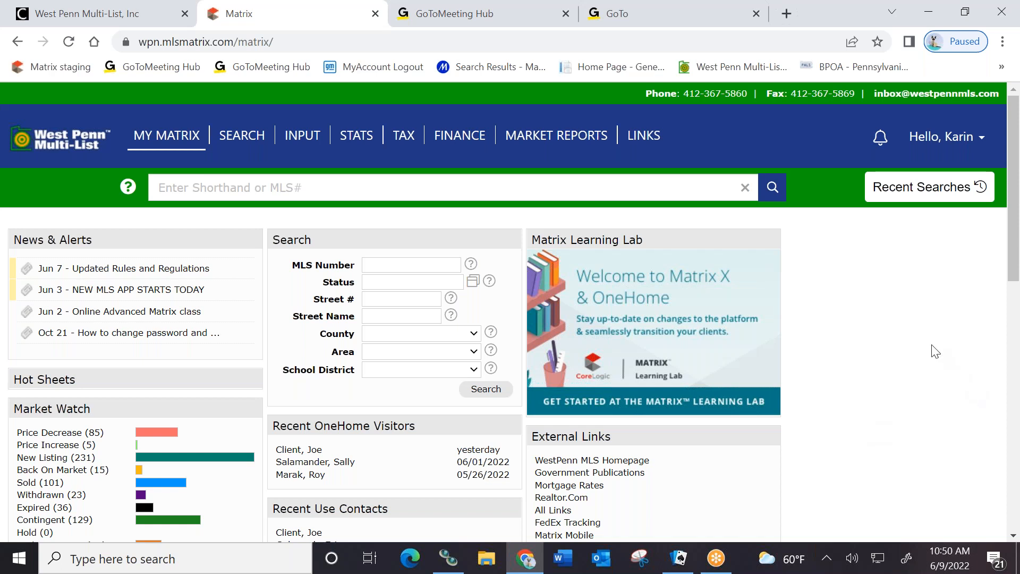
# Open the My Information section of Matrix Settings from the user menu
pyautogui.click(954, 143)
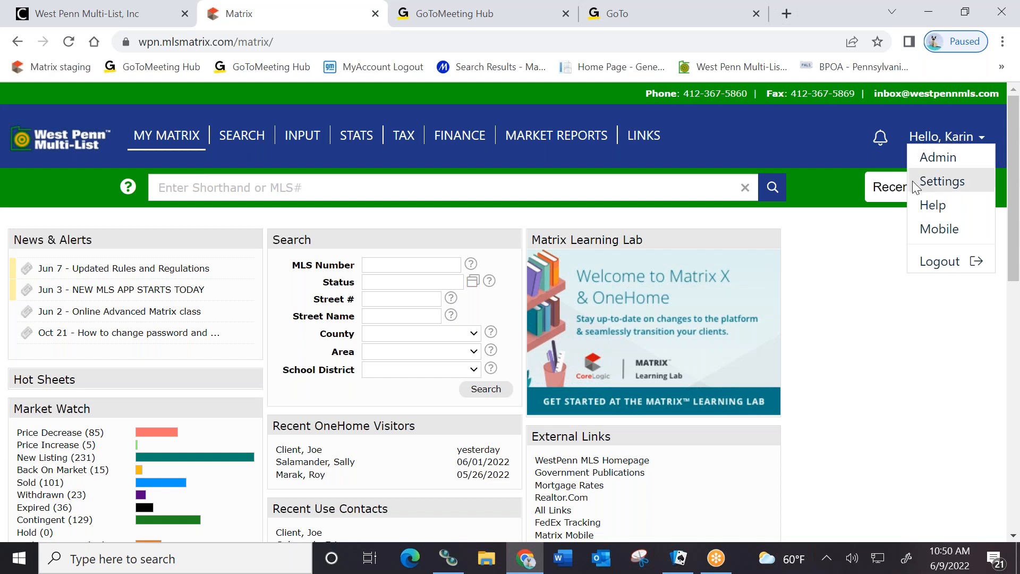
pyautogui.click(941, 181)
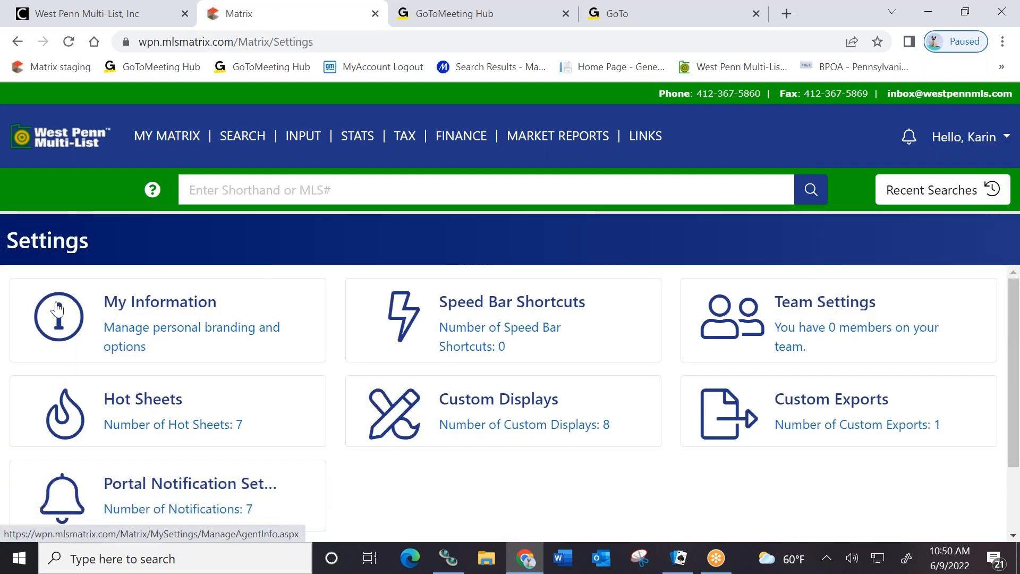
pyautogui.click(271, 323)
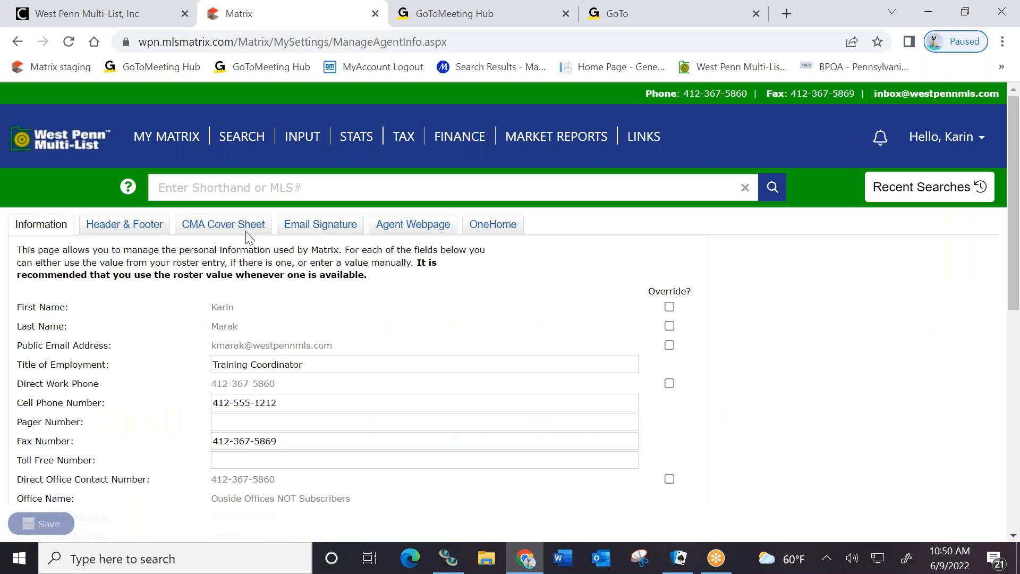
# Review the Header & Footer, Email Signature and OneHome tabs, then return to main Settings
pyautogui.click(115, 226)
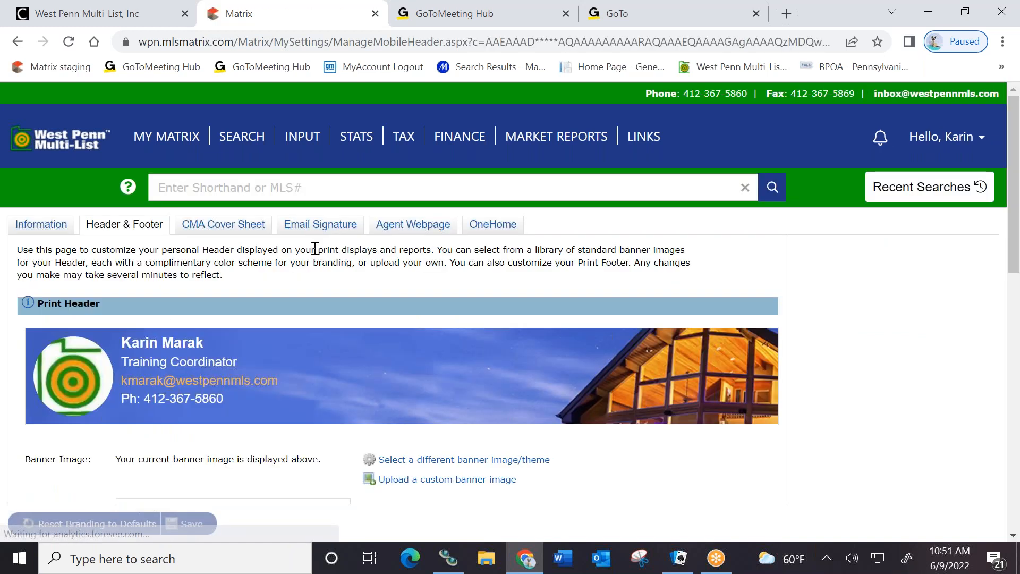
pyautogui.click(320, 226)
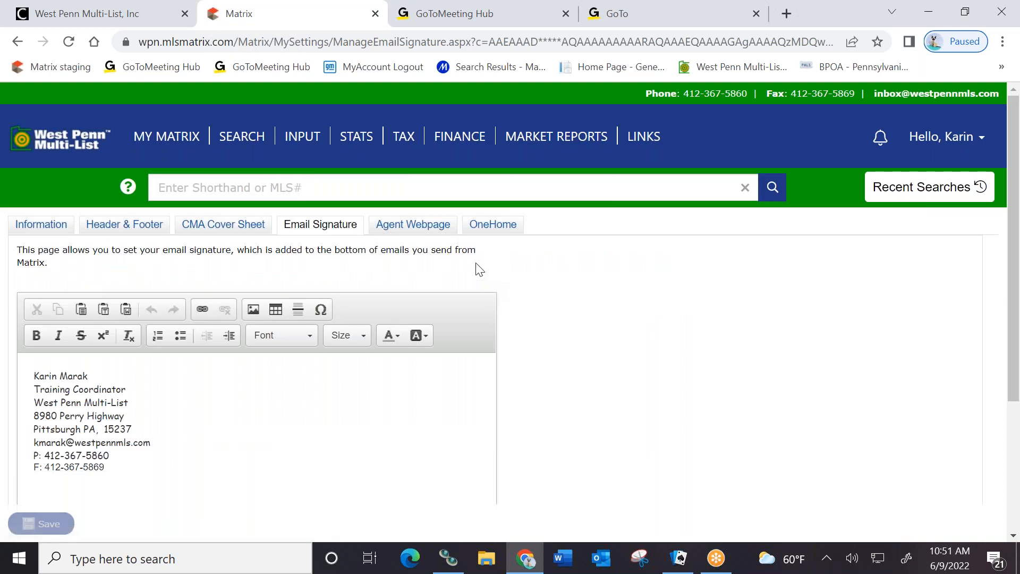
pyautogui.click(498, 226)
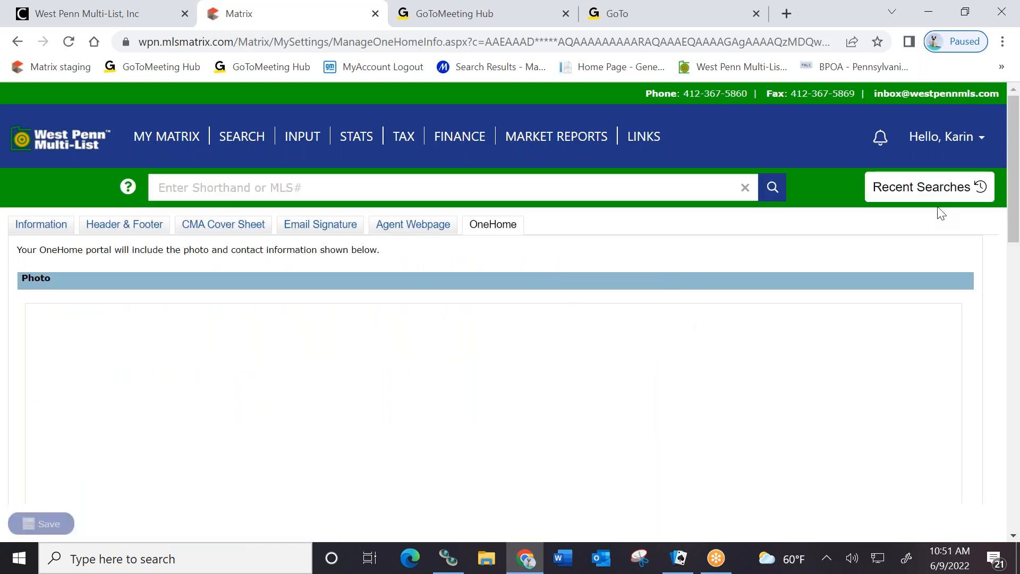
pyautogui.click(931, 139)
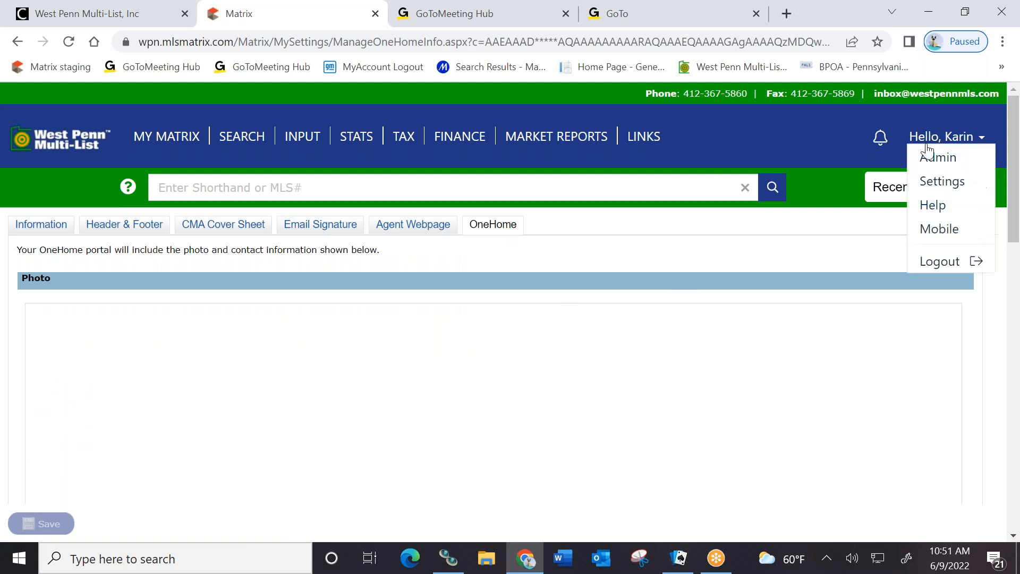
pyautogui.click(927, 186)
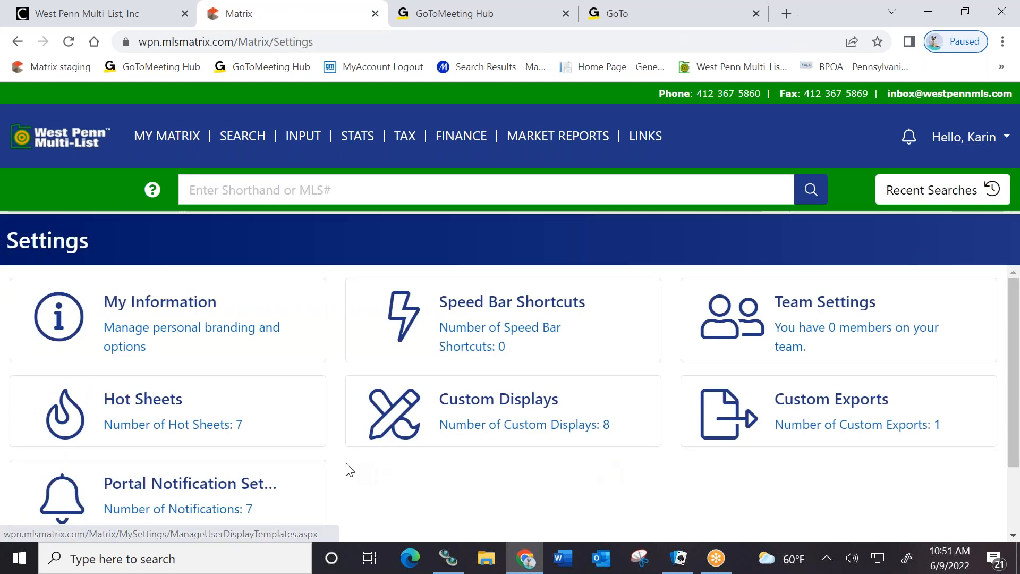
pyautogui.scroll(-2, 131, 417)
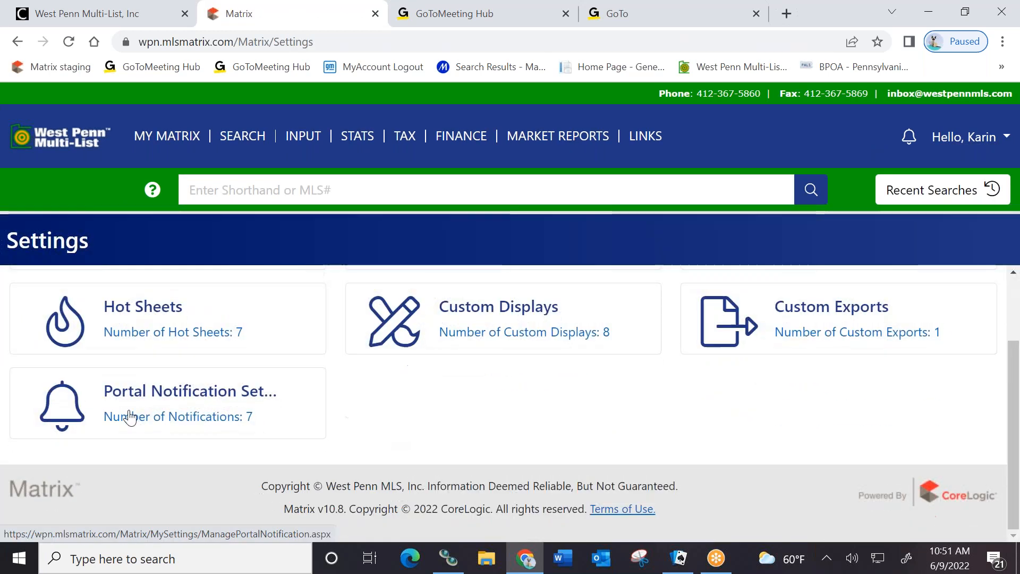
pyautogui.click(278, 421)
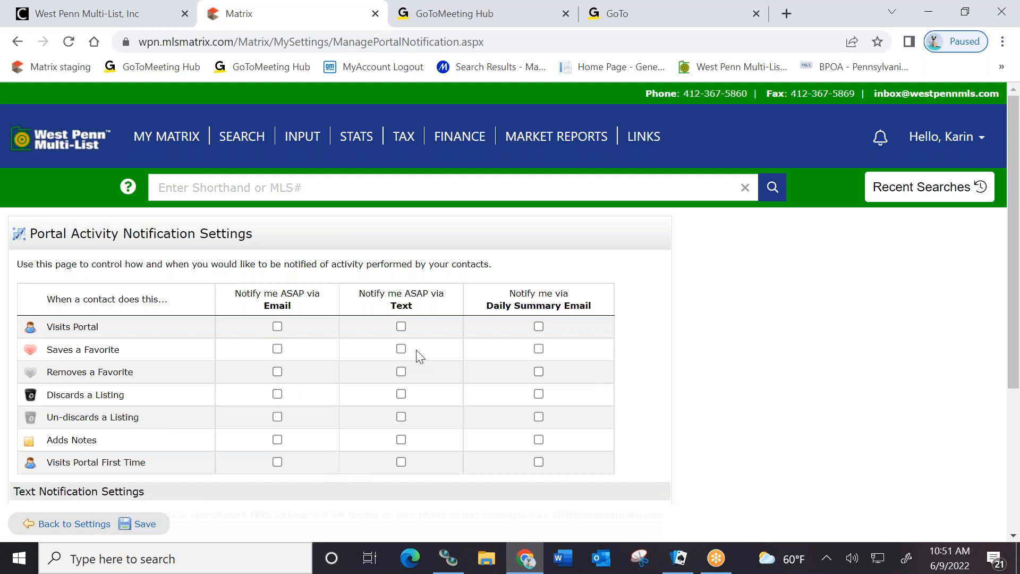
pyautogui.scroll(-3, 279, 371)
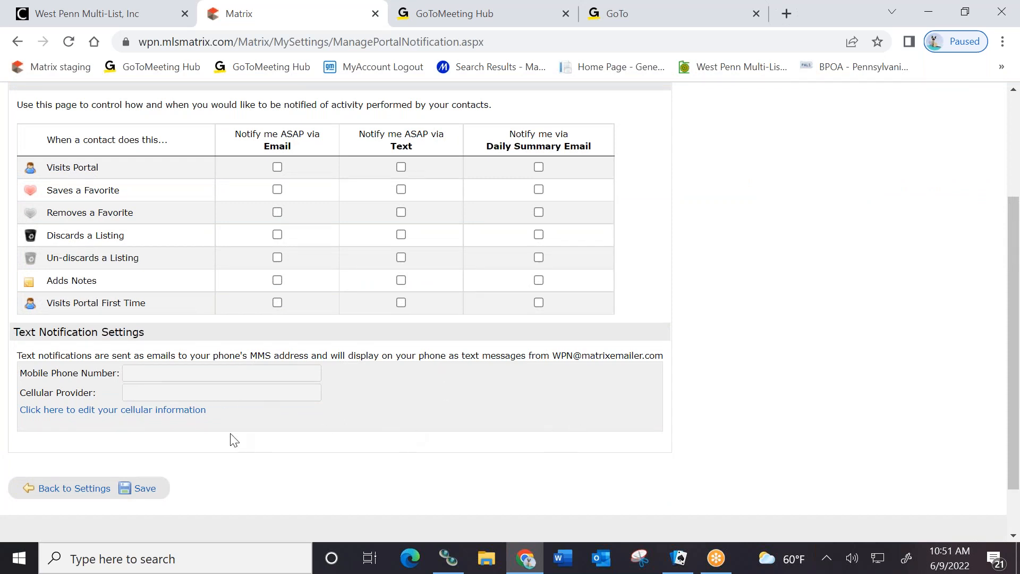
pyautogui.click(96, 491)
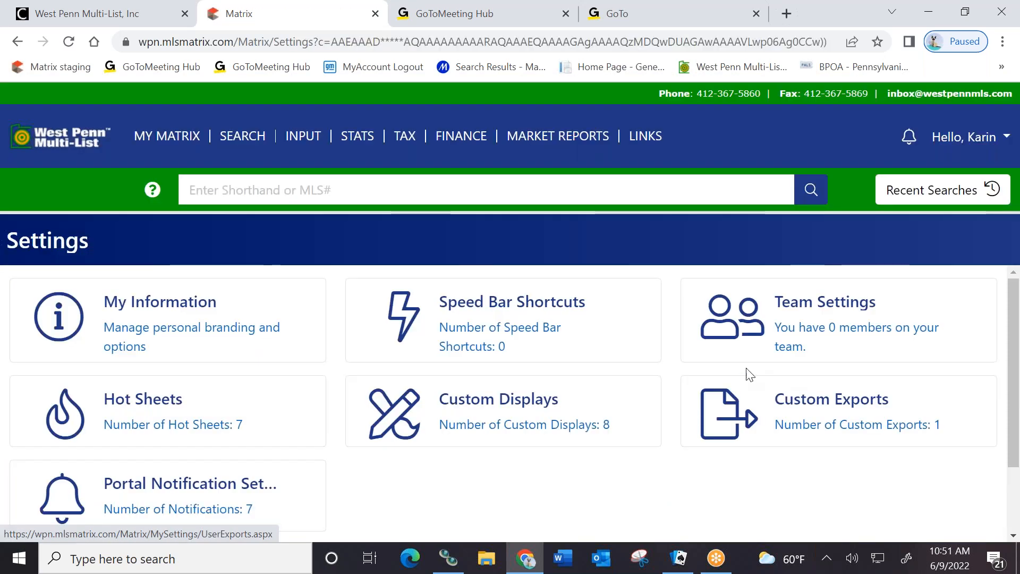
# View the System Help index from the user menu, then return to the My Matrix dashboard
pyautogui.click(944, 138)
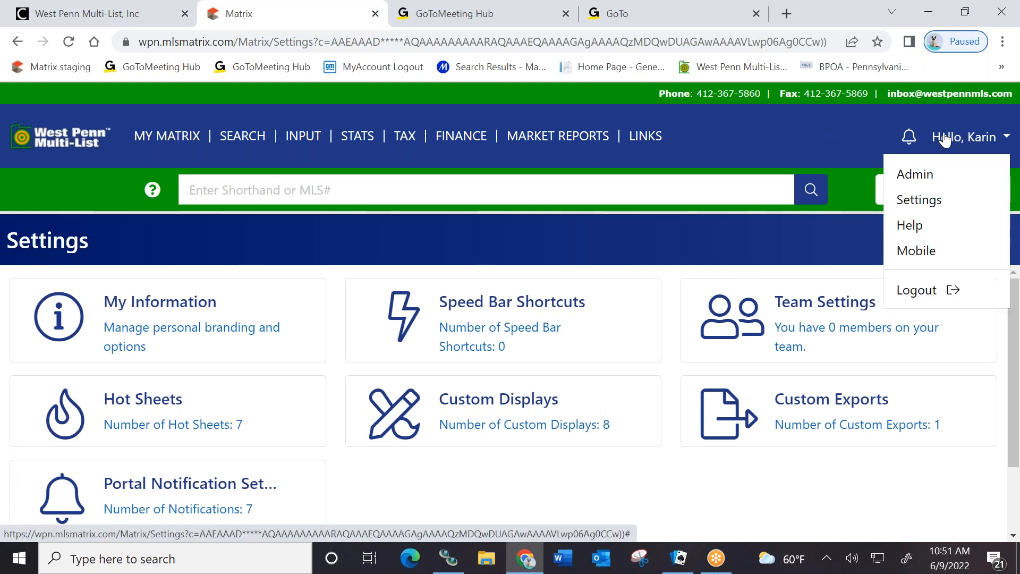
pyautogui.click(910, 226)
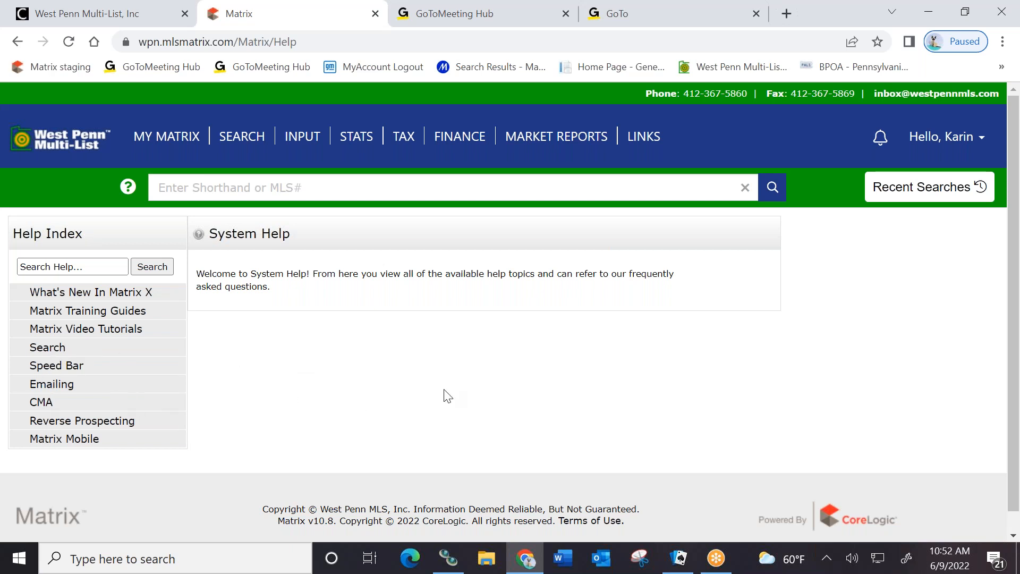
pyautogui.click(48, 152)
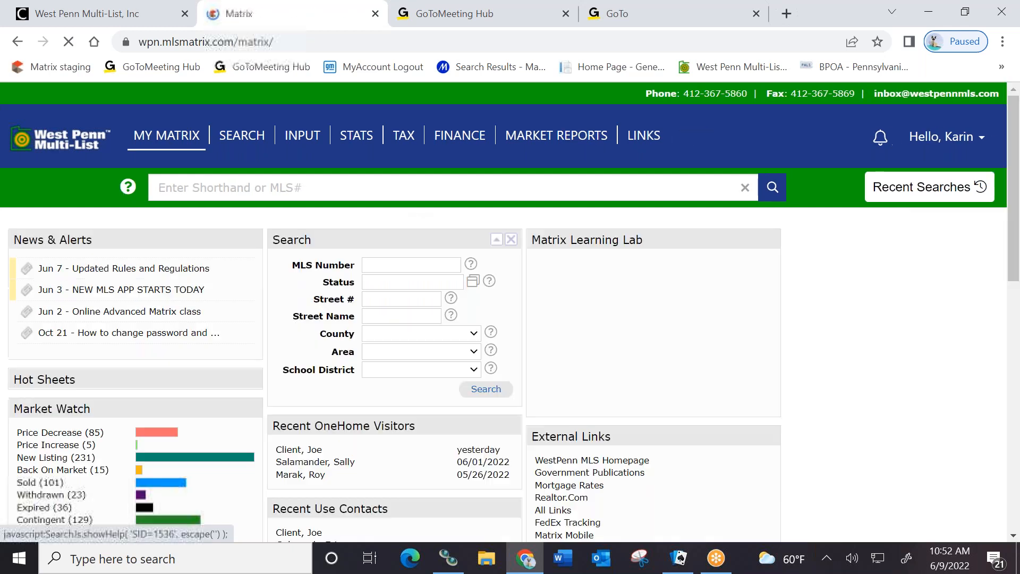